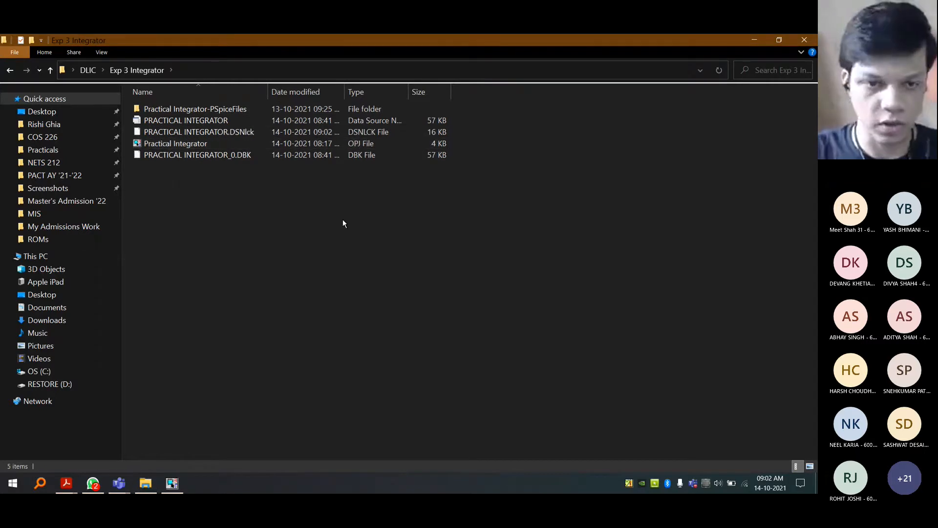
- Switch to OrCAD Capture, shrink the message log and open PAGE1 of SCHEMATIC1 in the practical integrator design
click(172, 482)
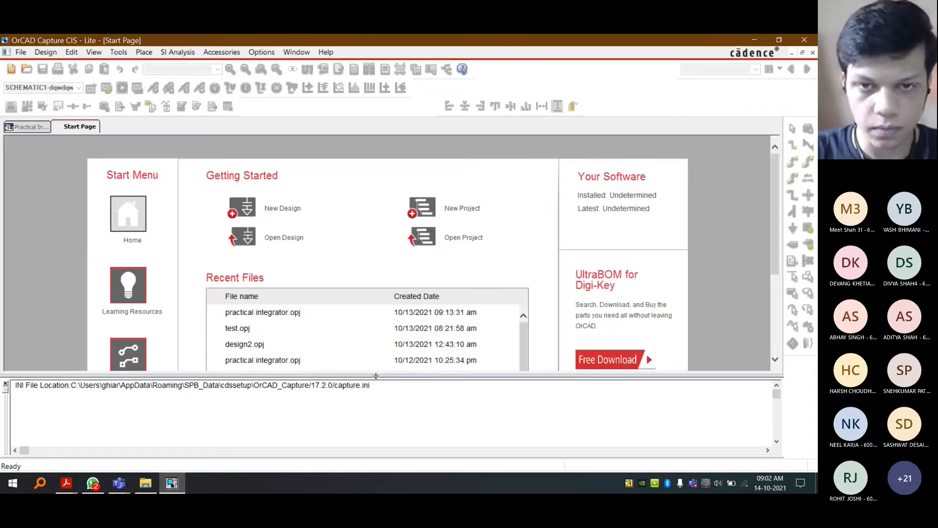
drag(376, 375, 376, 442)
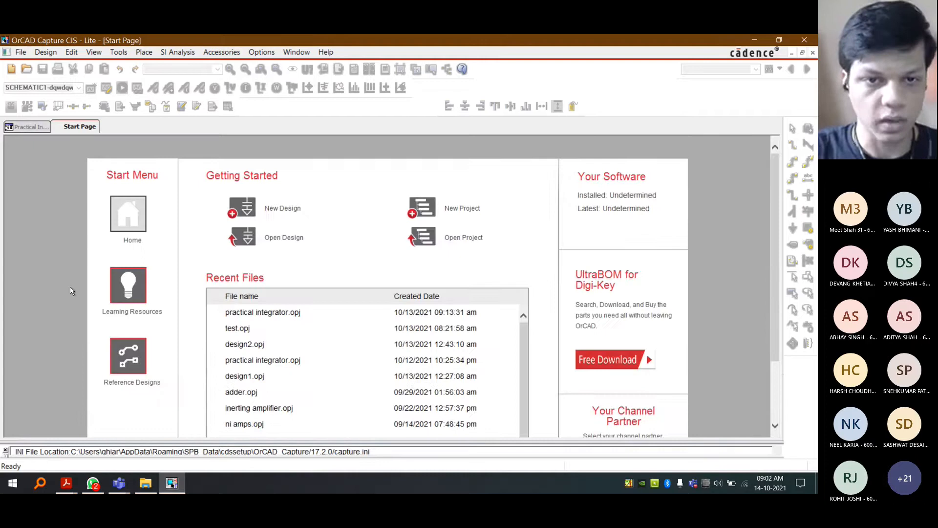
click(31, 129)
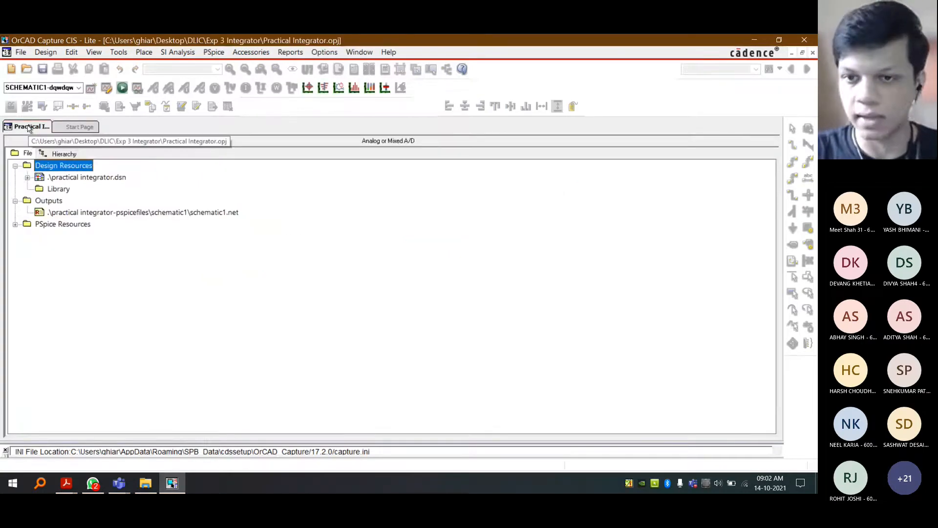
click(27, 178)
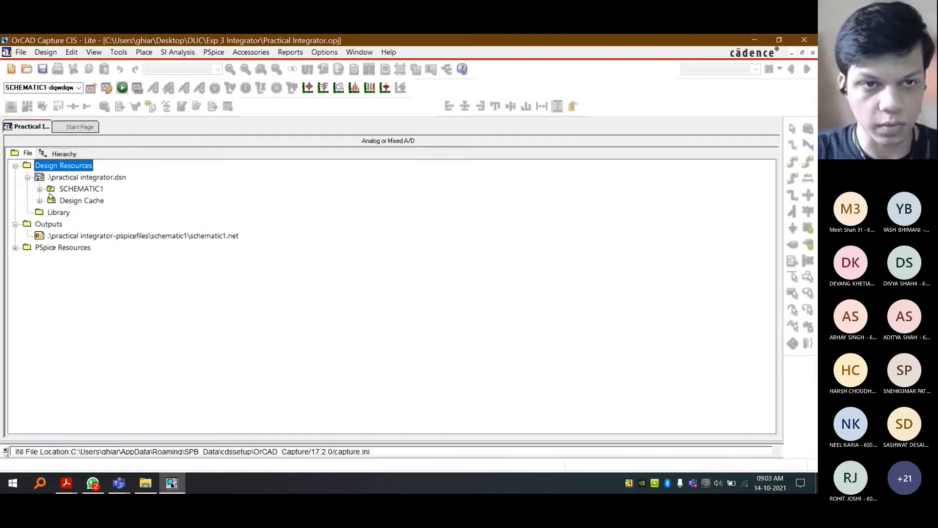
click(41, 190)
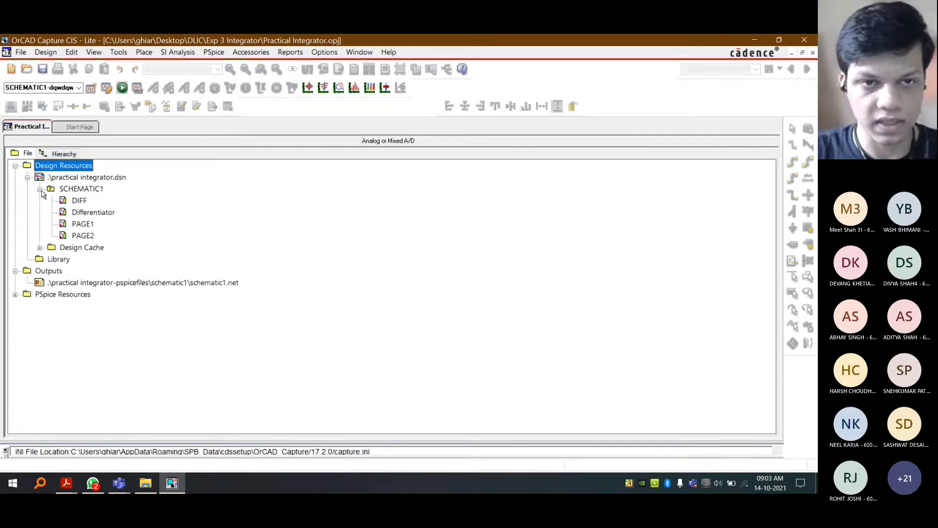
click(83, 224)
double_click(83, 225)
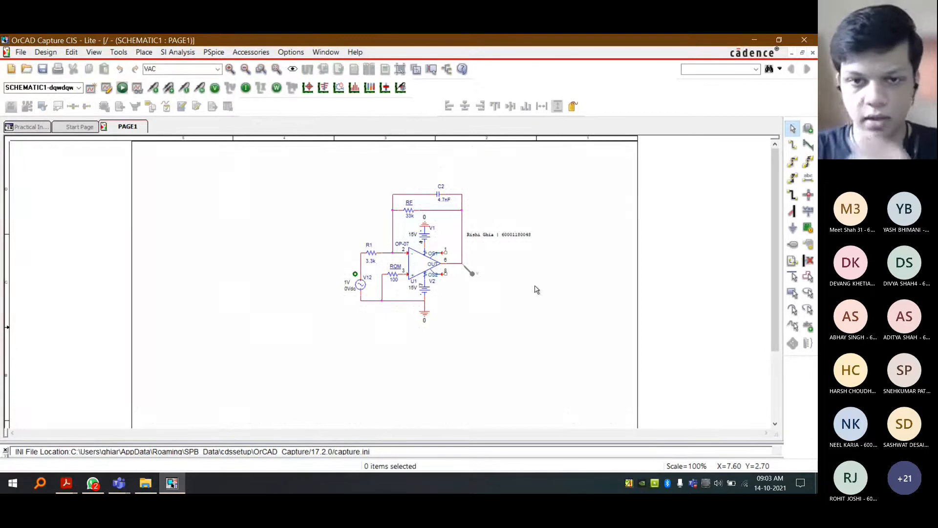
scroll(457, 261, up, 1)
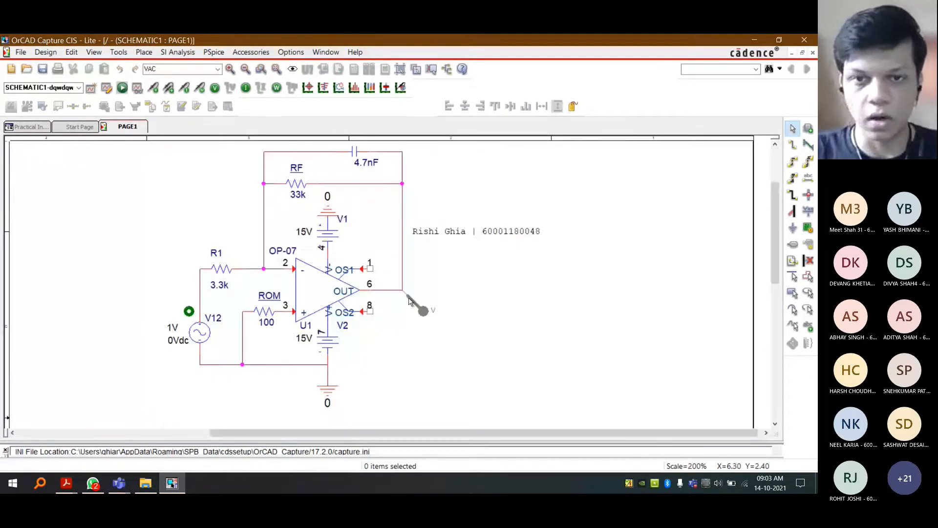
scroll(485, 312, up, 1)
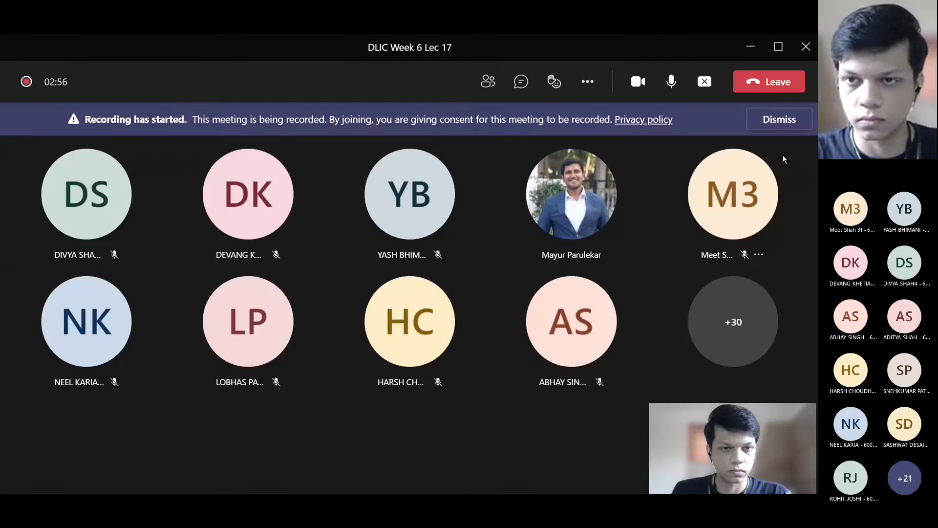
click(779, 120)
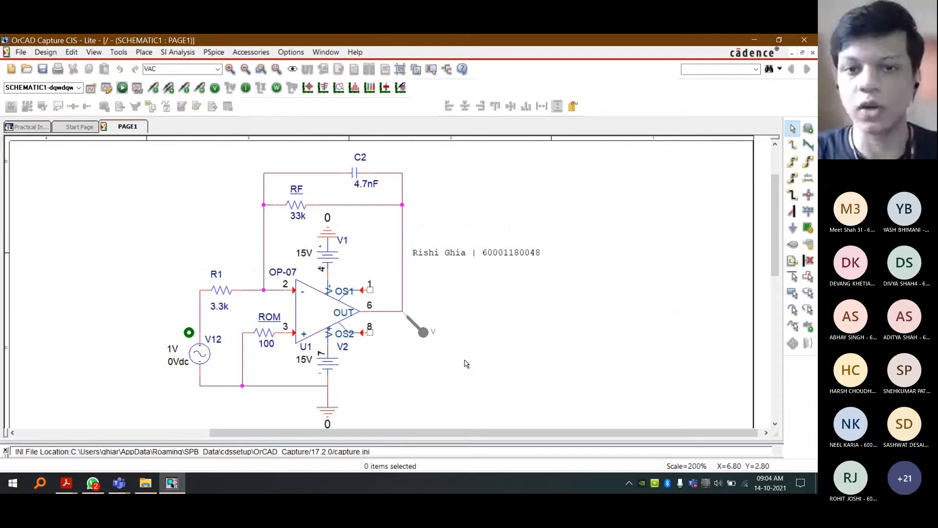
- Run the PSpice simulation of the integrator and change the output trace expression to DB(V(RF:2))
click(122, 87)
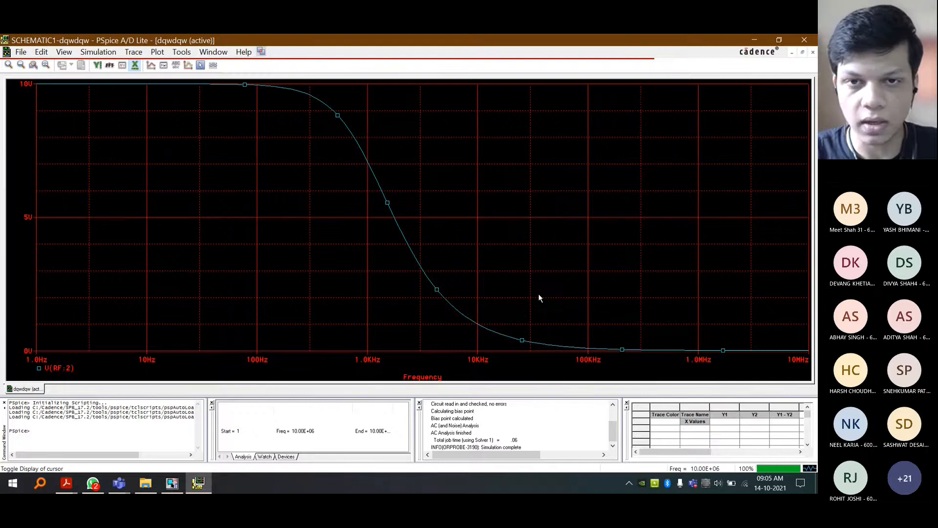
double_click(59, 368)
click(284, 360)
text(DB()
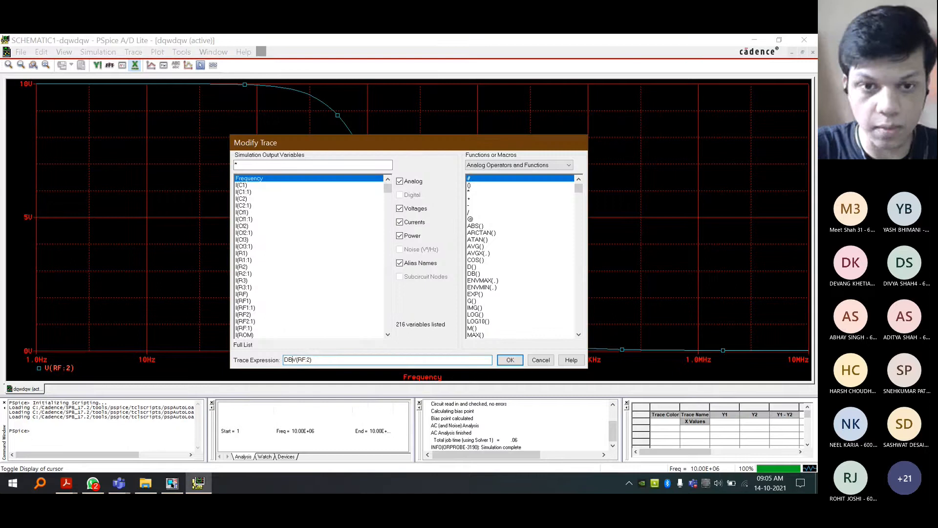
text())
key(Return)
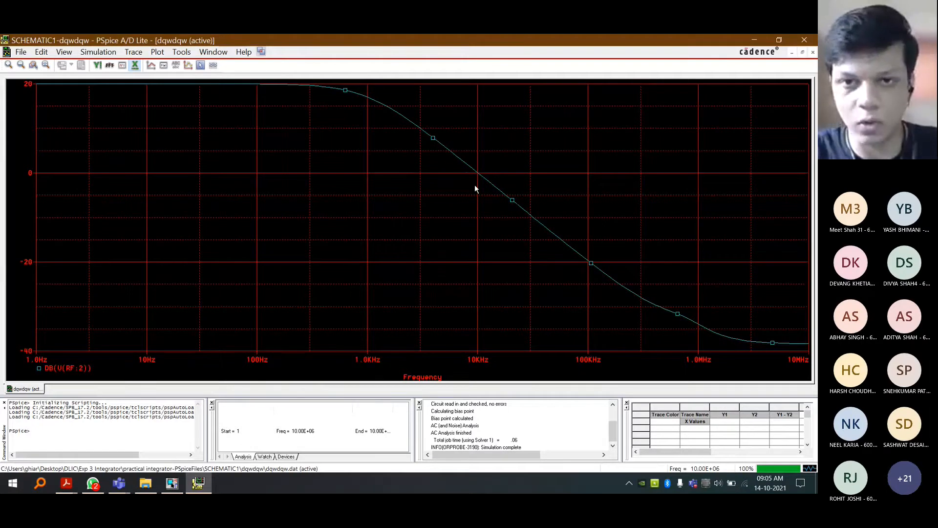
click(369, 100)
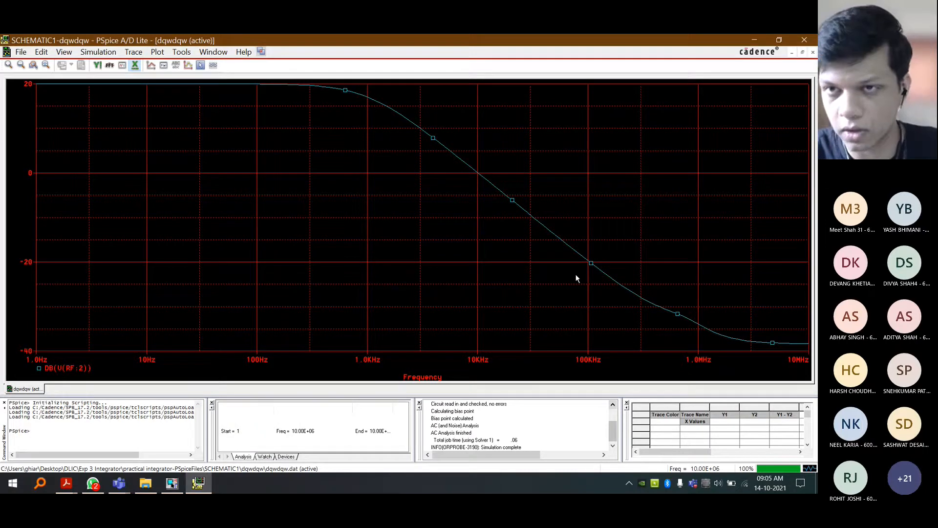
click(753, 40)
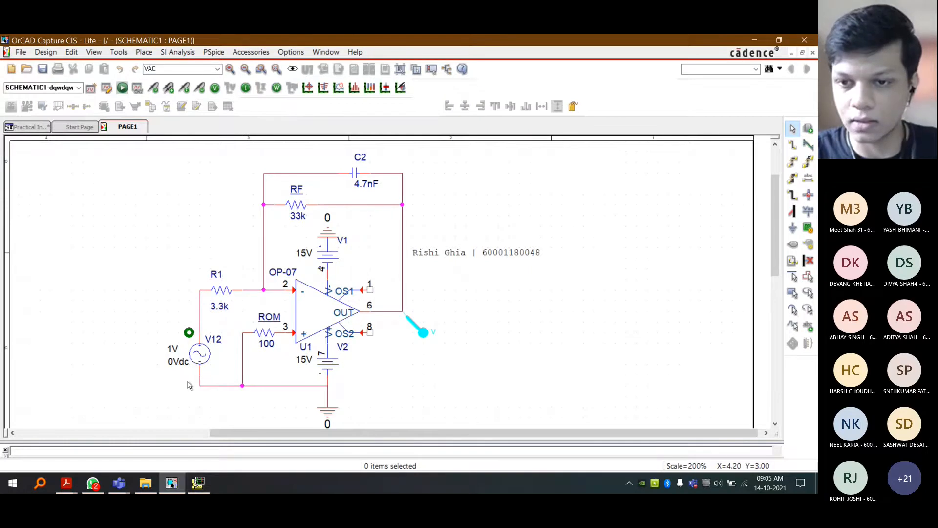
click(709, 409)
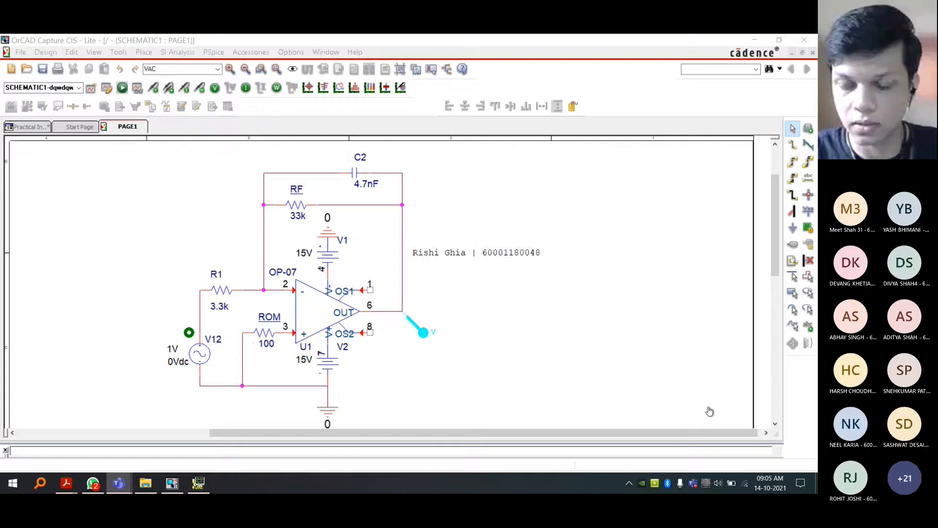
click(710, 411)
click(709, 408)
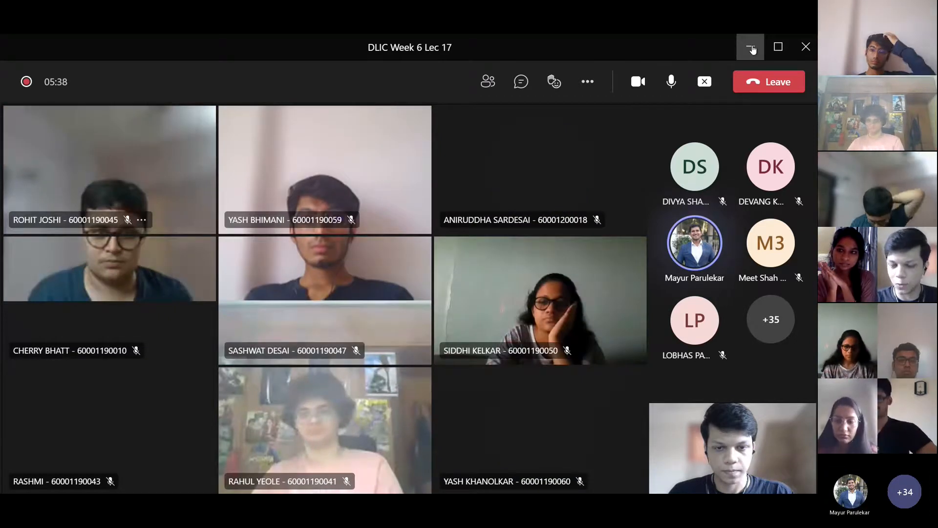
click(751, 48)
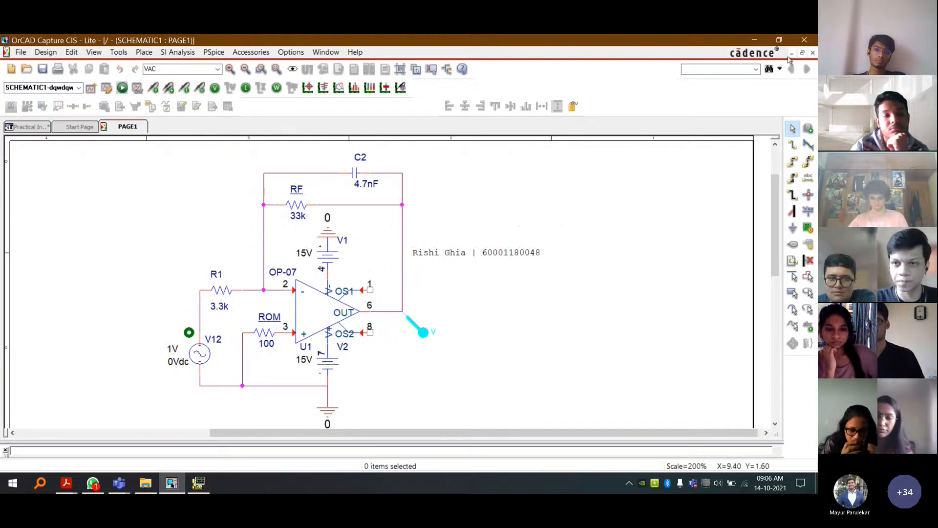
- Bring back the PSpice frequency response plot and close it to return to the integrator schematic
click(508, 253)
click(198, 482)
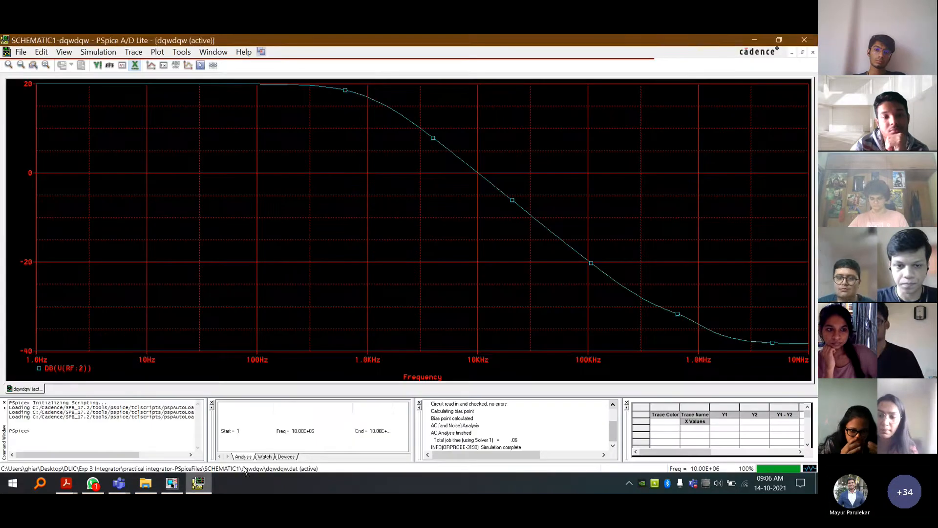
click(804, 40)
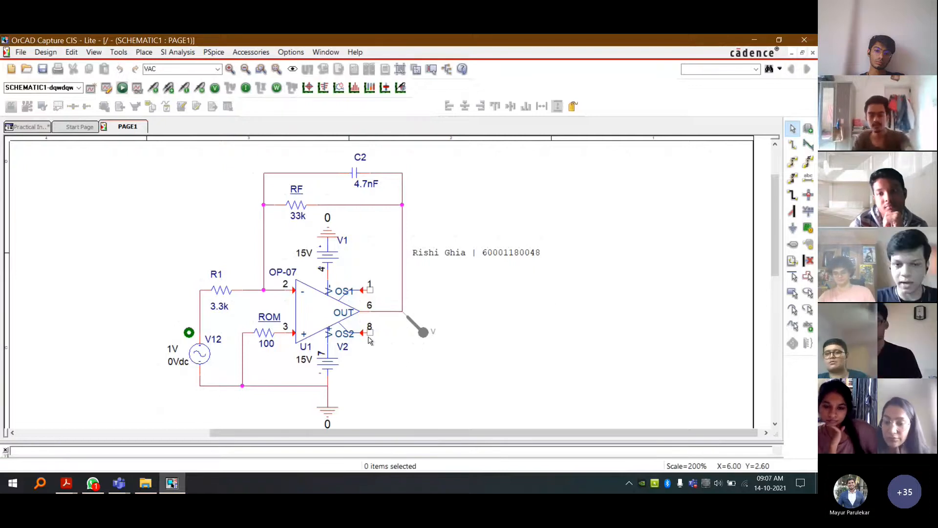
- Copy the entire integrator circuit and create a new page named Practical Differentiator in SCHEMATIC1
key(ctrl+a)
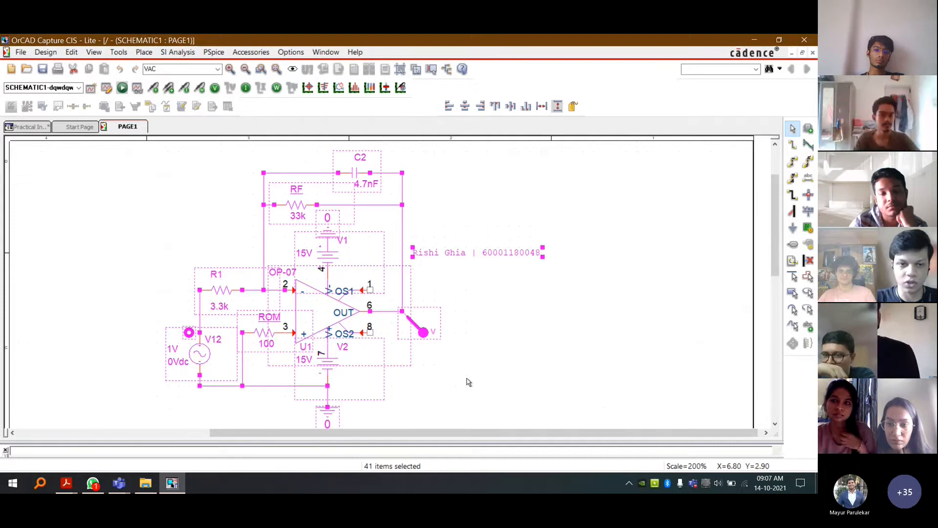
click(505, 398)
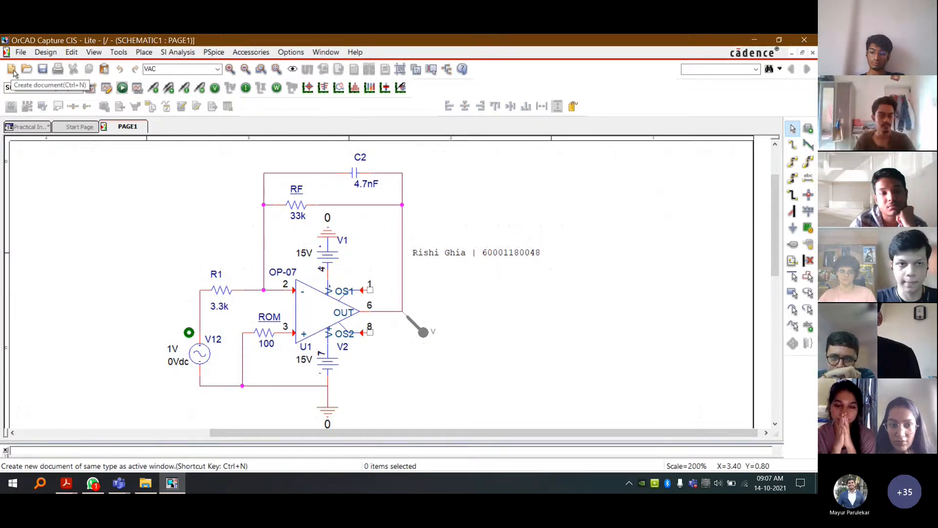
click(12, 69)
text(Practical Dif)
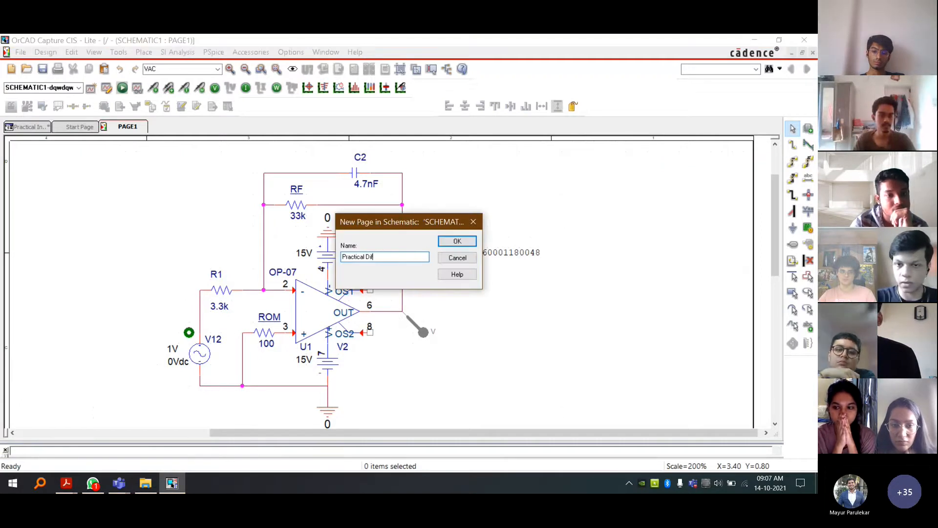
text(f)
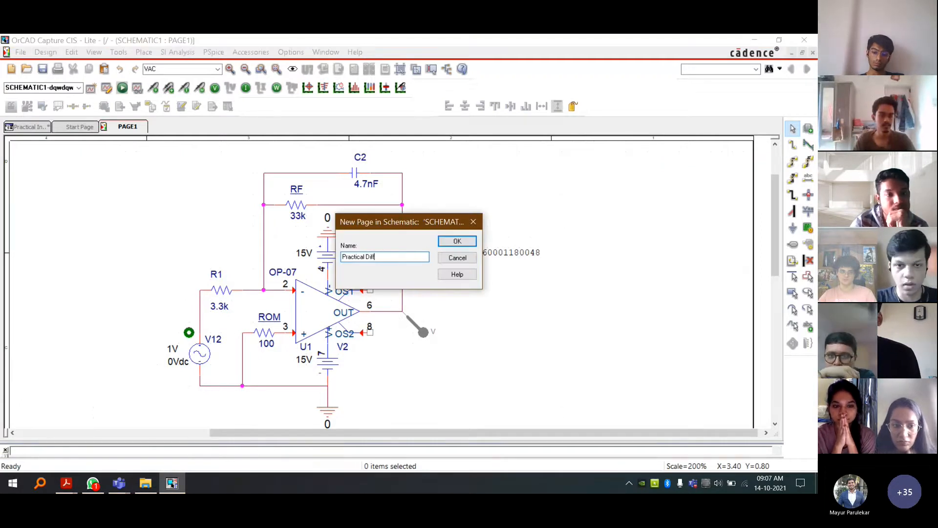
text(erentiator)
key(Return)
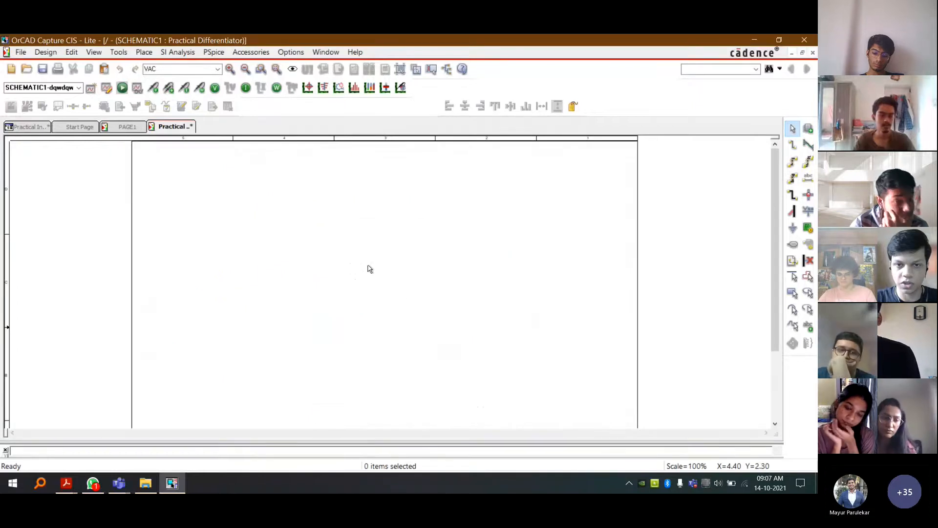
- Paste the copied integrator circuit onto the Practical Differentiator page
key(ctrl+v)
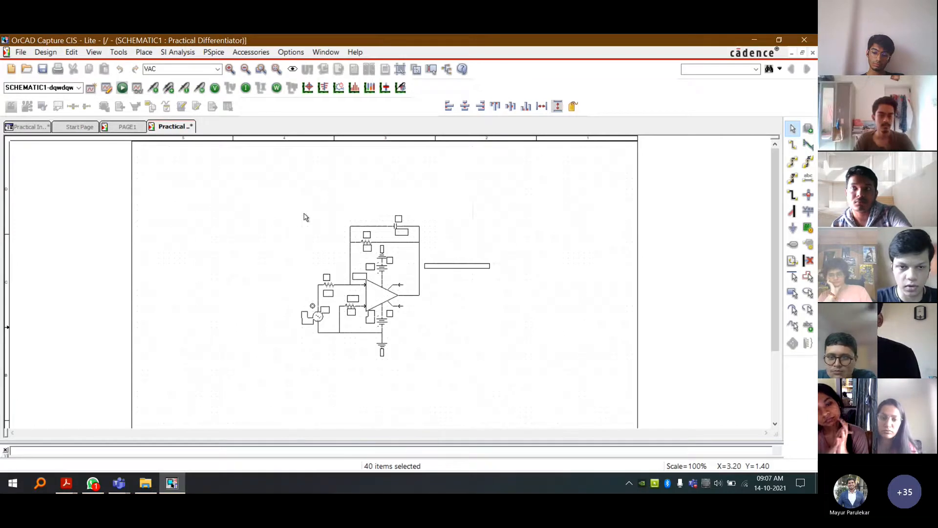
click(305, 216)
scroll(434, 290, up, 1)
click(492, 350)
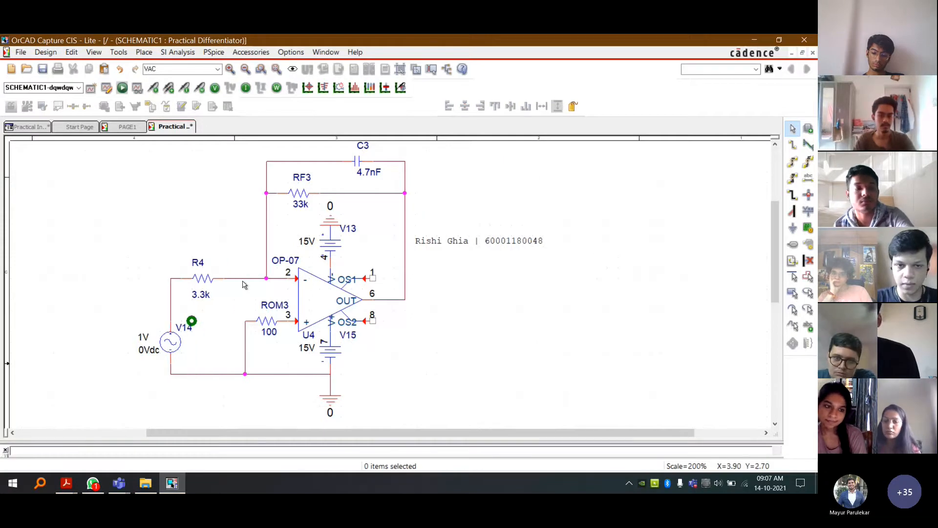
- Delete the wire between the 3.3k input resistor and the op-amp's inverting input, and insert a copy of the 4.7nF feedback capacitor there
click(244, 278)
key(Delete)
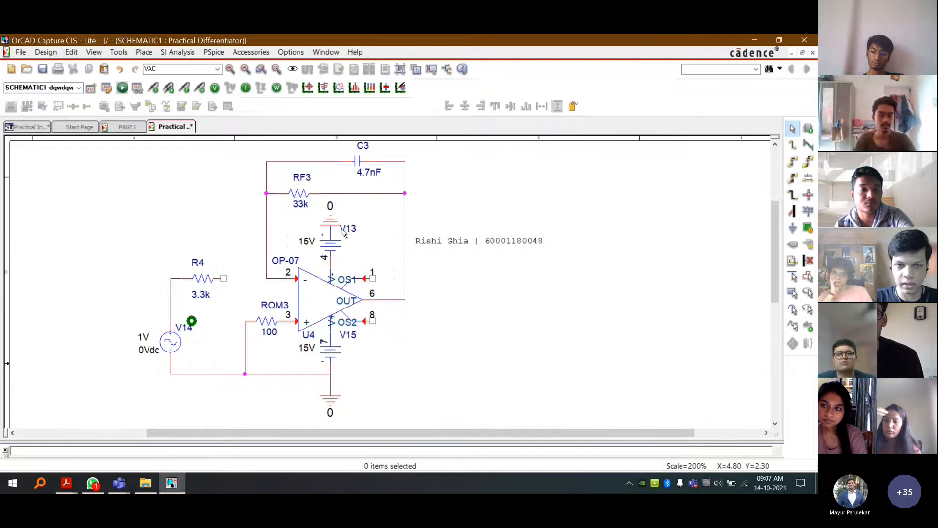
drag(356, 161, 230, 279)
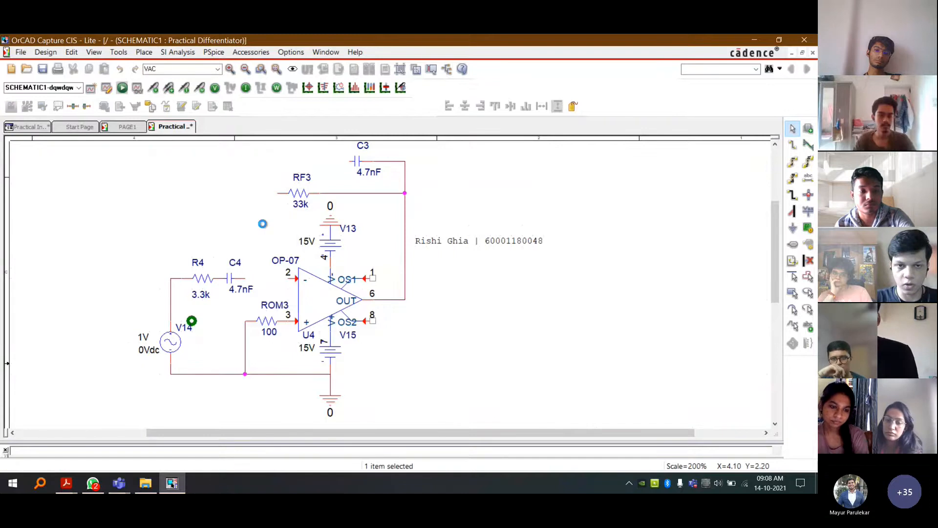
click(530, 301)
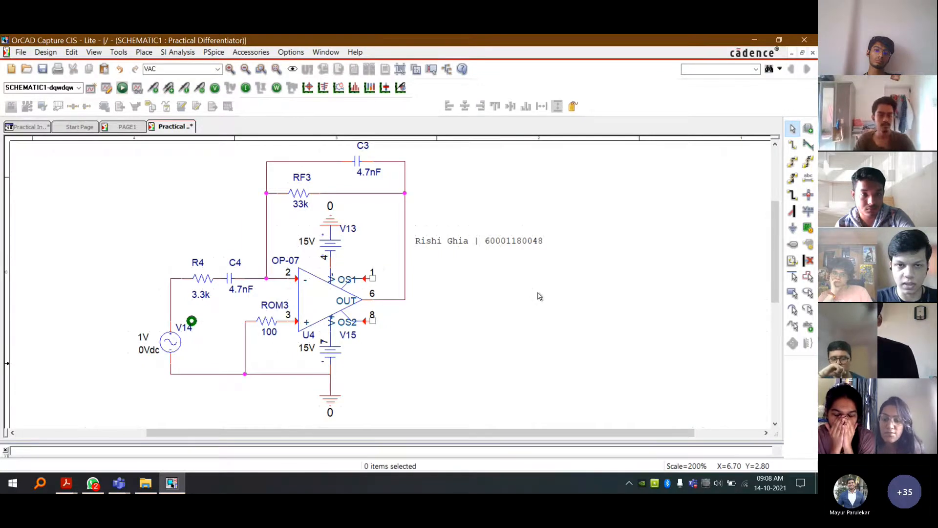
- Set the feedback capacitor C3's value to 0.47nF
double_click(368, 173)
text(0)
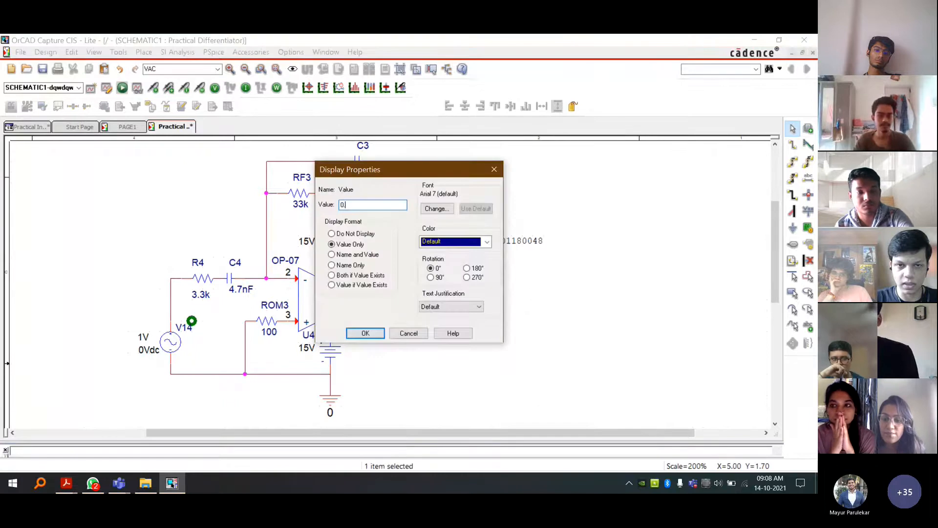
text(.47nF)
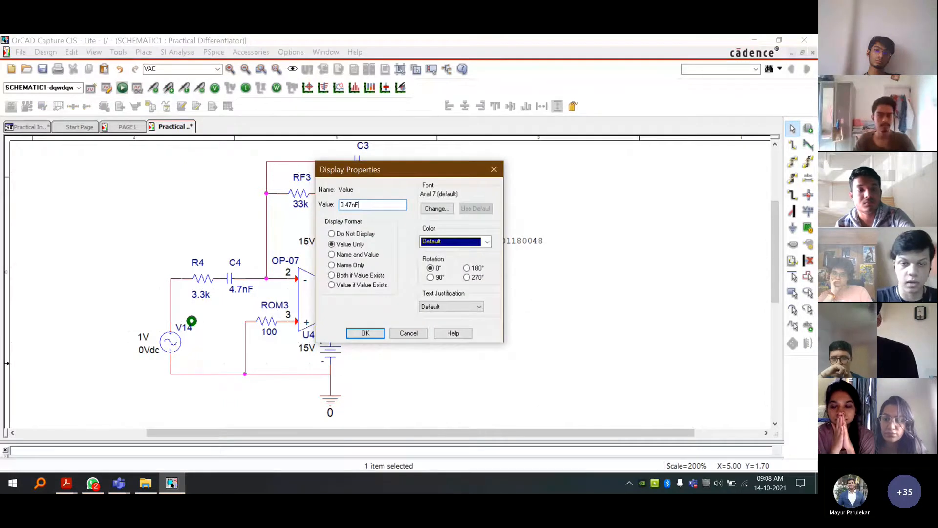
key(Return)
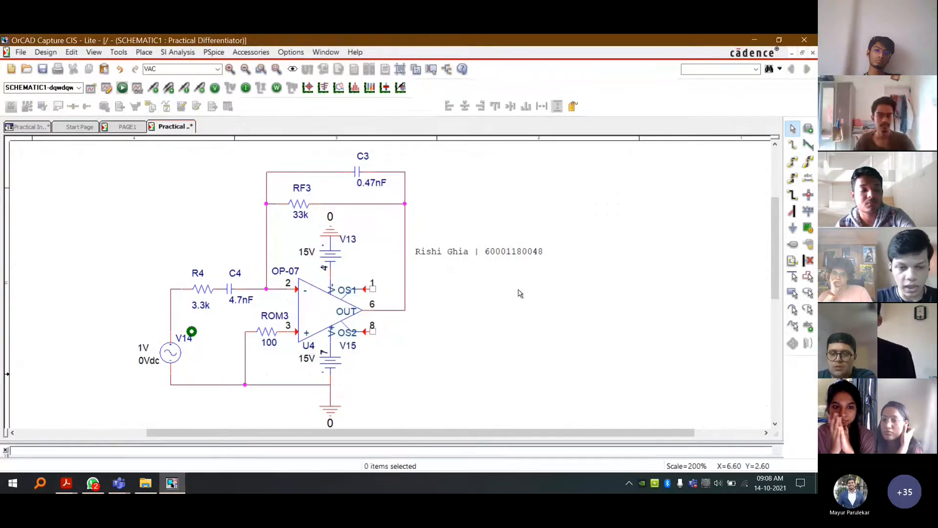
- Switch to DOC.pdf in Acrobat Reader and review the differentiator design calculations on page 5
click(66, 483)
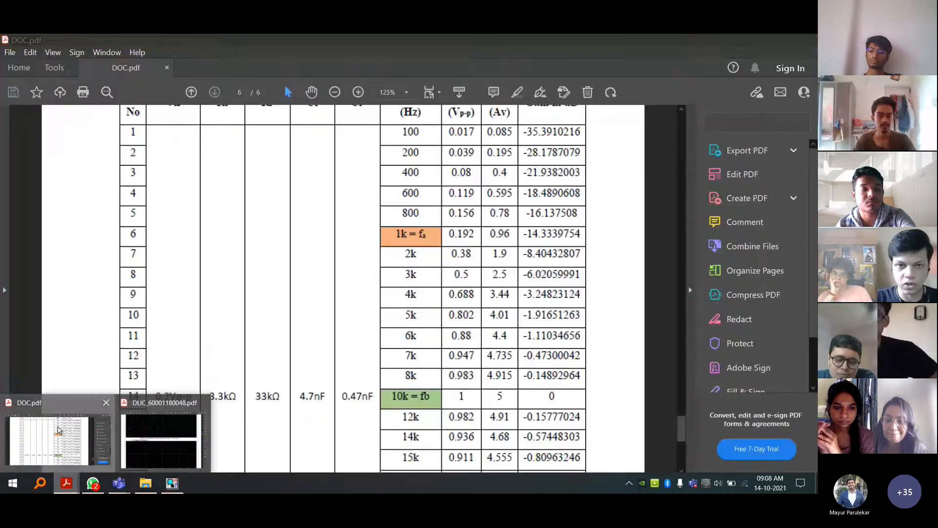
click(51, 439)
scroll(453, 283, down, 5)
scroll(453, 282, up, 5)
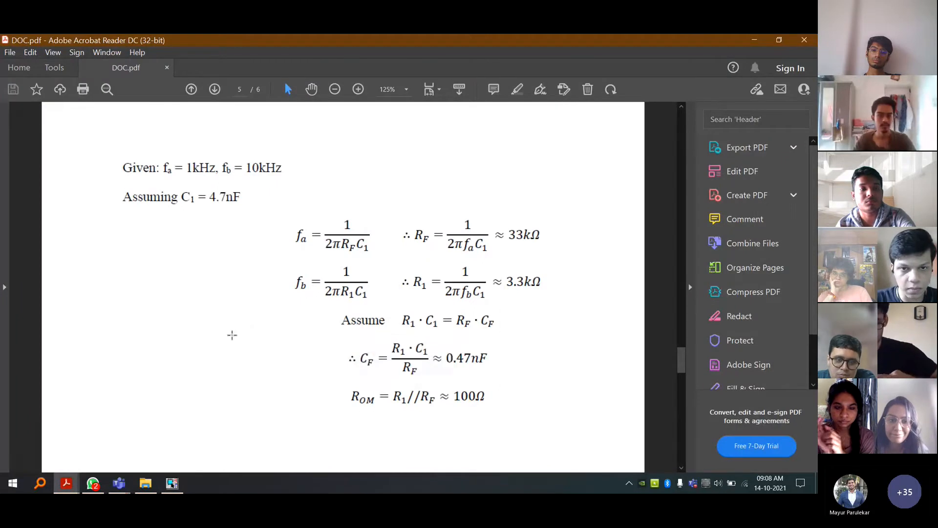
click(238, 334)
click(169, 357)
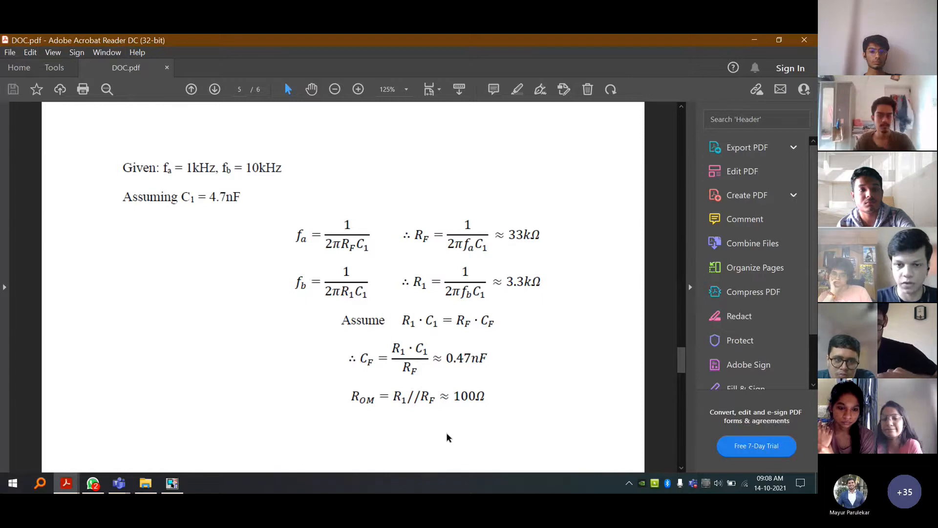
- Return to OrCAD Capture and rename the 3.3k input resistor as R1 and the 33k feedback resistor as RF
click(753, 43)
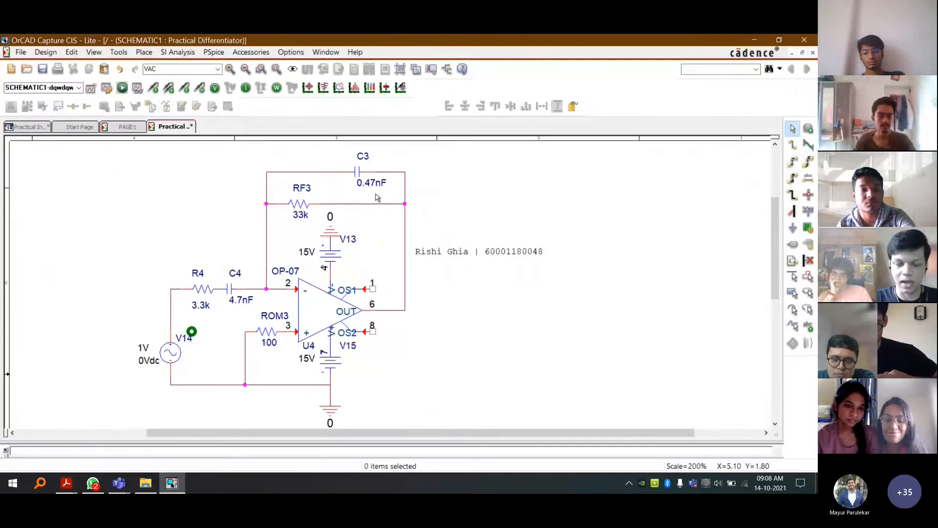
click(200, 276)
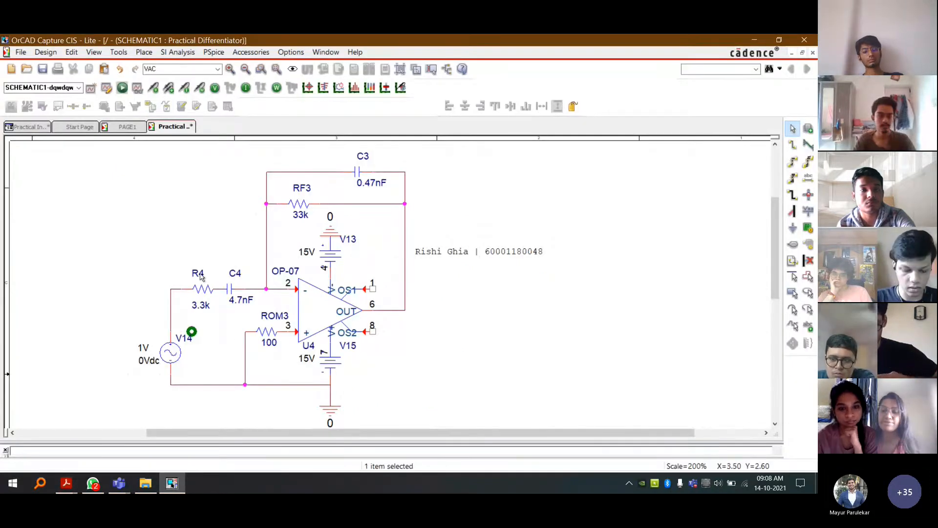
double_click(200, 276)
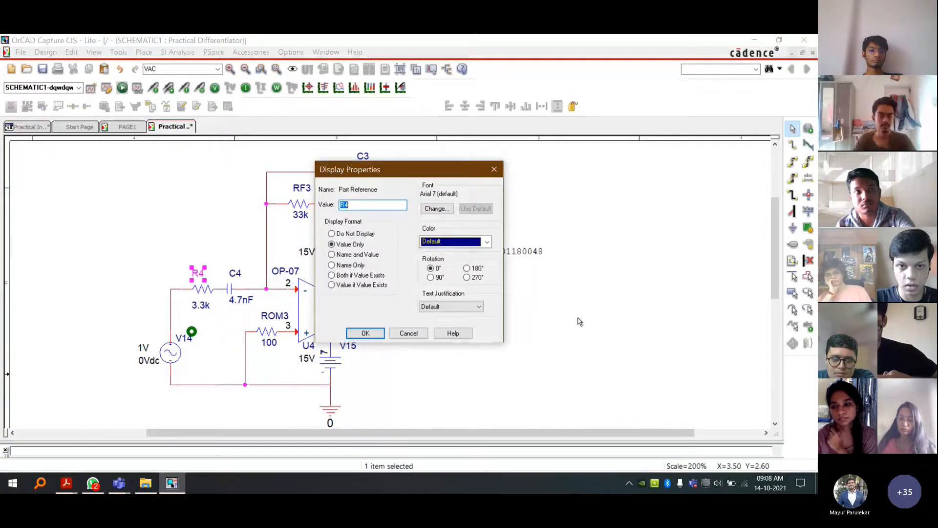
text(R1)
key(Return)
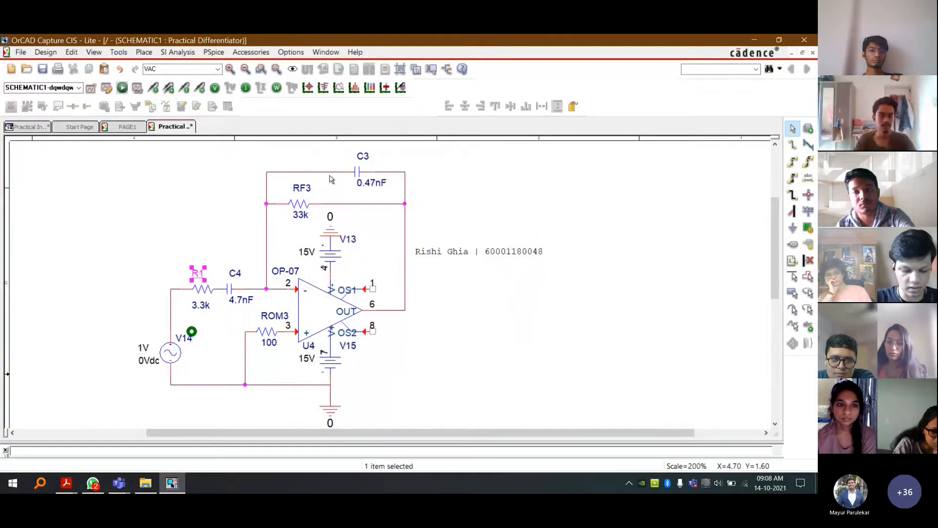
click(248, 269)
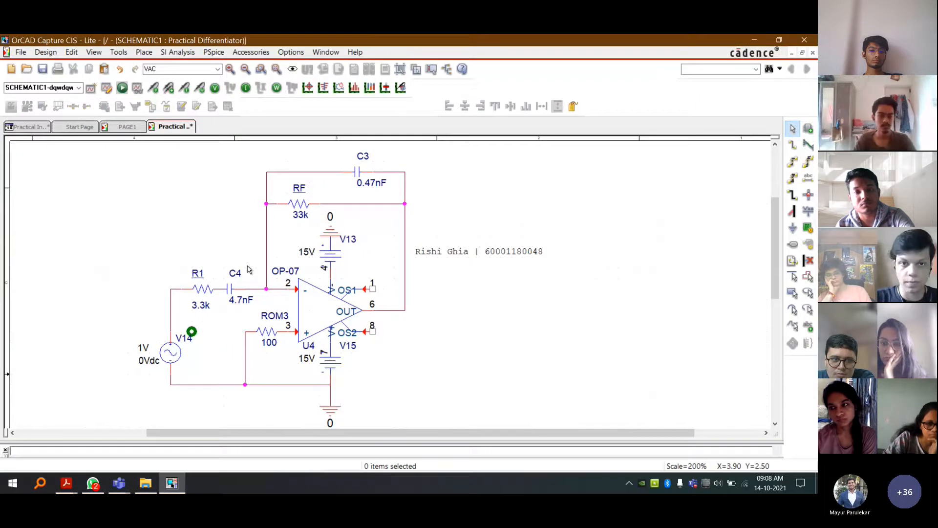
- Rename the 4.7nF input capacitor as C1 and the 0.47nF feedback capacitor as CF
click(236, 273)
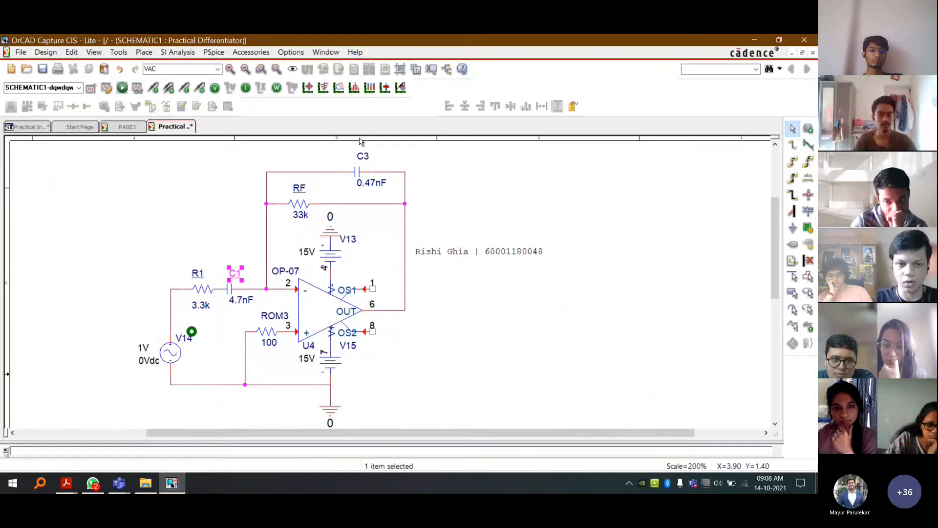
double_click(362, 156)
text(CF)
key(Return)
click(310, 231)
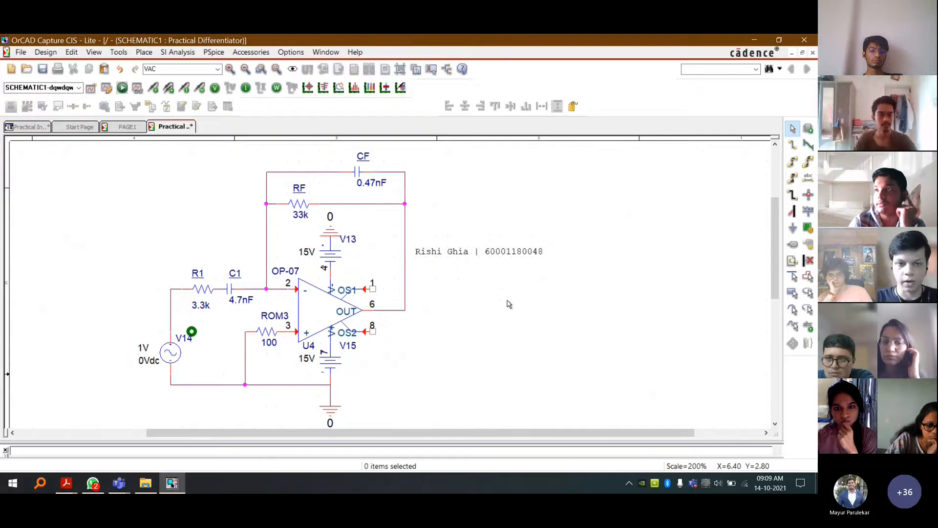
- Replace the circuit's AC input source with a VSIN sine source in the same position
click(171, 352)
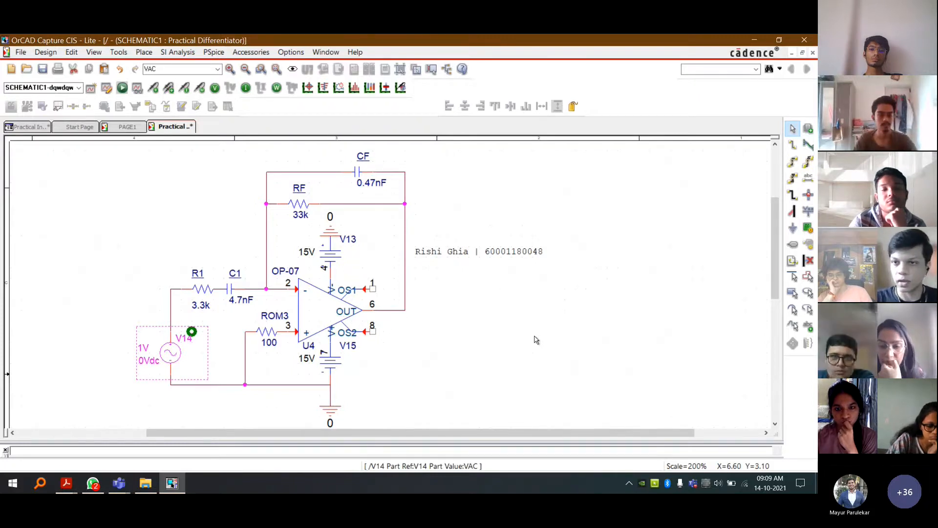
key(Delete)
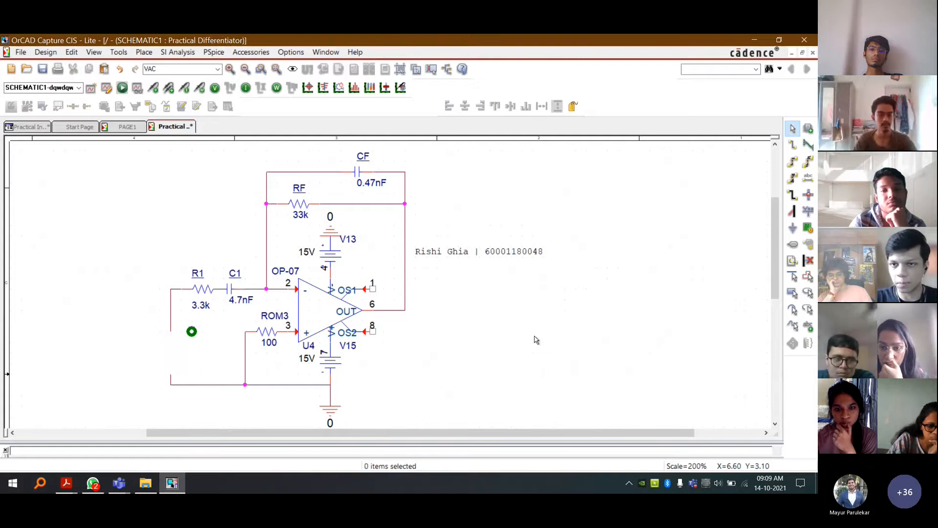
click(809, 129)
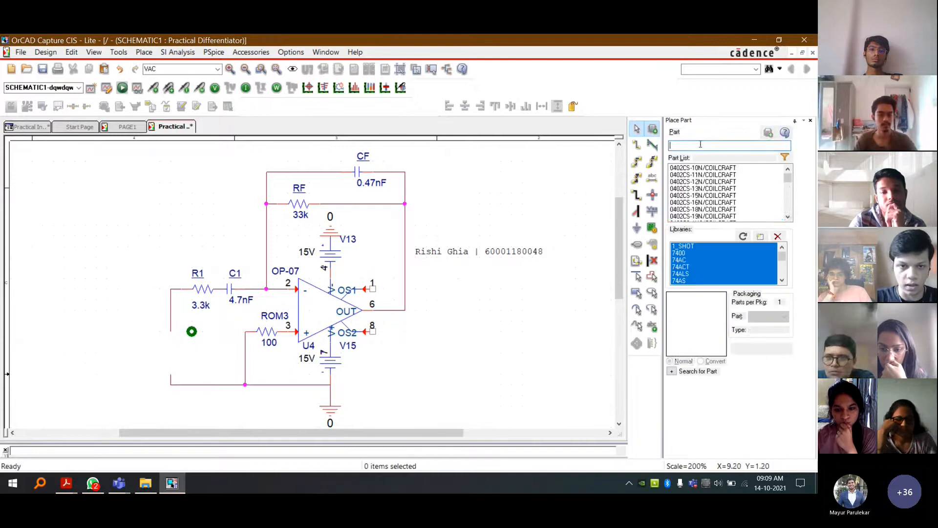
double_click(701, 216)
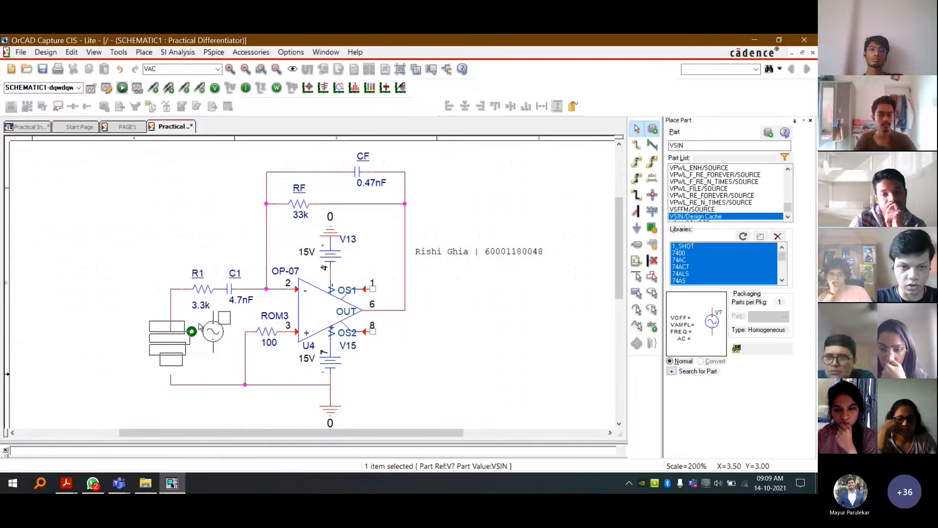
click(154, 341)
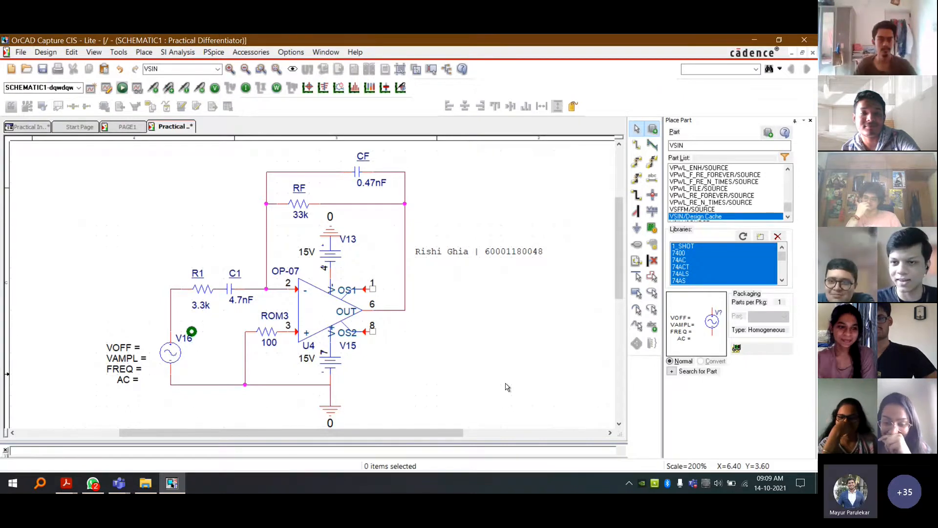
key(alt+Tab)
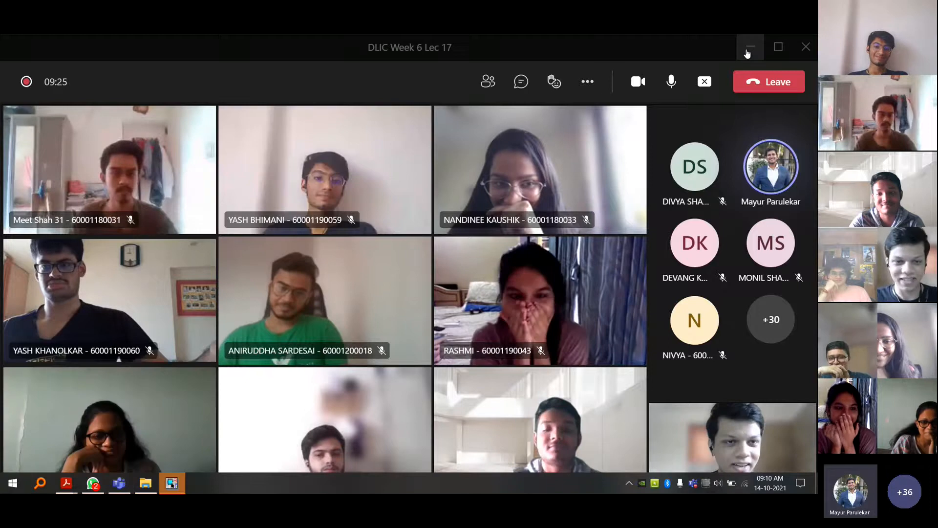
click(747, 48)
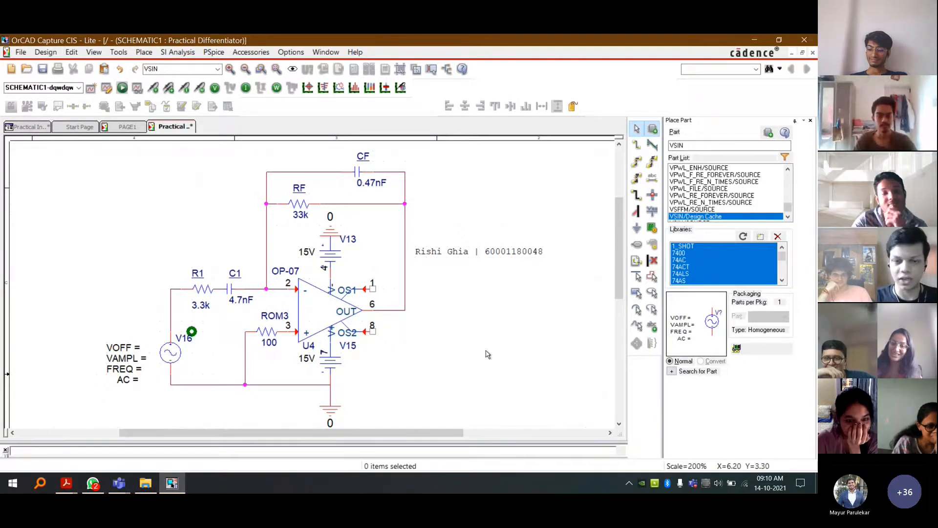
- Set the sine source's VOFF to 0 and its VAMPL to 0.2V
double_click(125, 347)
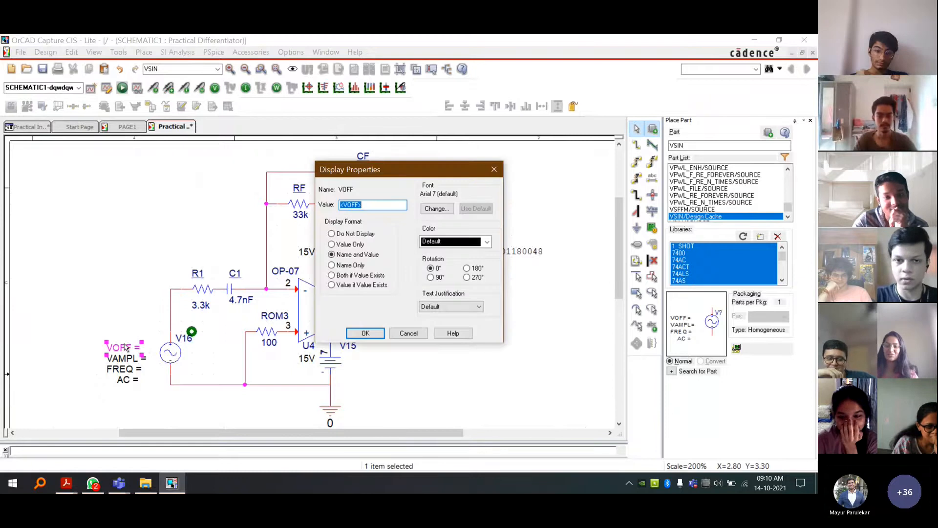
text(0)
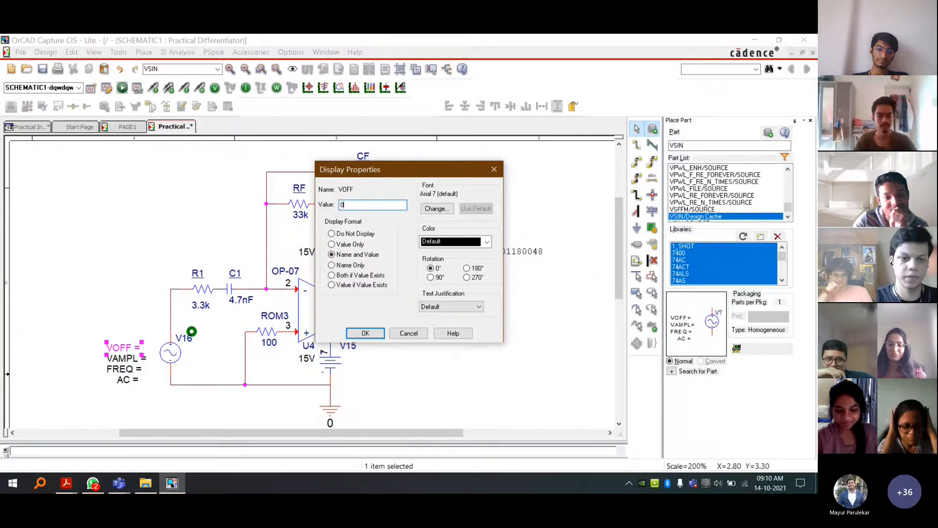
key(Return)
double_click(126, 358)
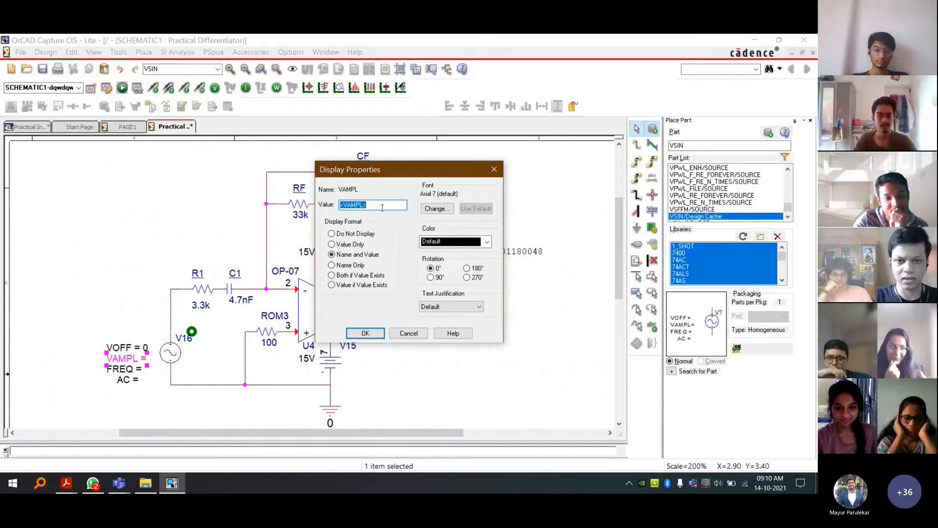
text(0.2)
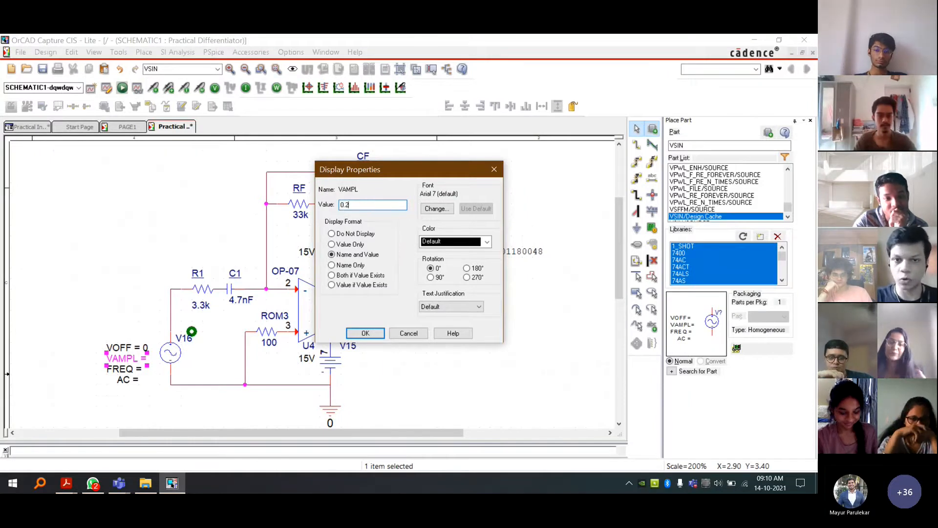
key(Return)
click(121, 255)
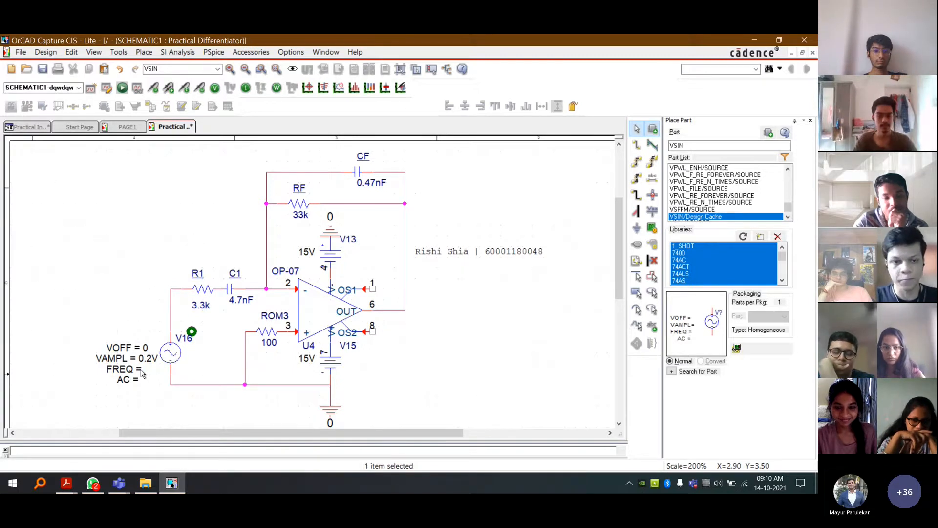
- Set the sine source's FREQ to 1kHz and its AC value to 0
double_click(141, 372)
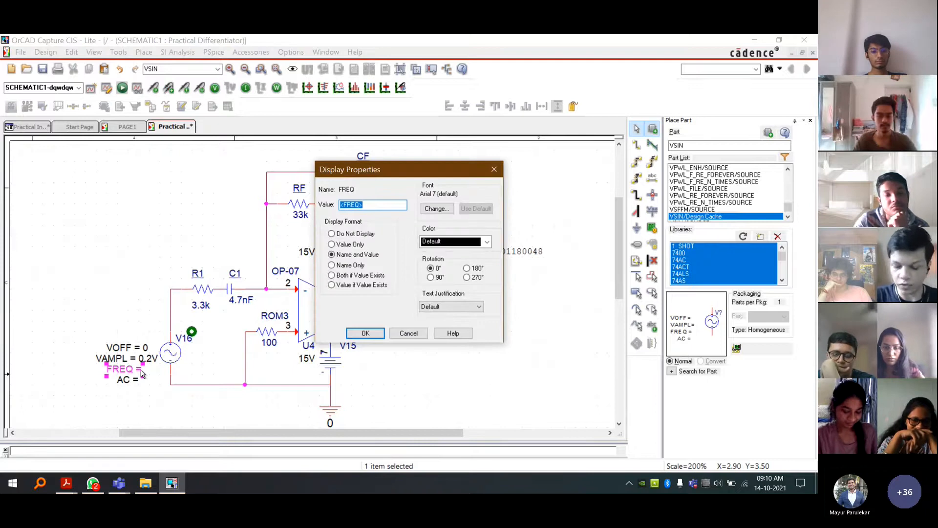
text(1kHz)
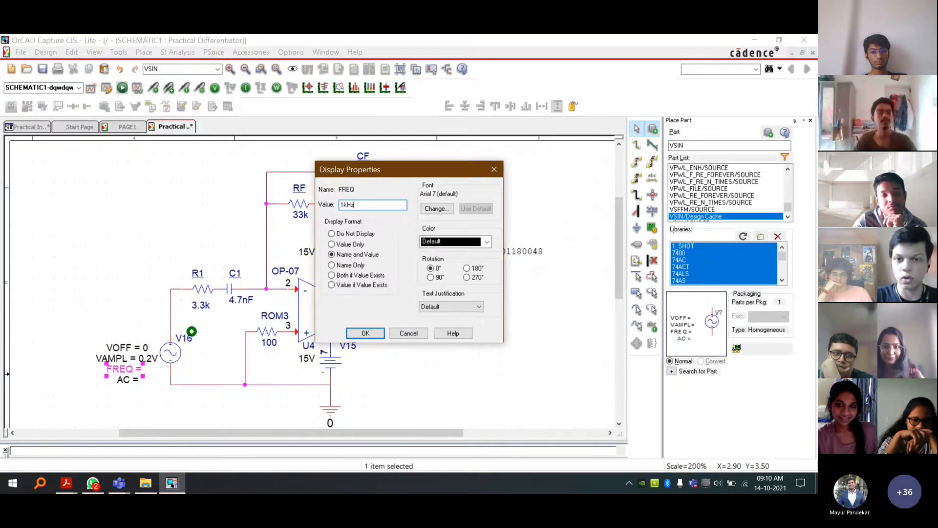
key(Return)
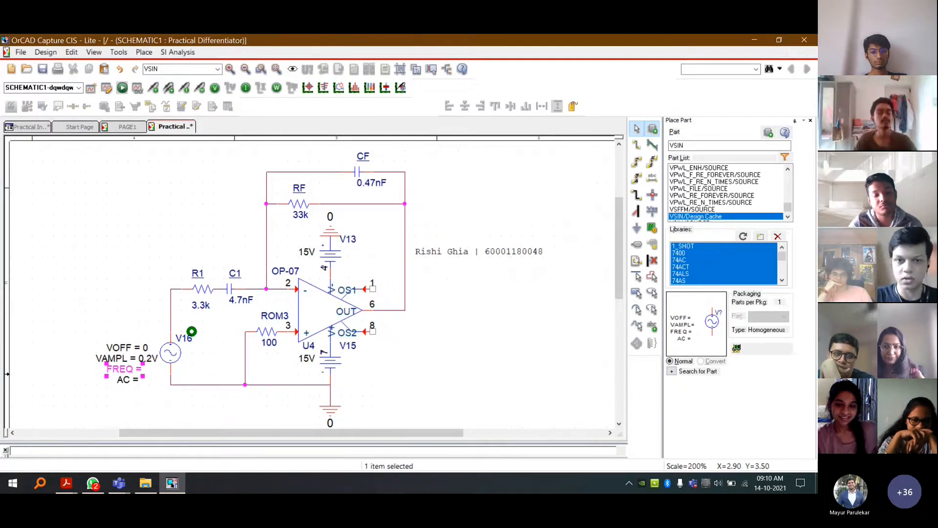
double_click(143, 385)
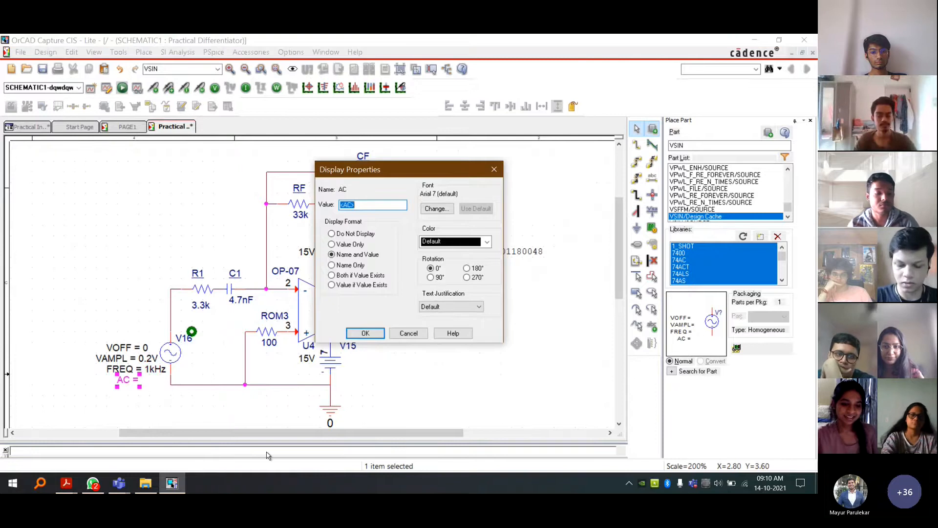
text(0)
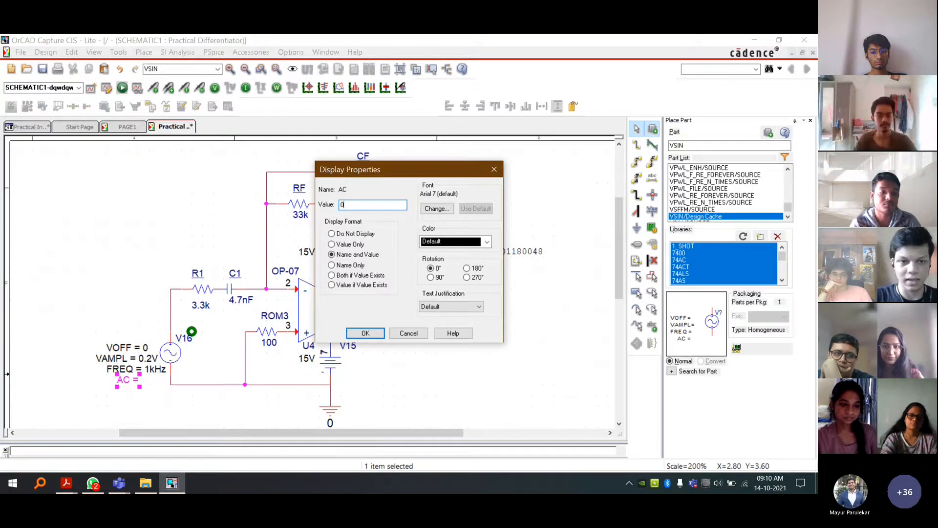
key(Return)
click(460, 359)
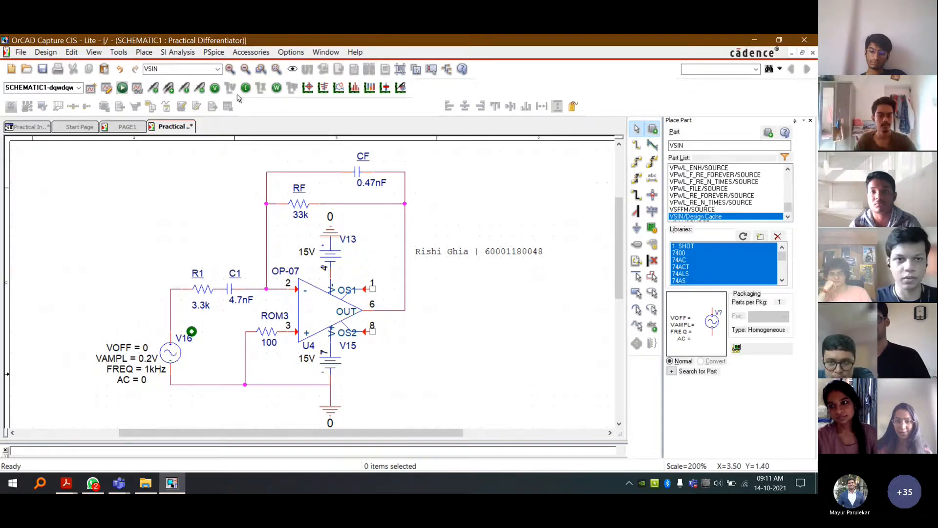
- Create a new PSpice simulation profile named diff1
click(214, 51)
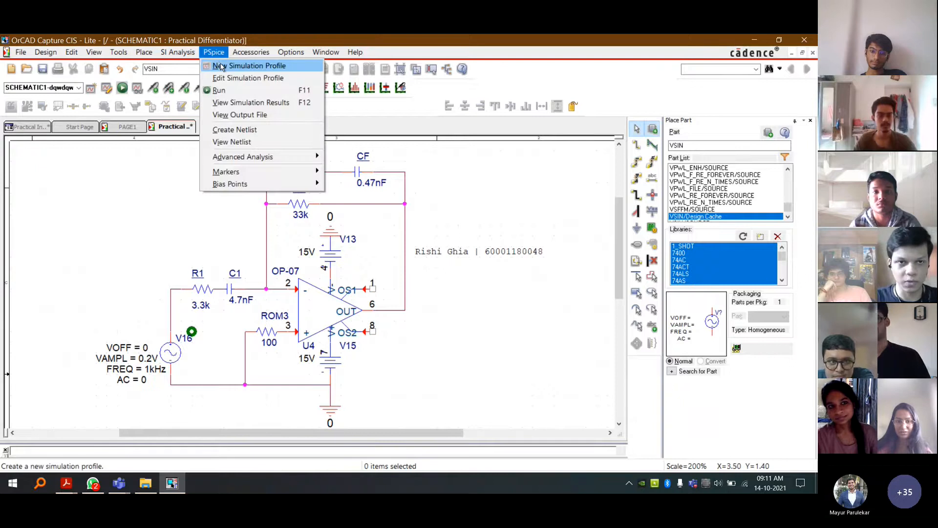
click(221, 66)
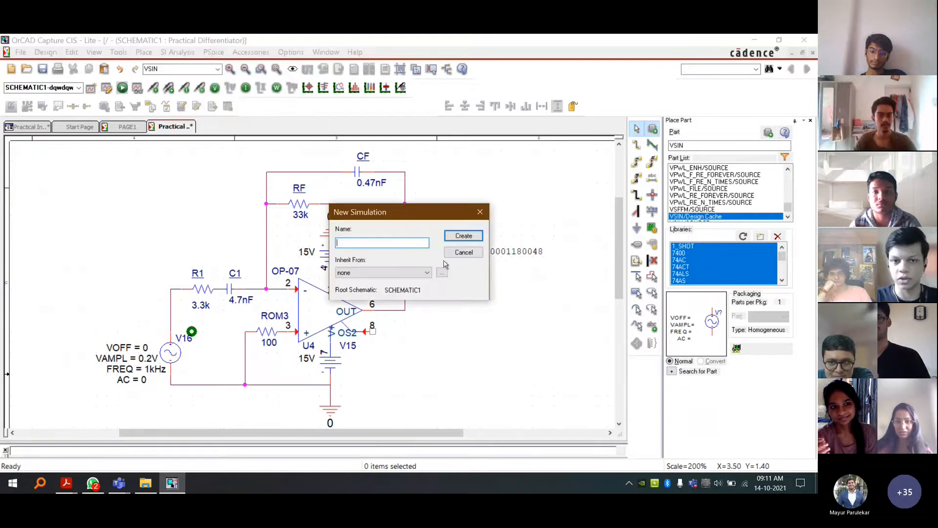
text(di)
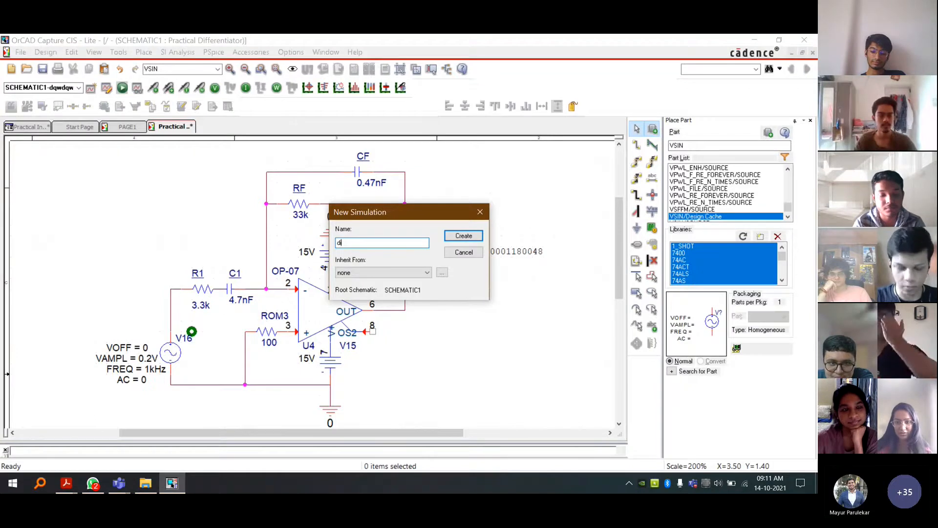
text(ff1)
key(Return)
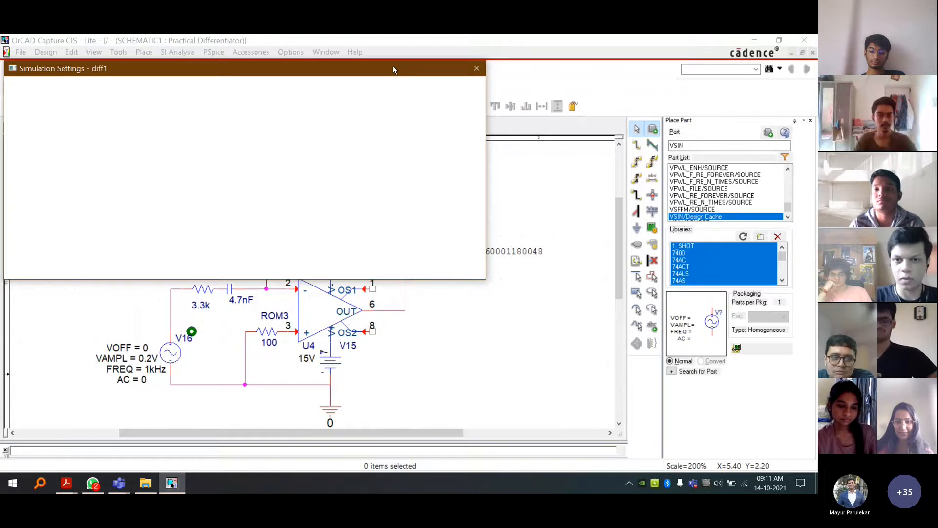
- Configure the diff1 transient analysis with a run time of 100ms and a maximum step size of 0.01ms
drag(393, 69, 570, 80)
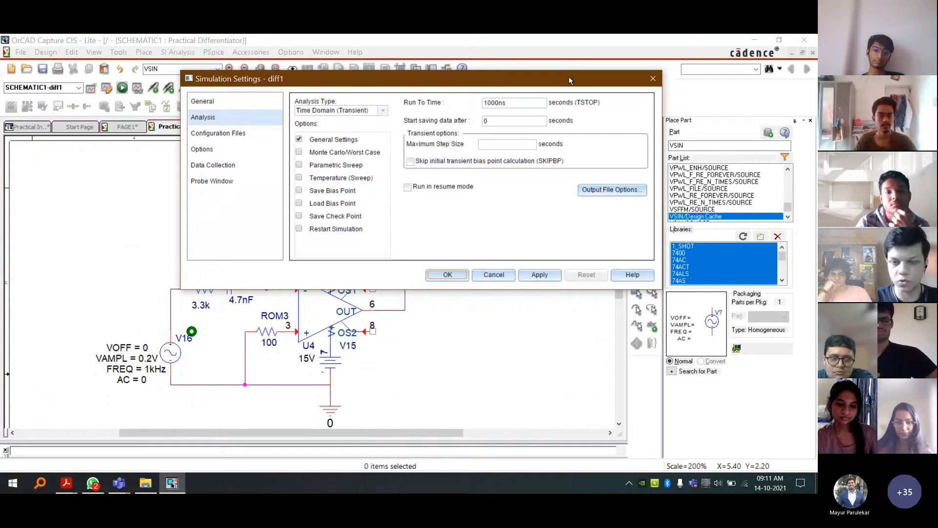
double_click(495, 103)
text(100ms)
click(507, 144)
text(0.01ms)
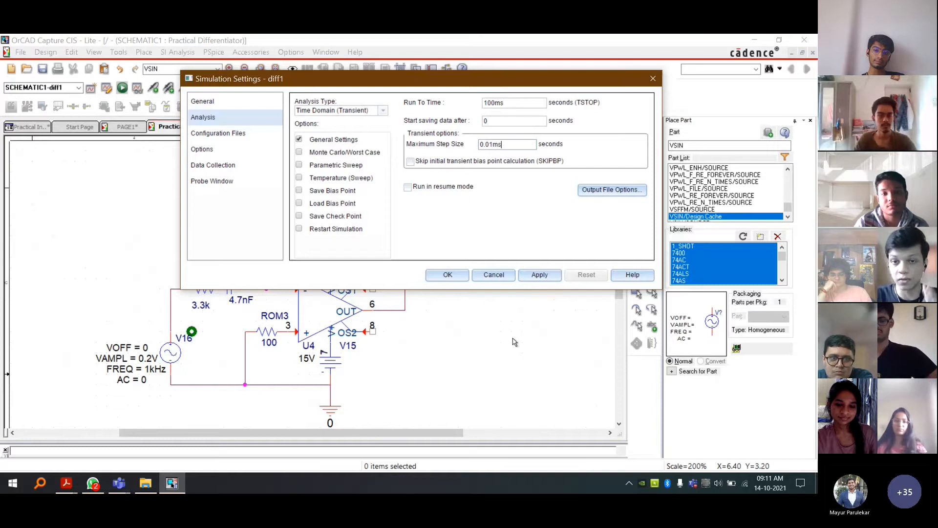
click(447, 277)
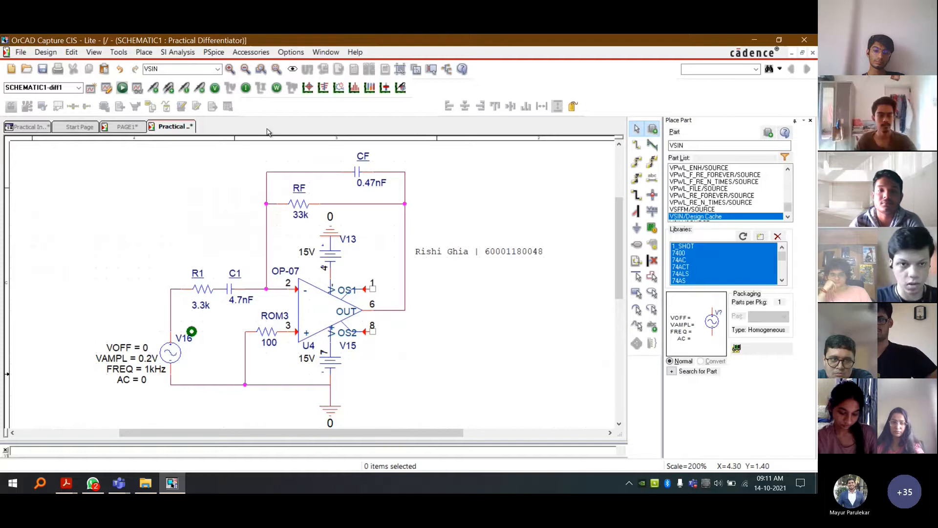
- Place voltage markers at the circuit's input node and the op-amp output, and delete the input marker
click(153, 88)
click(168, 291)
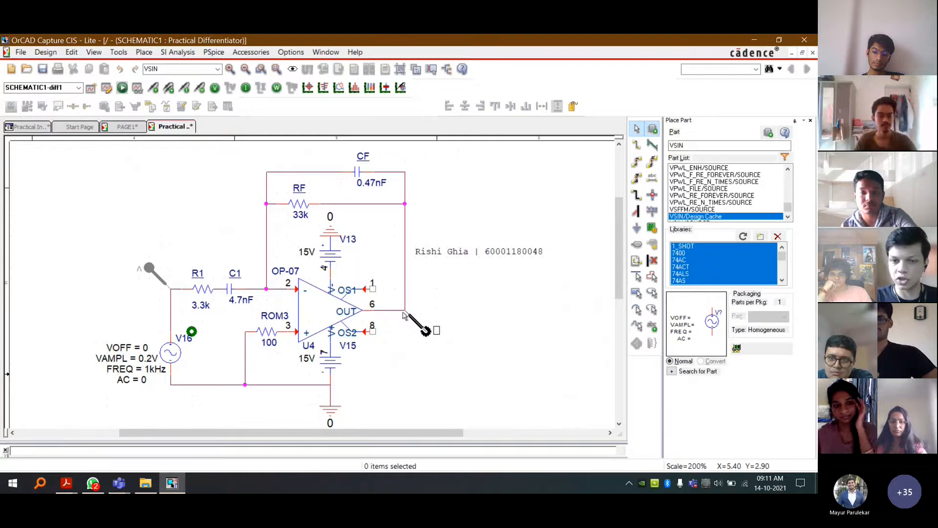
click(403, 315)
key(Escape)
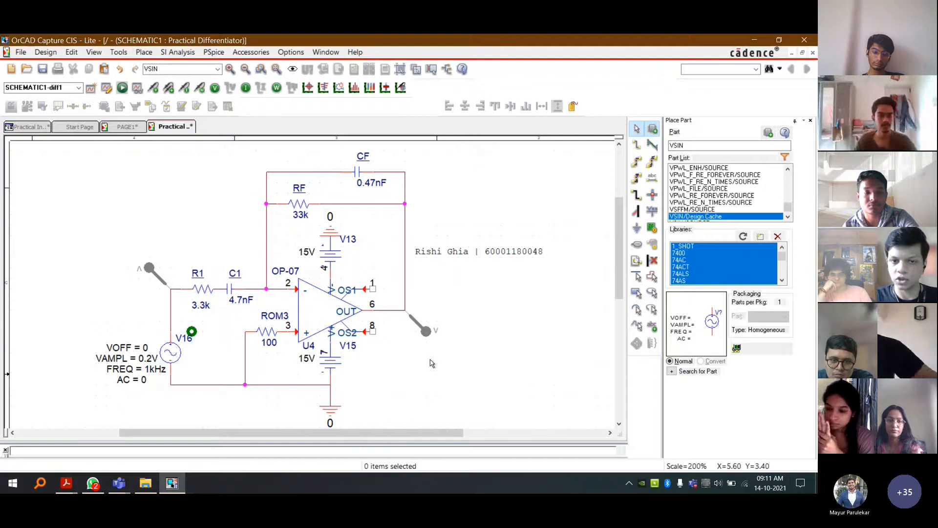
click(152, 273)
key(Delete)
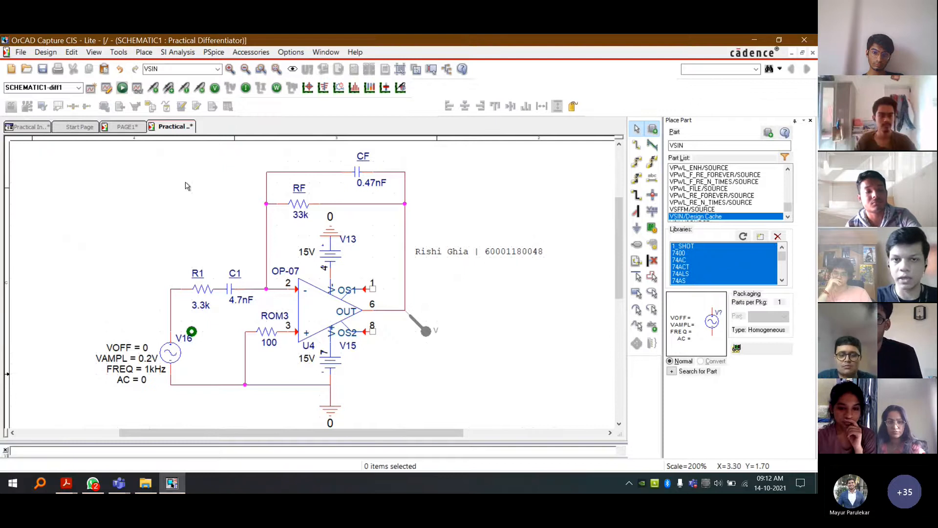
- Place a pair of differential voltage markers across feedback capacitor CF and remove them again
click(169, 88)
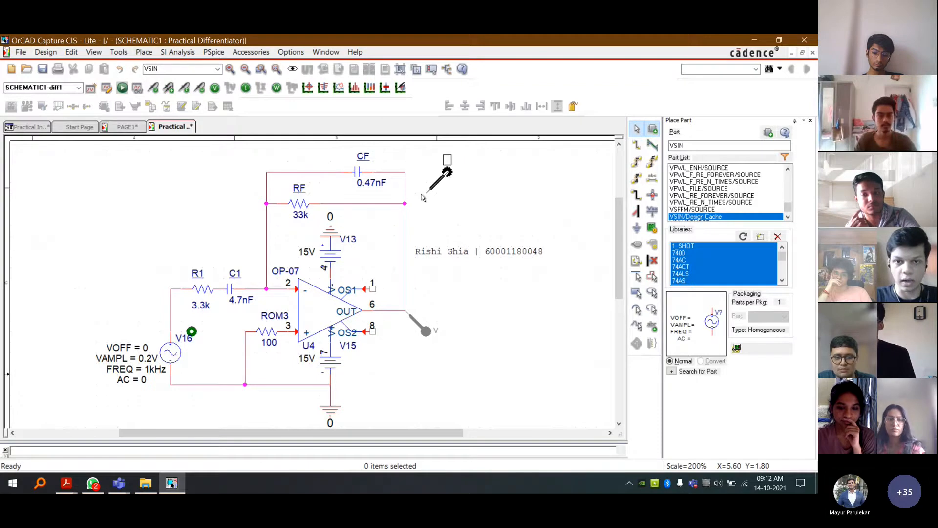
click(338, 171)
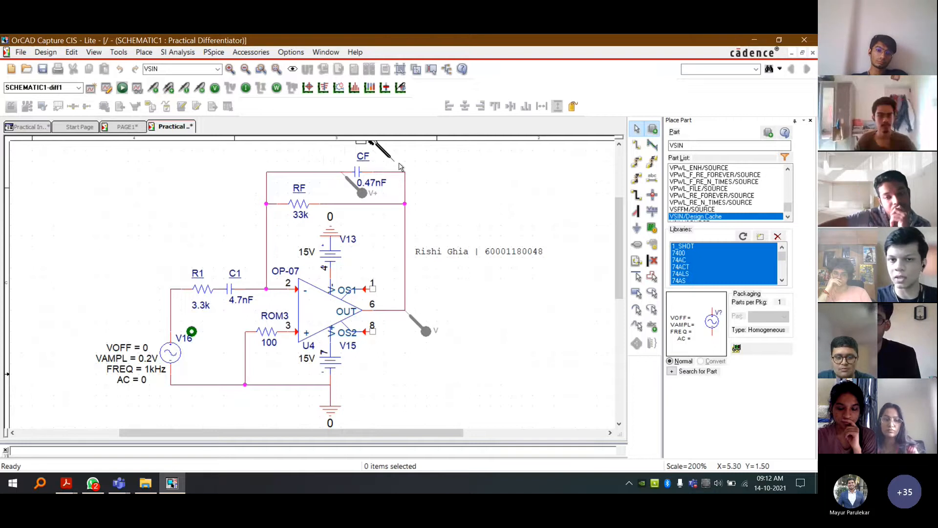
click(376, 171)
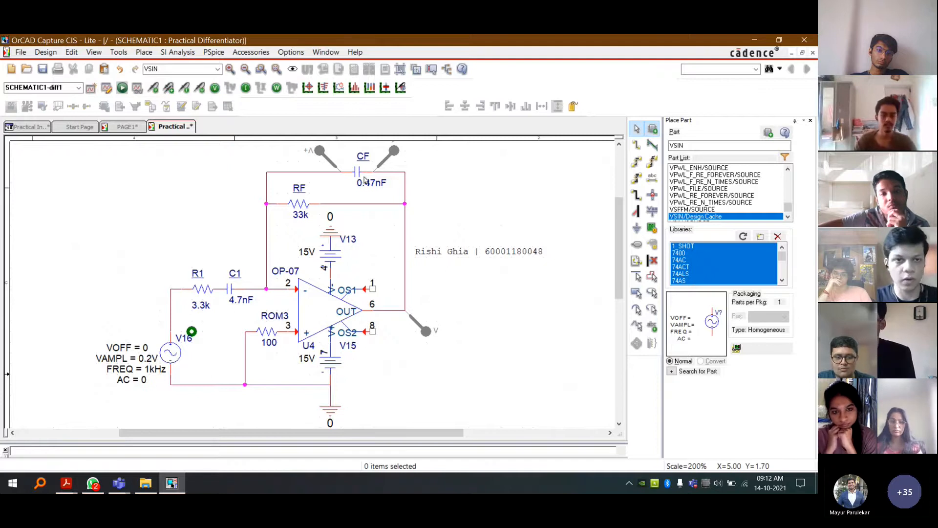
click(387, 162)
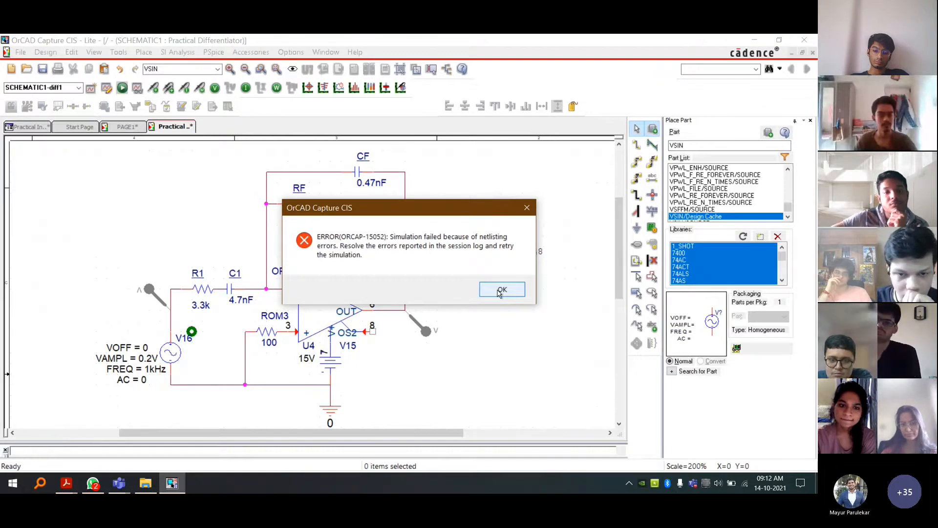
- Dismiss the simulation error and close the integrator schematic PAGE1 without saving its changes
click(501, 290)
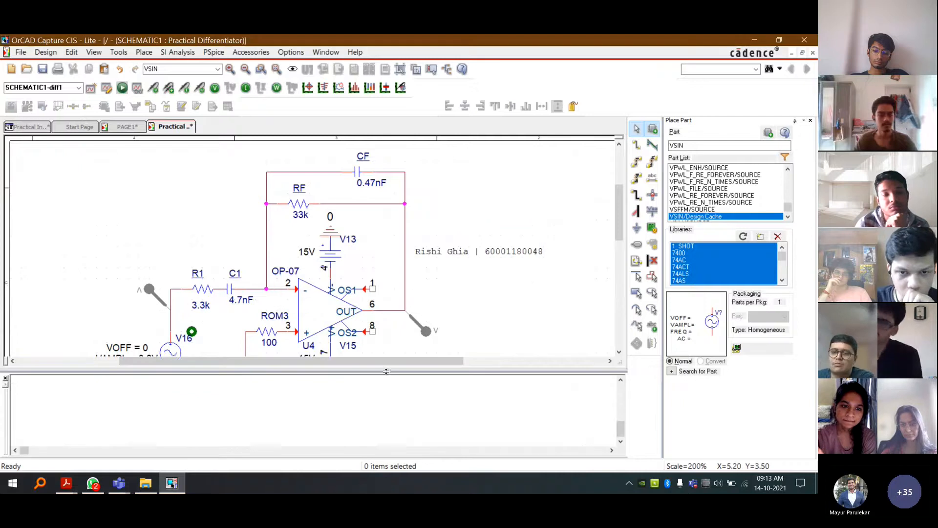
mouse_move(194, 334)
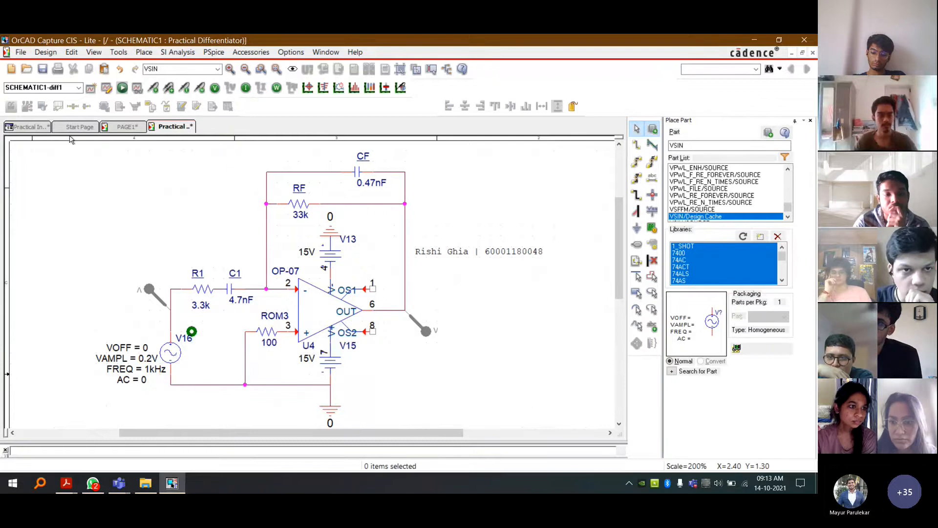
click(110, 128)
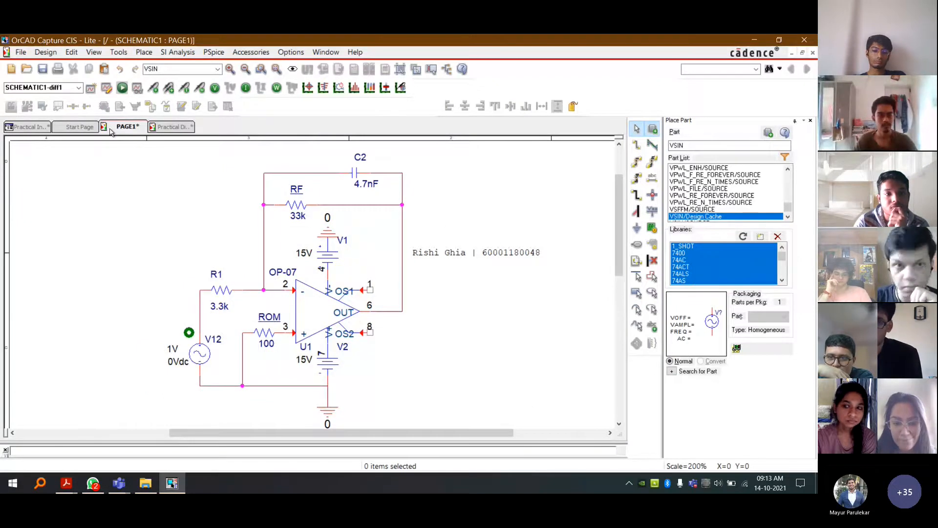
key(ctrl+F4)
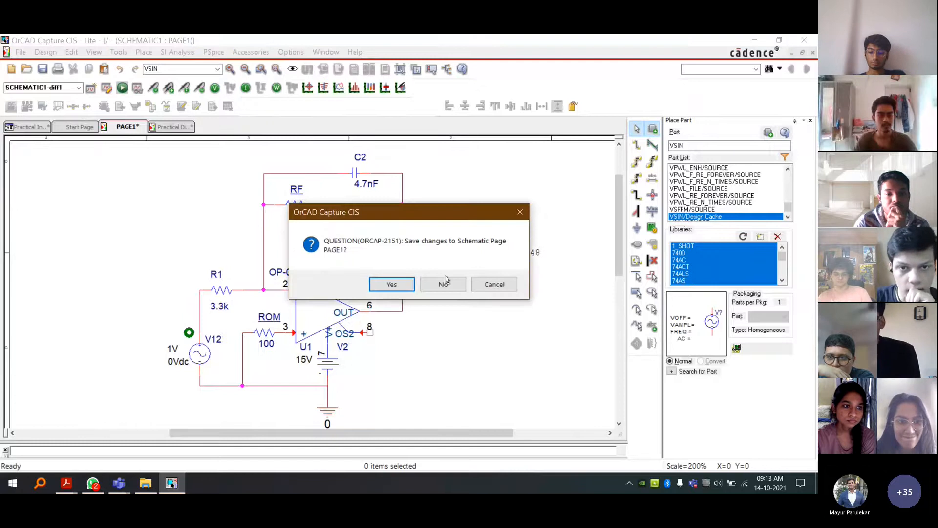
click(443, 284)
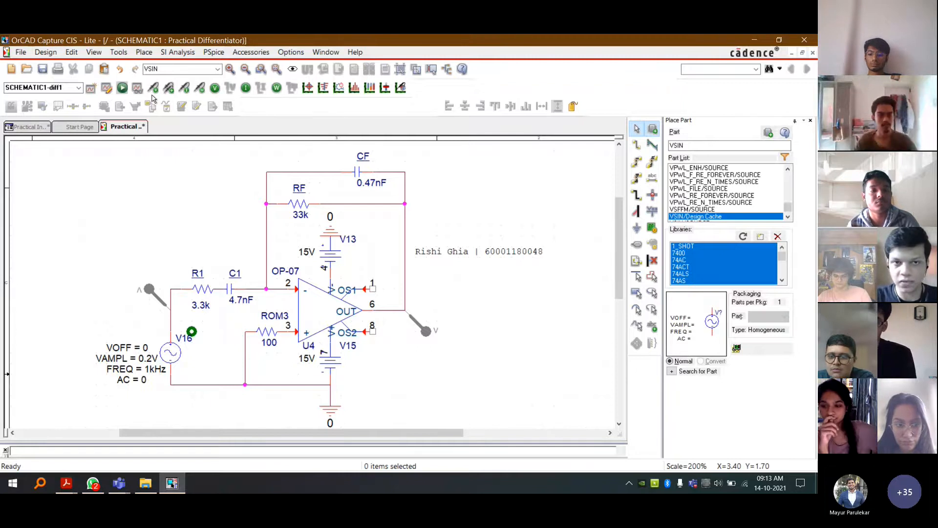
- Create a PSpice Analog or Mixed A/D project named Differentiator in a new folder named Exp4 Differentiator inside Desktop\DLIC
click(21, 53)
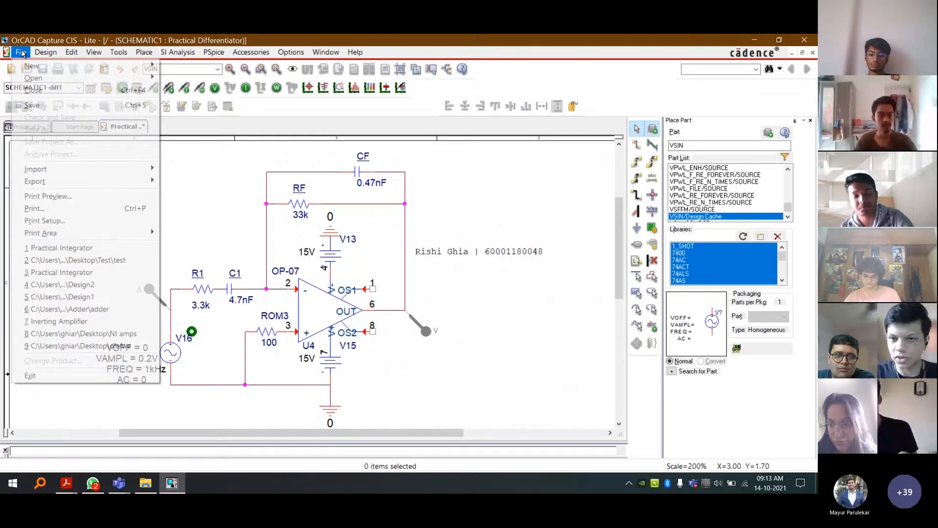
text(E)
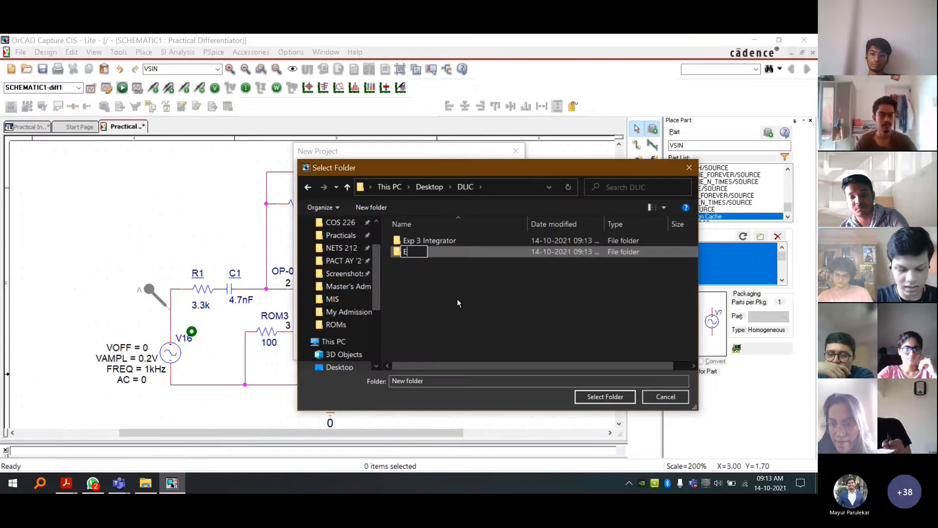
text(xp4 E)
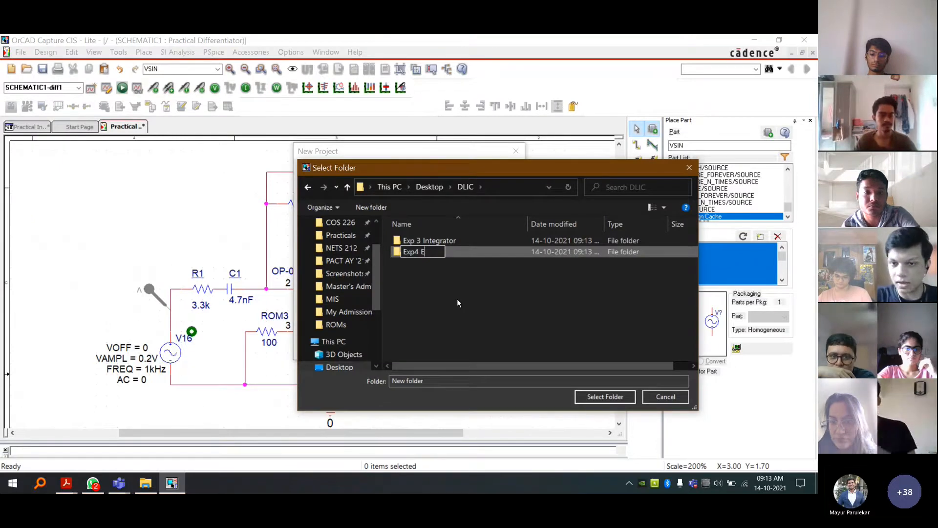
key(BackSpace)
text(Differentiator)
key(Return)
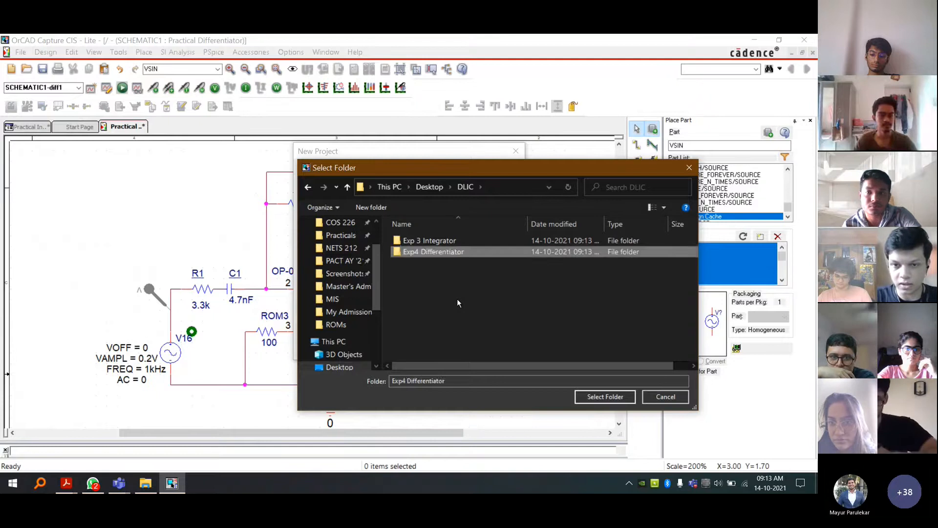
click(605, 397)
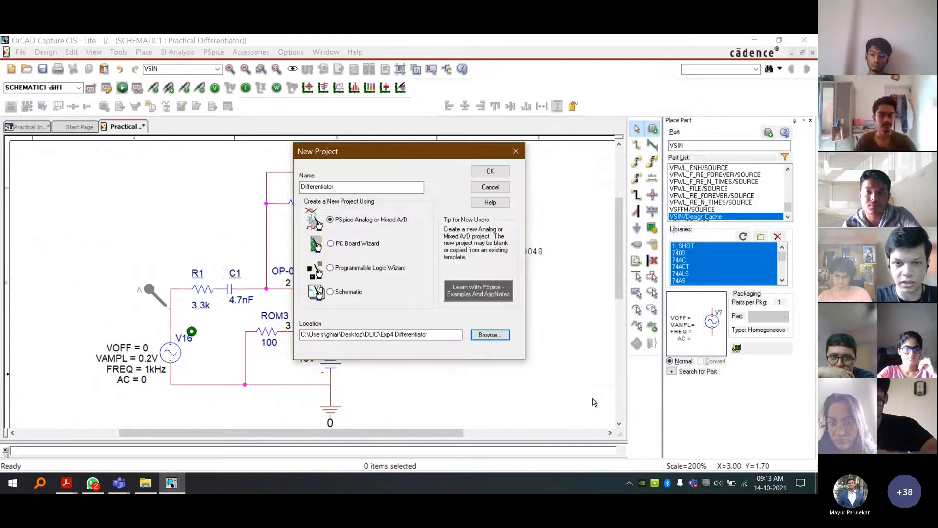
click(489, 172)
click(516, 235)
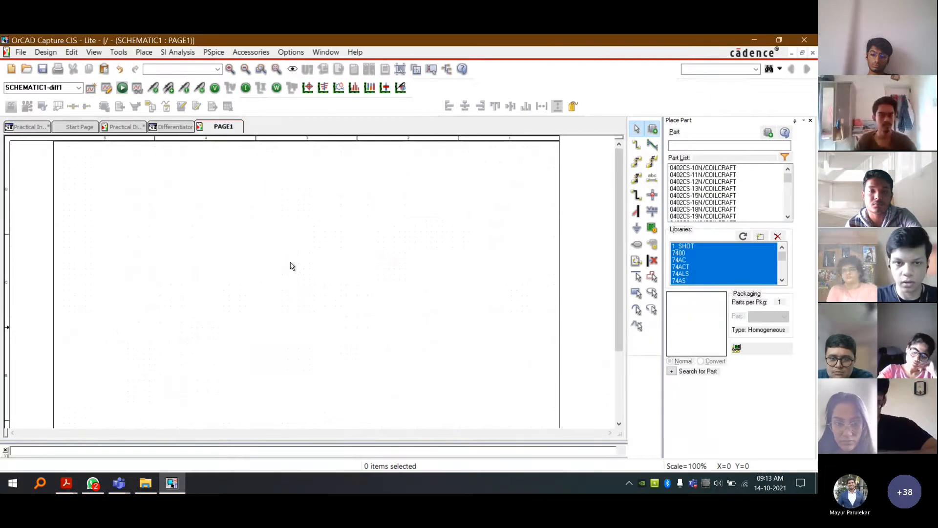
- Paste the copied practical differentiator circuit onto the blank PAGE1 of the new project
key(ctrl+v)
click(298, 271)
scroll(313, 292, up, 1)
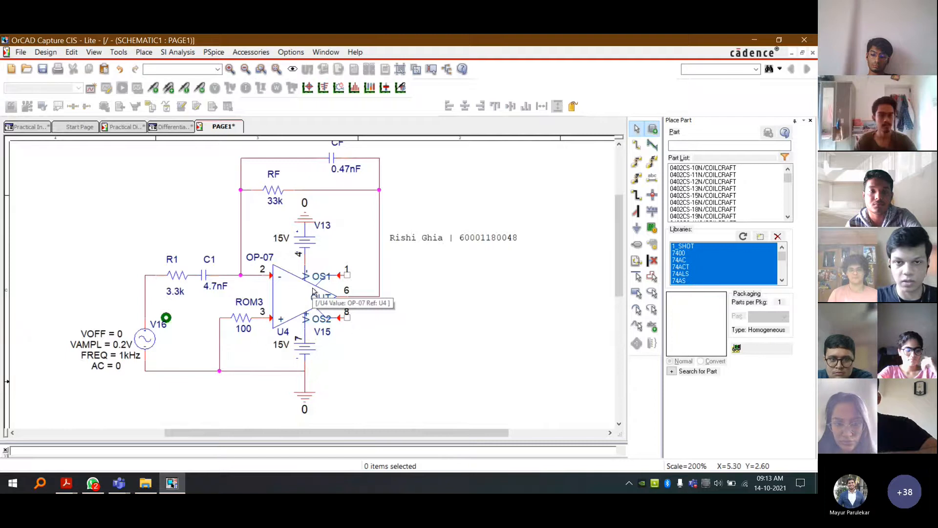
- Create a new PSpice simulation profile named diff
click(91, 88)
text(diff)
key(Return)
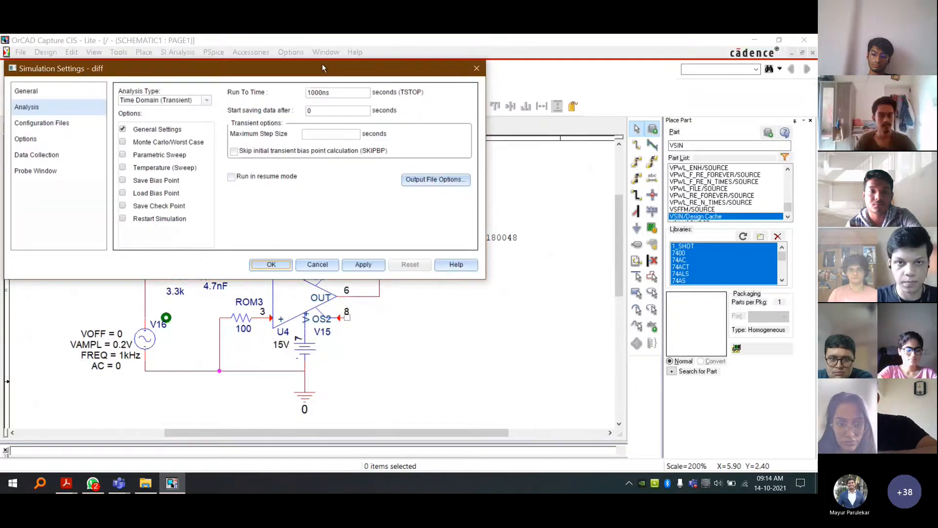
- Configure the diff profile's transient analysis with a run time of 100ms and a maximum step size of 0.01ms
text(100ms)
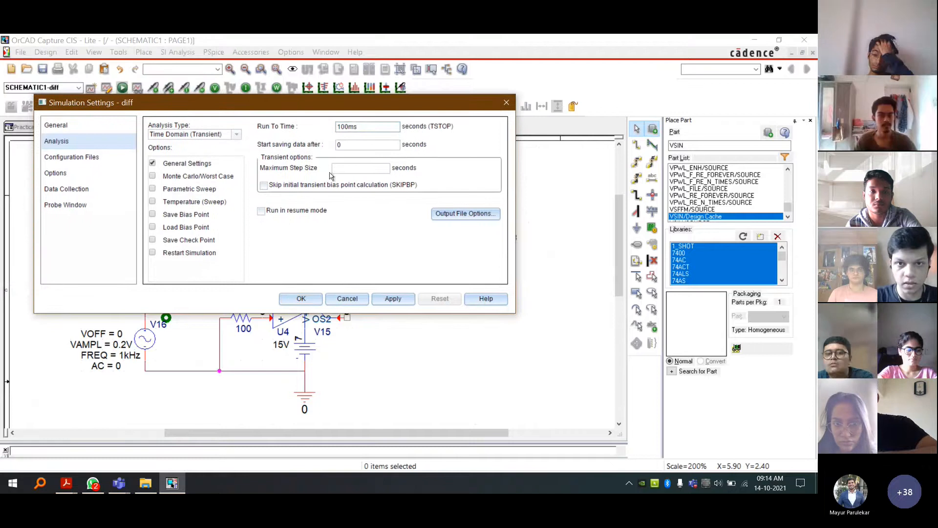
click(351, 167)
text(0.01)
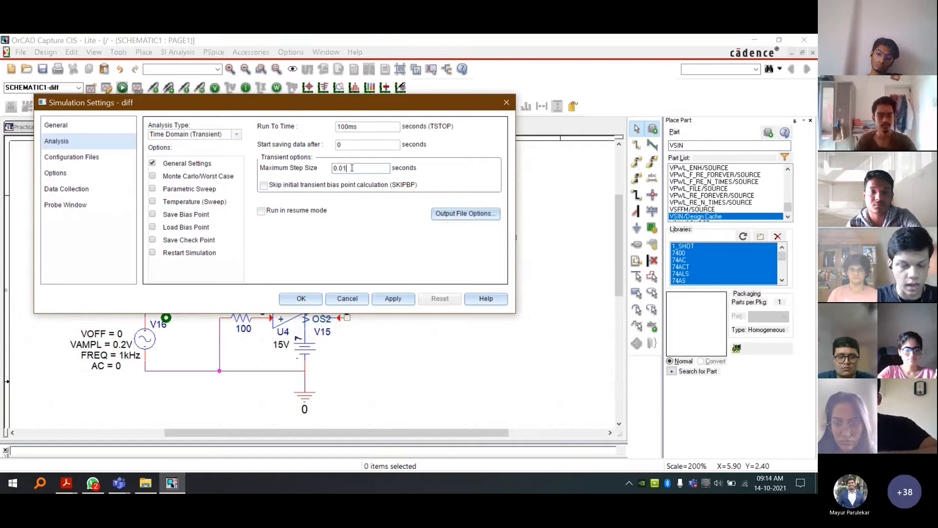
text(ms)
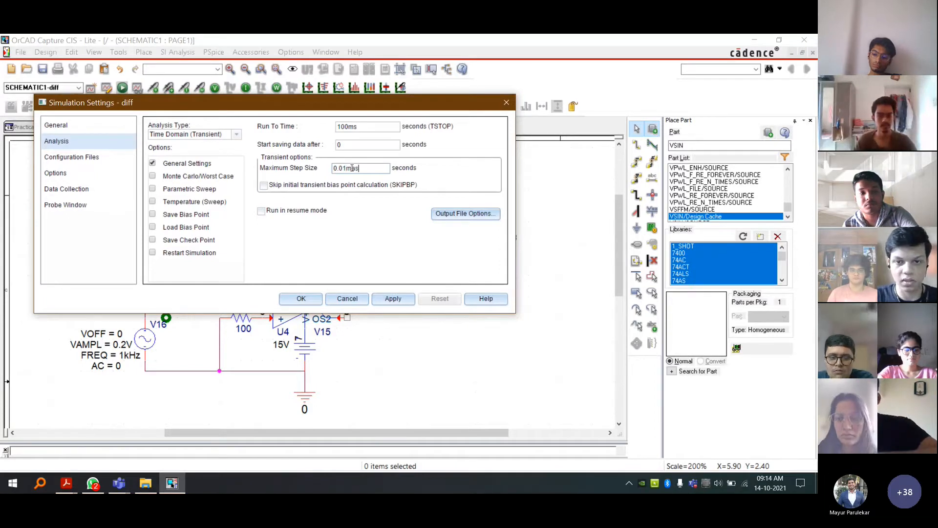
click(301, 299)
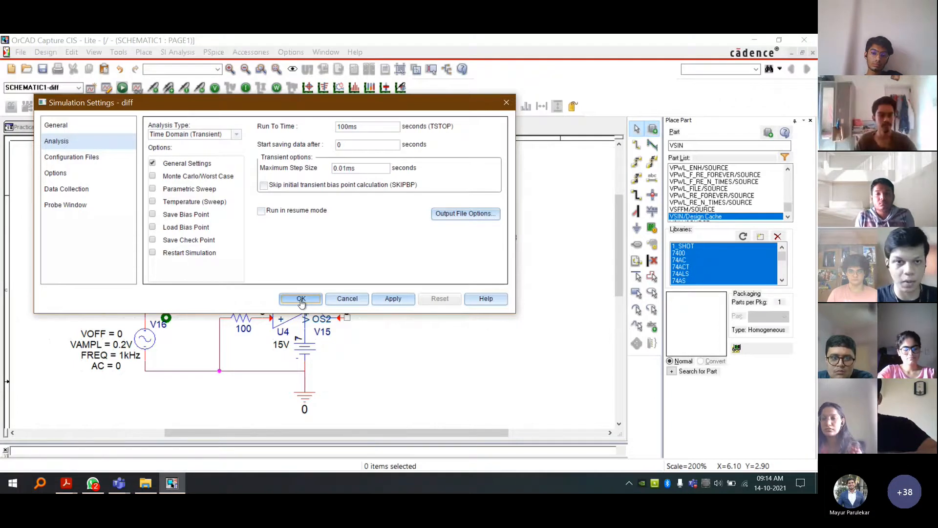
click(301, 299)
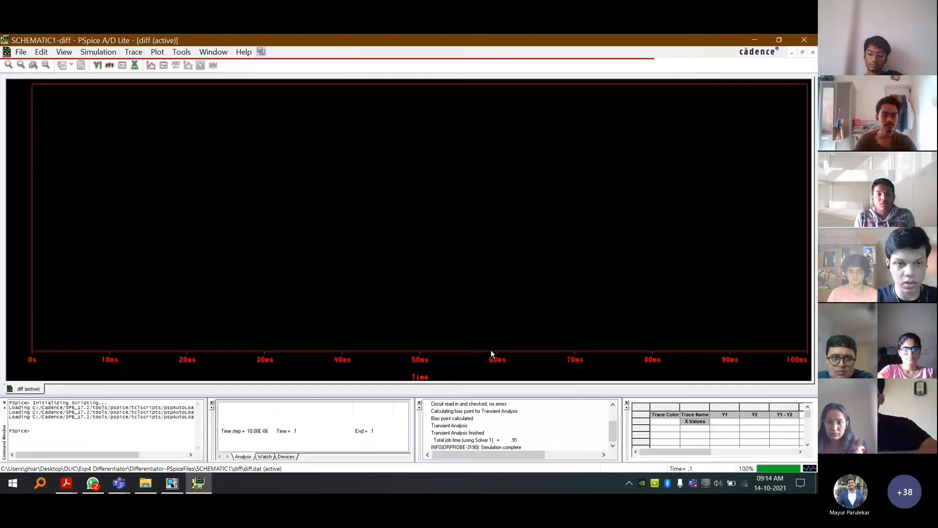
- Switch to the PSpice plot window and set the X axis to a user-defined range of 0s to 5ms
click(198, 484)
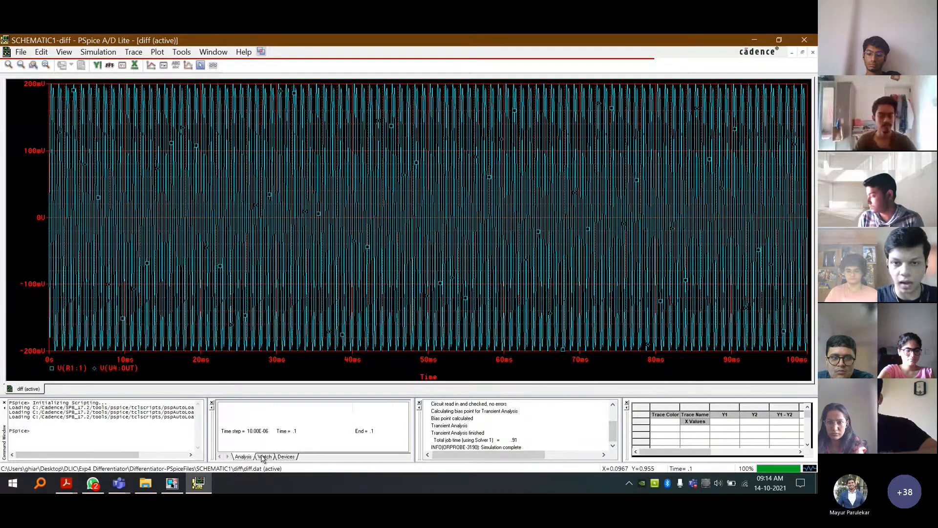
double_click(309, 359)
click(364, 230)
key(Delete)
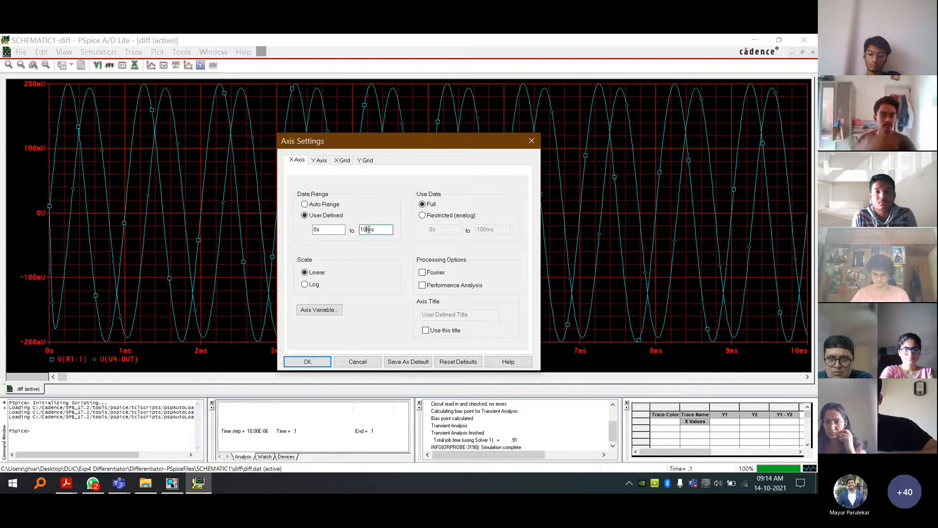
key(BackSpace)
key(BackSpace)
text(5)
key(Return)
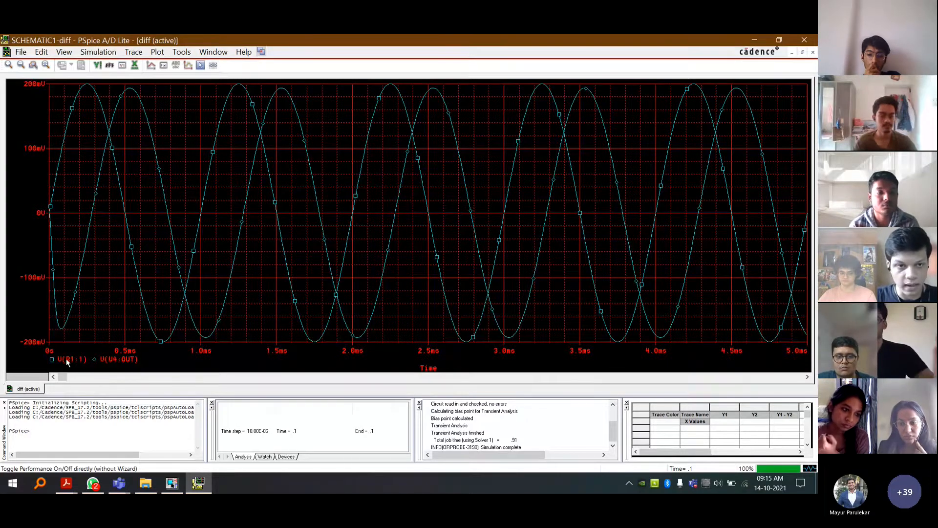
right_click(95, 359)
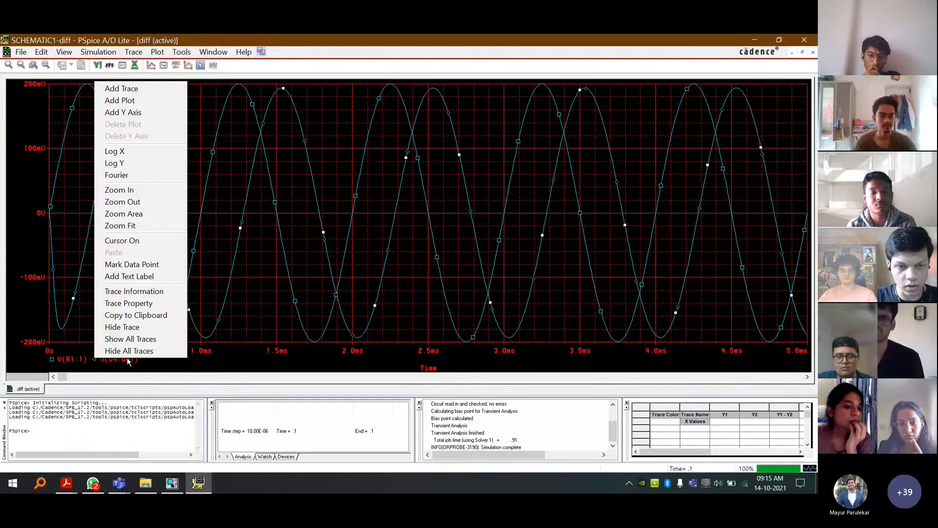
double_click(116, 361)
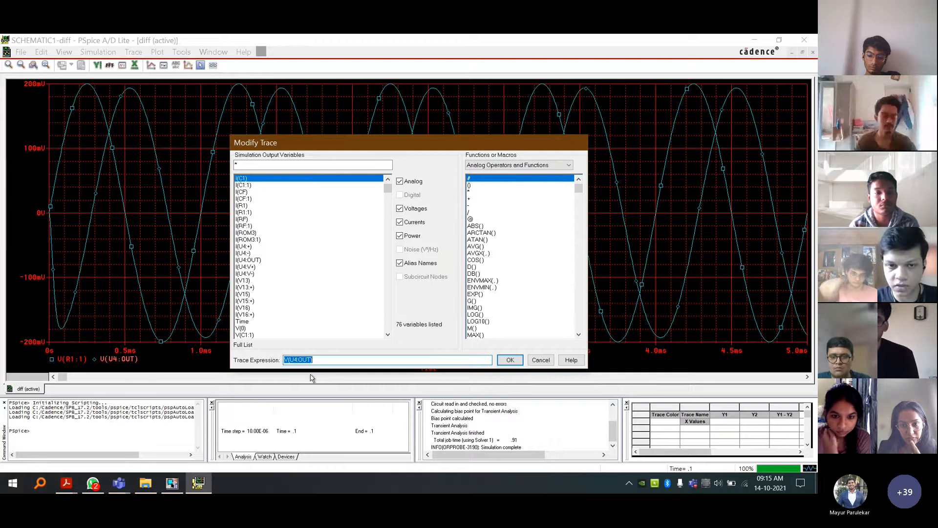
click(284, 359)
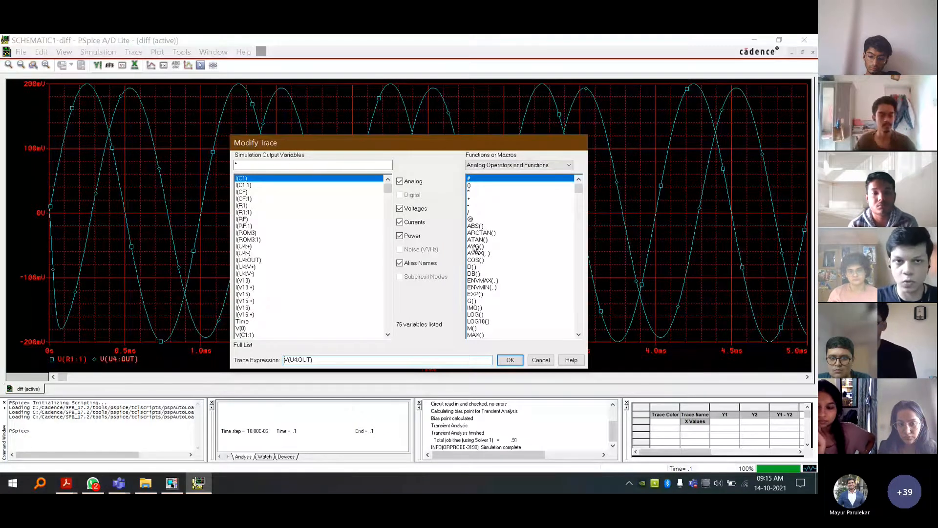
key(Escape)
right_click(70, 361)
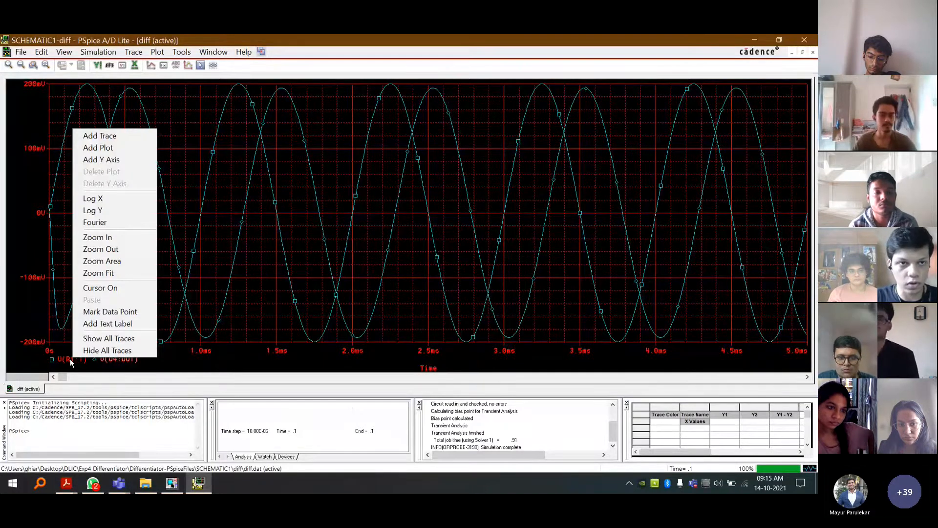
- Check which toolbars are enabled in the plot window's toolbar settings
click(202, 69)
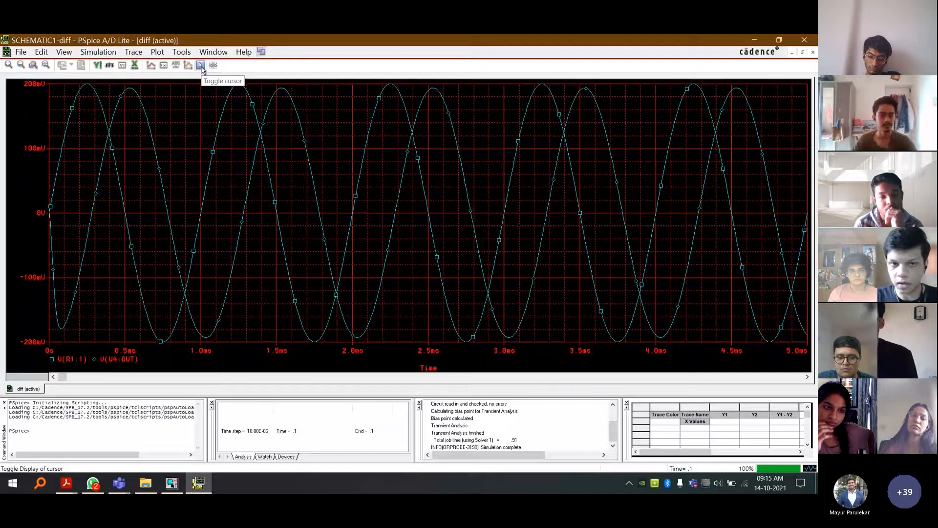
click(64, 52)
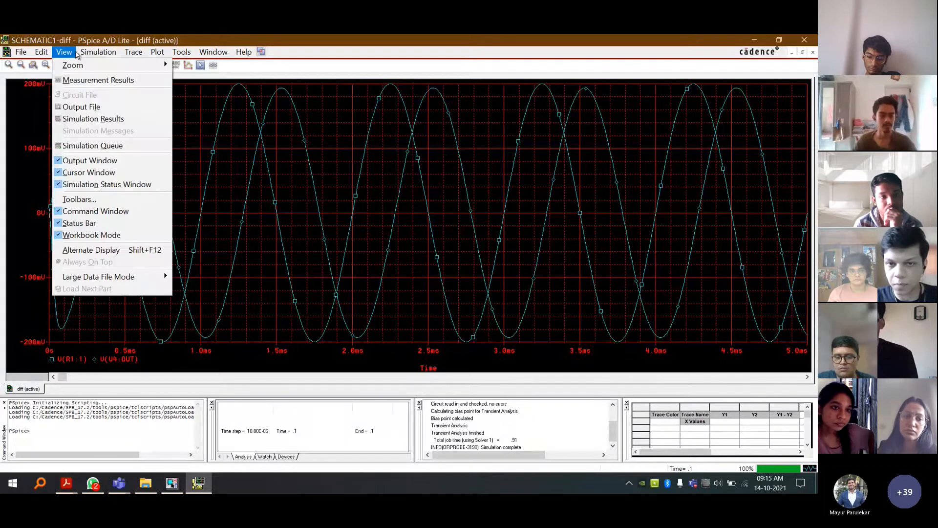
click(78, 199)
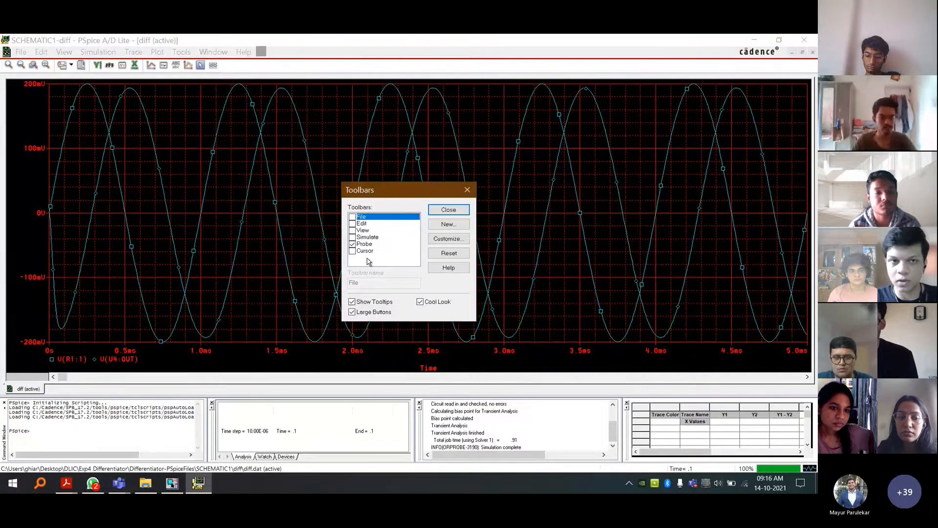
click(353, 244)
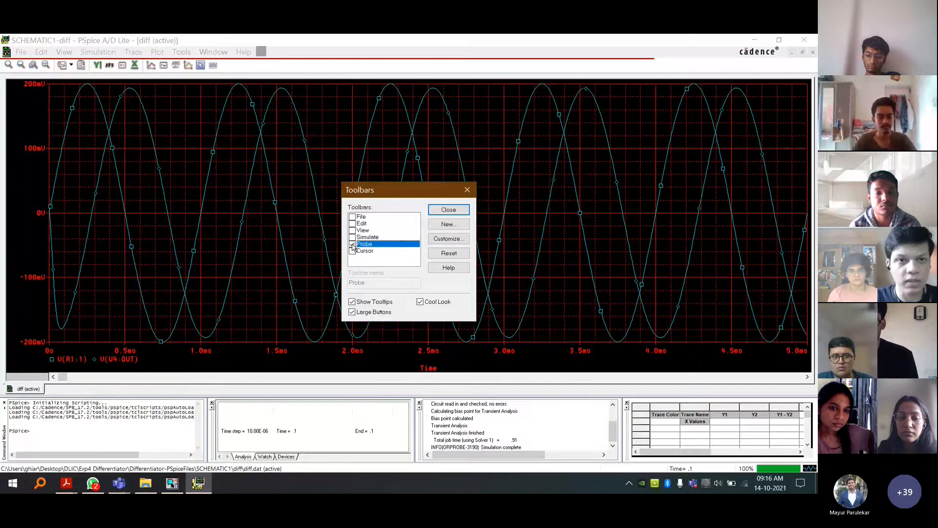
key(Return)
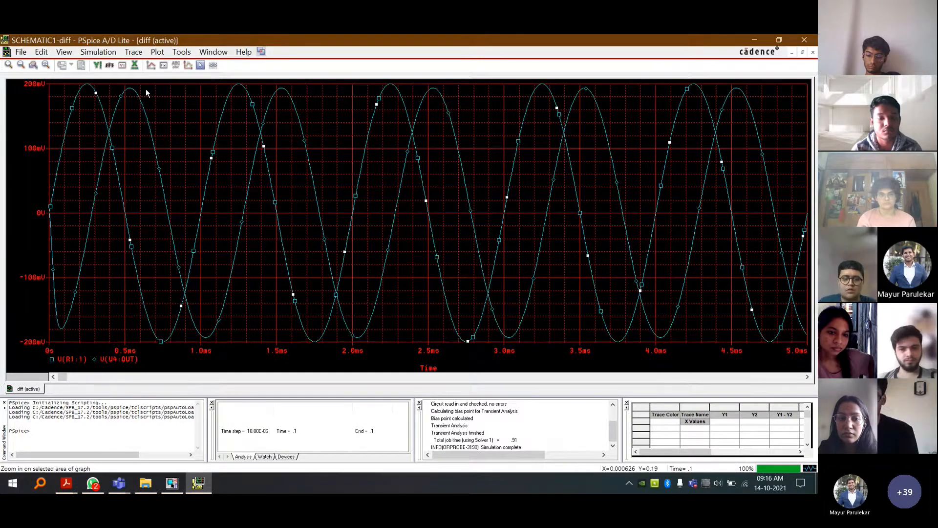
- Turn on the plot cursor and place it on the V(R1:1) trace at about 2.55 ms
click(201, 65)
click(324, 225)
drag(325, 223, 435, 337)
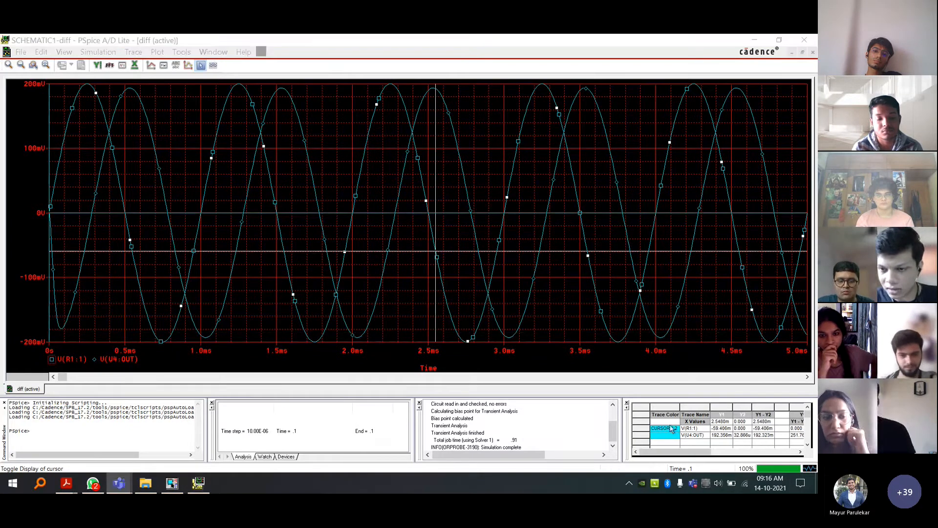
- Move the plot cursor along the V(R1:1) trace to about 2.77 ms and about 4.38 ms, and close the PSpice plot window
drag(441, 186, 470, 275)
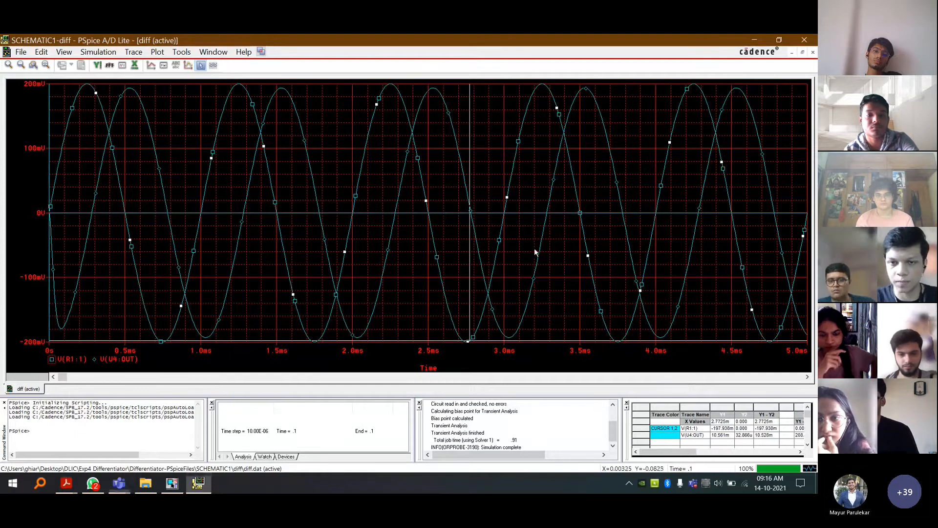
drag(470, 151, 647, 144)
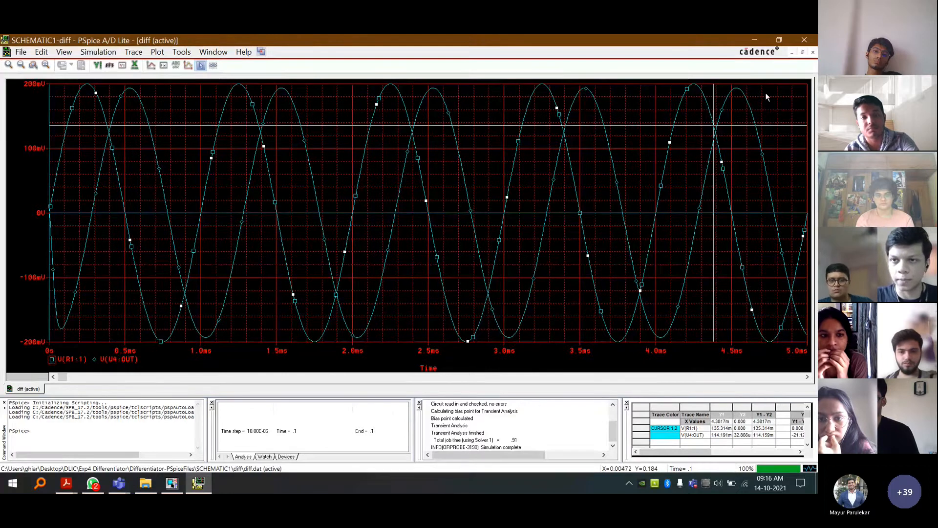
click(804, 40)
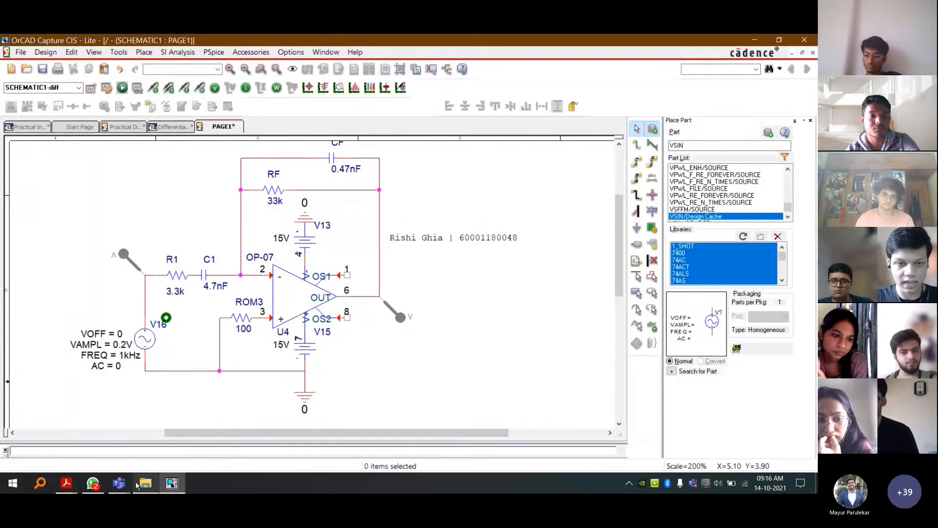
- Set the V16 sine source's frequency to 10khz, rerun the simulation and bring up the PSpice plot window
double_click(136, 360)
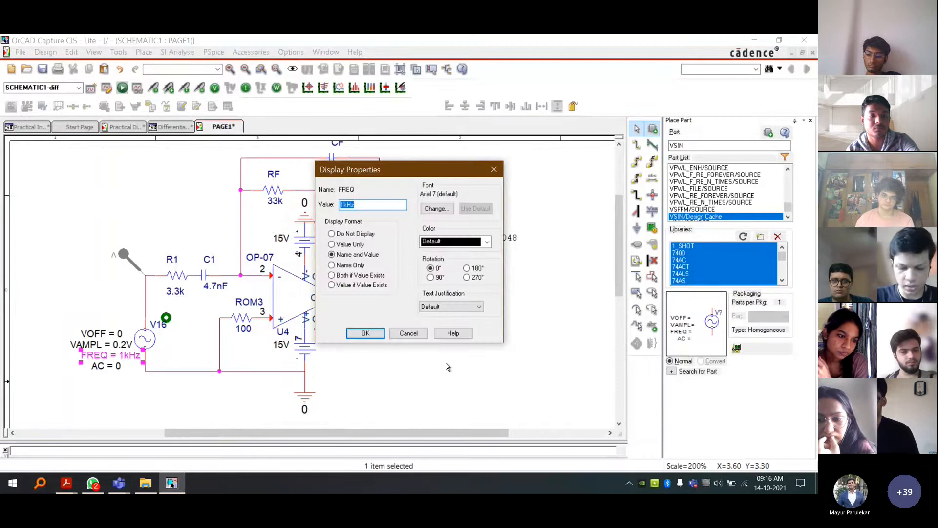
text(10k)
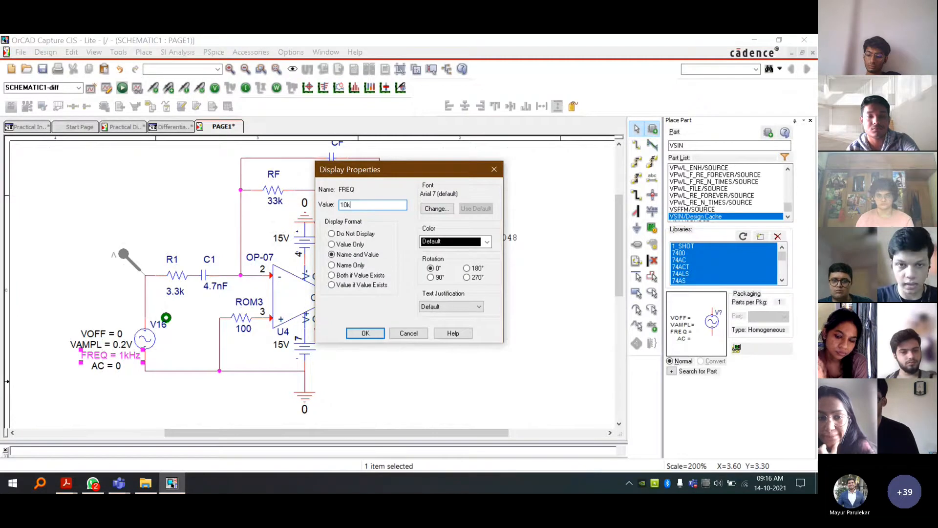
text(hz)
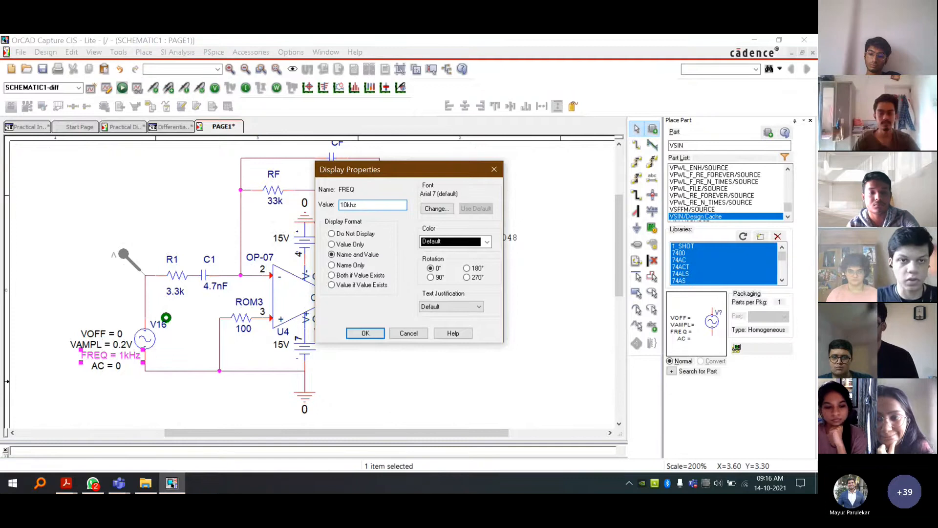
key(Return)
click(194, 490)
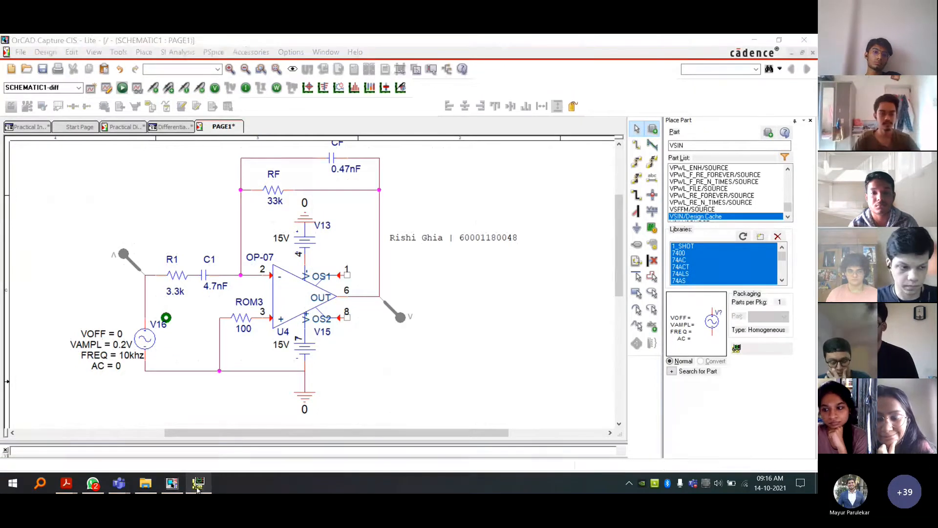
click(198, 488)
click(197, 489)
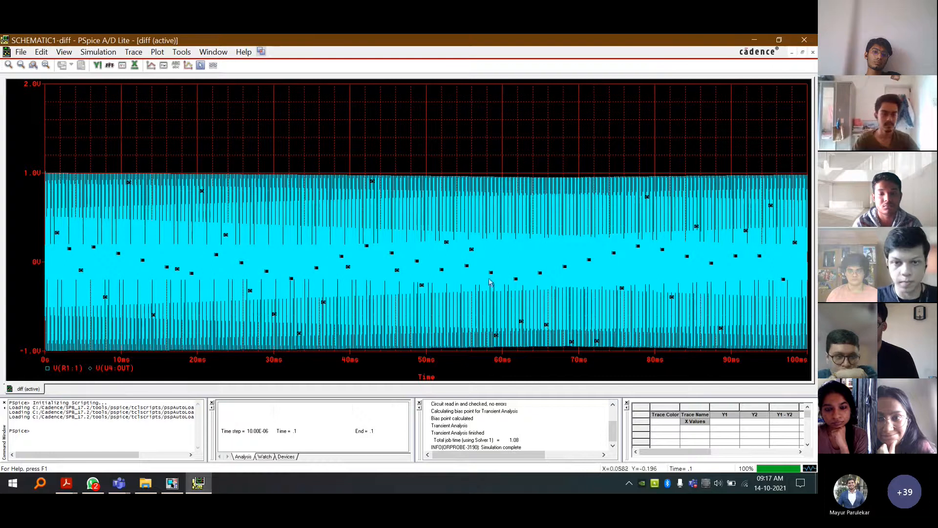
- Set the plot's X axis to a user-defined range of 0s to 1ms
double_click(355, 363)
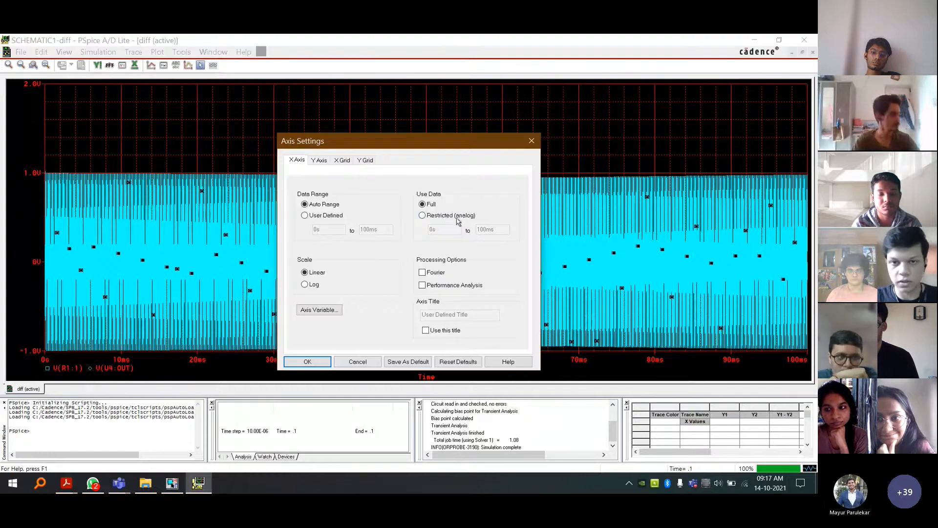
click(311, 216)
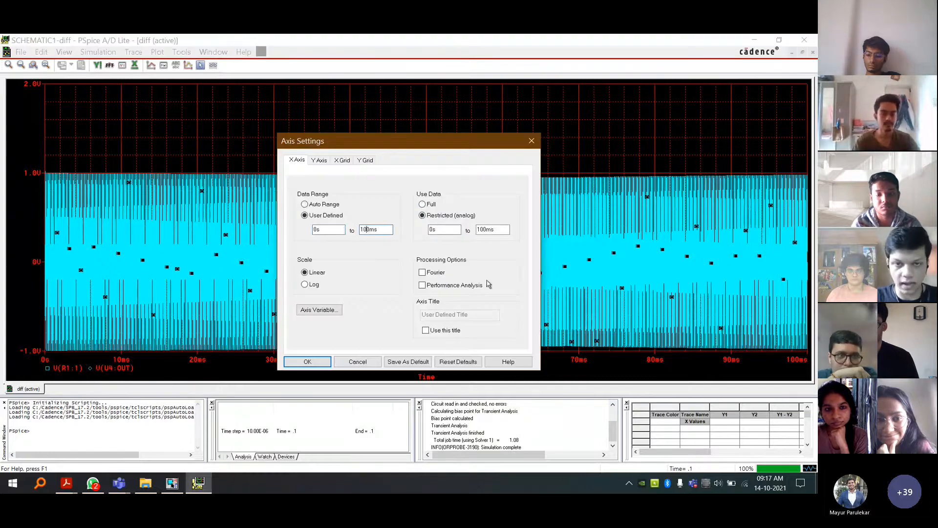
key(BackSpace)
key(BackSpace)
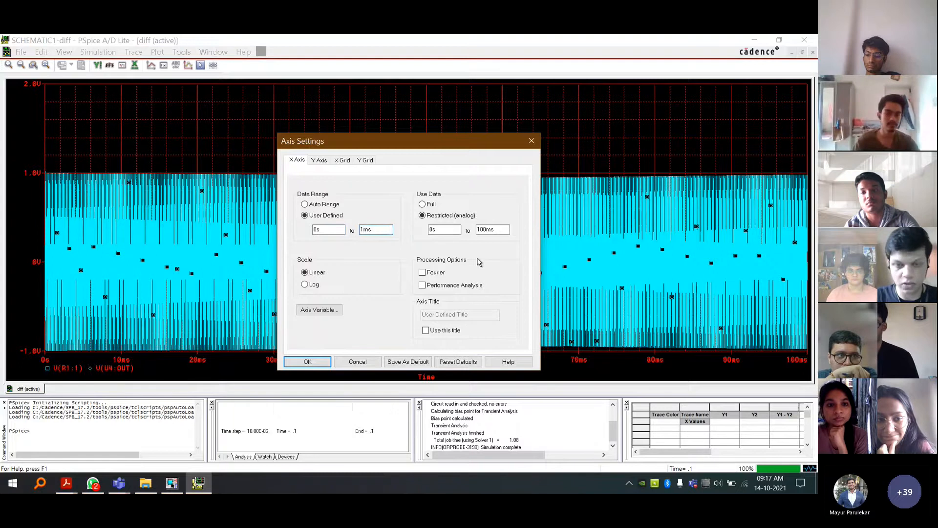
key(Return)
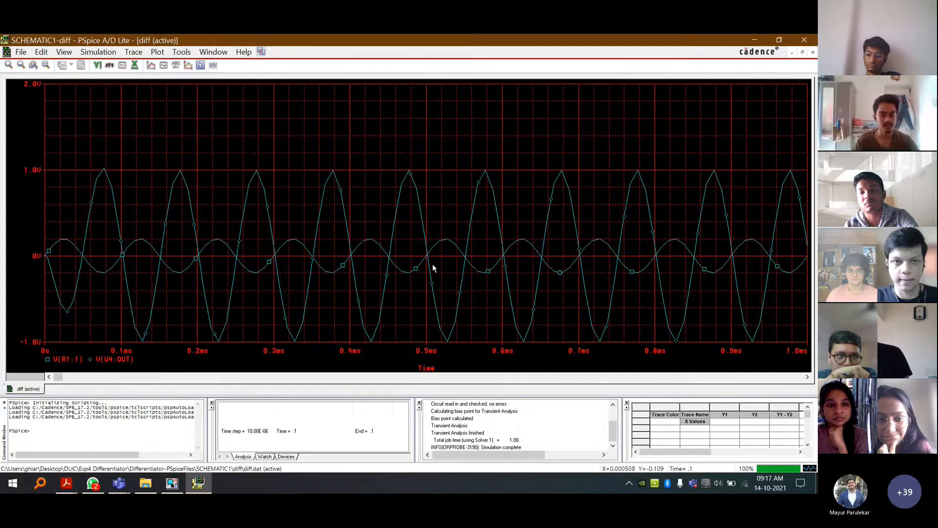
- Change the diff profile's transient analysis to a 1ms run time and 0.001ms maximum step size, and rerun the simulation
click(99, 52)
click(105, 113)
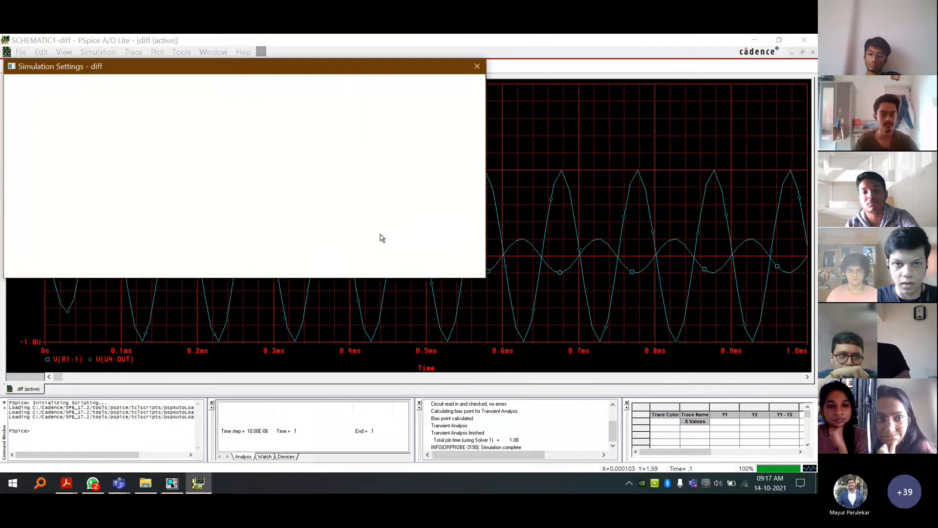
click(314, 132)
text(00ms)
click(320, 91)
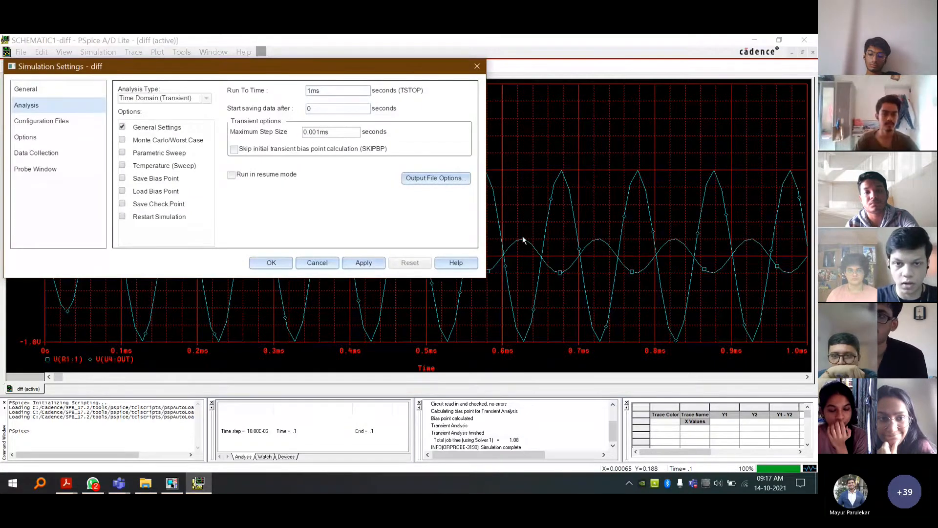
click(270, 263)
click(99, 52)
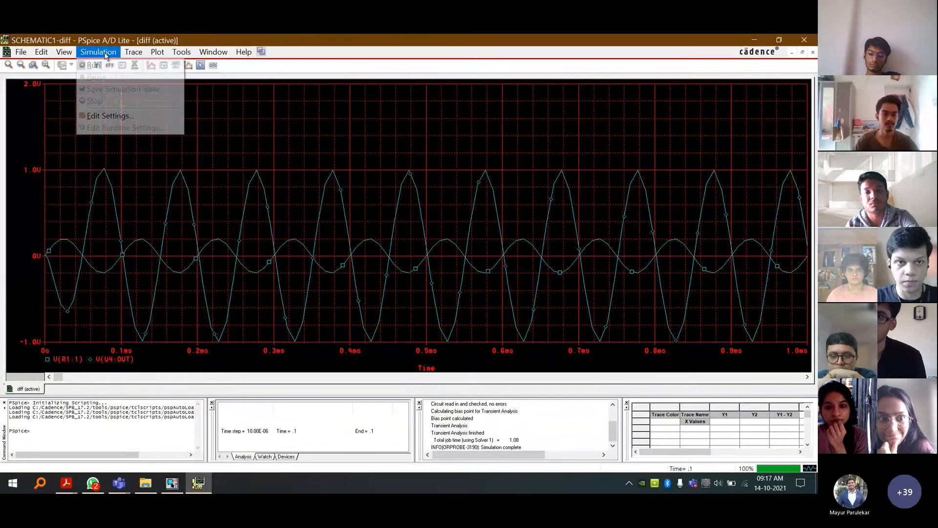
click(93, 63)
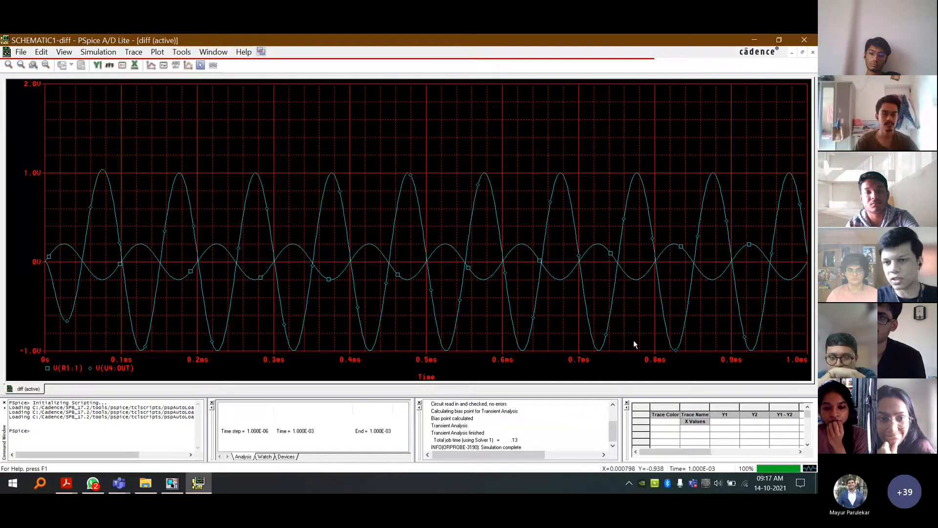
- Set the plot's Y axis to a user-defined range of -1.0V to 1V
double_click(34, 176)
click(304, 215)
click(362, 229)
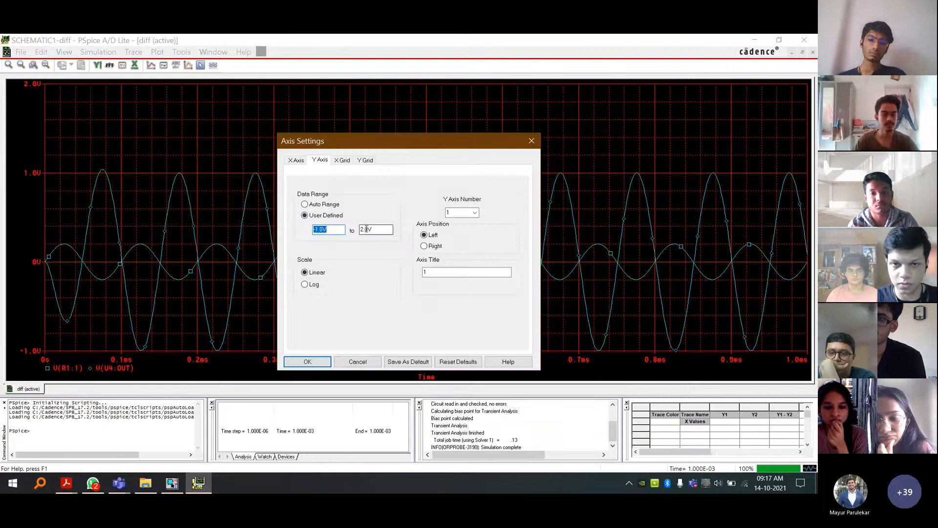
key(BackSpace)
text(1)
key(Return)
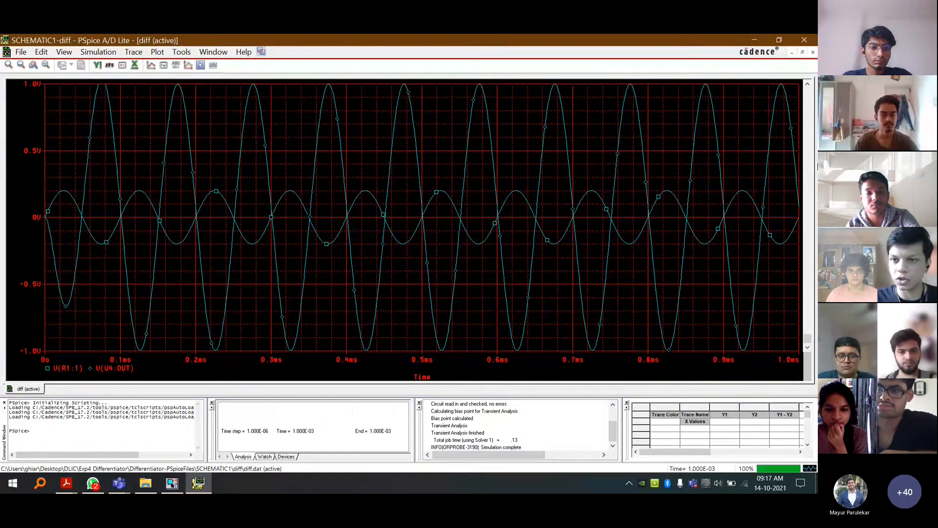
- Close the plot window, set the V16 source's frequency to 11khz, and view the rerun simulation in PSpice
click(804, 42)
double_click(128, 356)
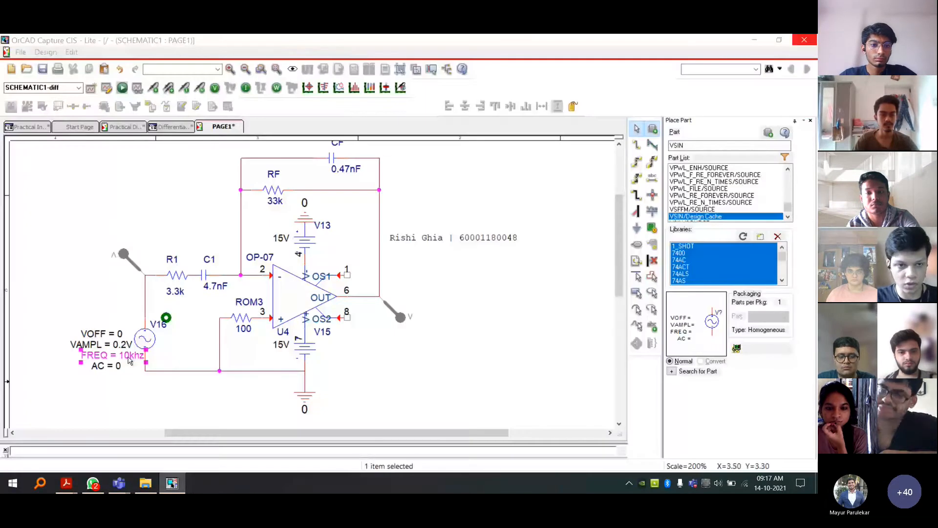
text(11kh)
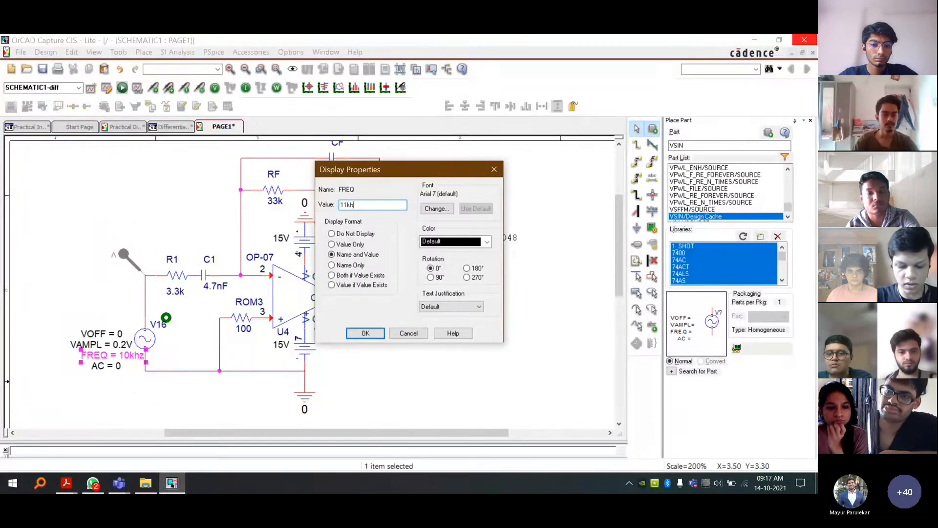
text(z)
key(Return)
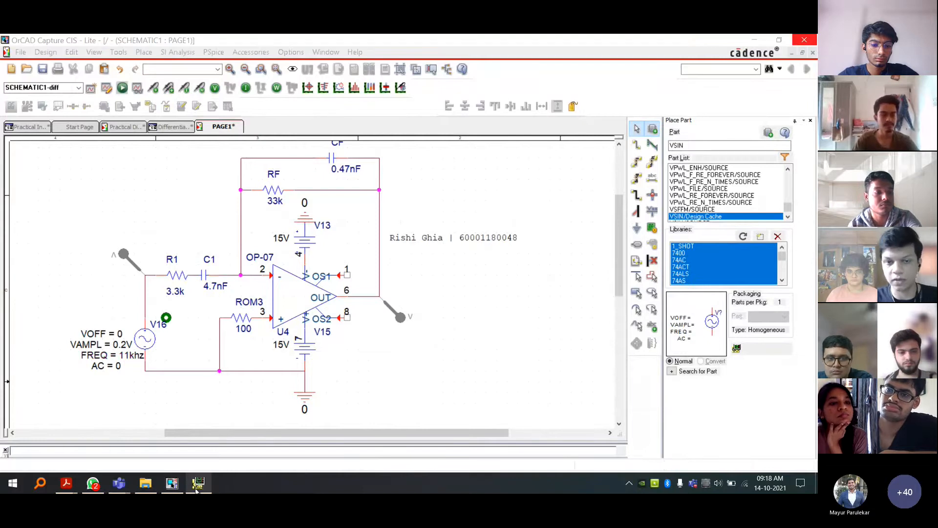
click(196, 490)
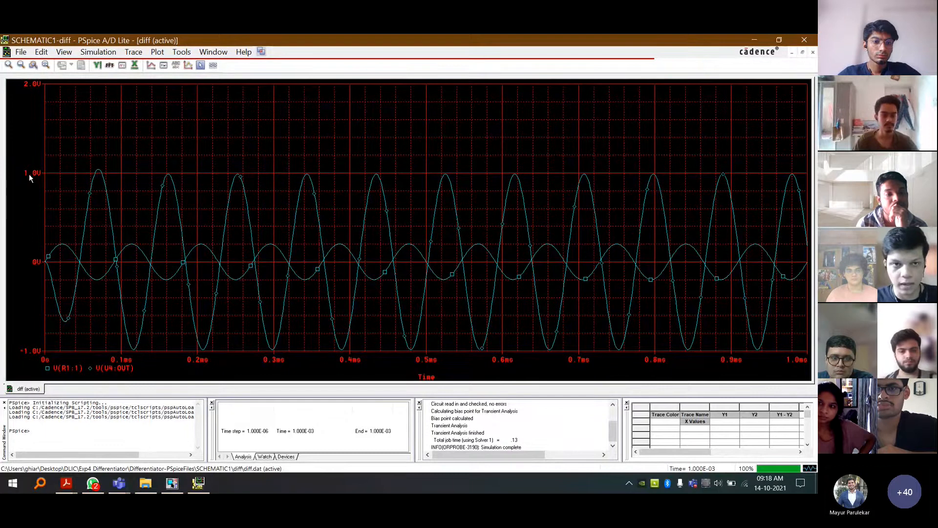
- Close the plot window, set the V16 source's frequency to 15khz, and view the rerun simulation in PSpice
click(805, 40)
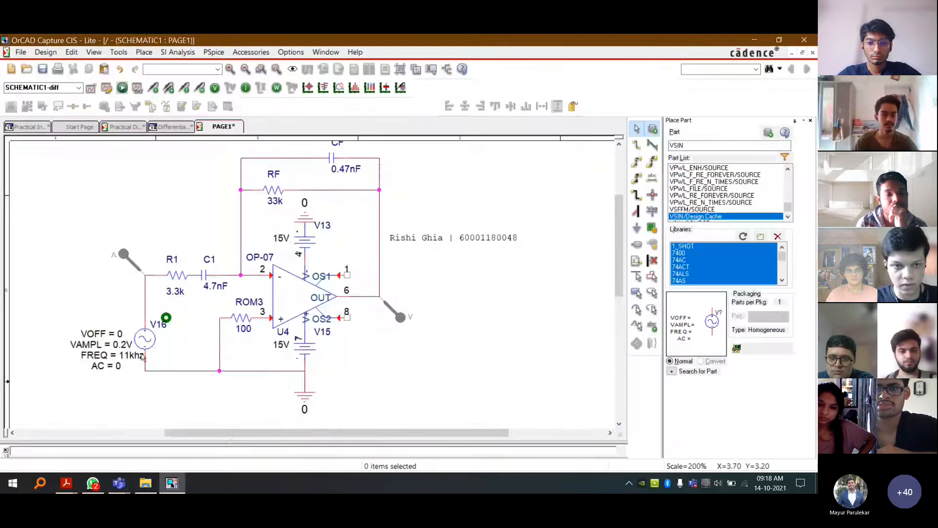
double_click(189, 383)
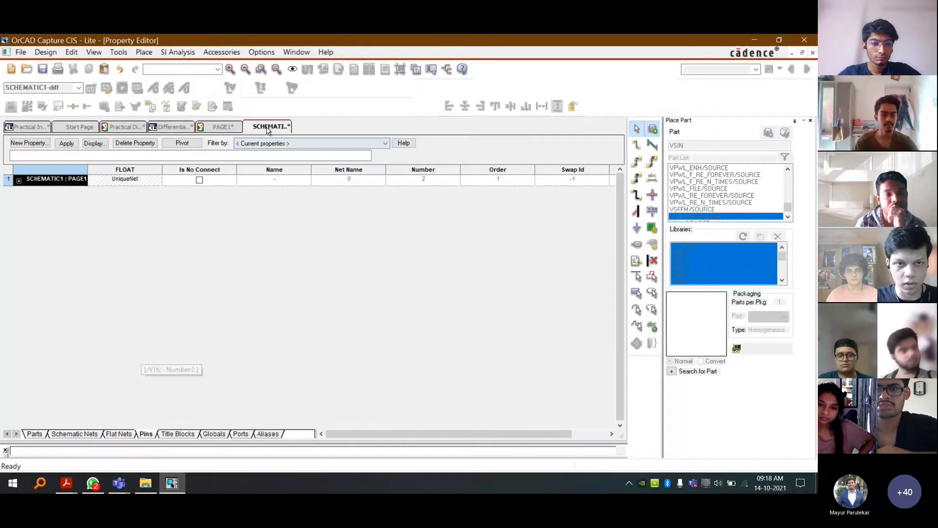
click(232, 130)
double_click(136, 355)
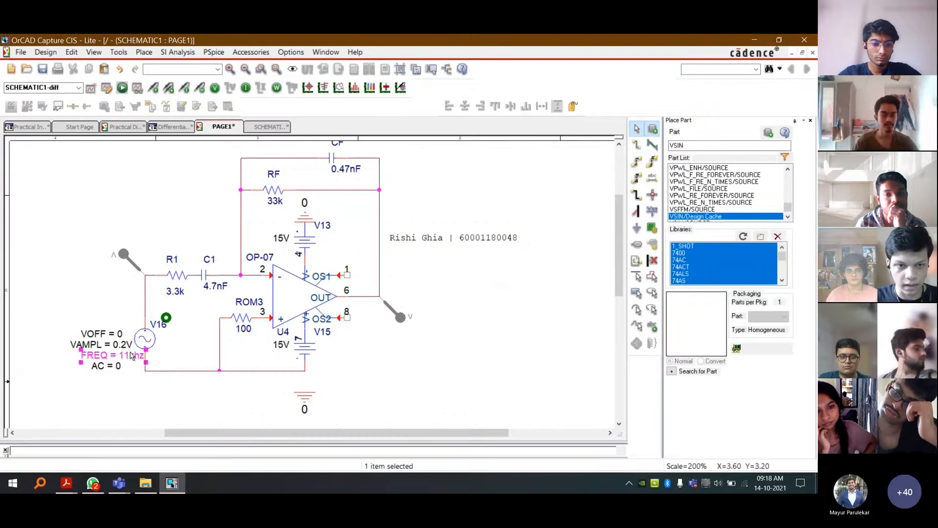
click(373, 205)
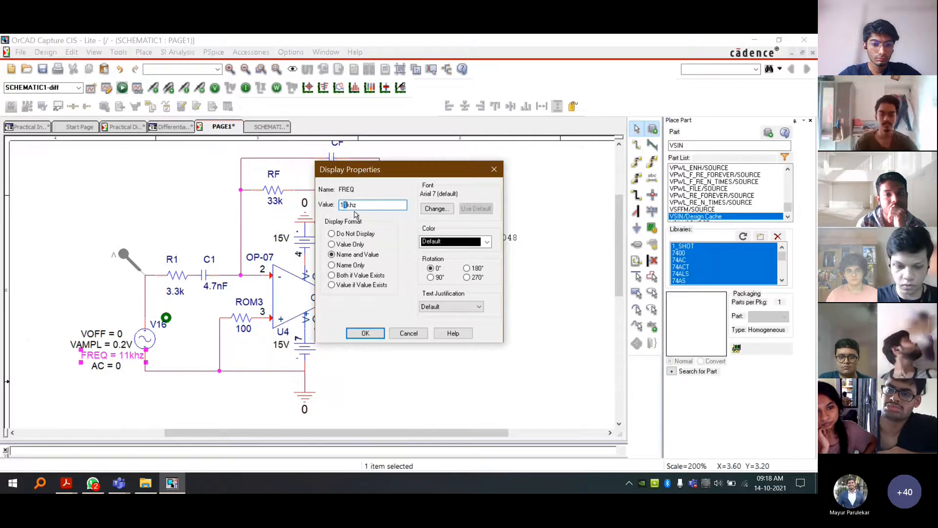
text(5)
key(Return)
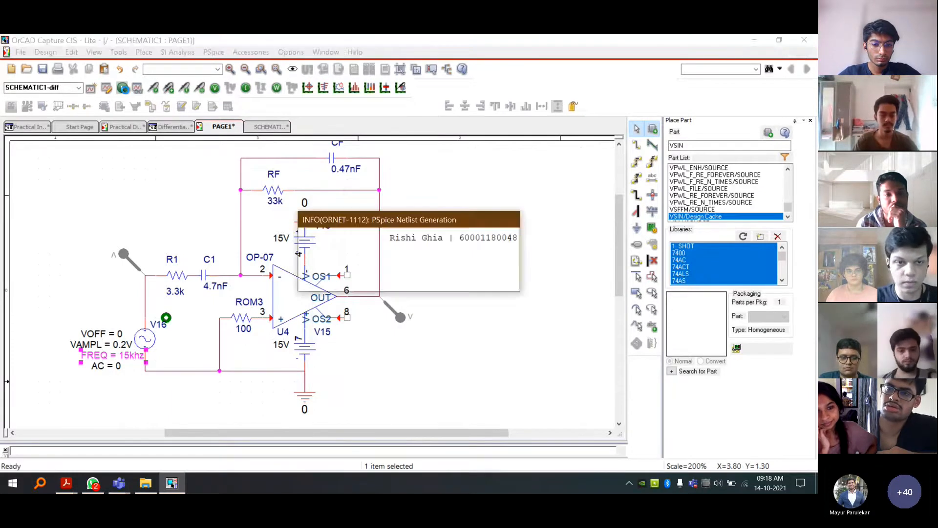
click(198, 486)
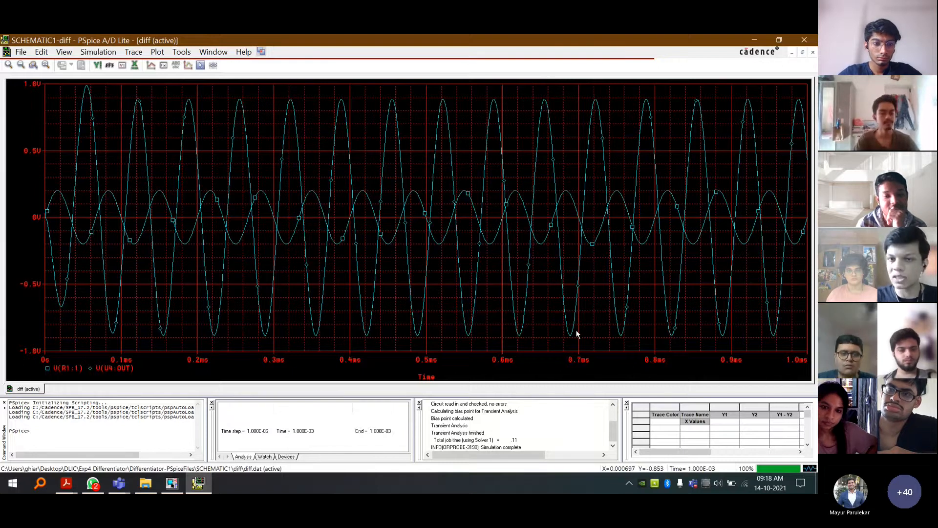
- Close the plot window, set the V16 source's frequency to 5khz, and view the rerun simulation in PSpice
click(804, 40)
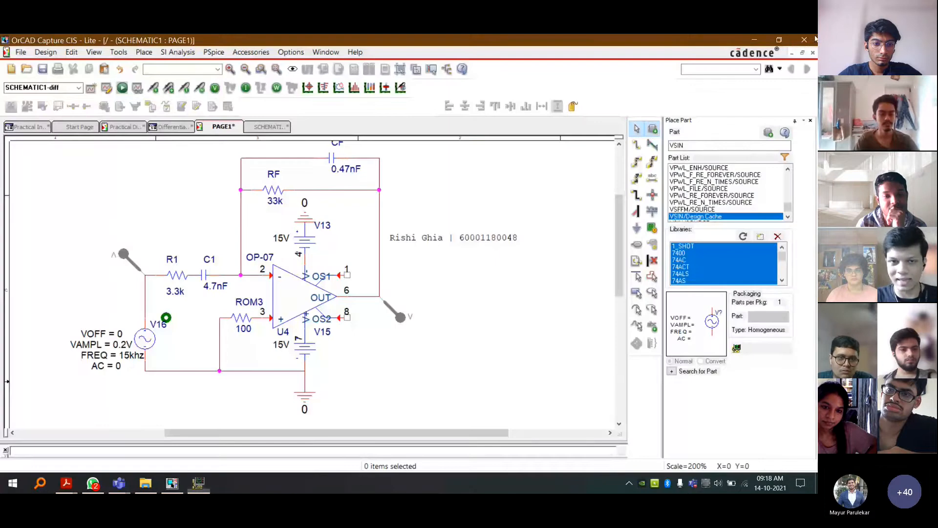
double_click(128, 357)
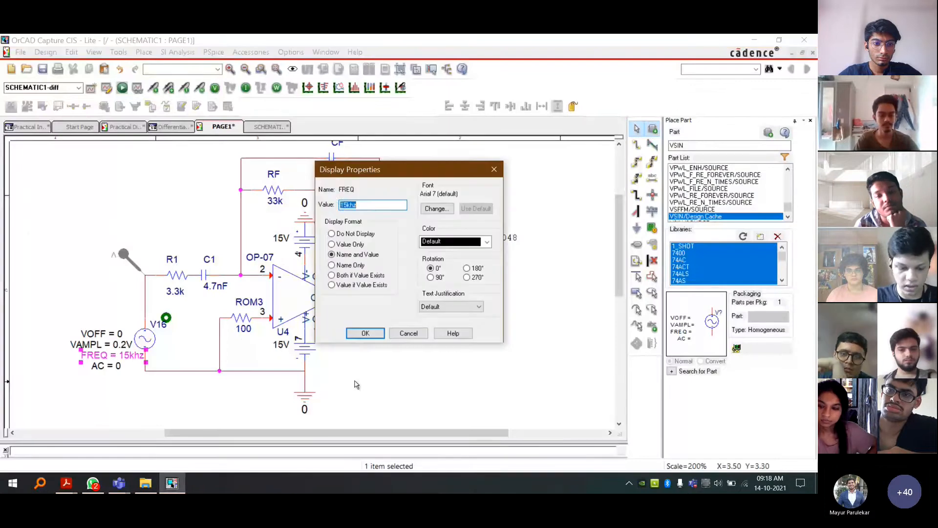
text(5khz)
key(Return)
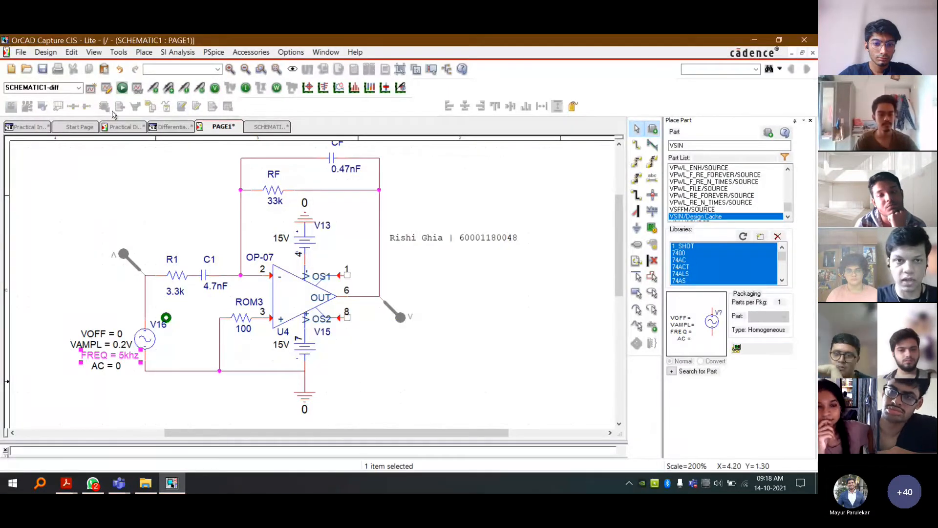
click(123, 88)
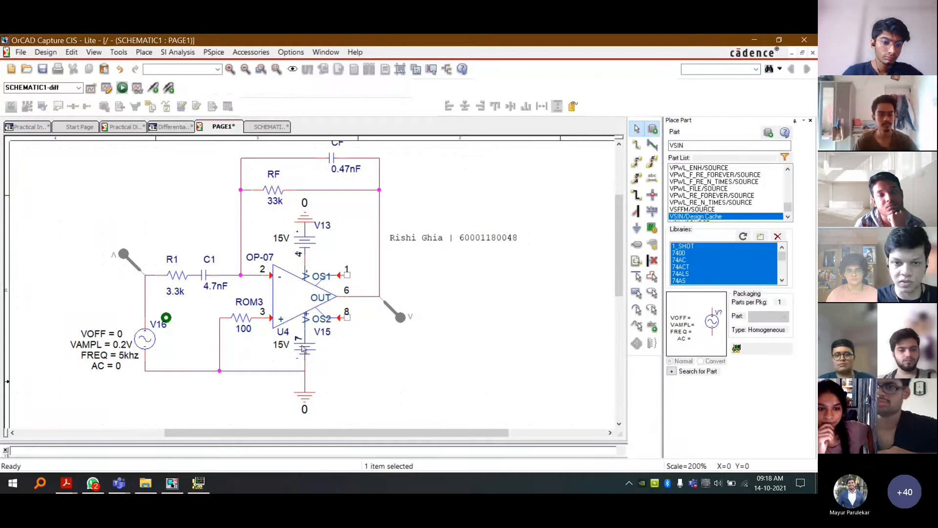
click(203, 490)
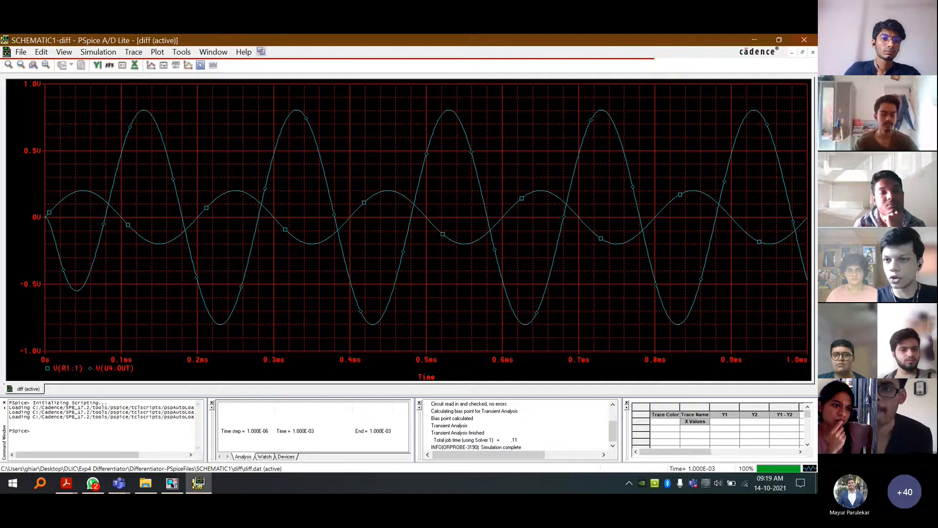
- Close the plot window and replace the V16 sine source with a VAC source at the circuit's input
click(815, 38)
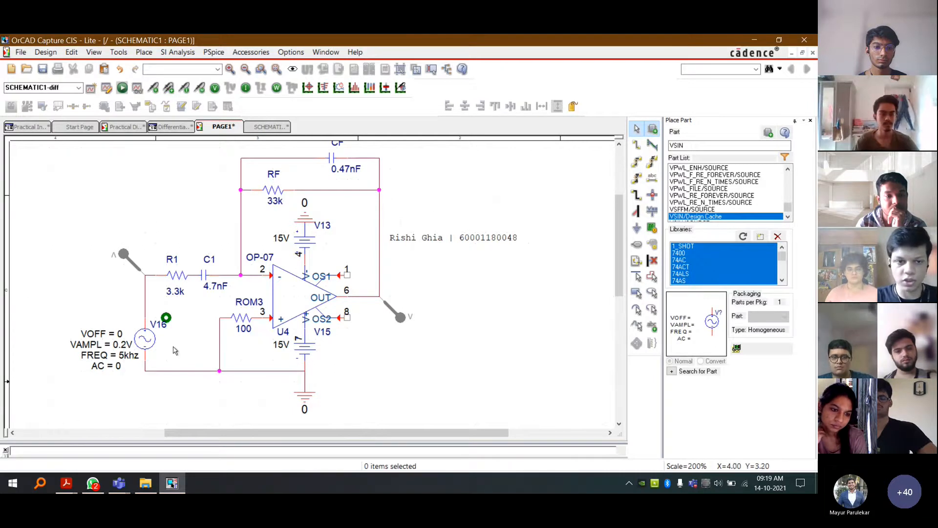
click(149, 342)
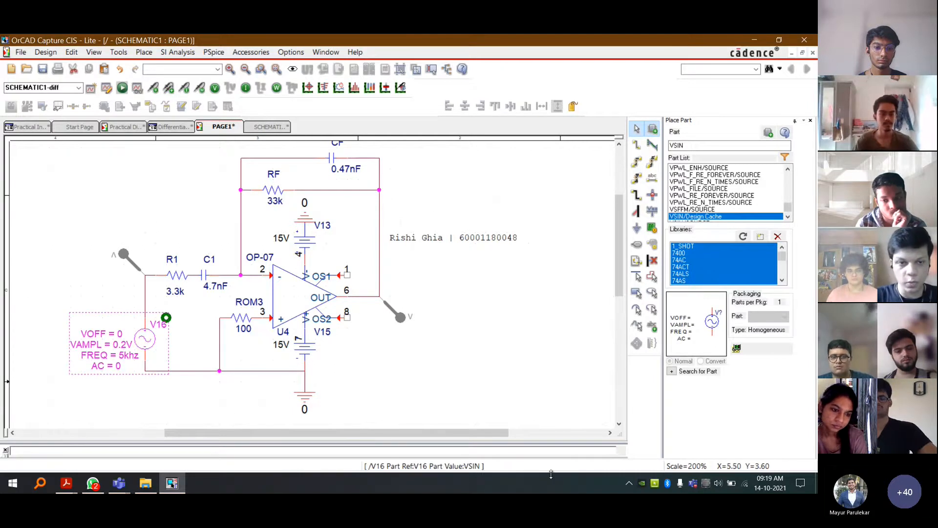
key(Delete)
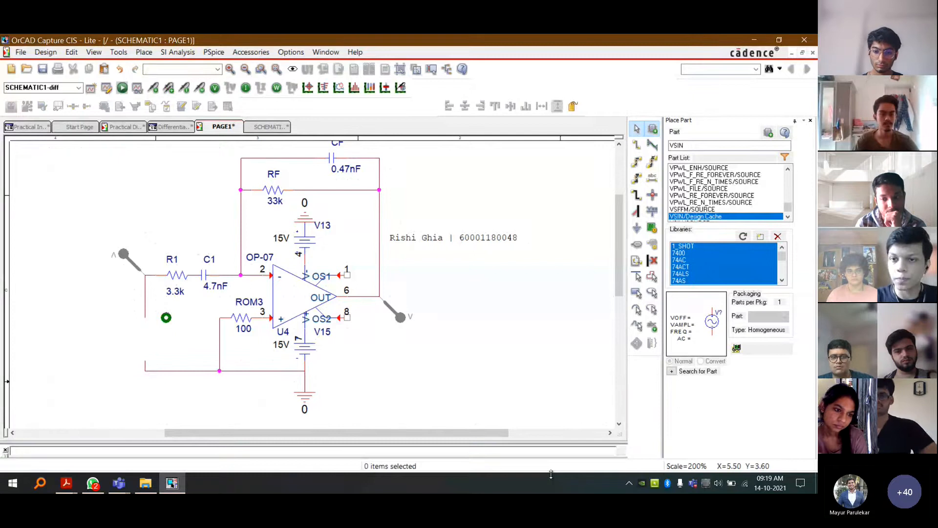
drag(691, 145, 593, 154)
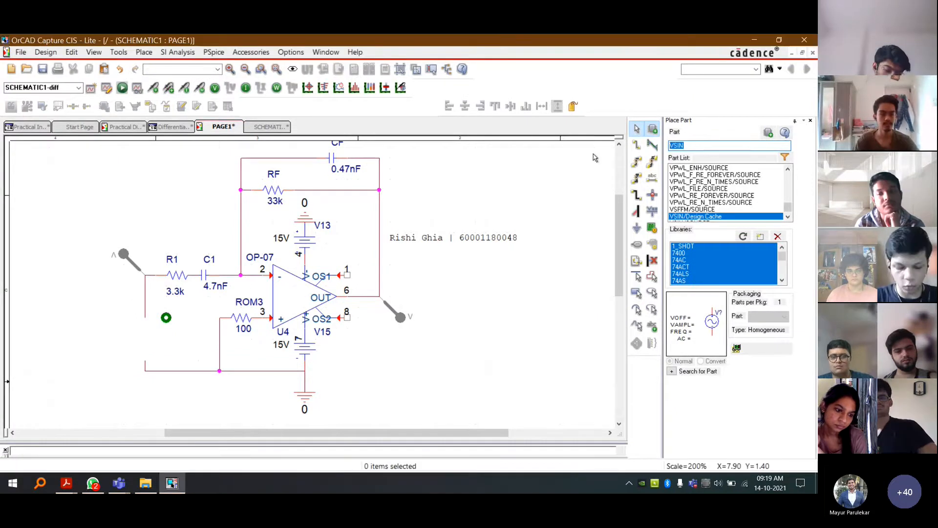
text(vaC)
key(Return)
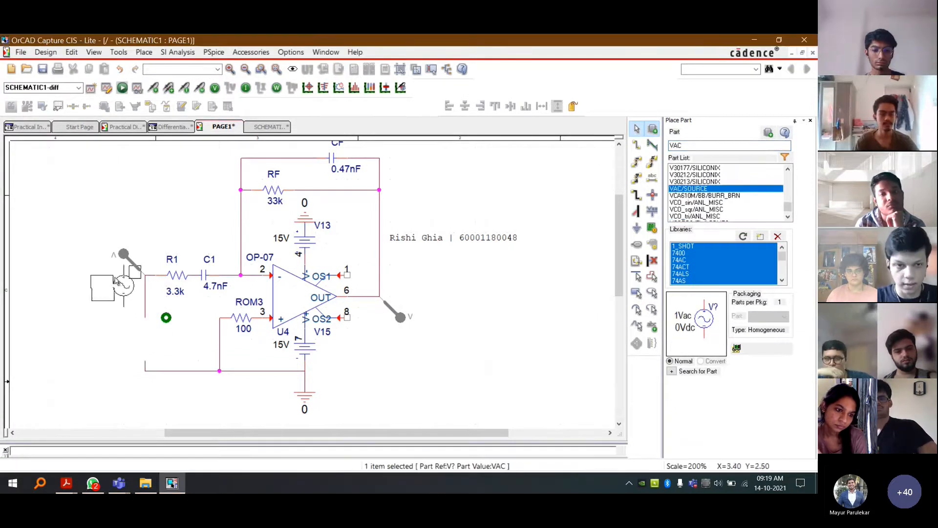
click(130, 329)
key(Escape)
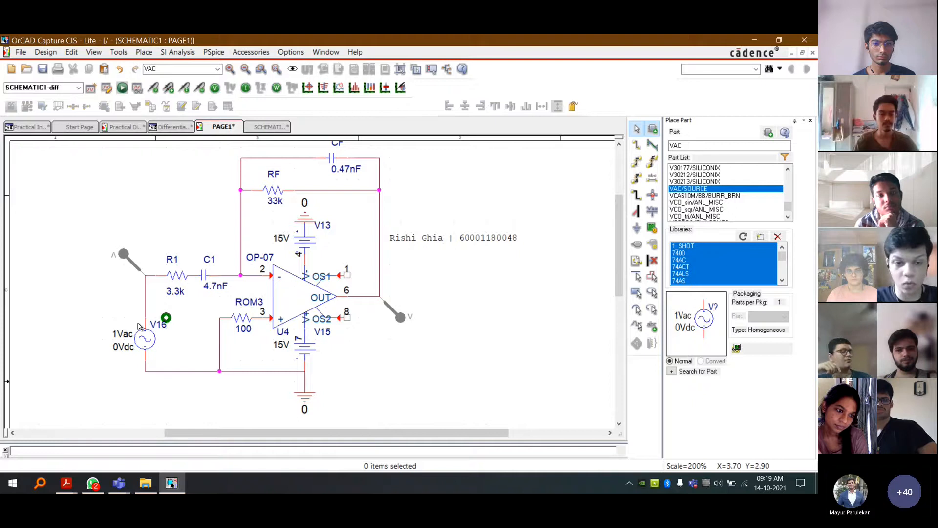
click(118, 483)
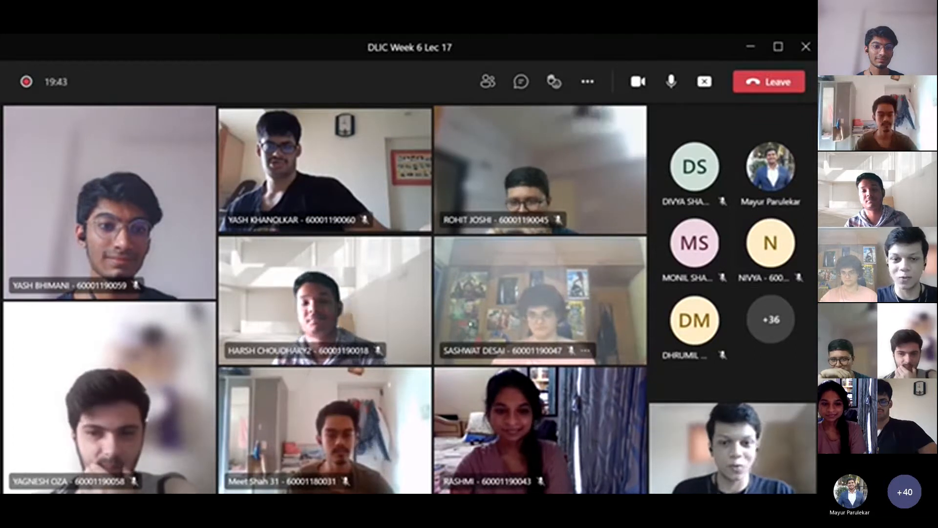
click(750, 46)
- Create a new PSpice simulation profile named freqres
click(213, 52)
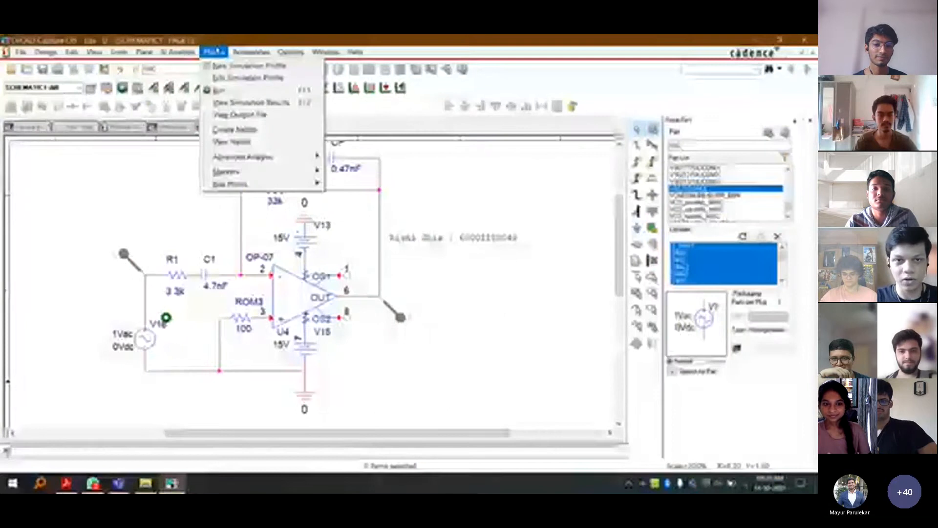
click(226, 66)
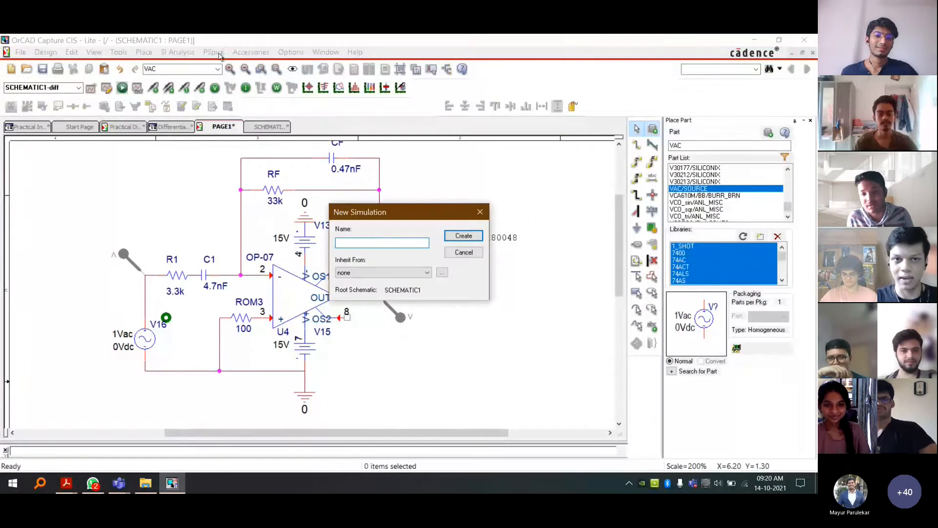
text(freqRe)
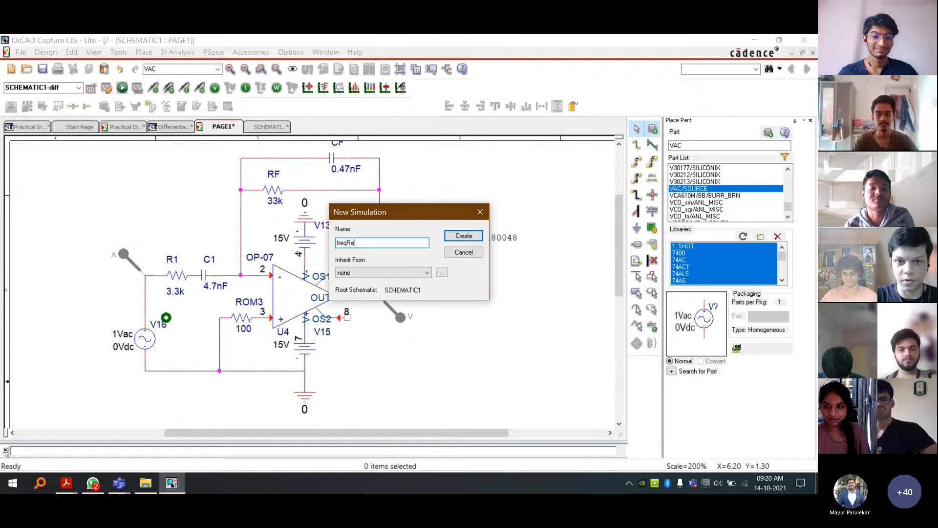
text(r)
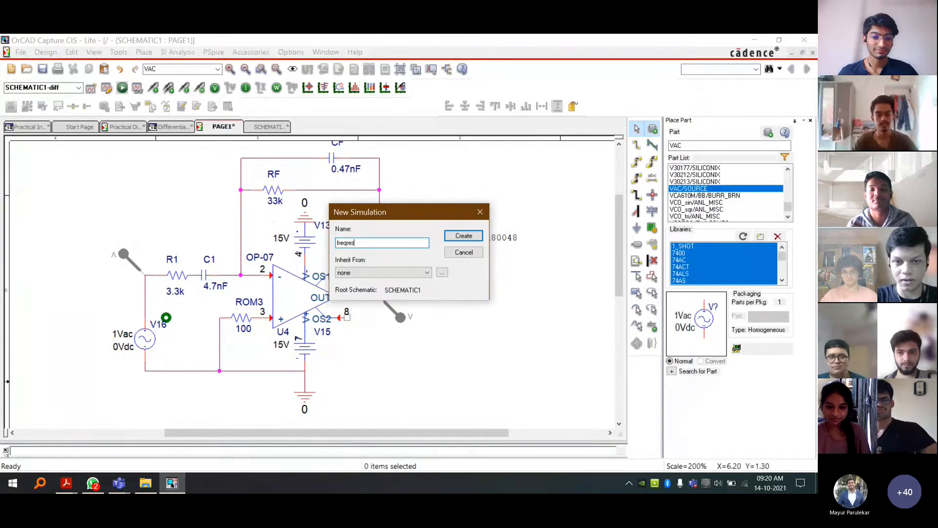
text(es)
key(Return)
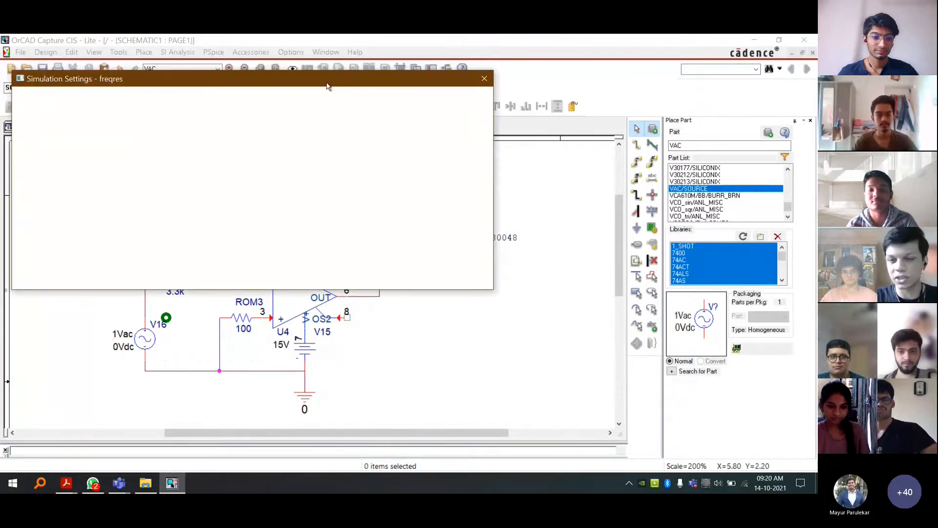
- Set the freqres profile's analysis type to AC Sweep/Noise with a logarithmic sweep by decade
drag(328, 77, 476, 141)
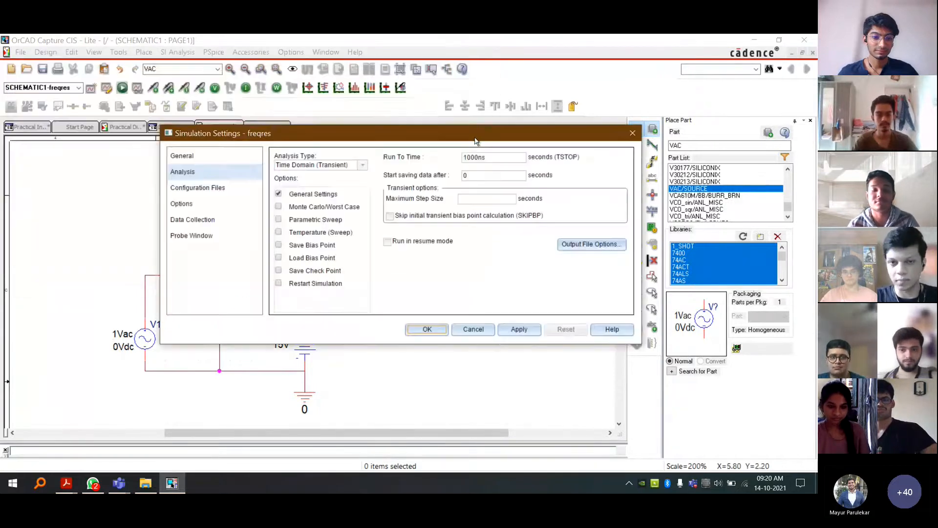
click(361, 166)
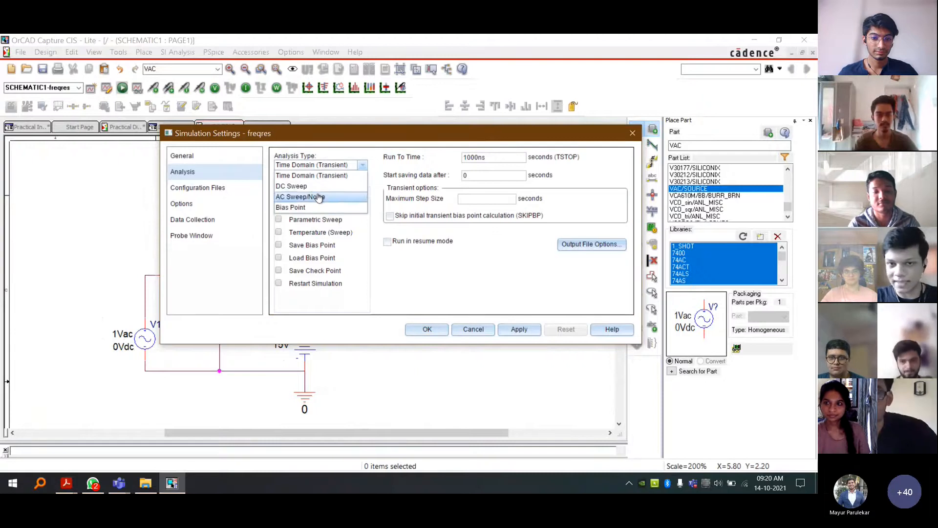
click(319, 198)
drag(414, 139, 342, 129)
click(333, 170)
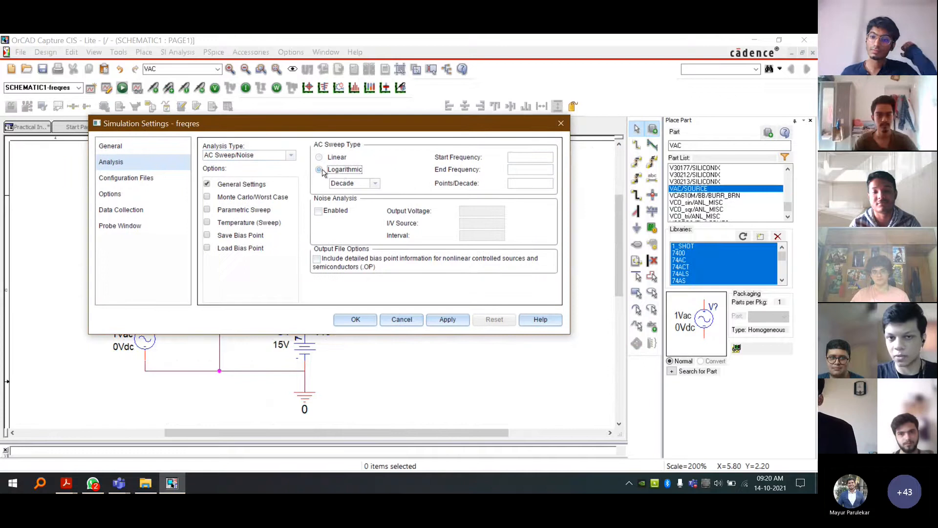
click(375, 184)
click(375, 187)
- Set the AC sweep's start frequency to 1, end frequency to 100M and points per decade to 20, and accept the settings
key(Tab)
text(1)
click(528, 169)
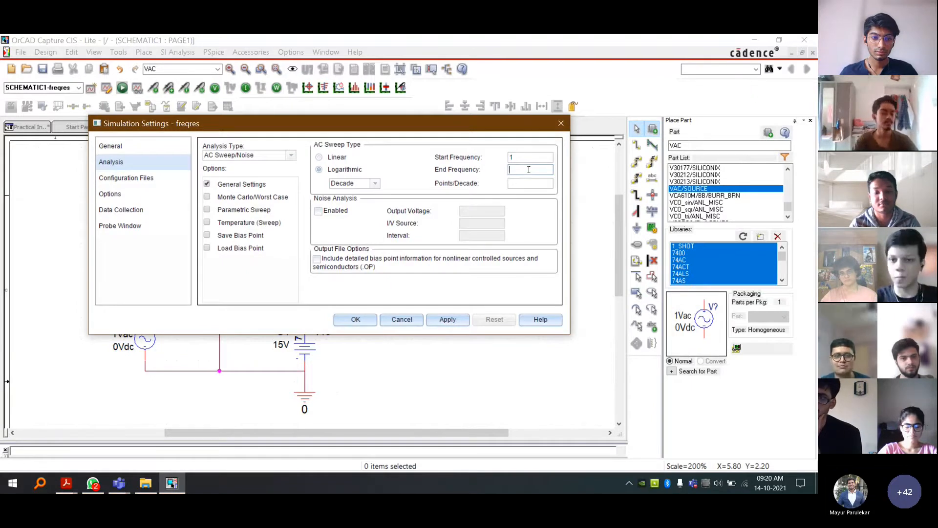
click(529, 169)
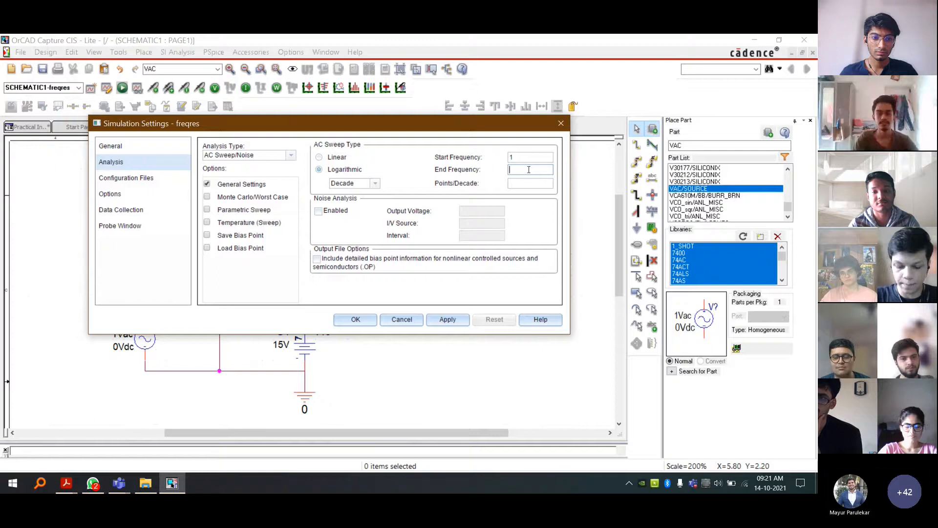
text(100)
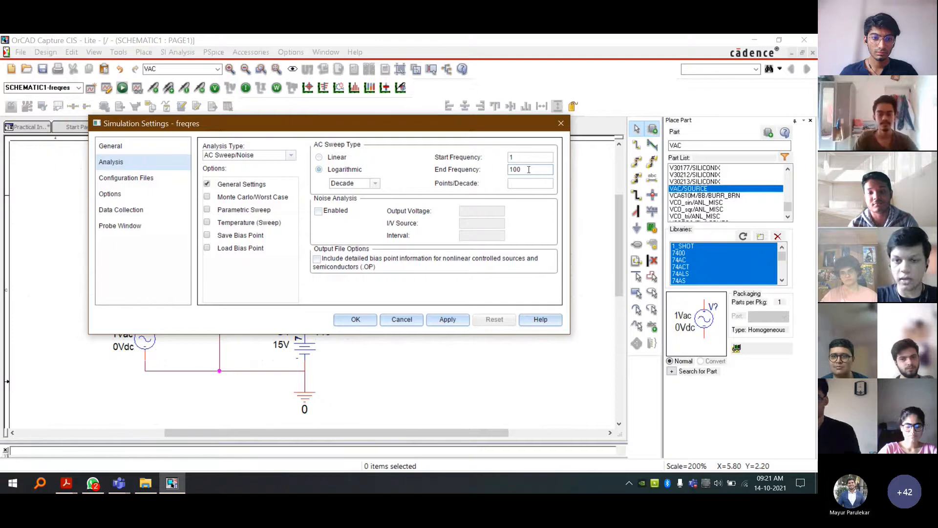
text(M)
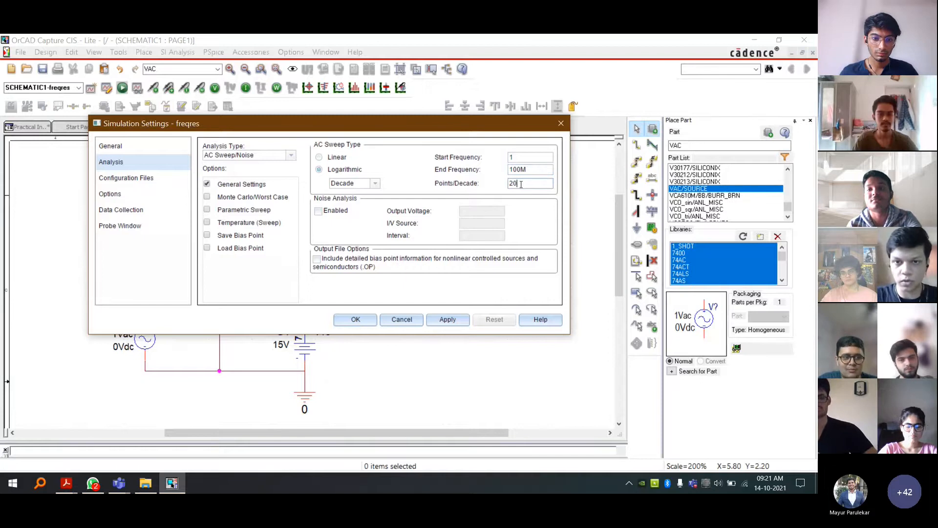
click(355, 319)
- Set the V16 source's AC magnitude to 0.2V and run the simulation
double_click(123, 334)
text(0.2V)
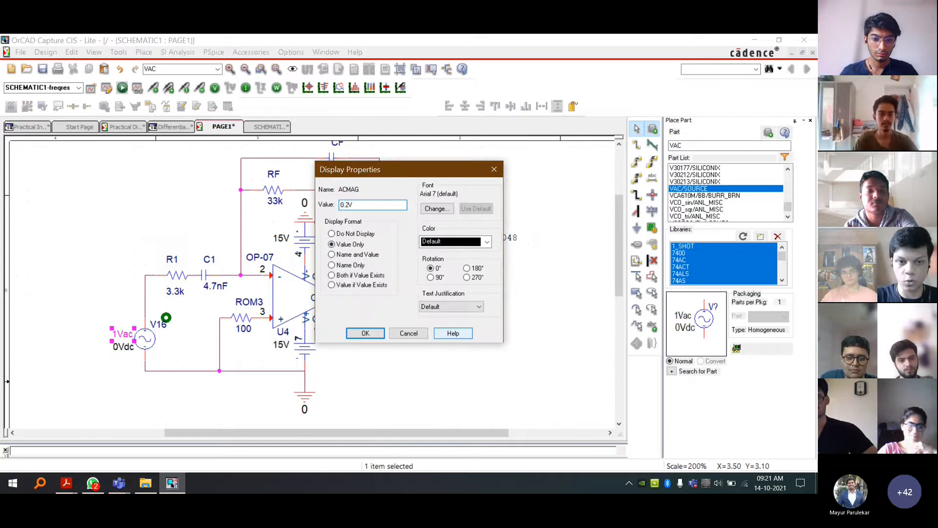
key(Return)
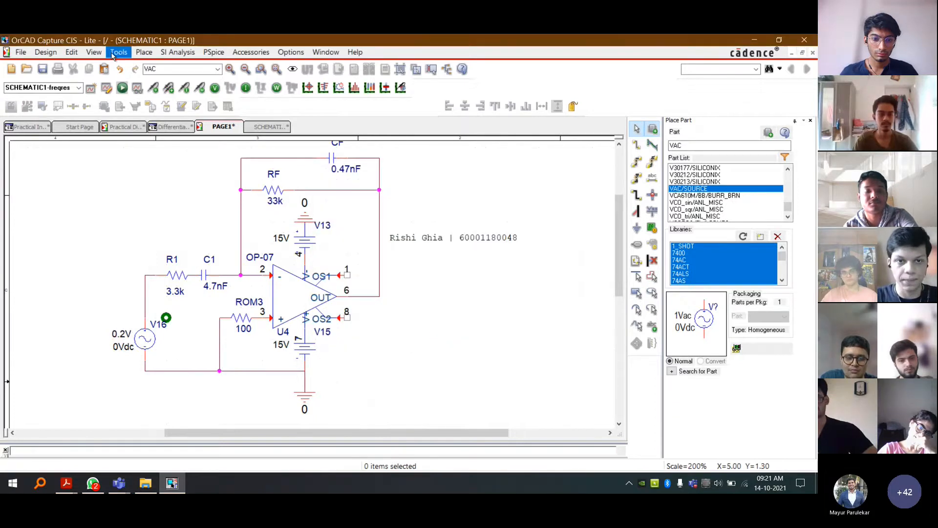
click(122, 87)
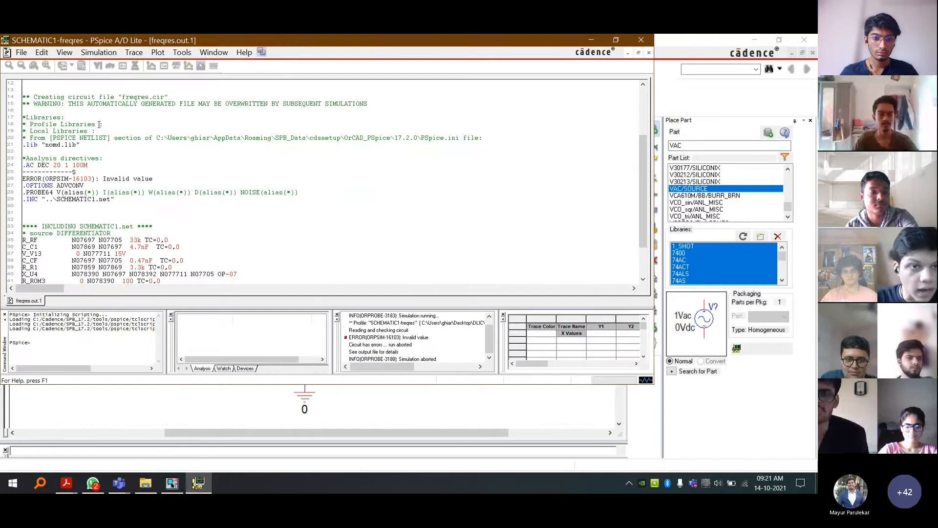
- Examine the .AC analysis directive and its error in the freqres output file, and close PSpice
drag(88, 165, 26, 165)
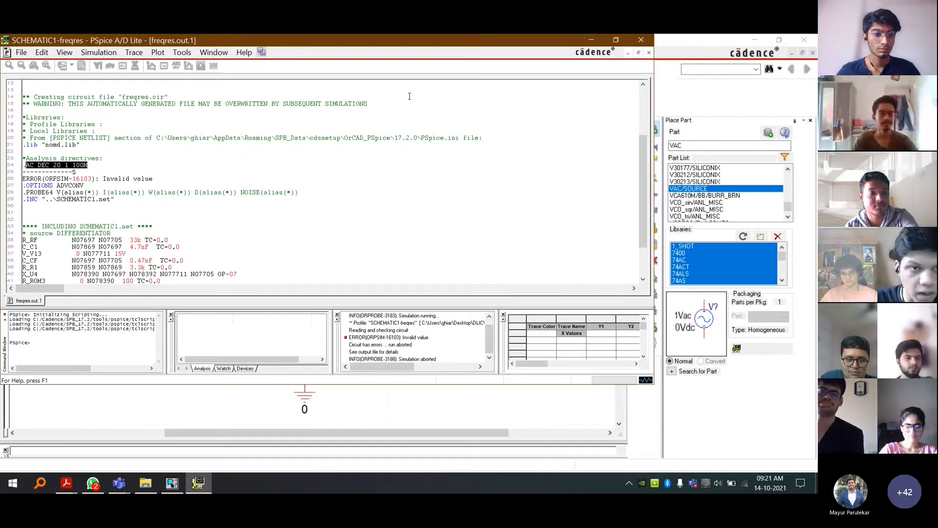
click(621, 43)
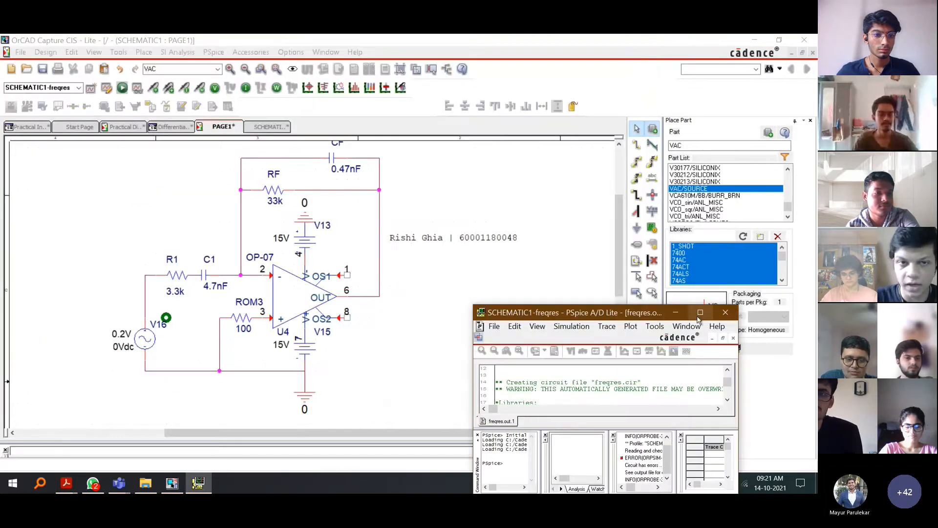
click(701, 315)
click(322, 198)
drag(90, 165, 87, 158)
click(97, 171)
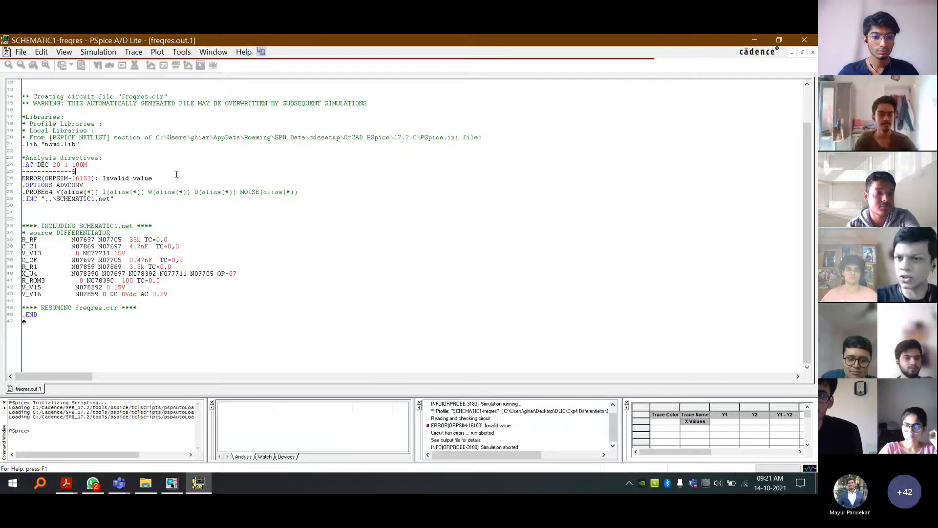
shift+click(61, 167)
shift+click(51, 167)
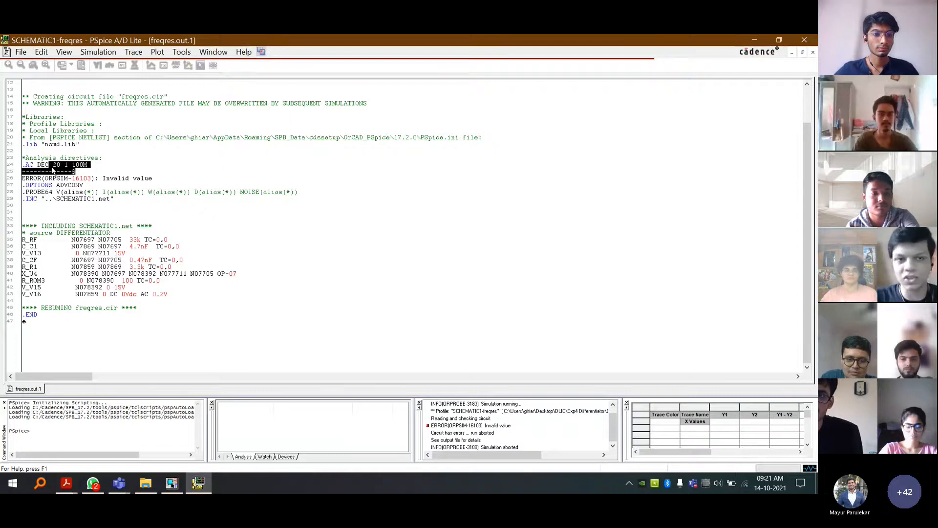
click(125, 165)
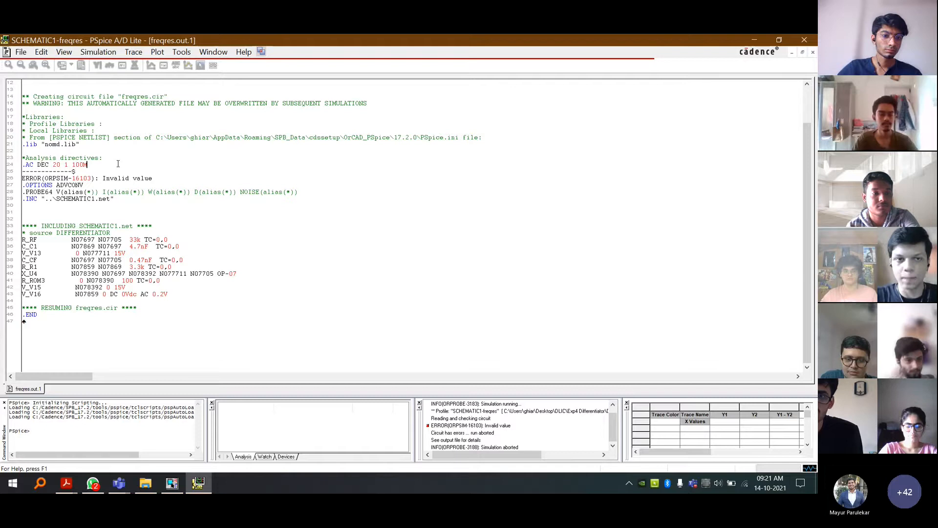
shift+click(45, 171)
shift+click(22, 164)
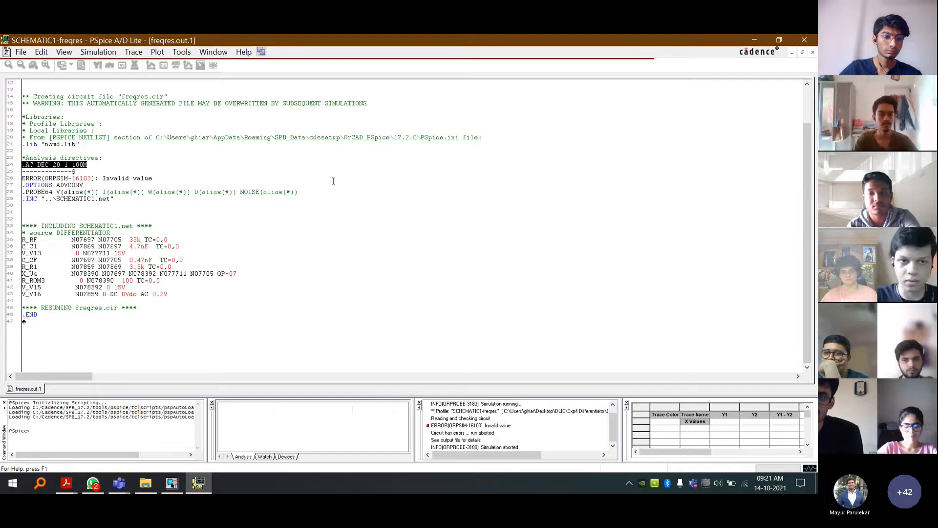
click(367, 227)
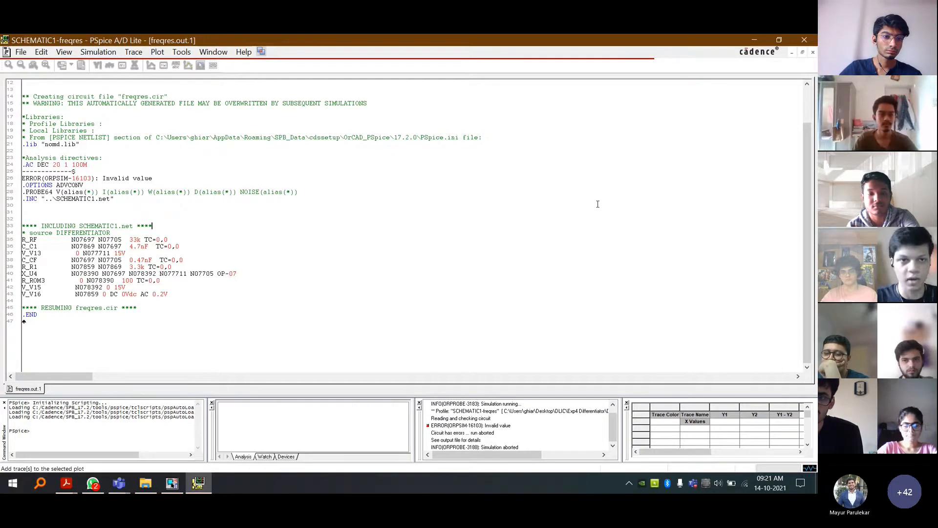
click(597, 204)
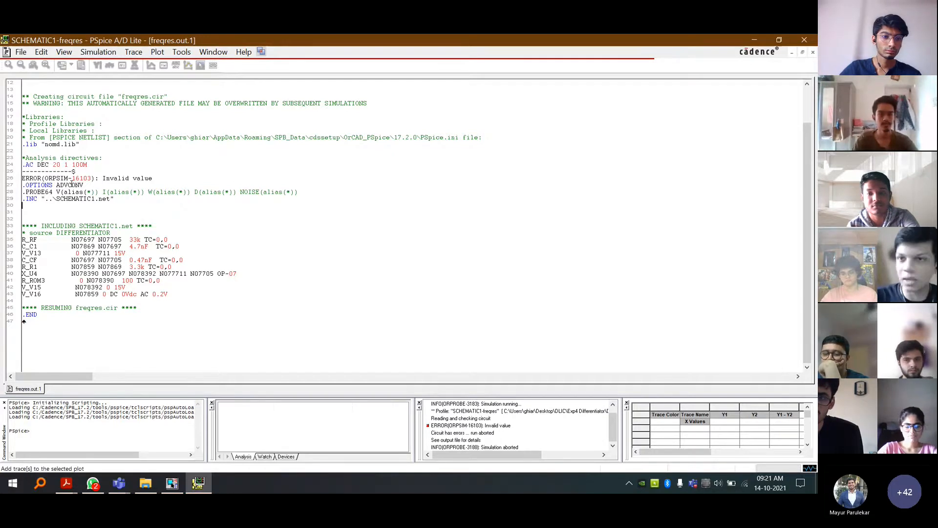
double_click(80, 165)
key(alt+F4)
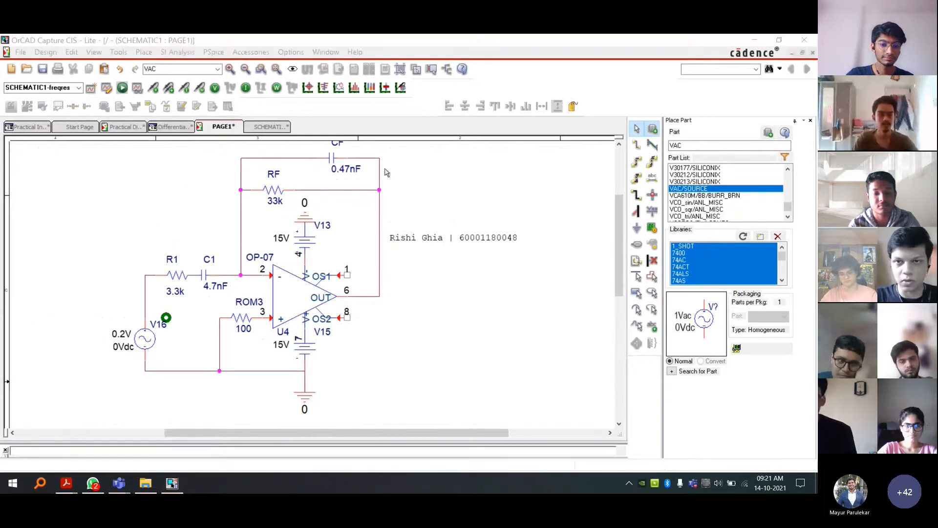
- Change the freqres sweep's end frequency to 100000k, rerun the simulation and bring the PSpice plot window forward
key(alt+s)
key(e)
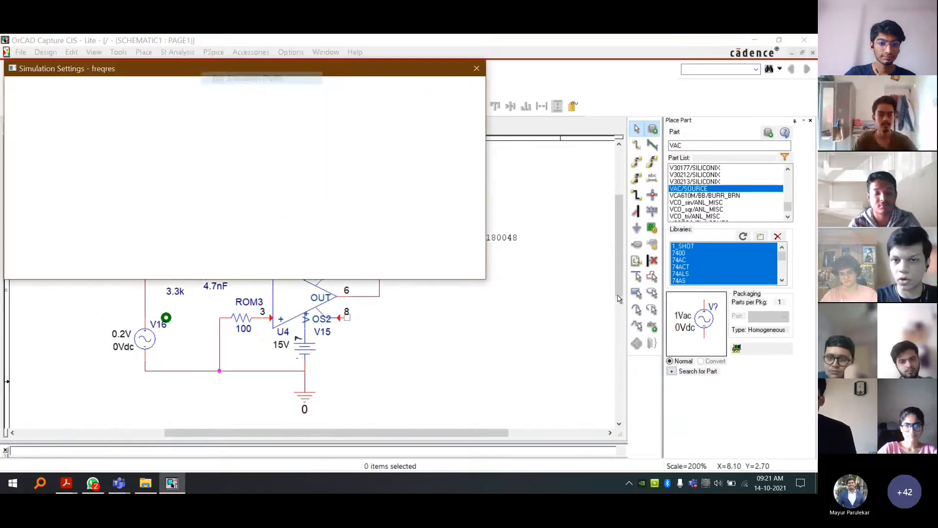
click(442, 115)
text(00000k)
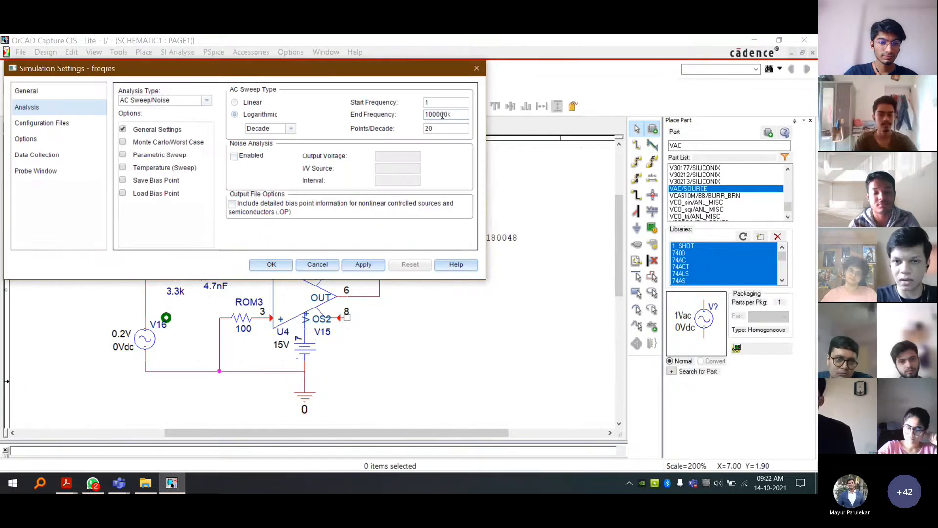
click(271, 264)
click(122, 88)
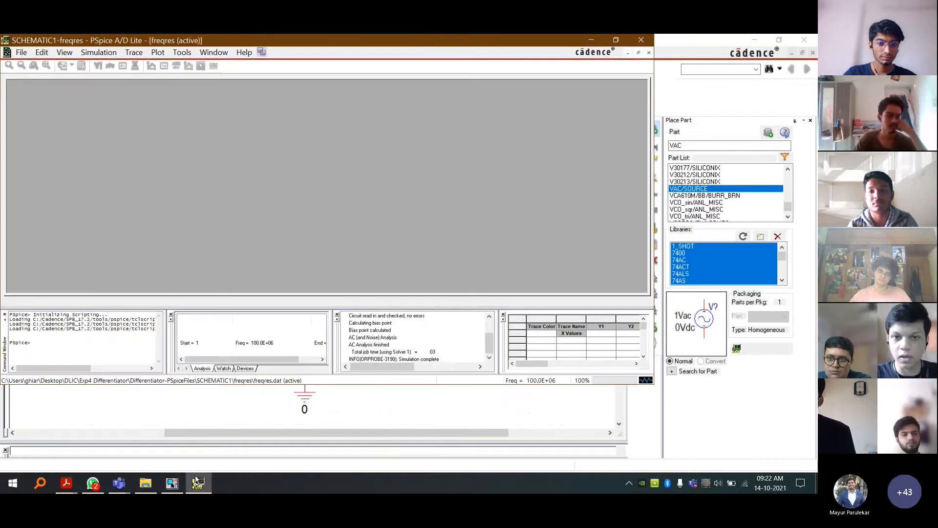
click(197, 482)
click(197, 483)
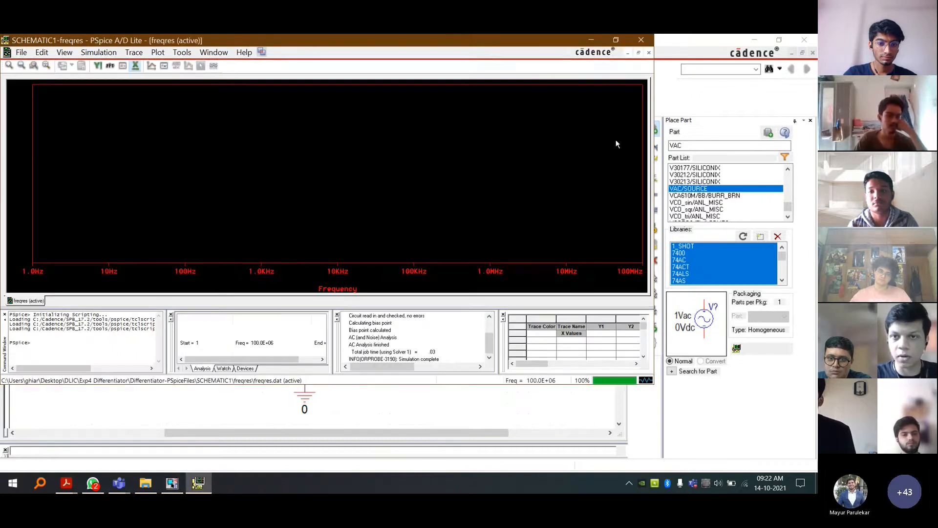
- Place a voltage marker on the op-amp's output wire and return to the PSpice plot window
click(591, 40)
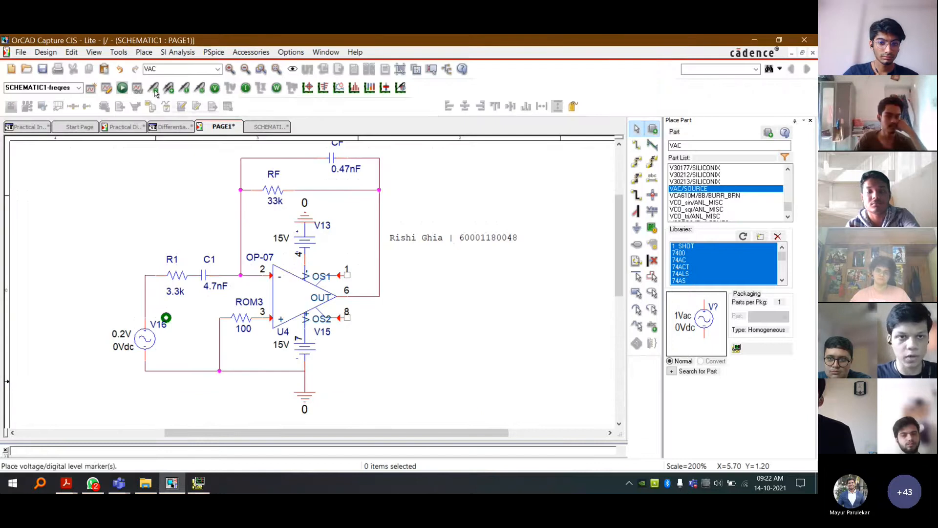
click(382, 300)
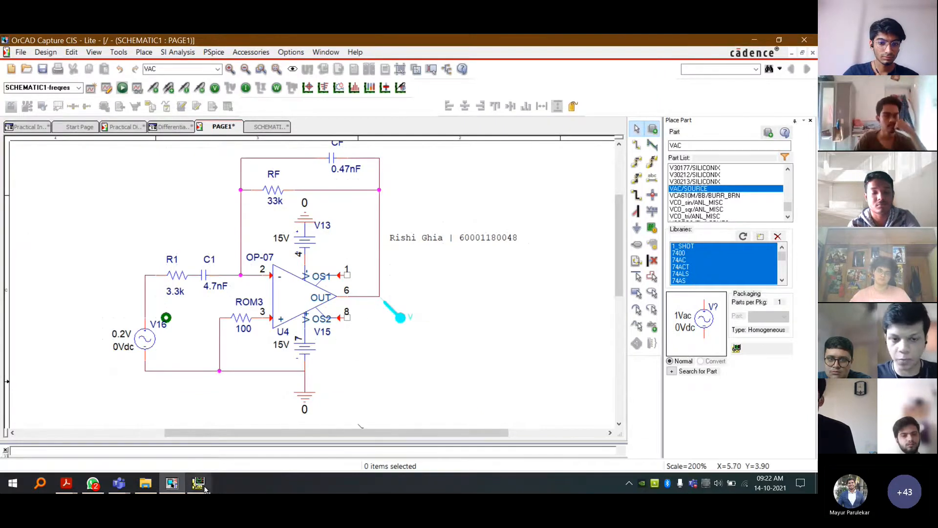
click(204, 488)
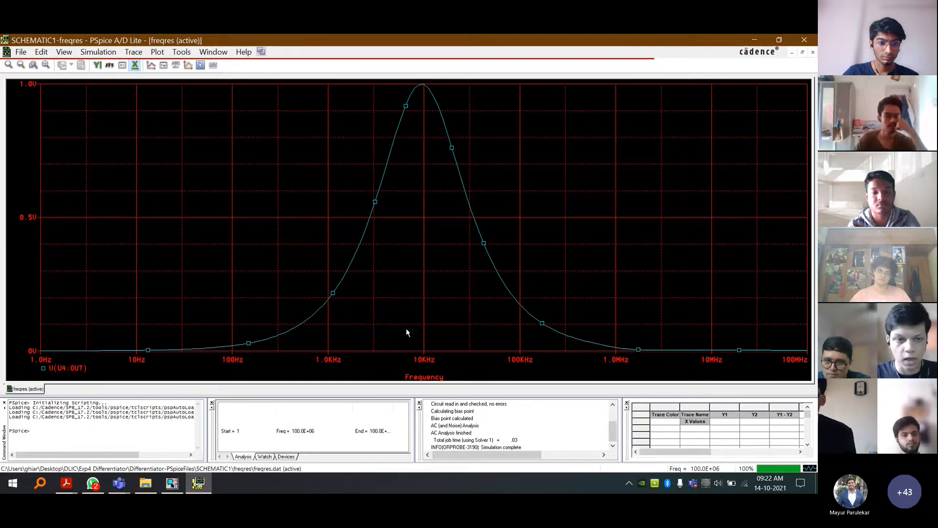
- Modify the plotted output trace's expression to DB(V(U4:OUT))
double_click(71, 362)
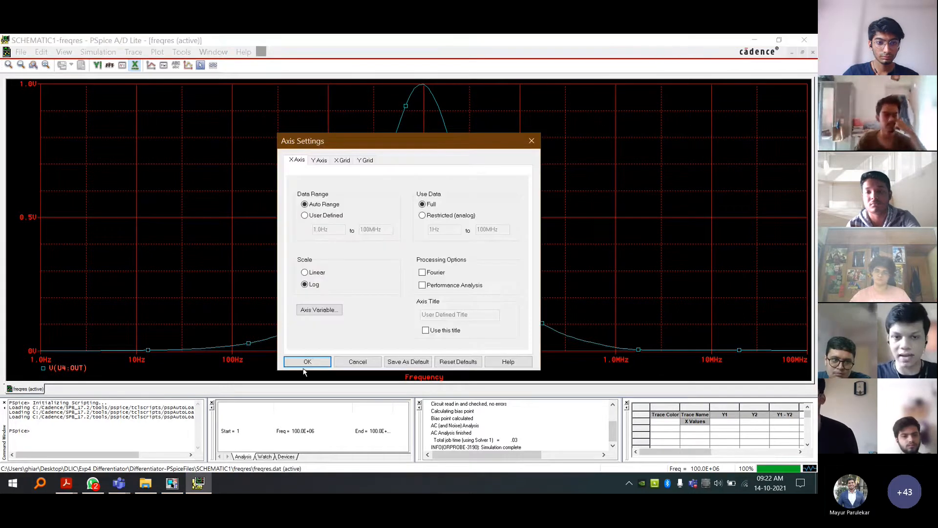
key(Escape)
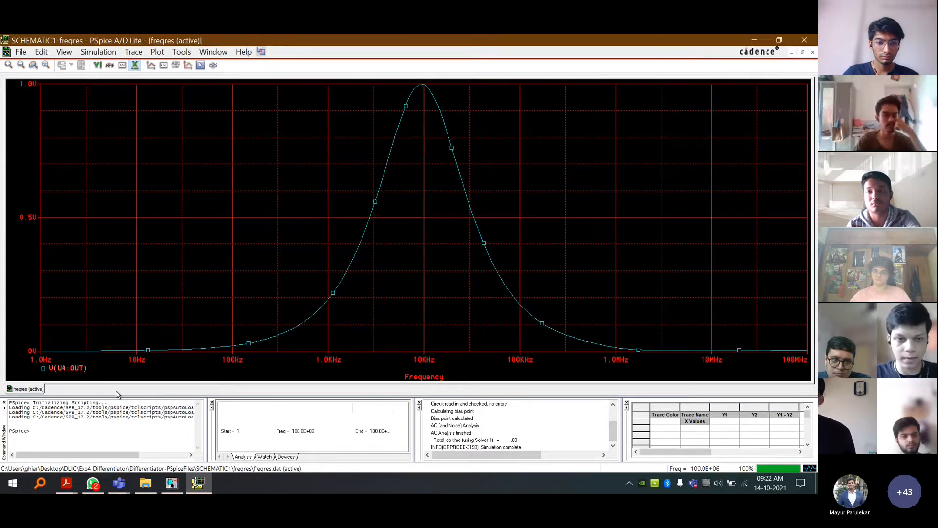
double_click(68, 368)
click(285, 360)
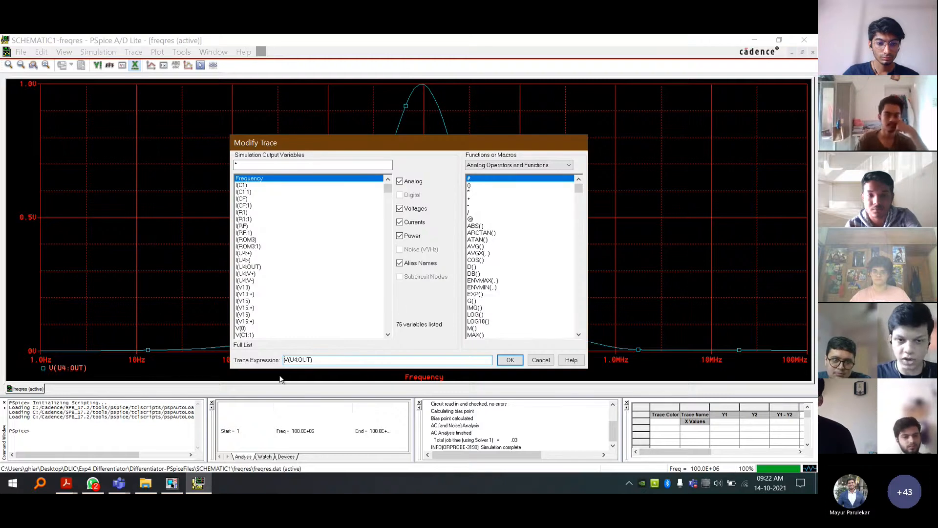
text(DB()
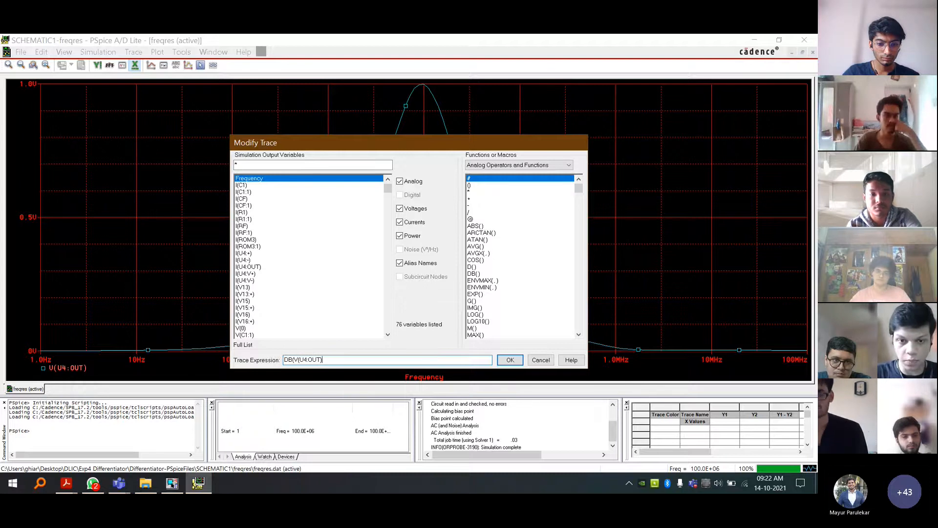
key(Return)
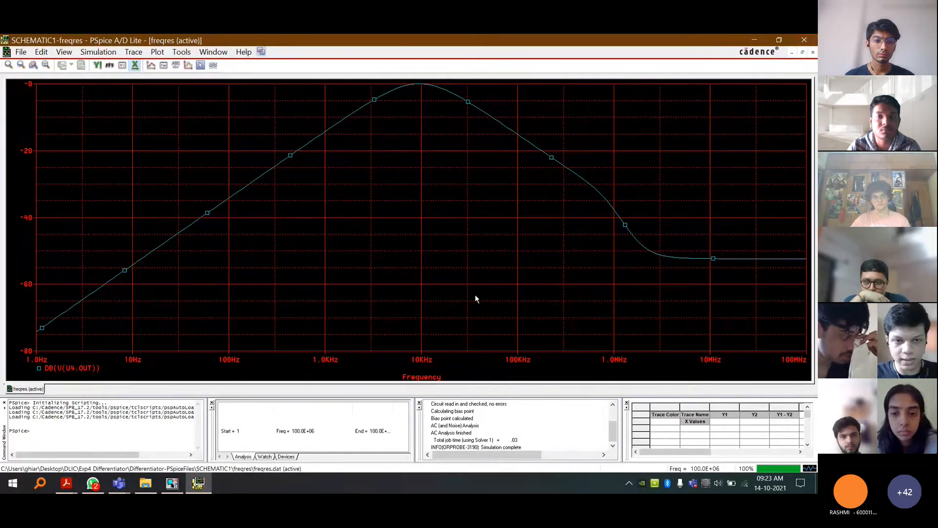
- Extend the trace expression to the gain in decibels, DB(V(U4:OUT)/V(R1:1)), checking the input node in the schematic
double_click(72, 368)
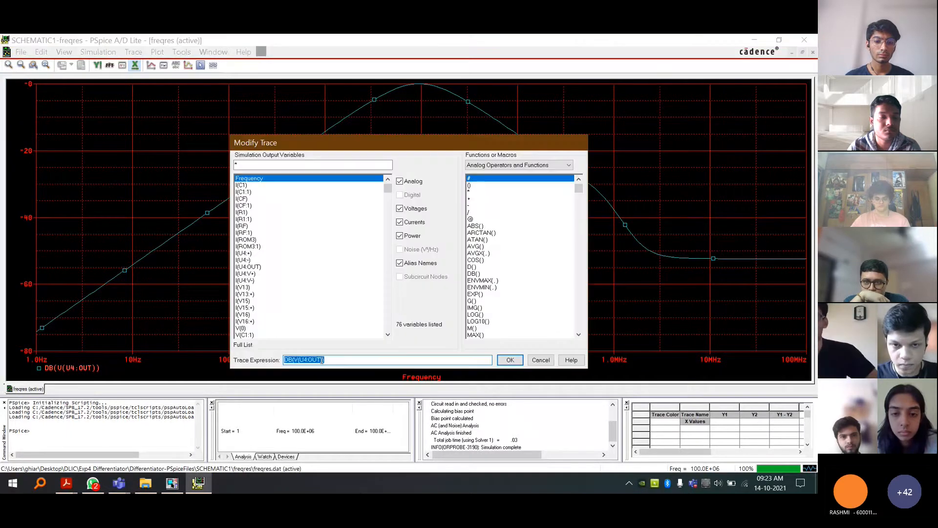
click(323, 360)
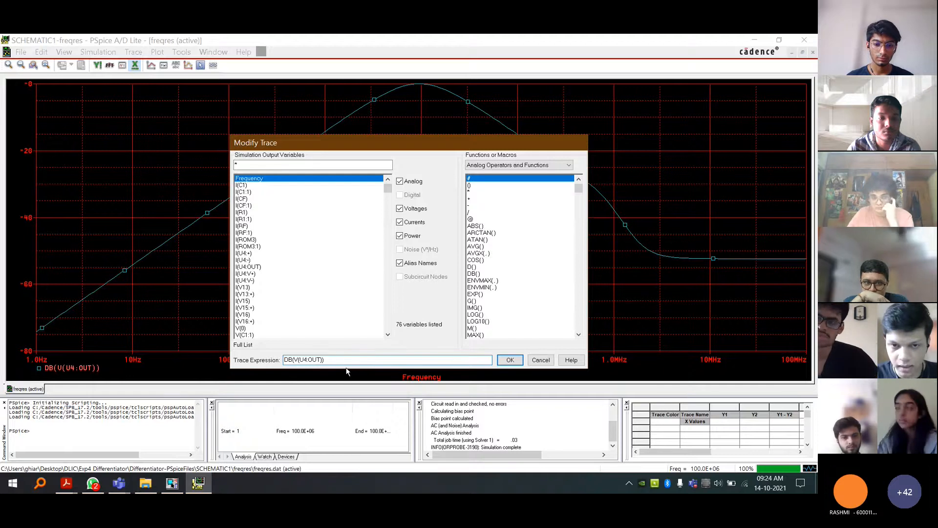
text(/)
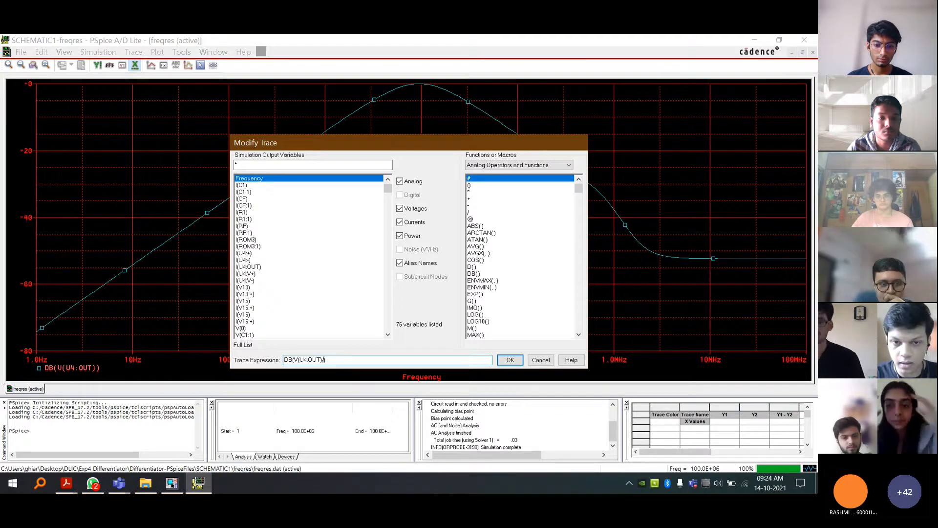
click(387, 335)
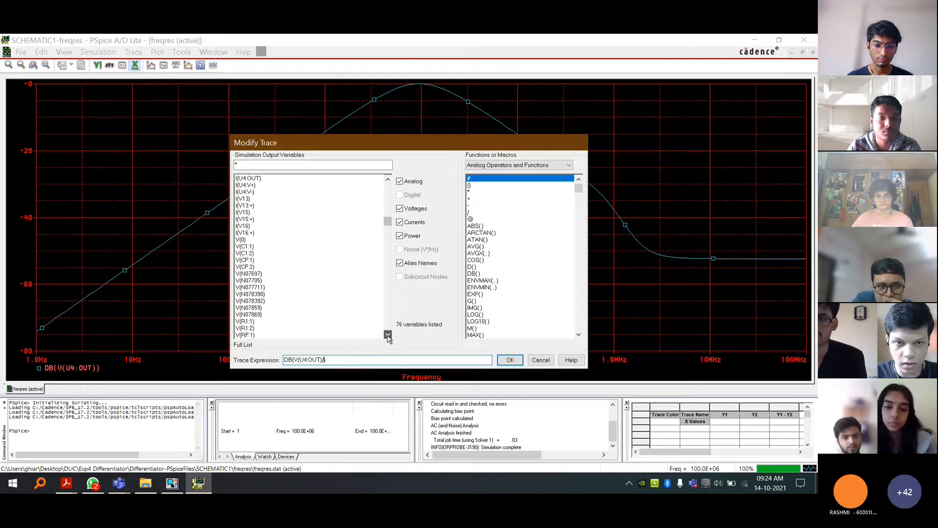
click(388, 336)
click(388, 336)
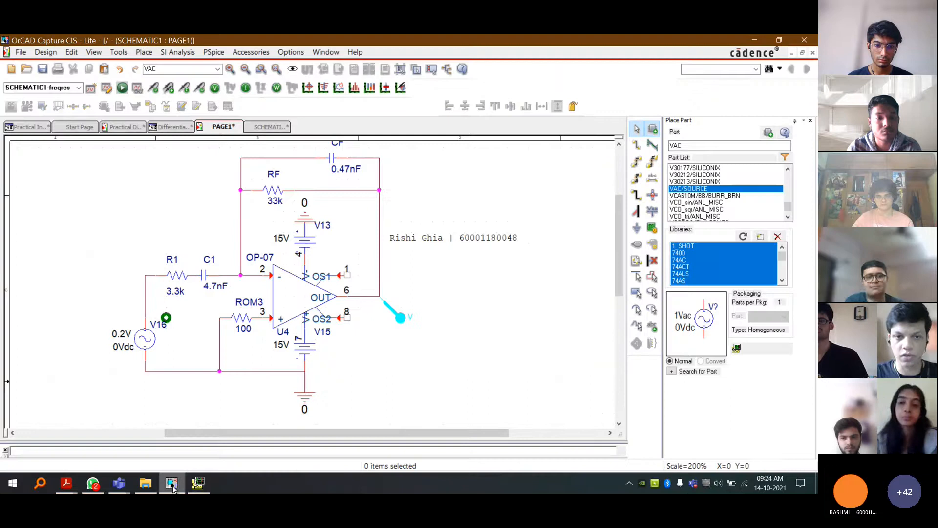
click(171, 483)
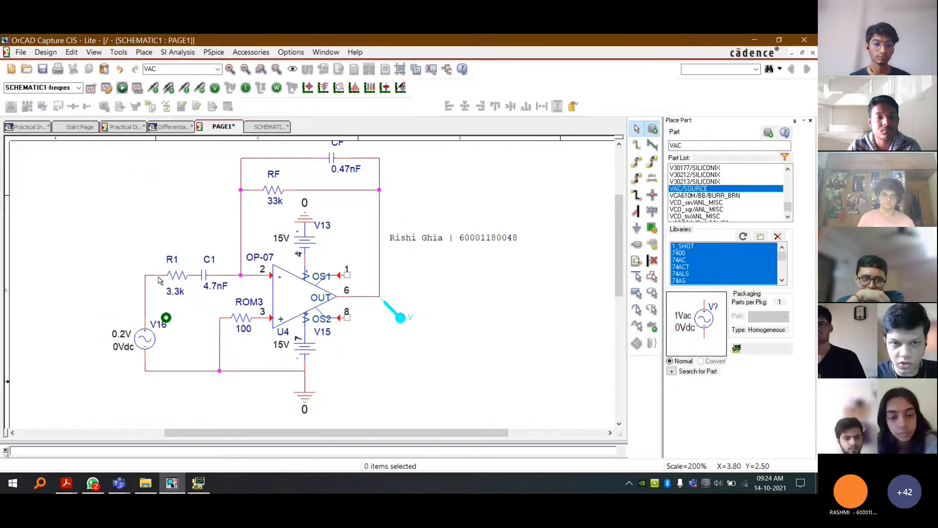
click(198, 489)
text(/)
click(247, 293)
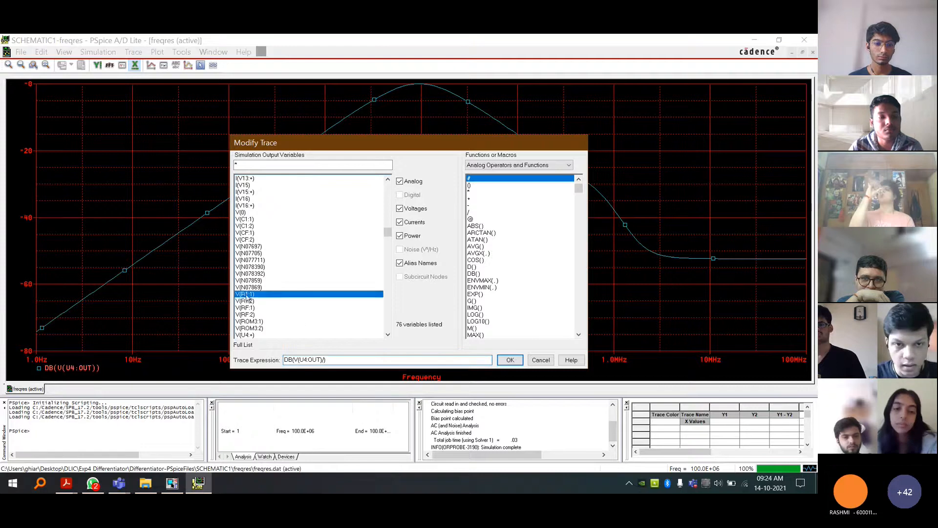
click(510, 360)
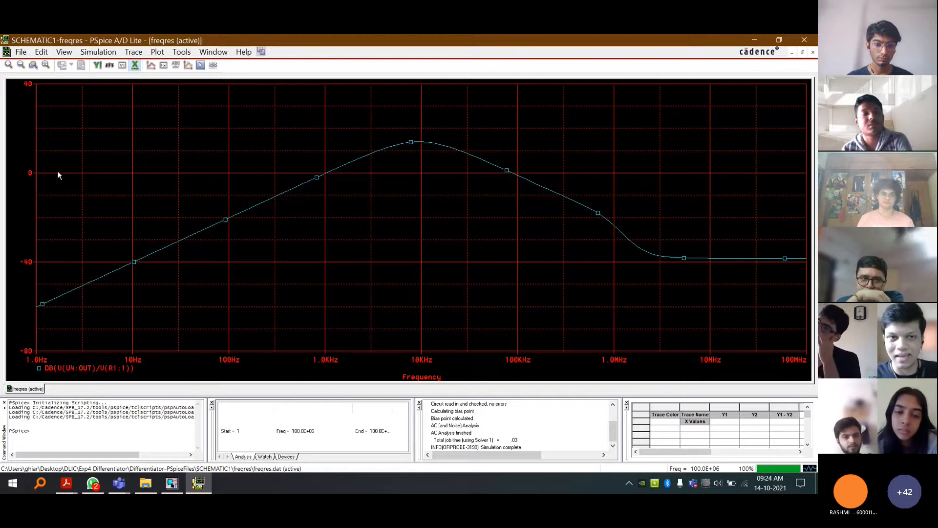
click(323, 175)
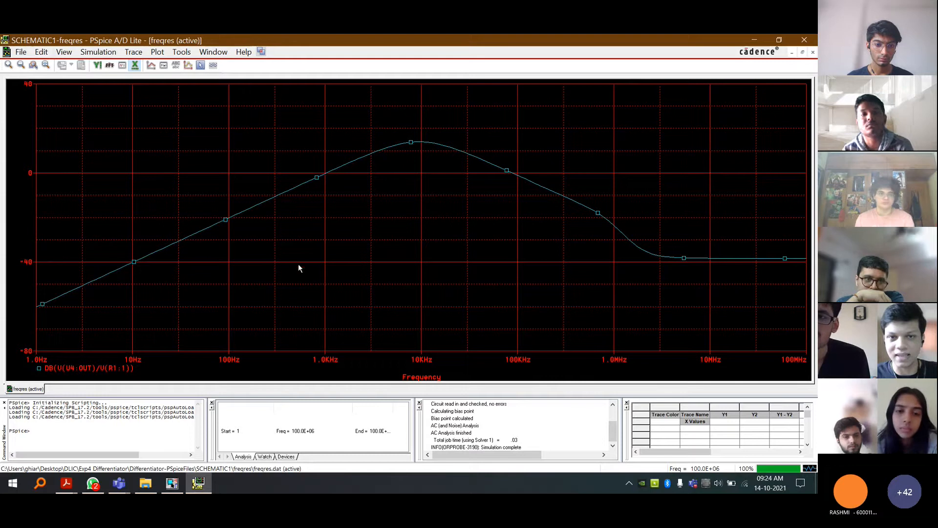
click(691, 371)
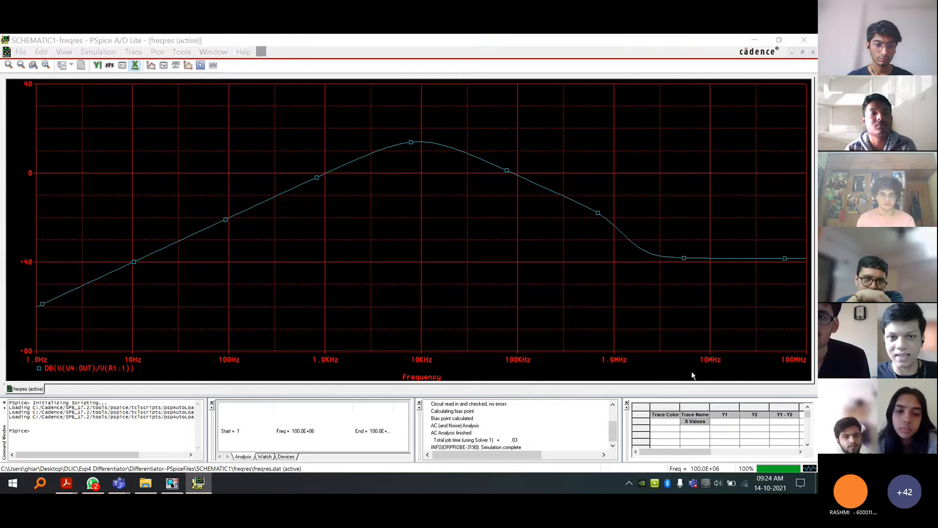
click(423, 231)
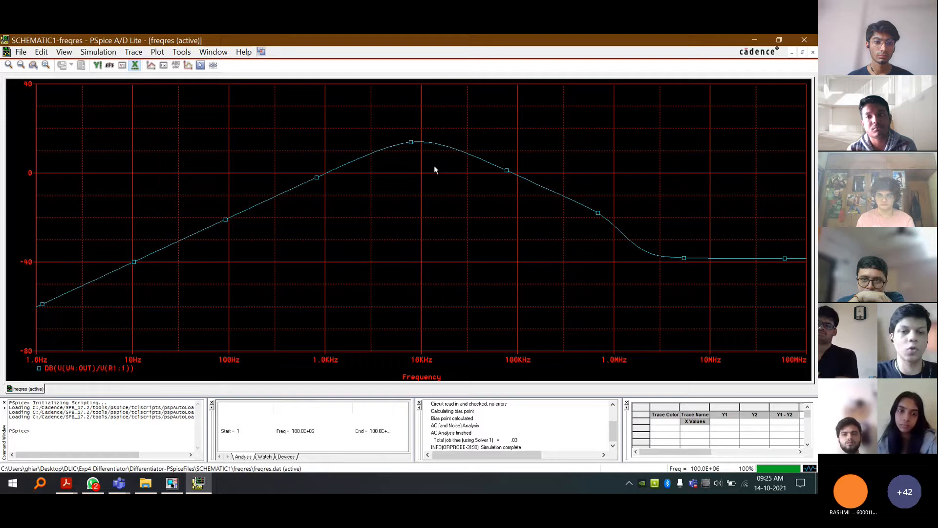
drag(396, 110, 442, 166)
click(477, 234)
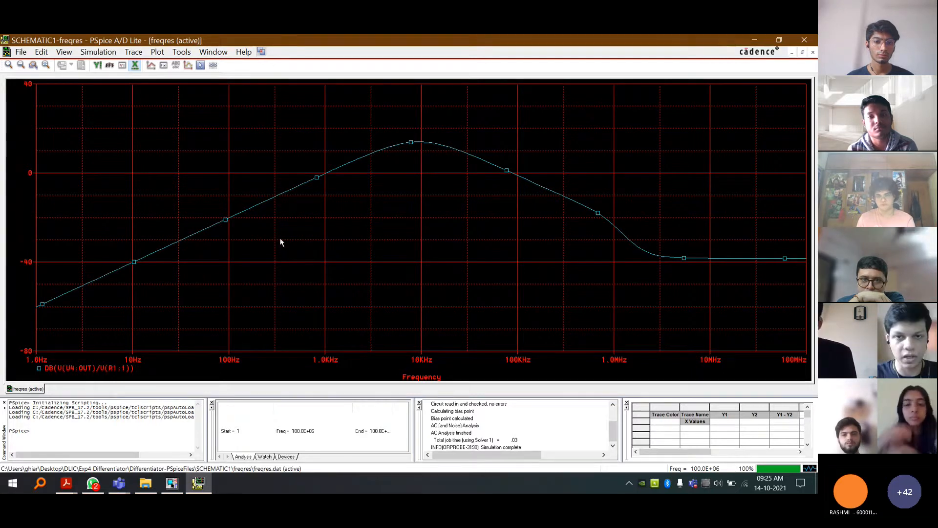
- Measure the gain curve's rising 0 dB crossing near 1 kHz with the cursor, read the enlarged cursor table, and switch the cursor off
click(204, 67)
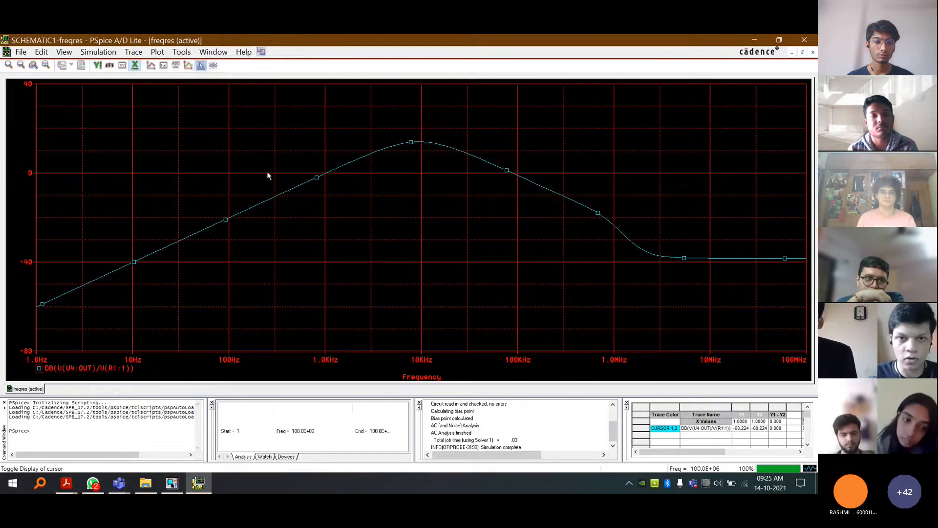
click(325, 175)
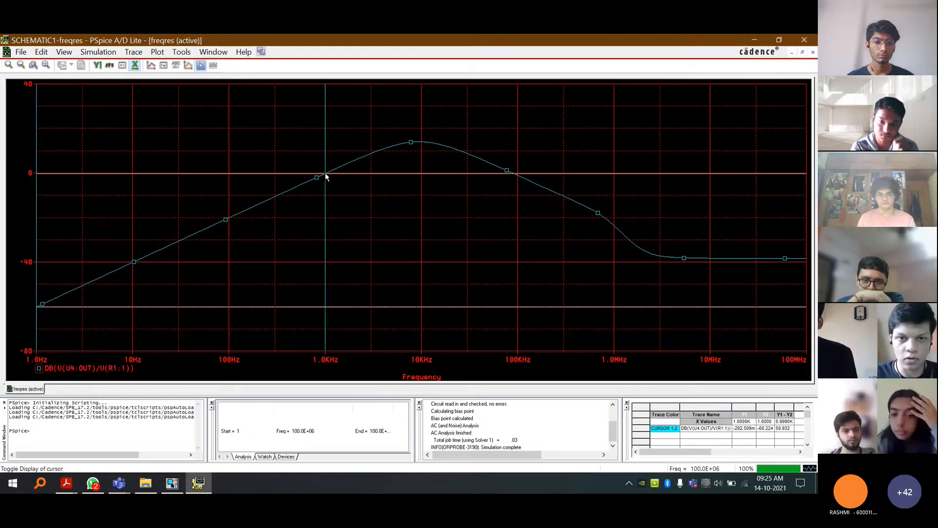
click(324, 173)
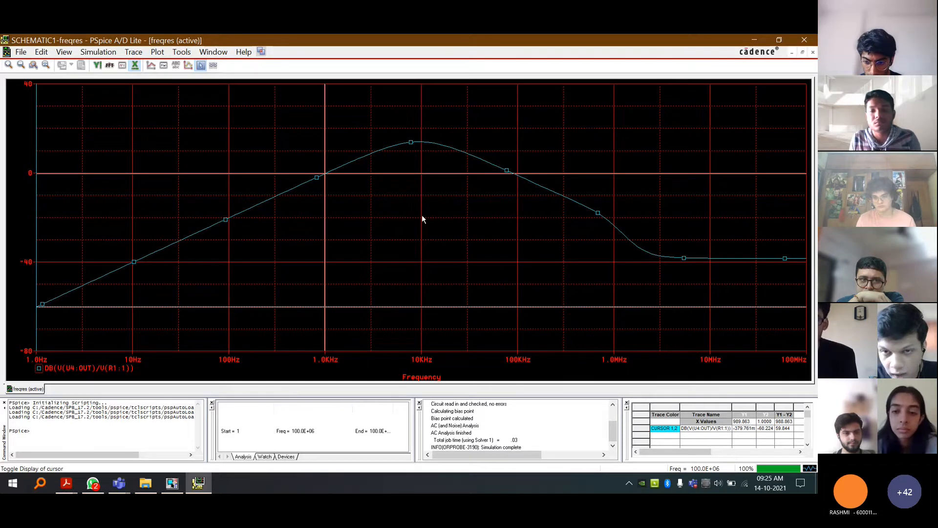
click(324, 174)
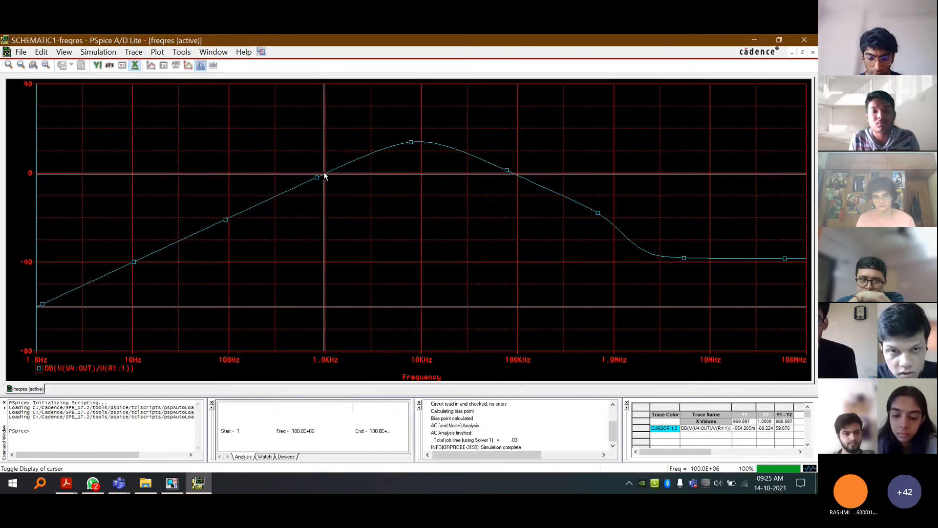
click(326, 175)
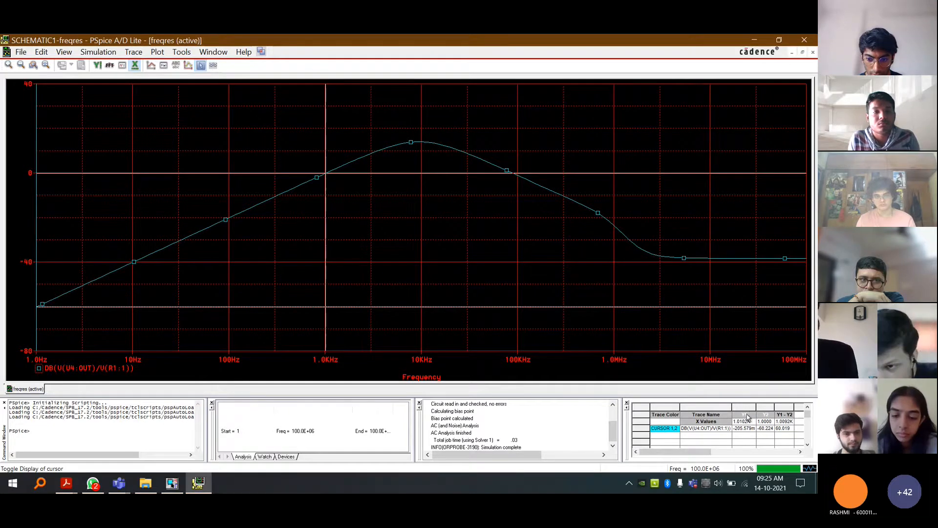
drag(746, 396, 741, 356)
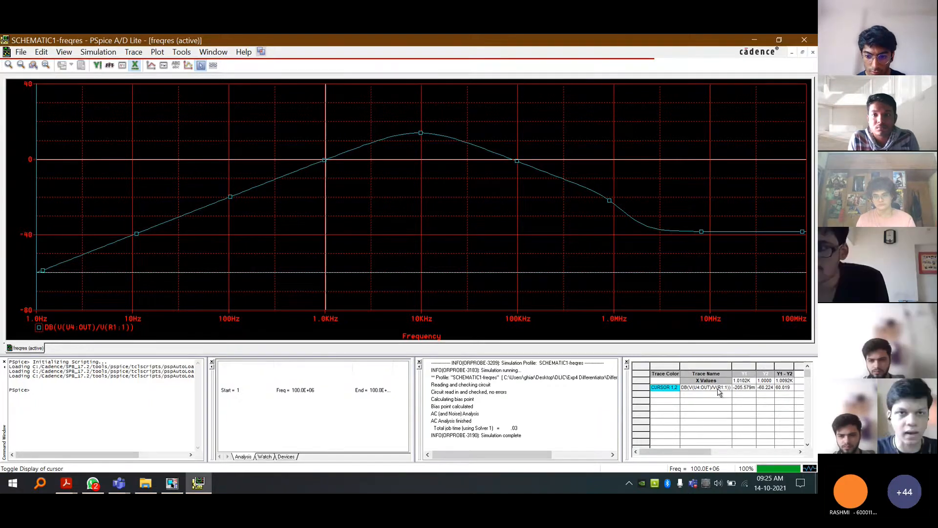
click(200, 66)
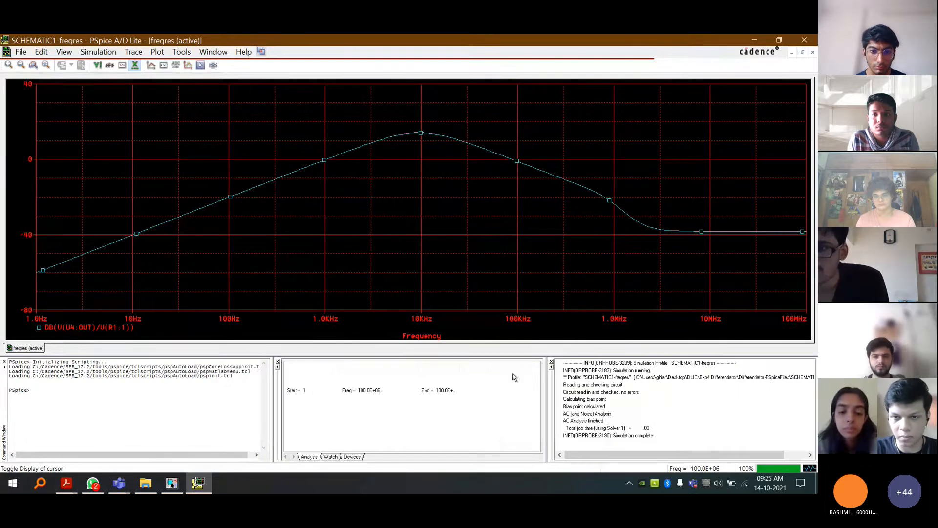
drag(520, 356, 518, 398)
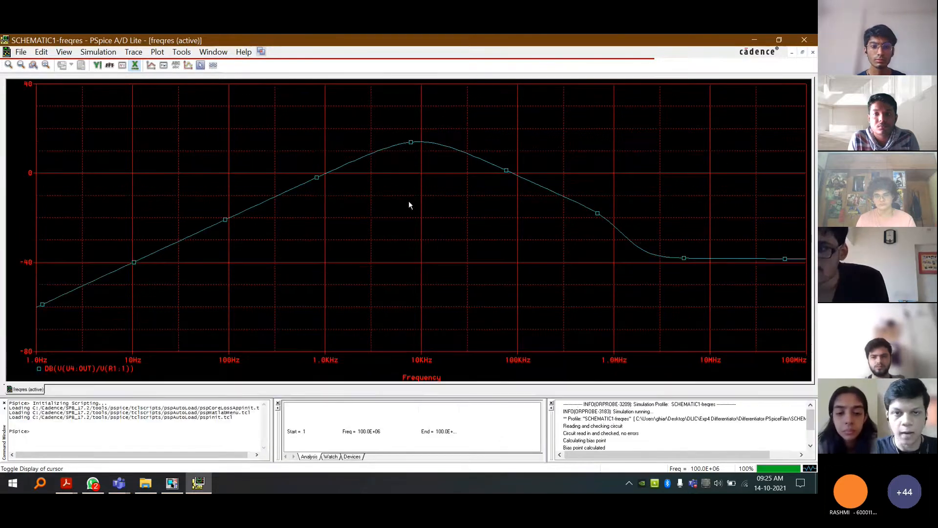
click(324, 178)
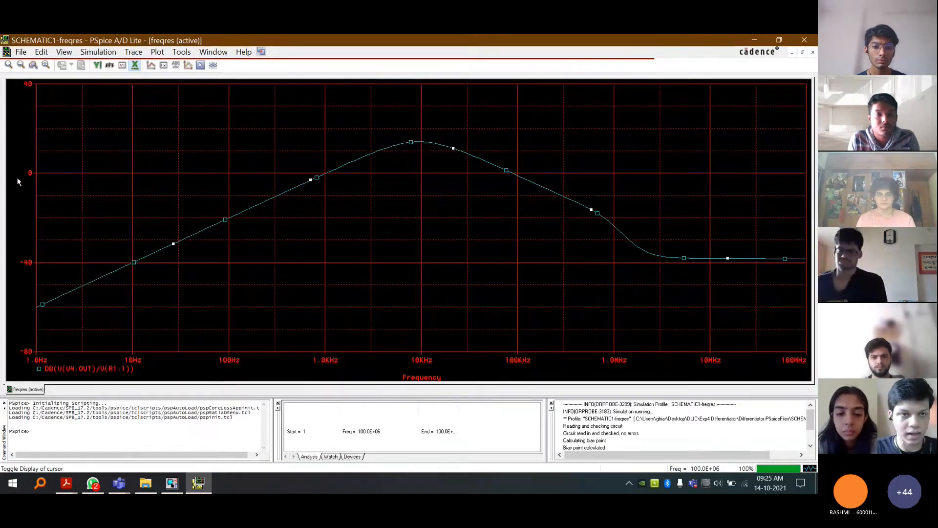
click(358, 245)
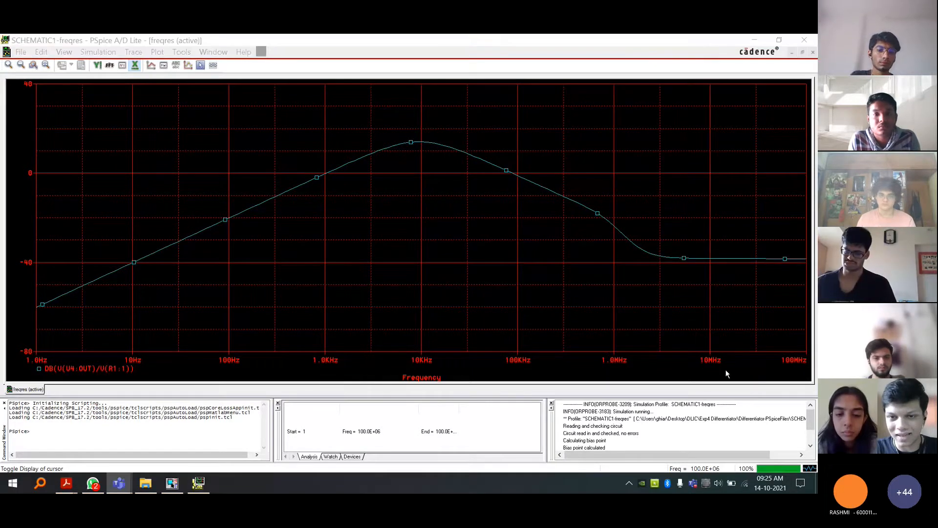
right_click(67, 370)
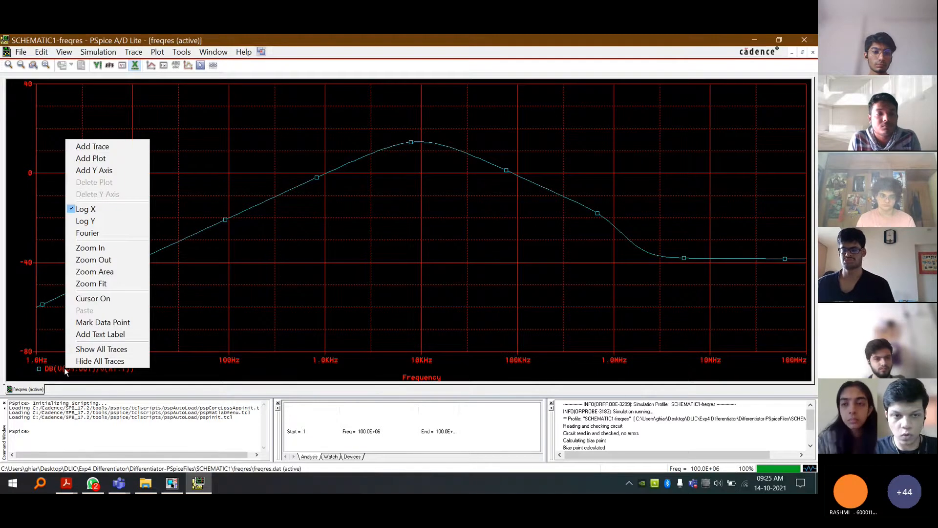
click(174, 225)
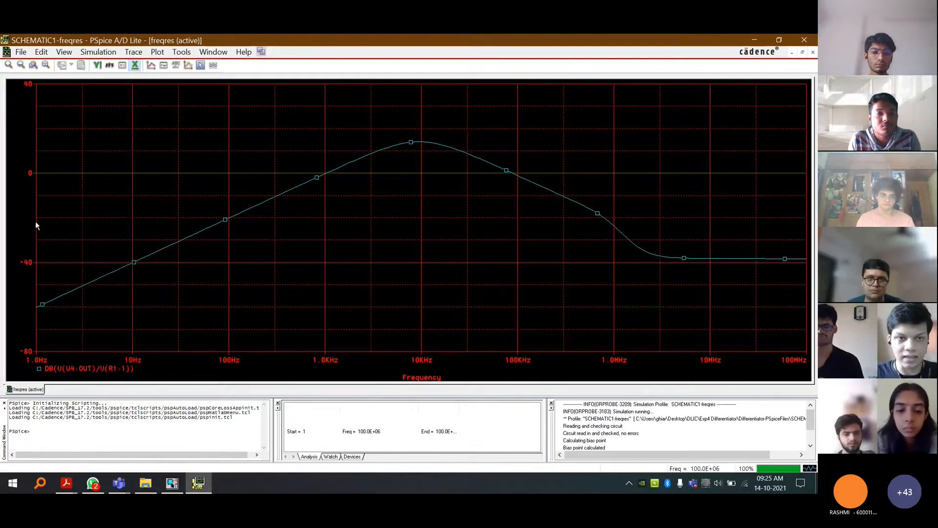
- Turn off automatic spacing for the plot's Y grid and set its linear major spacing to 10
double_click(30, 264)
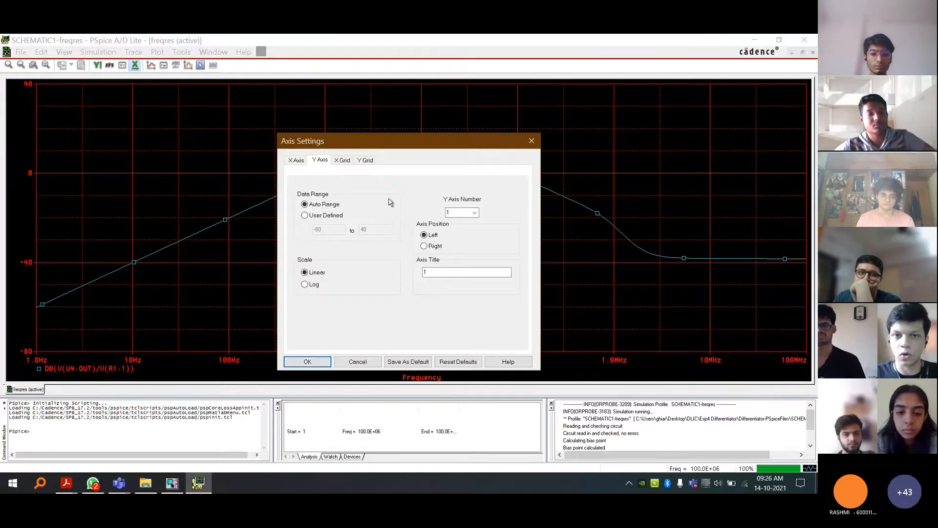
click(365, 161)
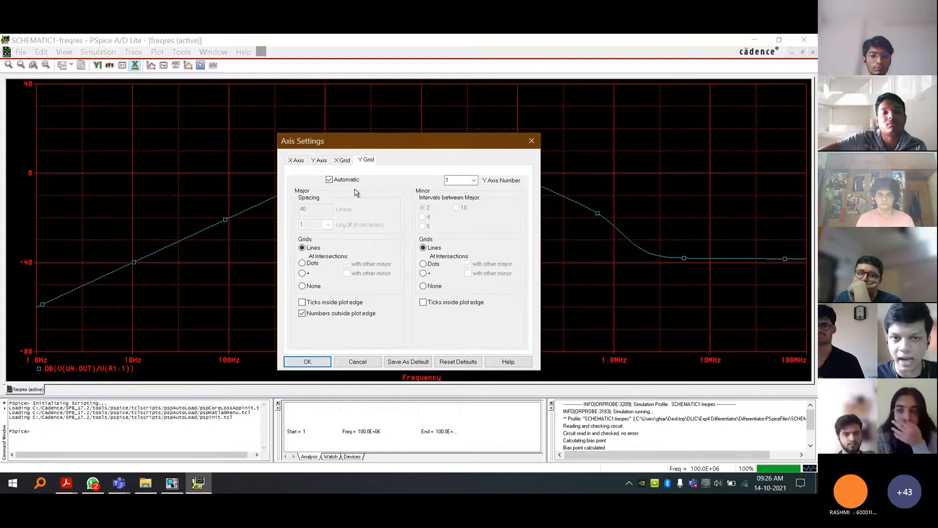
click(330, 180)
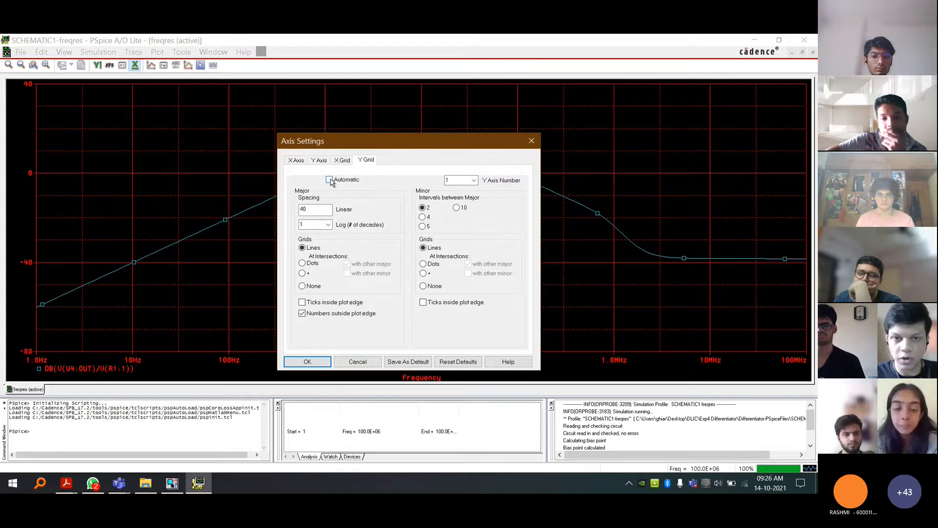
click(304, 209)
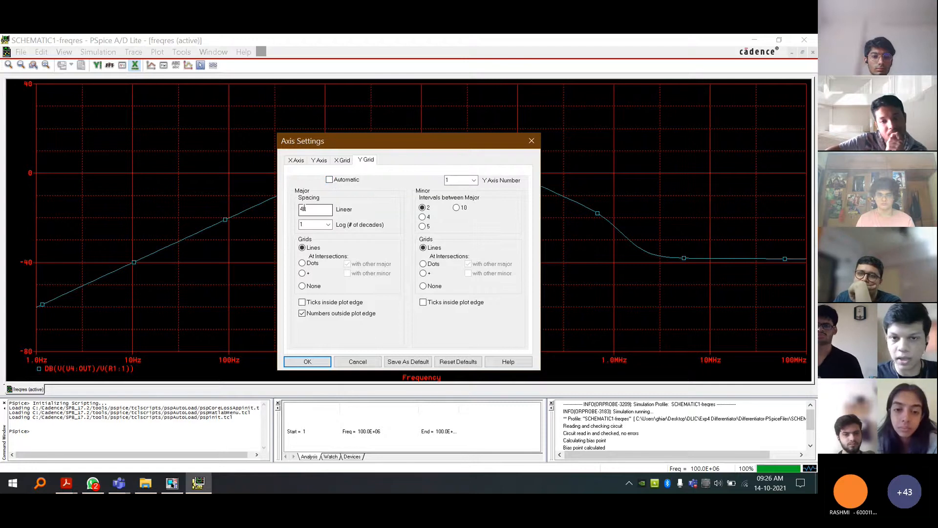
double_click(303, 208)
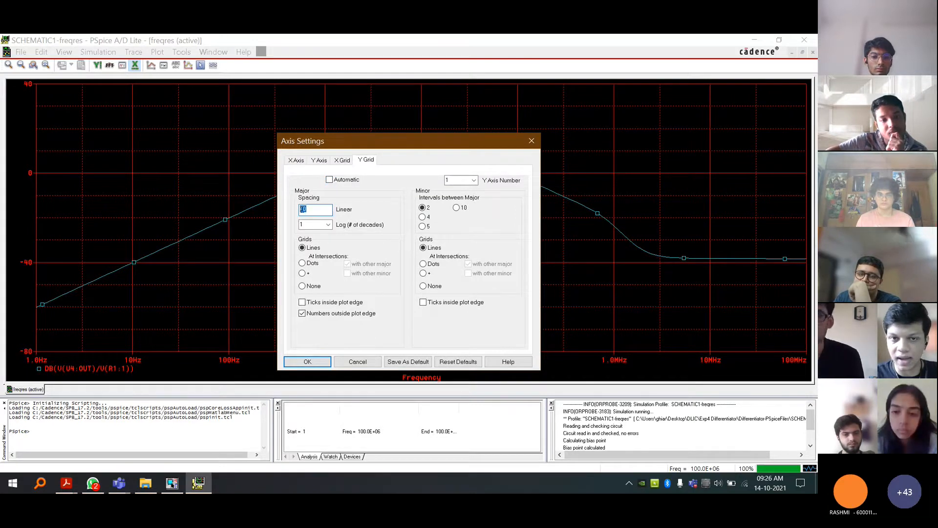
text(10)
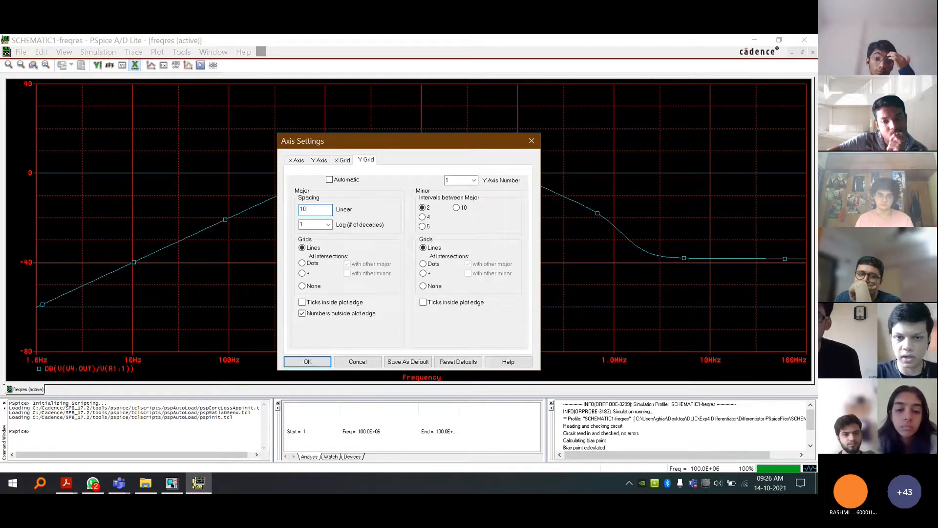
click(319, 363)
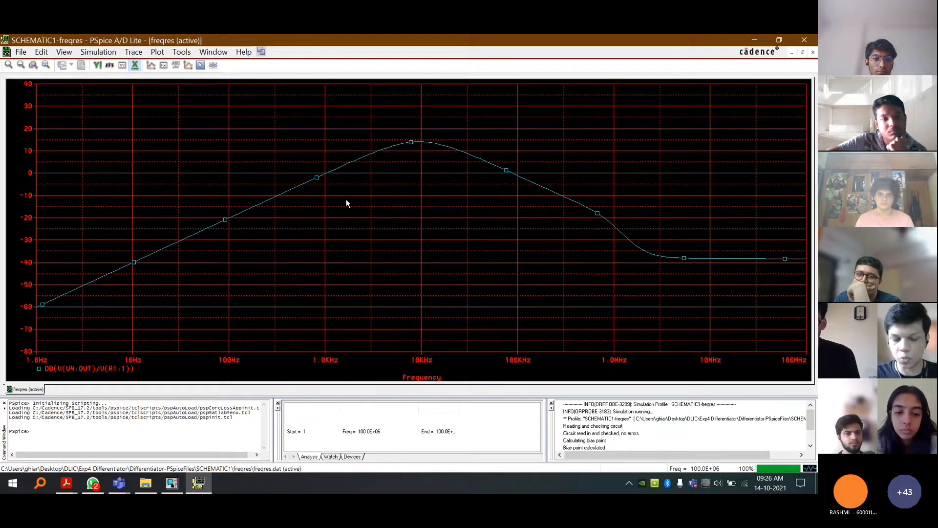
- Review the plotted trace's full expression, DB(V(U4:OUT)/V(R1:1)), in the trace settings and close them without editing
double_click(94, 367)
click(331, 357)
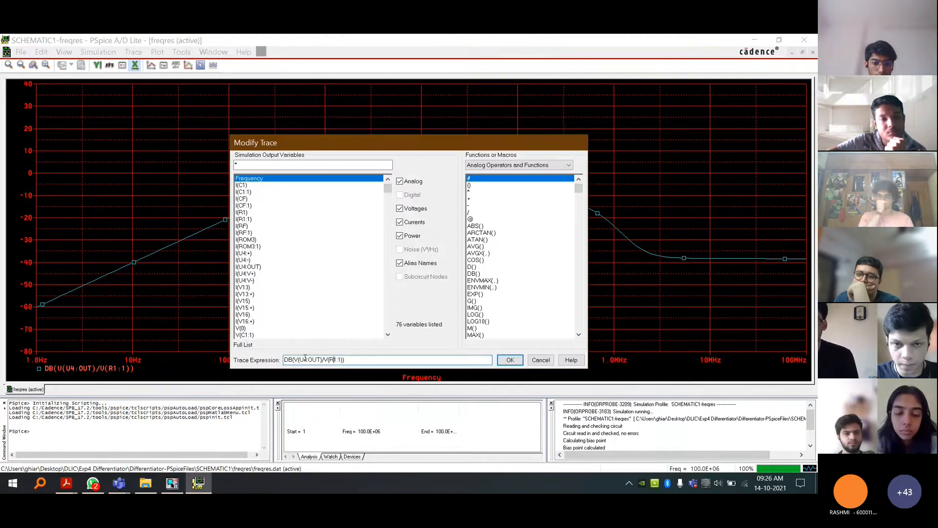
drag(360, 362, 283, 360)
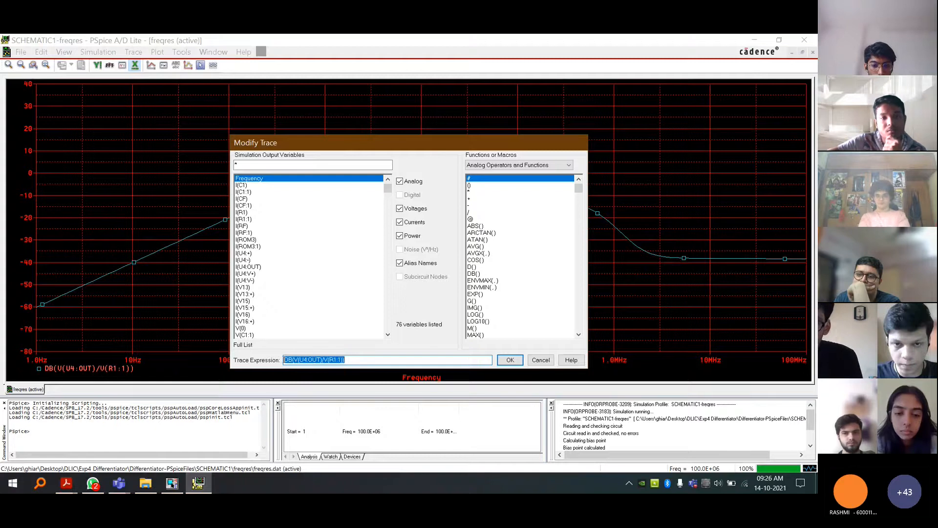
drag(347, 360, 268, 357)
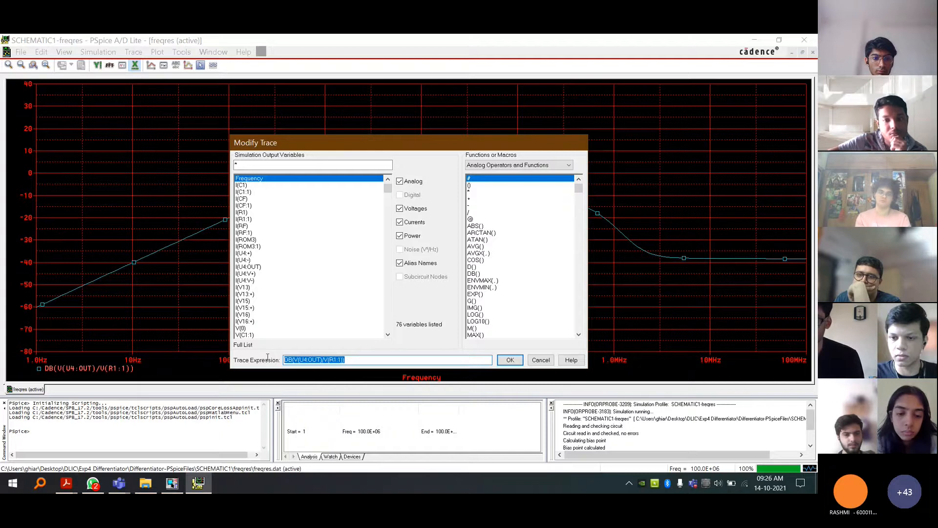
drag(347, 360, 275, 356)
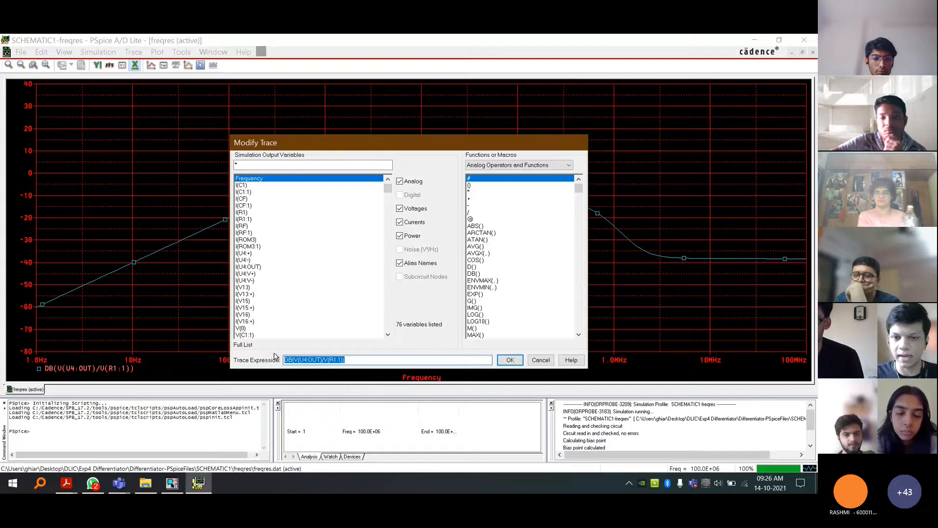
click(414, 360)
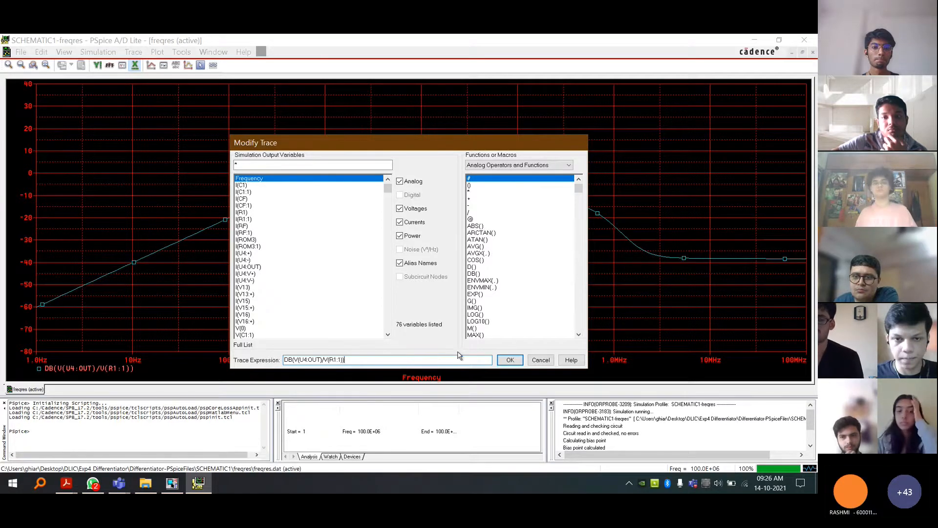
click(509, 359)
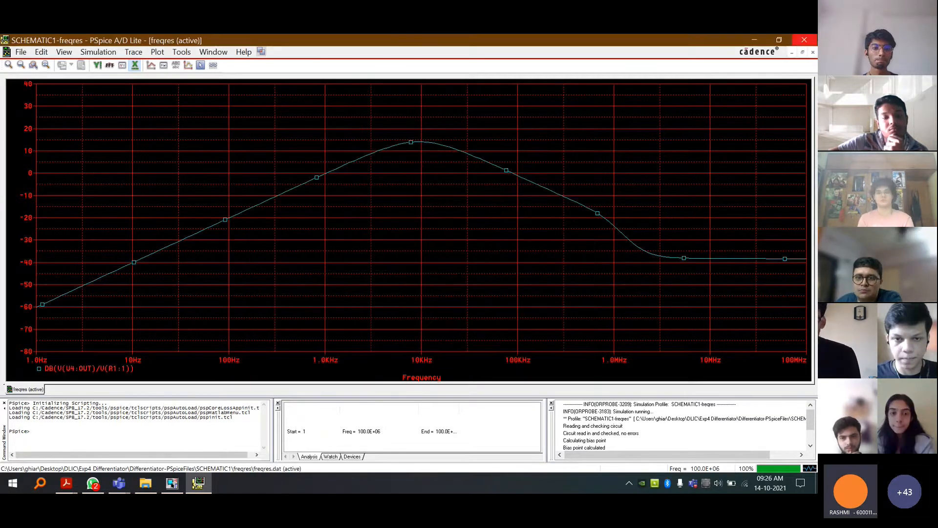
- Close the PSpice plot window and delete the AC source V16 from the schematic
click(813, 36)
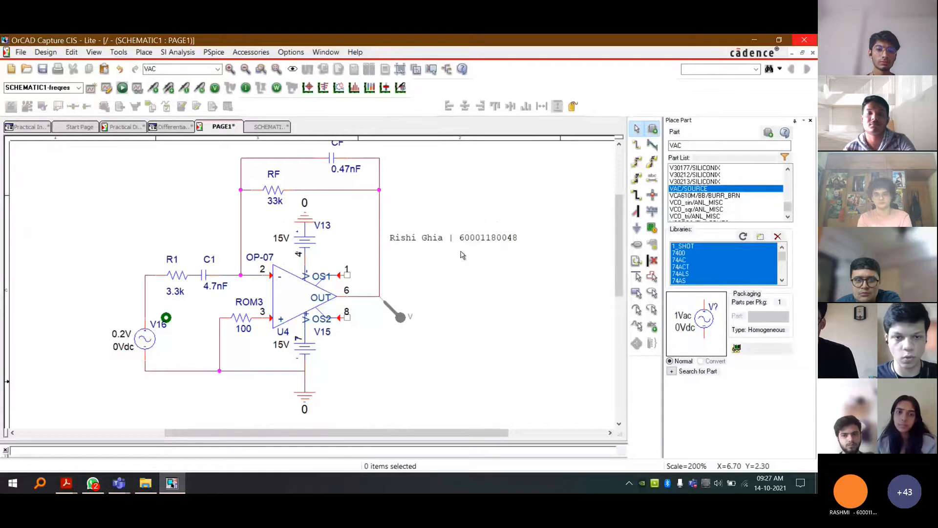
click(146, 338)
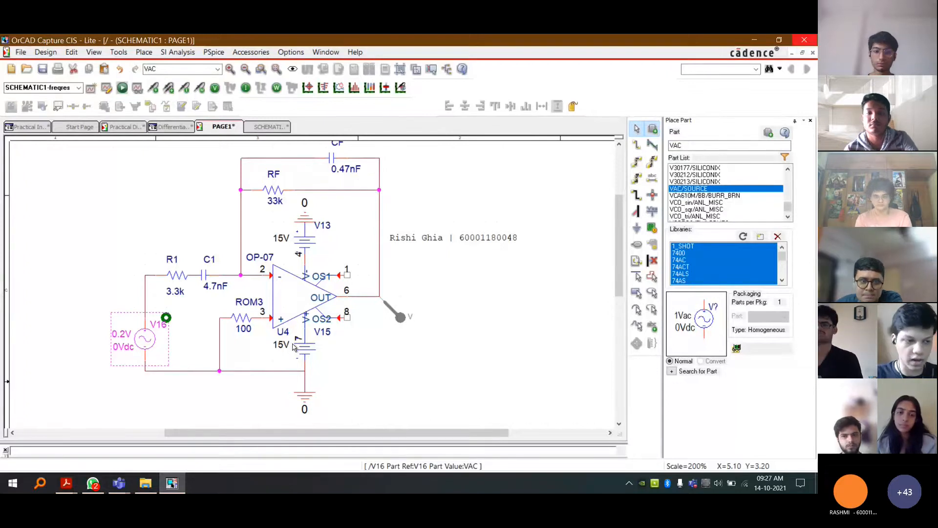
key(Delete)
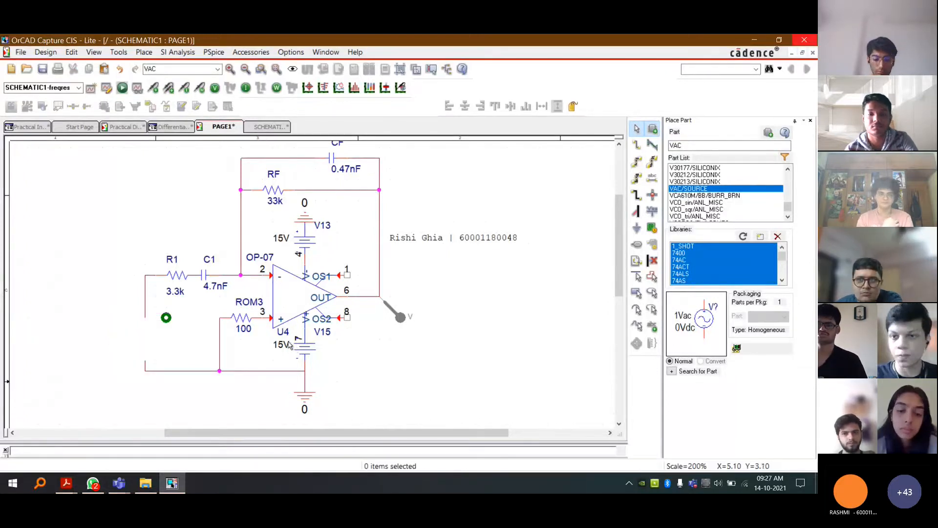
- Place a VPULSE source in the input gap between R1's wire and the ground wire
key(p)
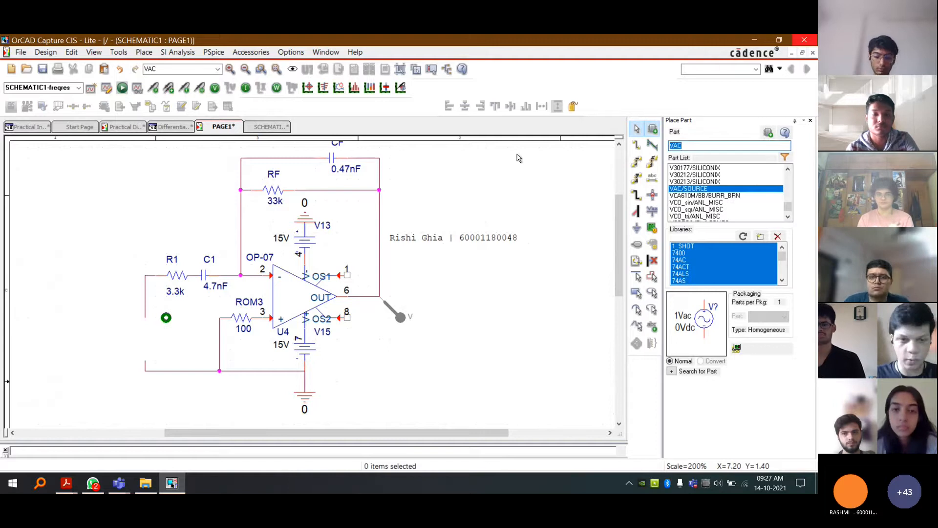
text(V)
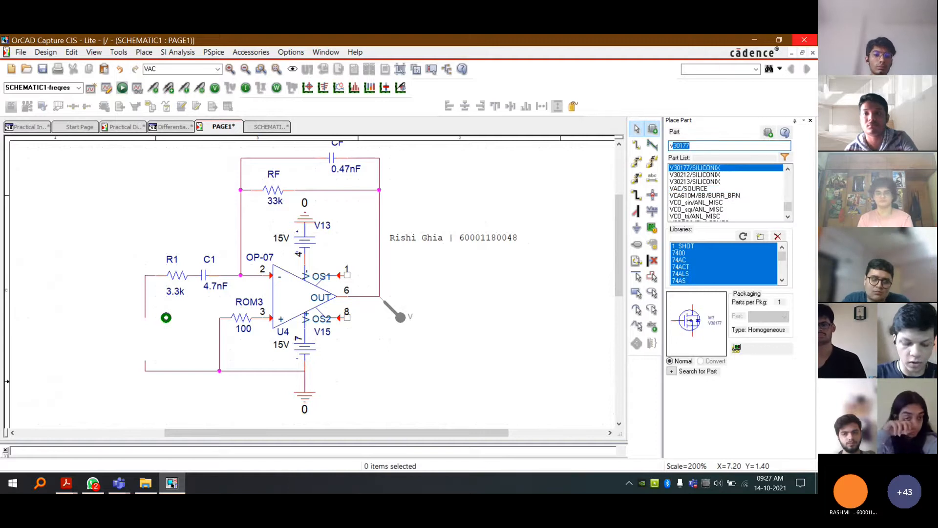
text(pule)
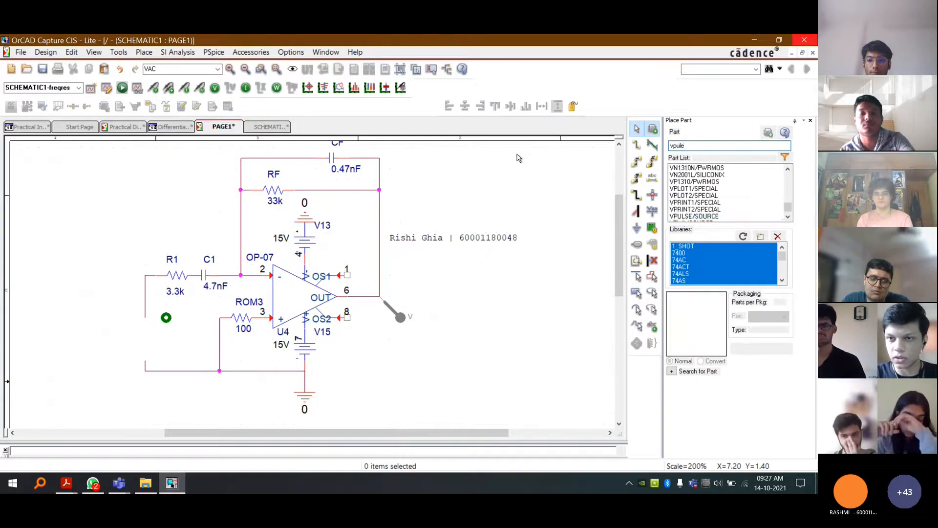
key(BackSpace)
text(se)
key(Return)
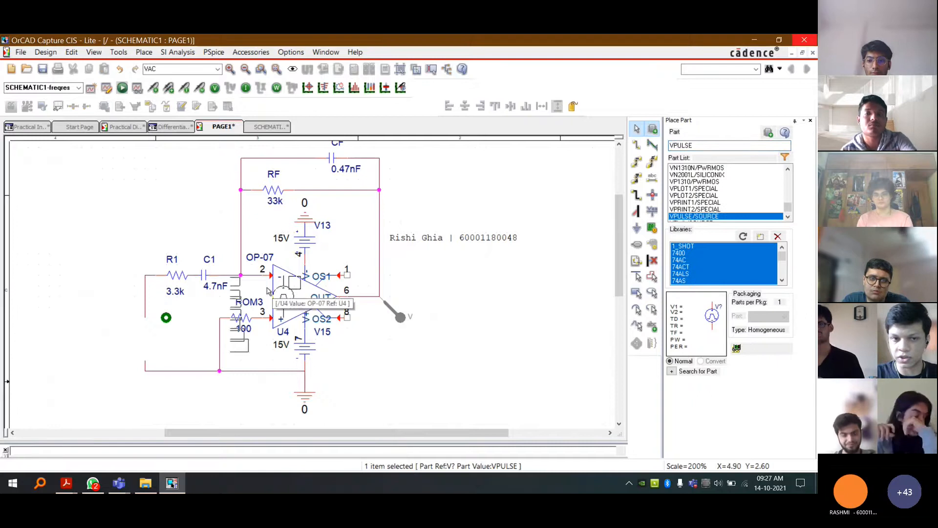
click(131, 331)
key(Escape)
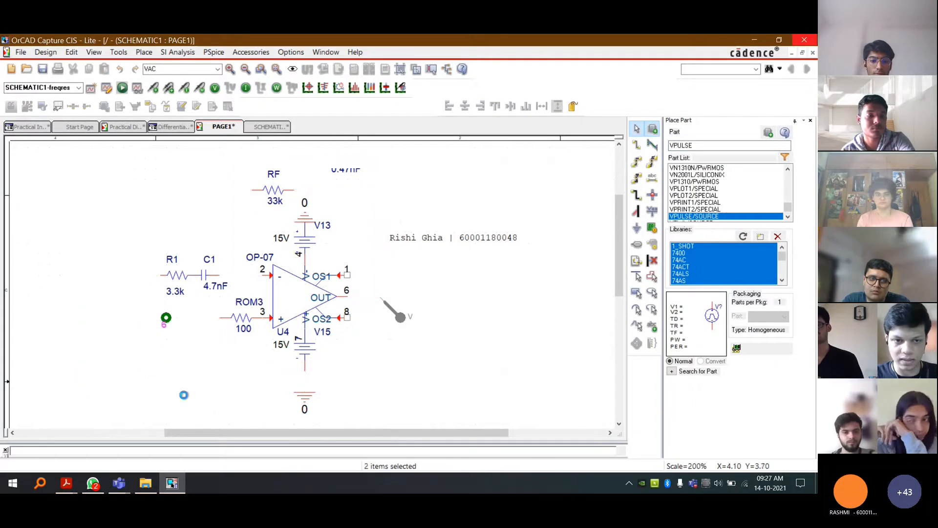
- Set the pulse source's V1 to 0.1V and V2 to -0.1V
double_click(100, 330)
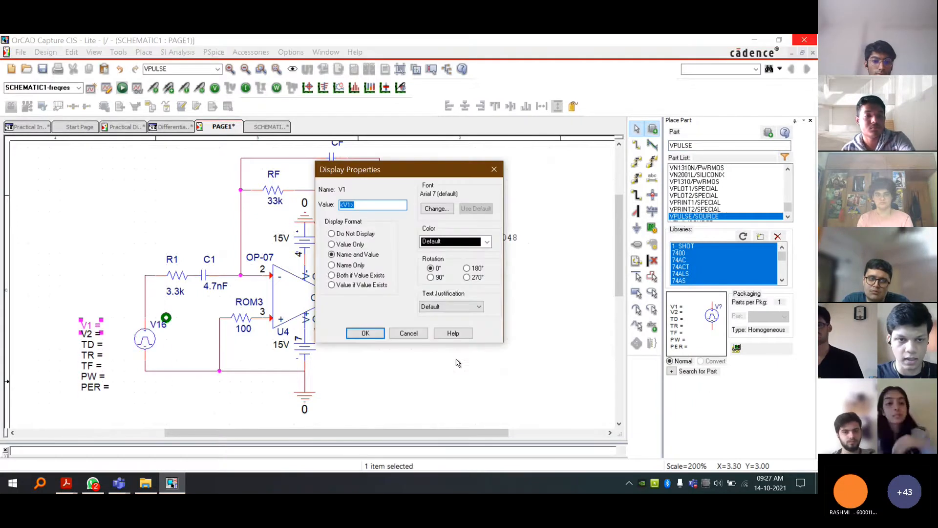
text(0.1)
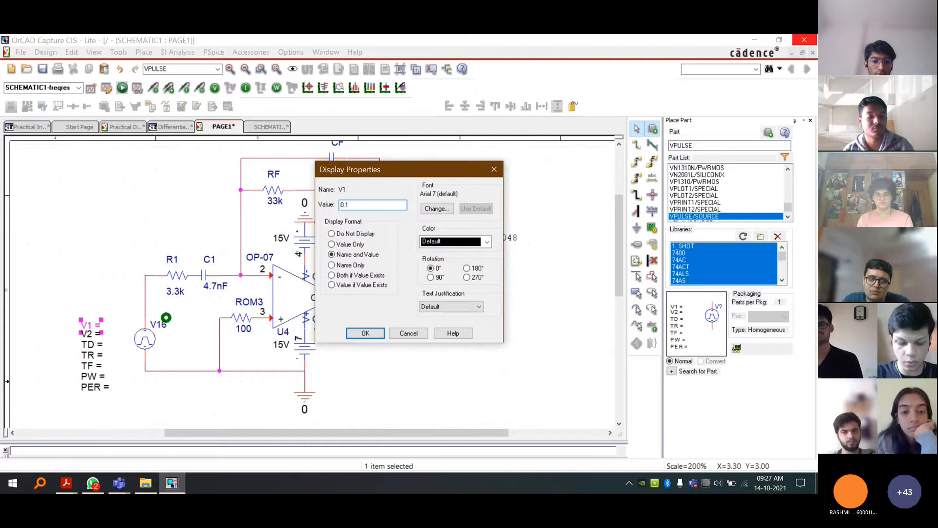
key(Return)
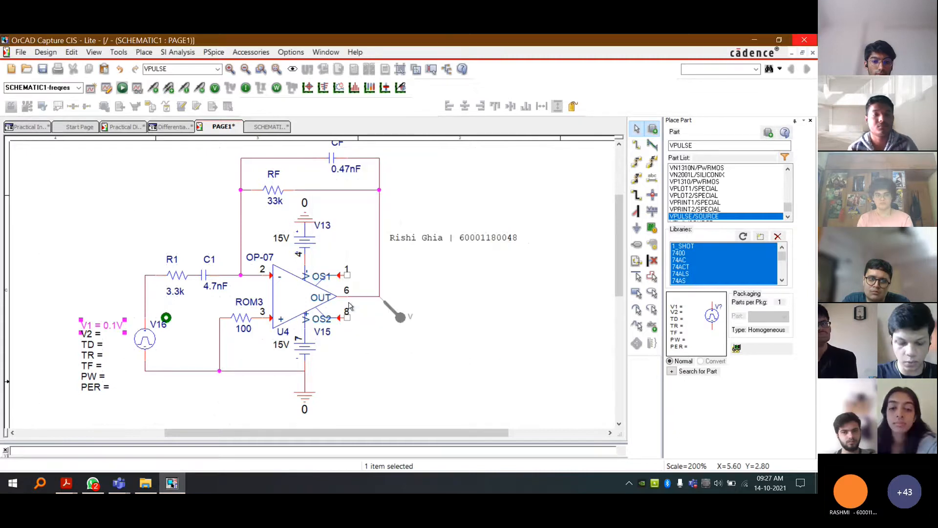
double_click(98, 335)
text(-0.1)
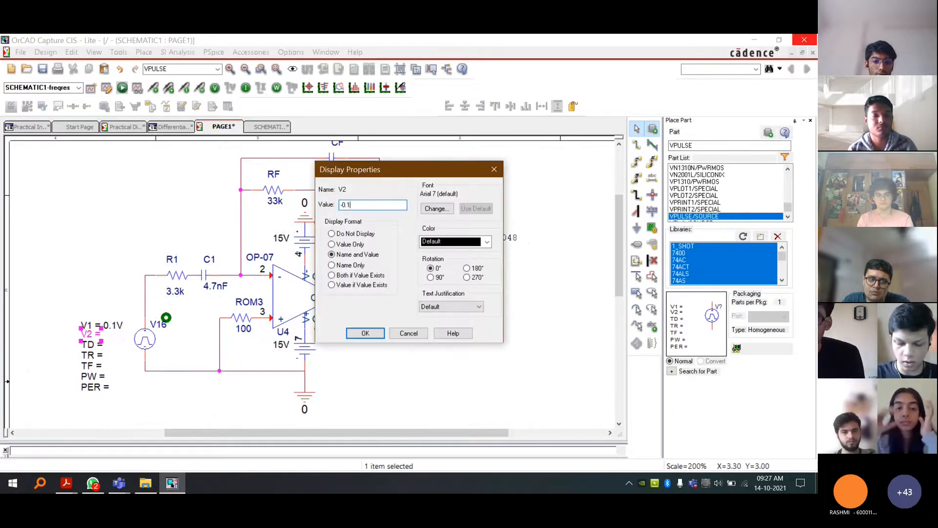
text(V)
key(Return)
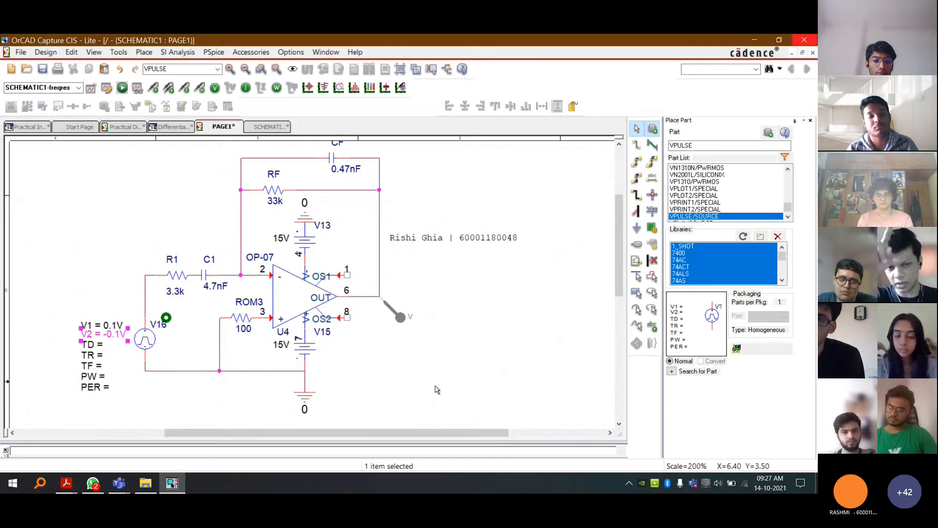
- Set the pulse source's delay TD to 0 and its rise time TR to 1m
double_click(104, 346)
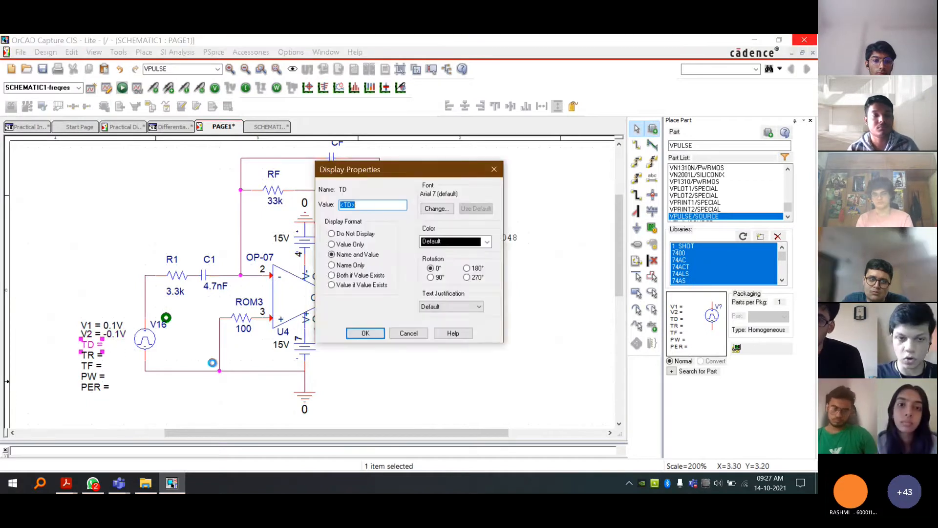
text(0)
key(Return)
click(100, 358)
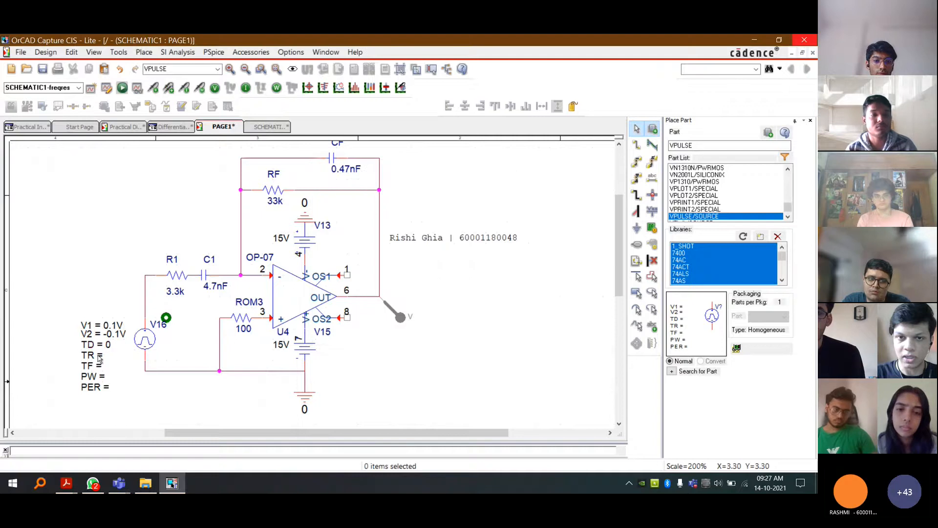
double_click(100, 356)
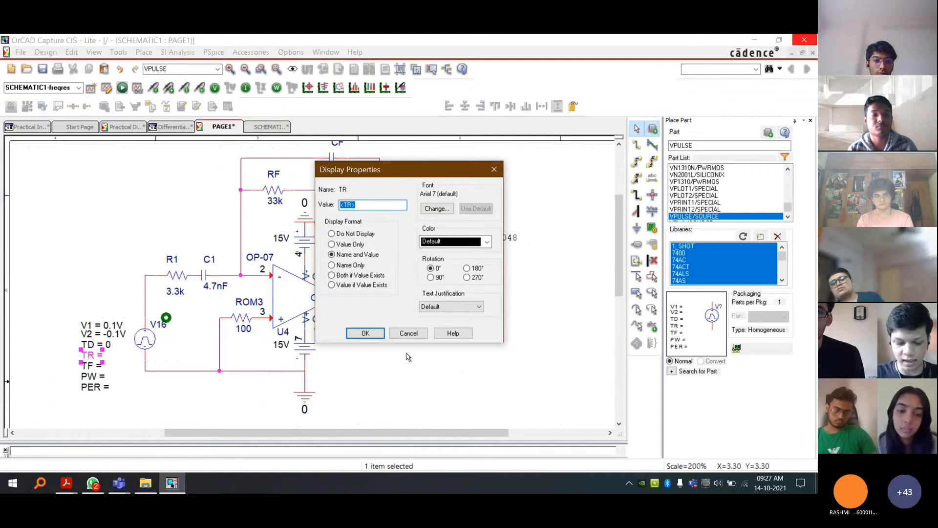
text(1m)
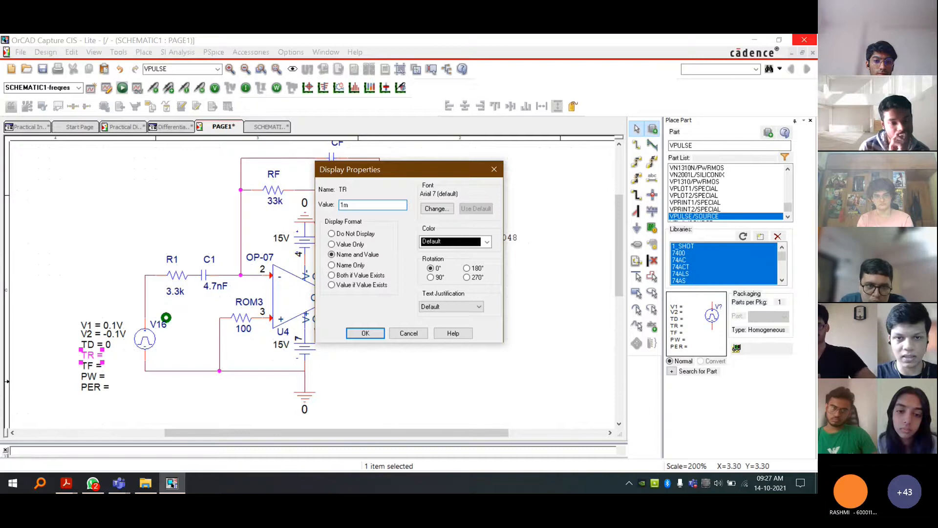
key(Return)
click(159, 400)
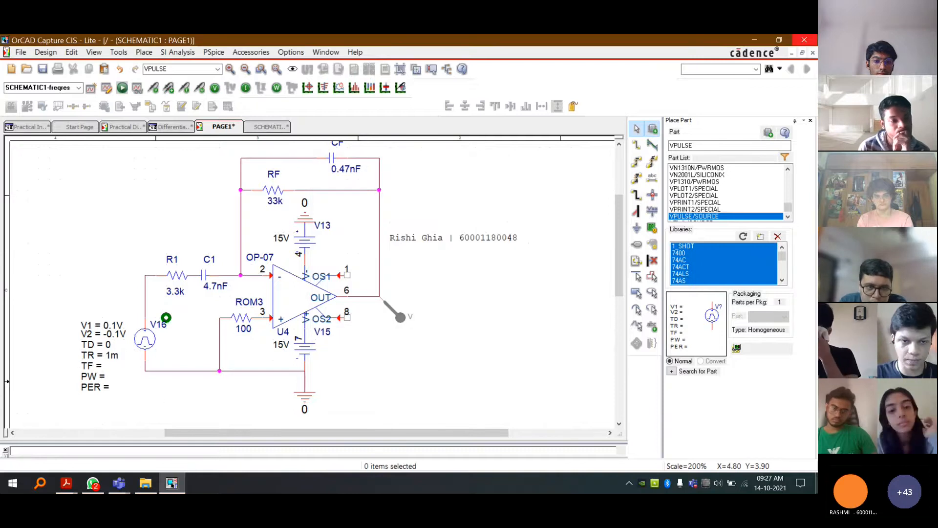
- Set the pulse source's fall time TF to 1m and its pulse width PW to 0
double_click(92, 366)
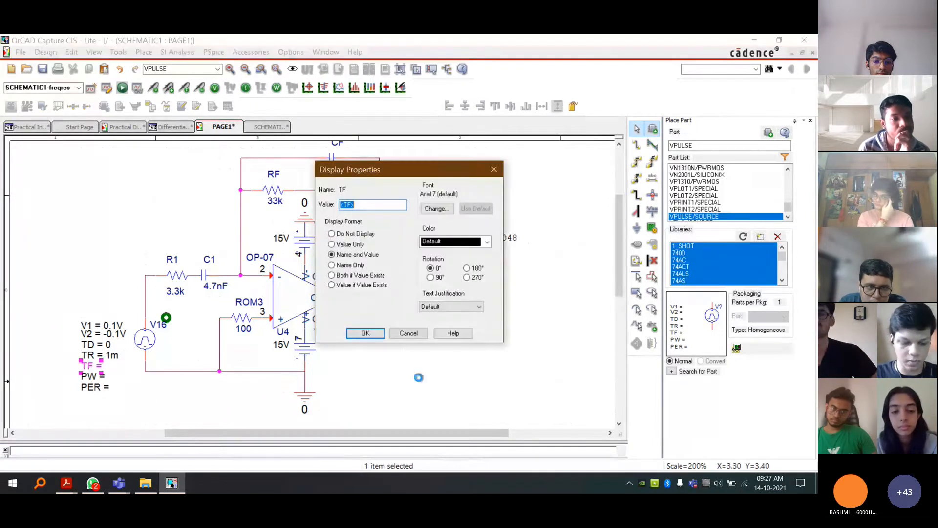
text(1)
key(Return)
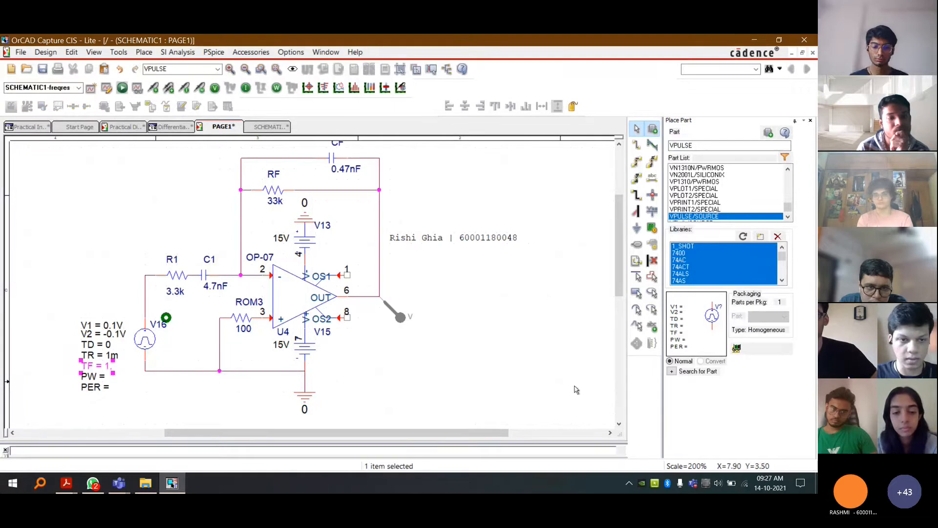
double_click(93, 375)
text(0)
key(Return)
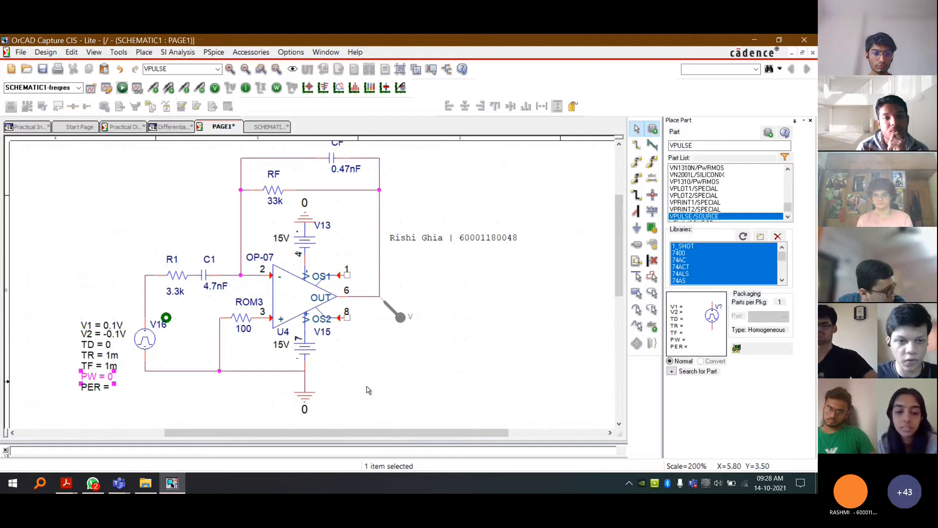
click(101, 423)
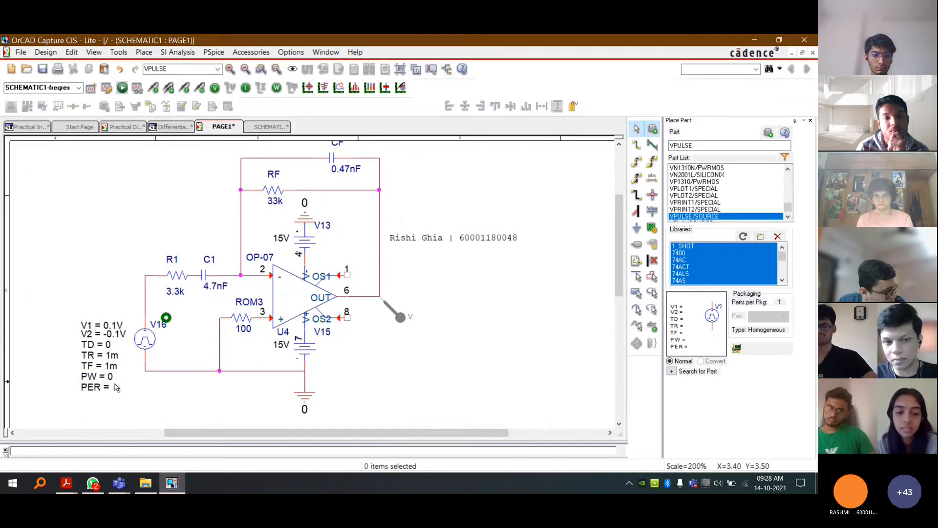
- Set the pulse source's period PER to 2m
double_click(109, 387)
text(2m)
key(Return)
click(238, 394)
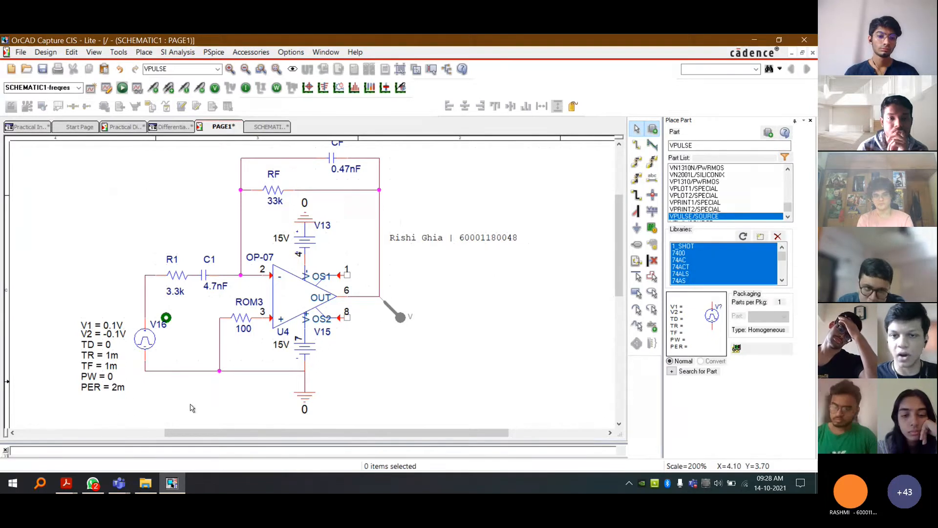
- Create a new simulation profile named triangular that inherits from SCHEMATIC1-diff
click(215, 52)
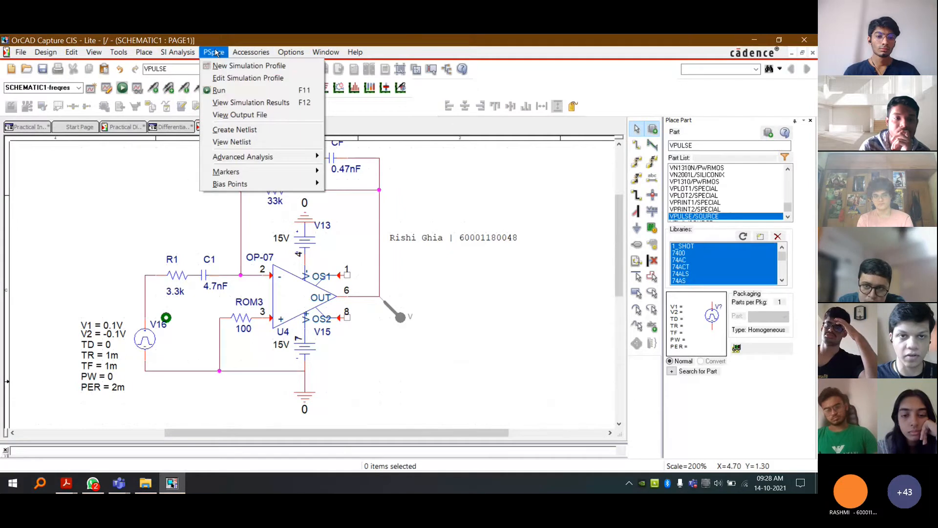
click(234, 67)
click(383, 272)
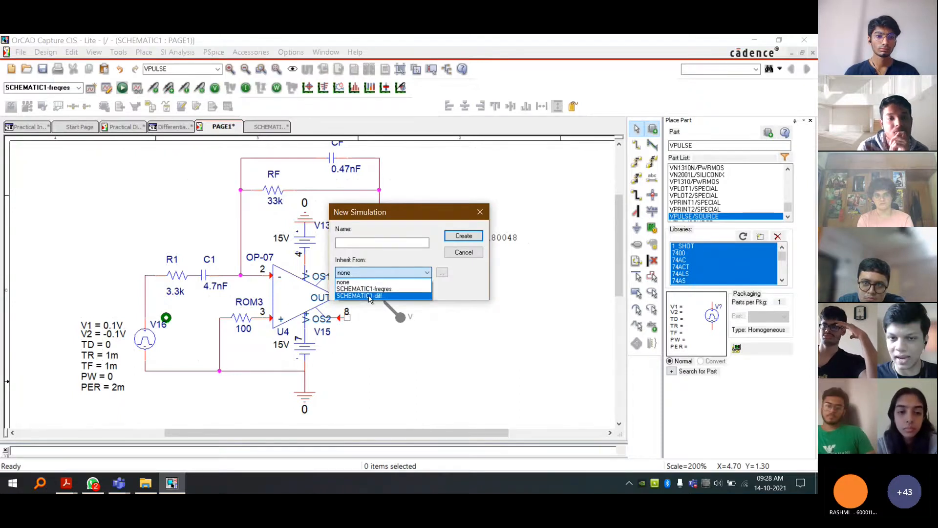
click(369, 296)
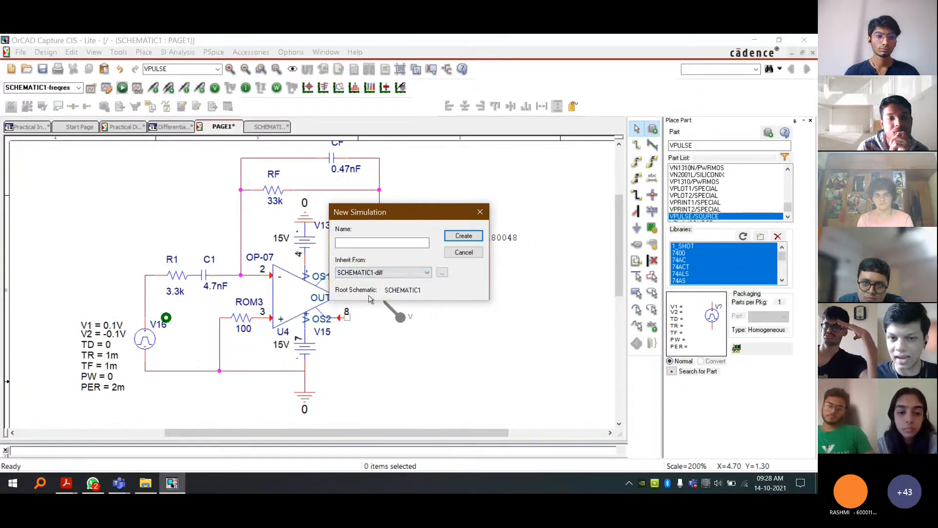
click(397, 278)
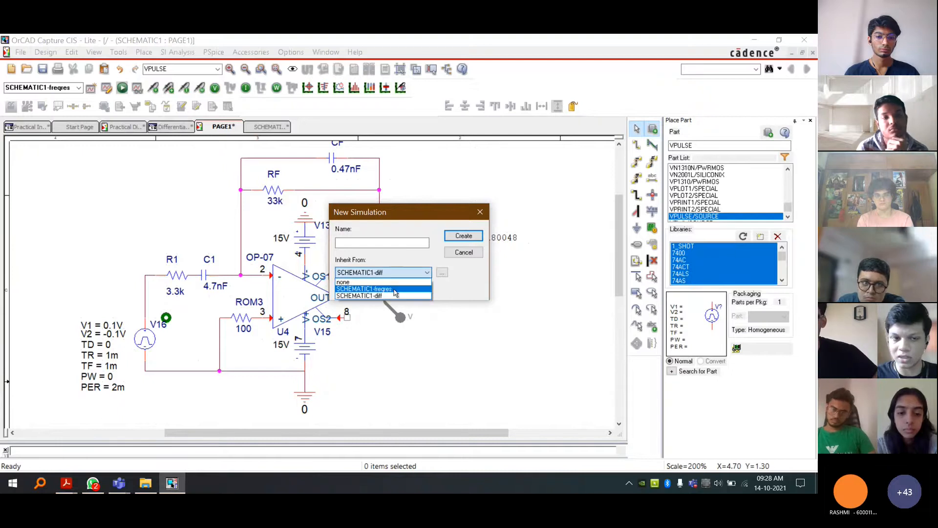
click(394, 296)
click(381, 243)
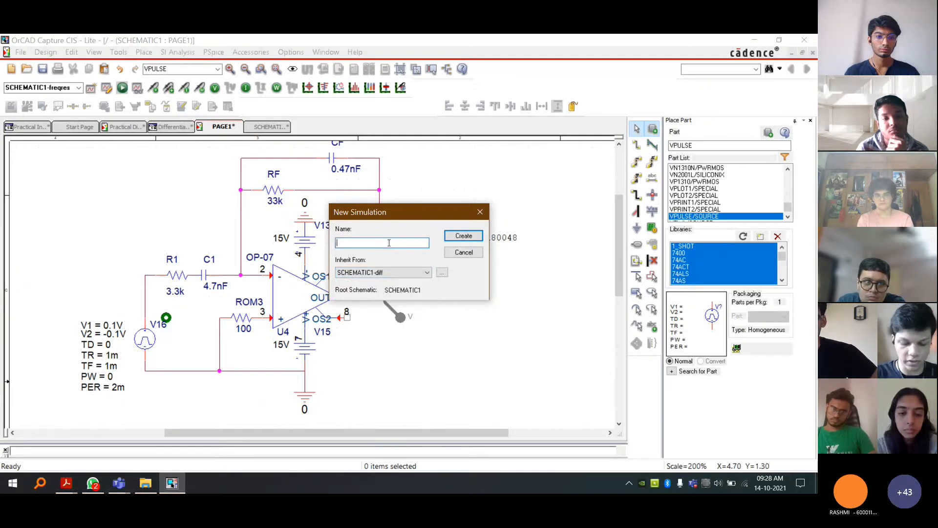
text(triangular)
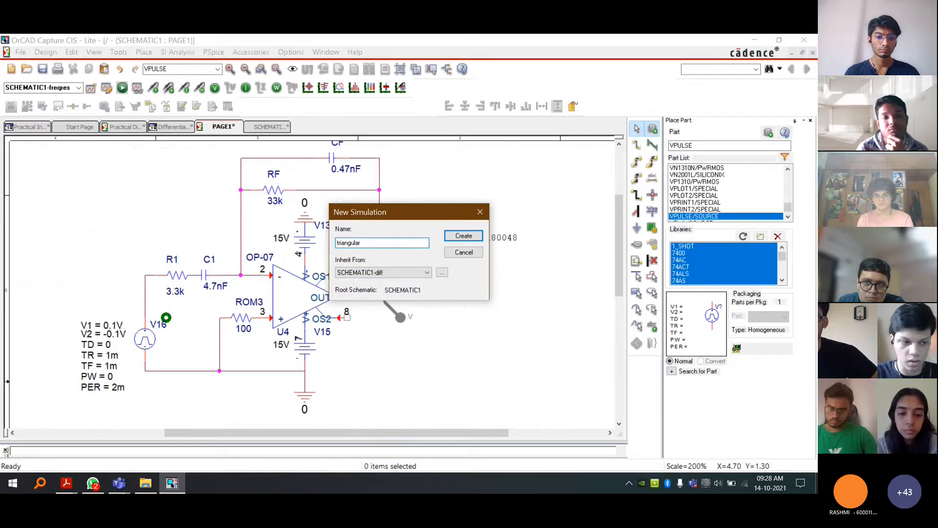
key(Return)
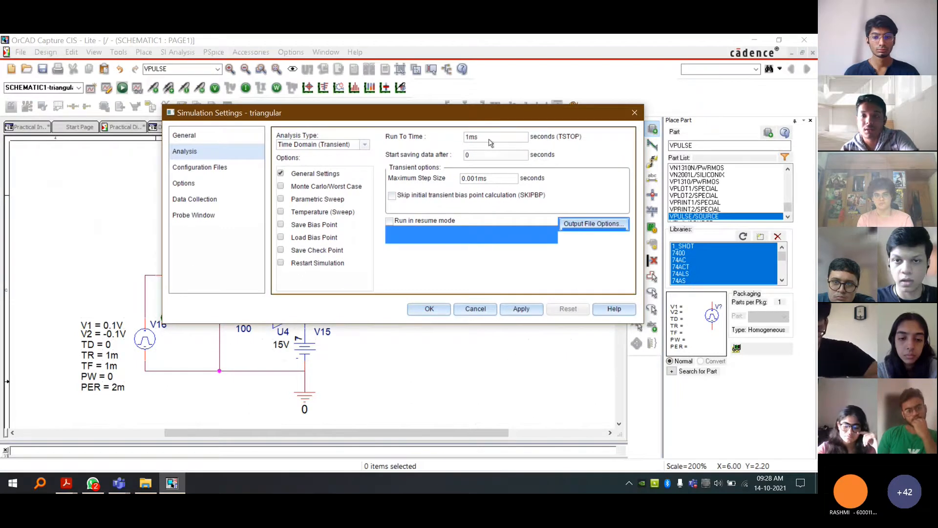
- Set the transient analysis run time to 100ms and the maximum step size to 0.01ms, and accept the settings
drag(487, 136, 425, 137)
text(10)
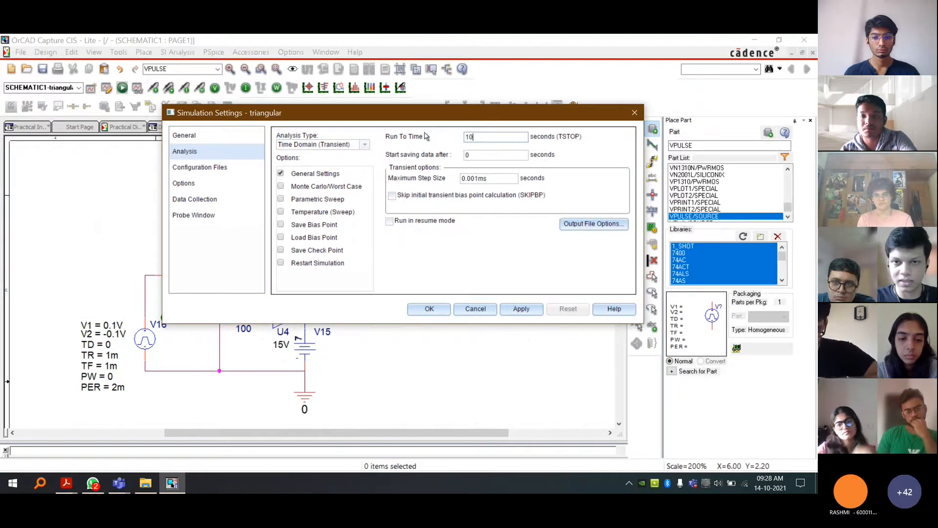
text(0ms)
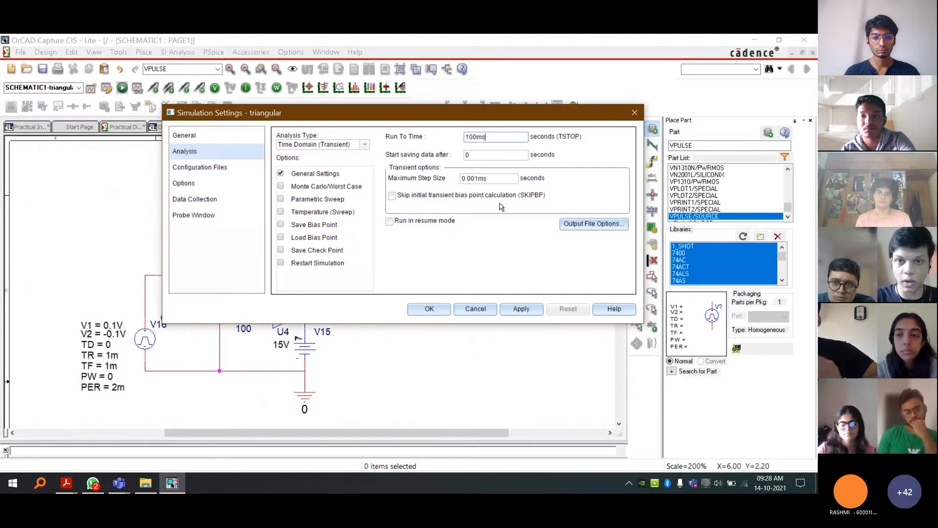
click(483, 178)
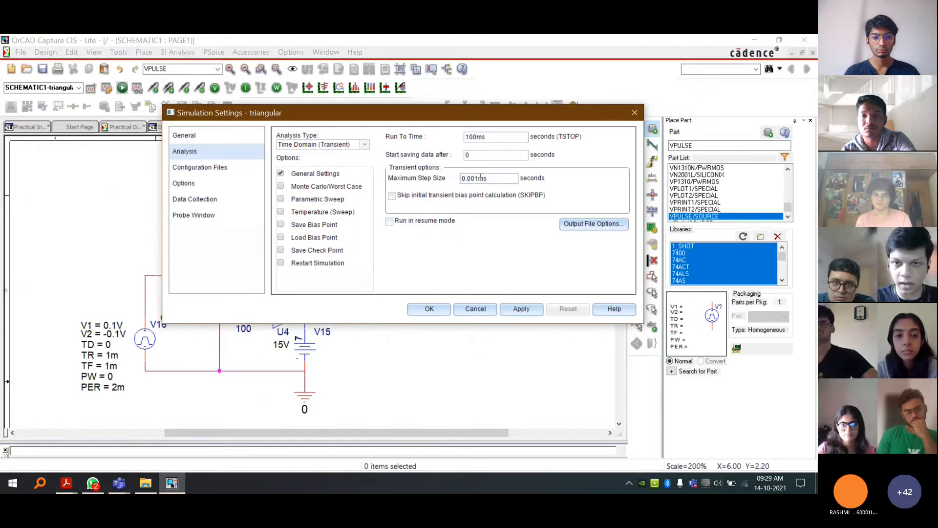
key(BackSpace)
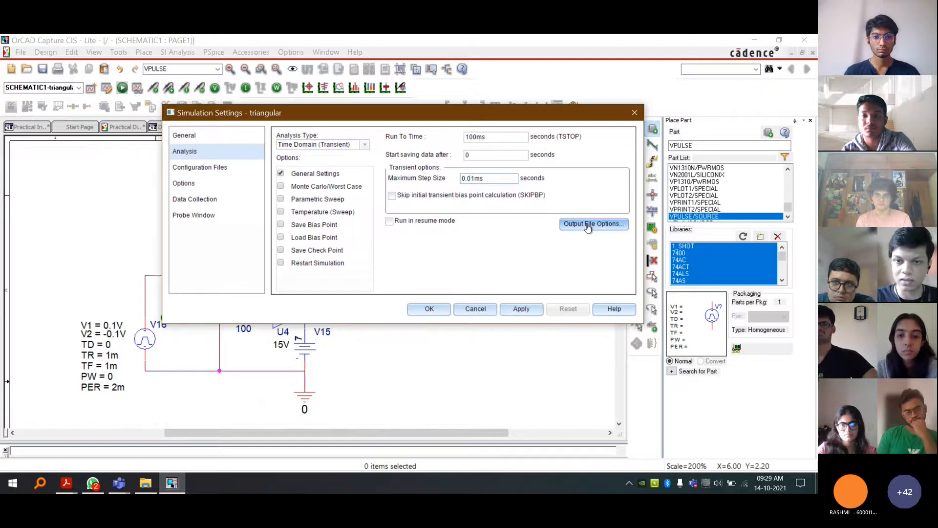
click(428, 311)
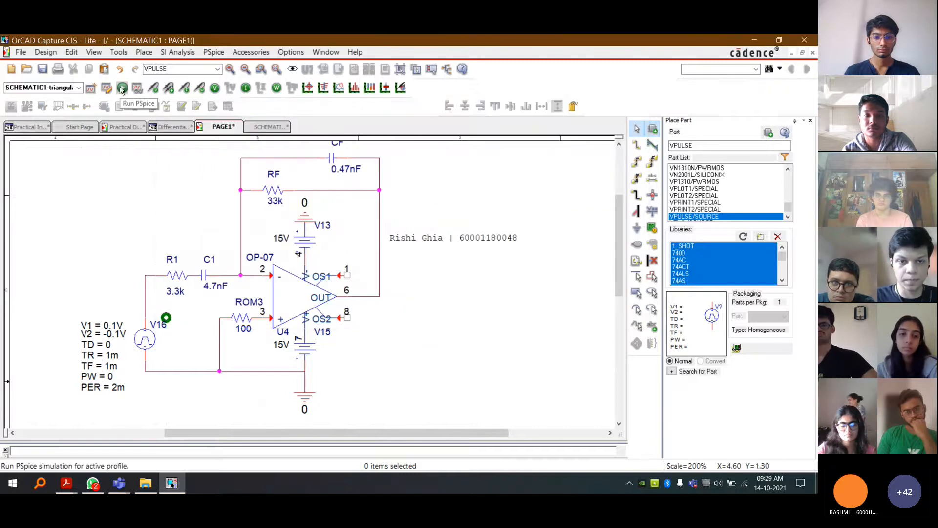
- Place voltage markers on the op-amp output wire and on the input wire before R1, and run the simulation
click(153, 88)
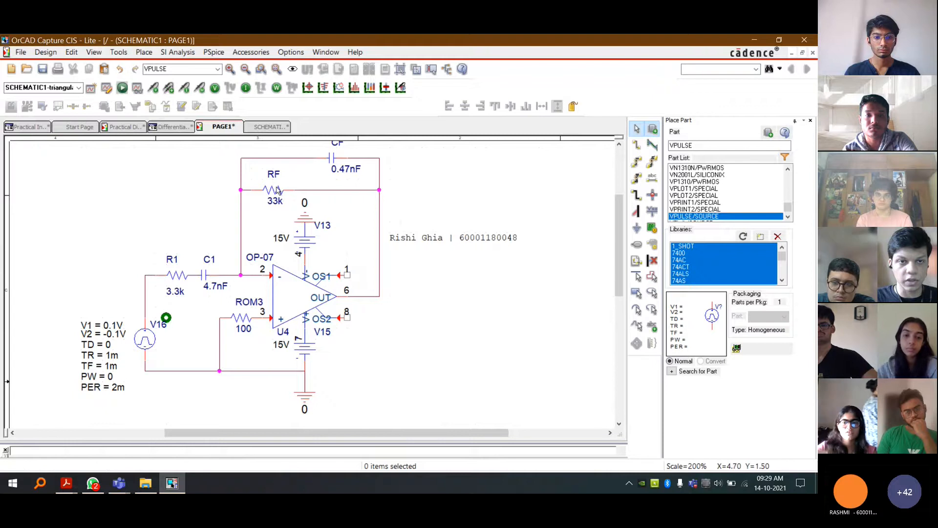
click(381, 295)
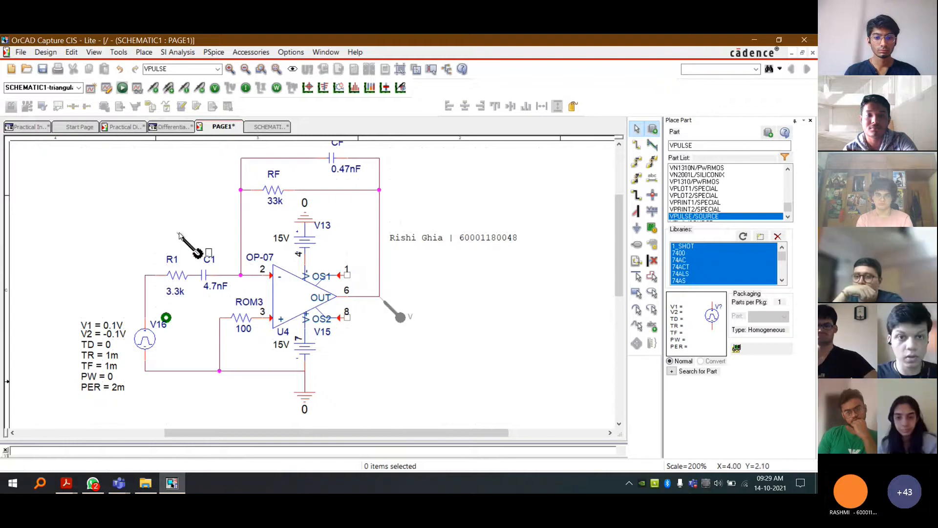
click(140, 274)
key(Escape)
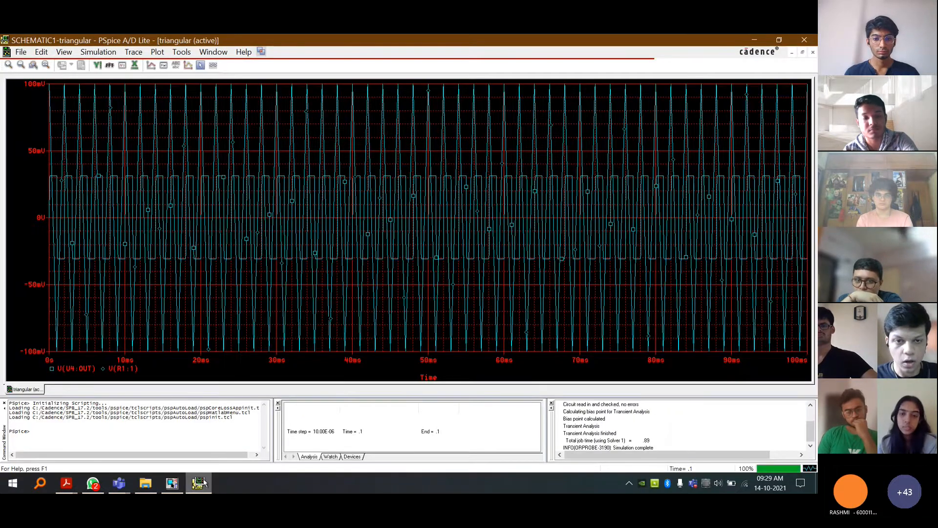
- Set the plot's time axis to a user-defined range from 0s to 10ms
double_click(283, 364)
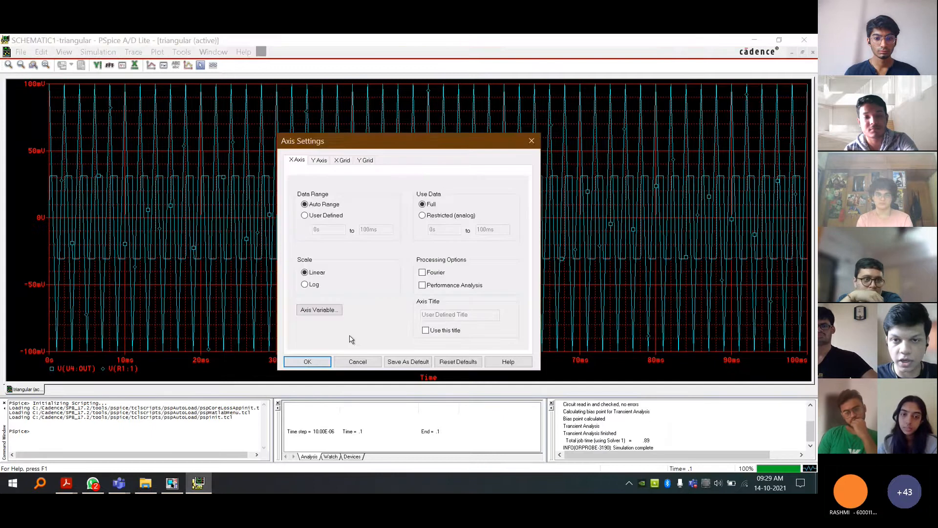
click(371, 229)
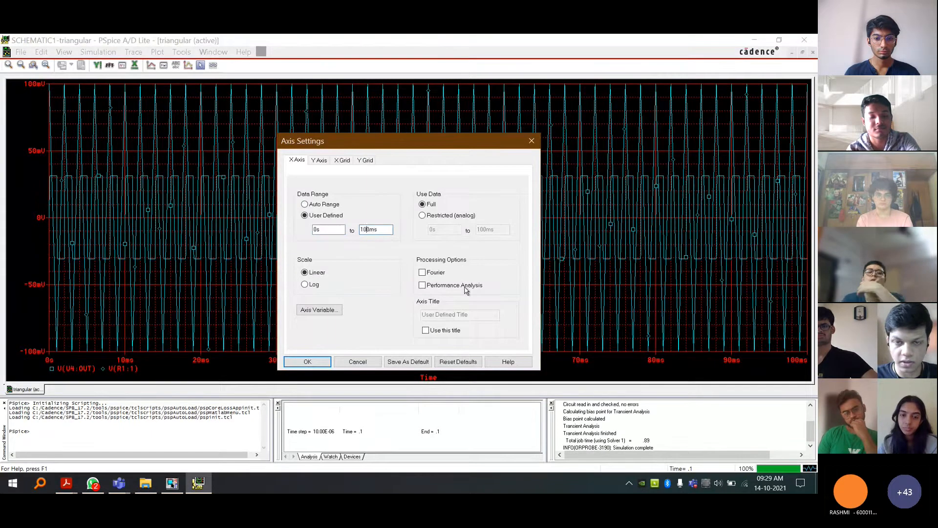
key(Return)
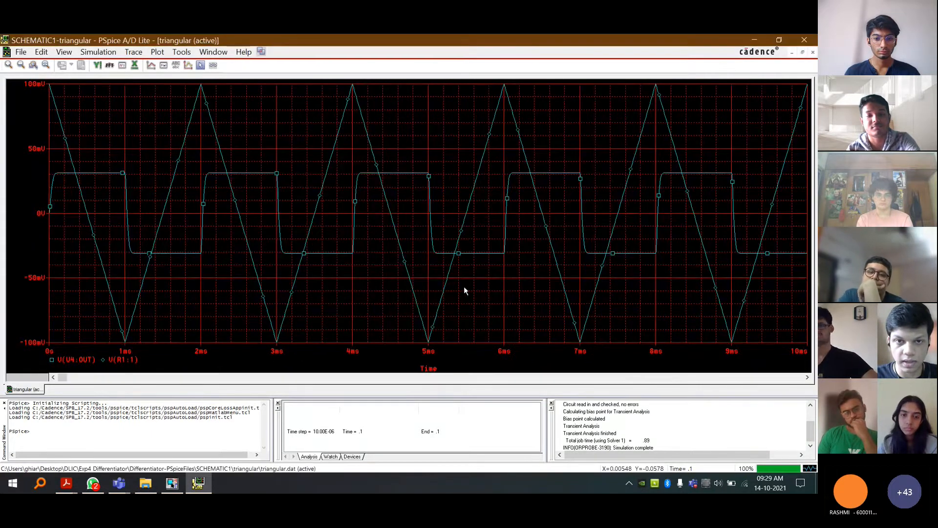
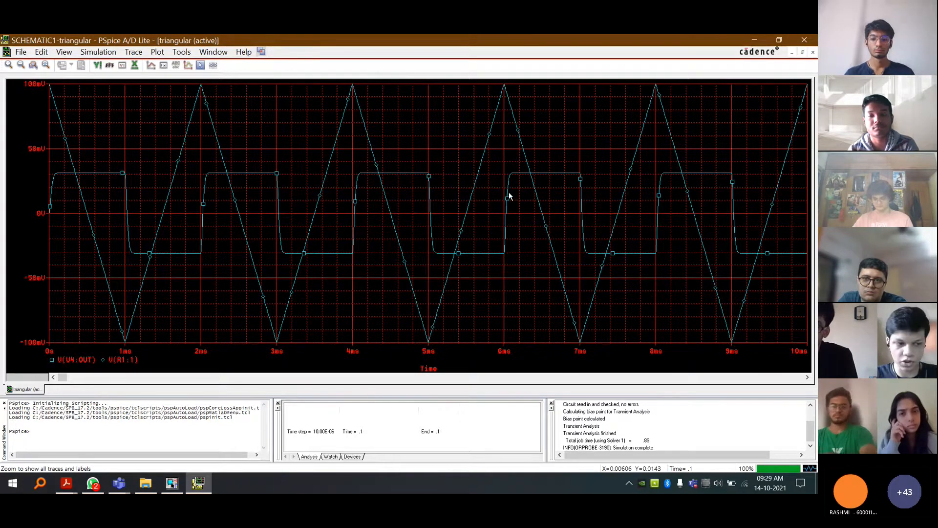
- Try extending the plot's time axis to 100ms and undo the range change
double_click(501, 351)
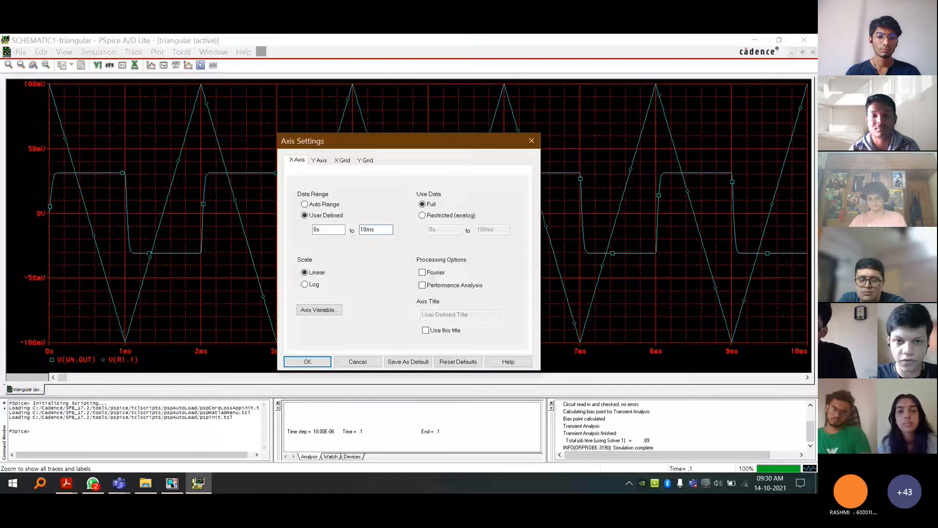
text(0)
key(Return)
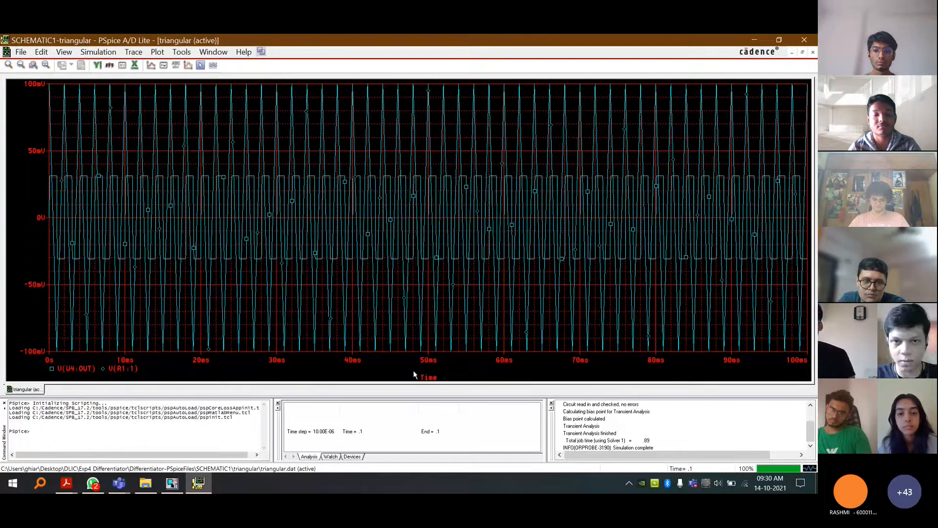
key(ctrl+z)
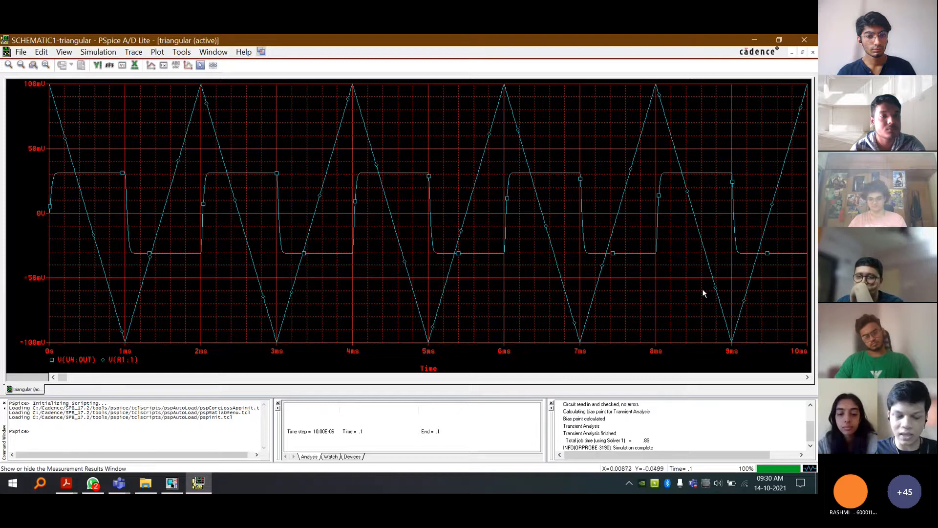
- Close the waveform plot window and set the rise time TR of pulse source V16 to 0.5ms
click(816, 37)
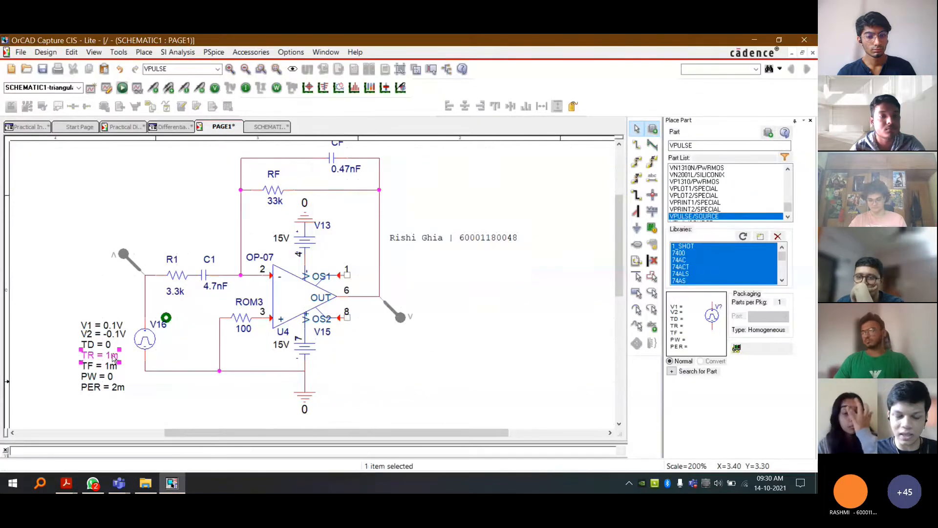
double_click(115, 356)
text(0)
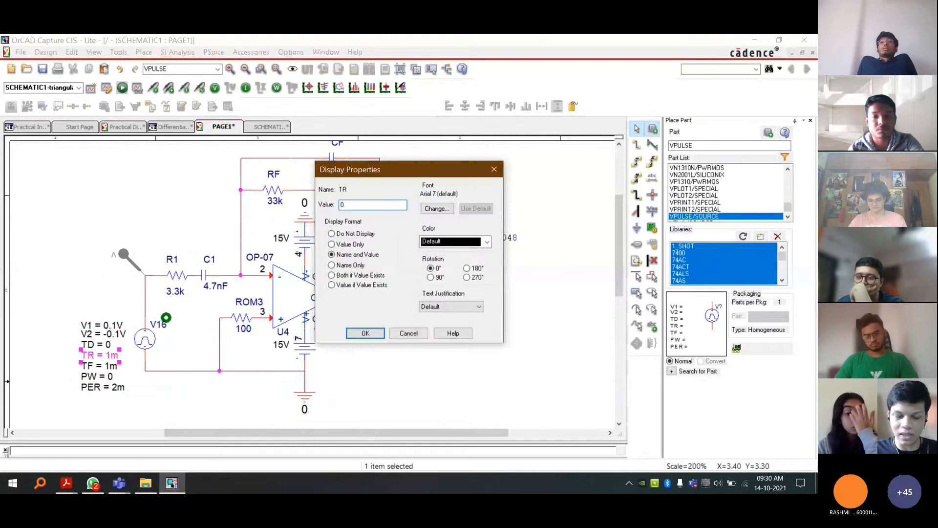
text(.)
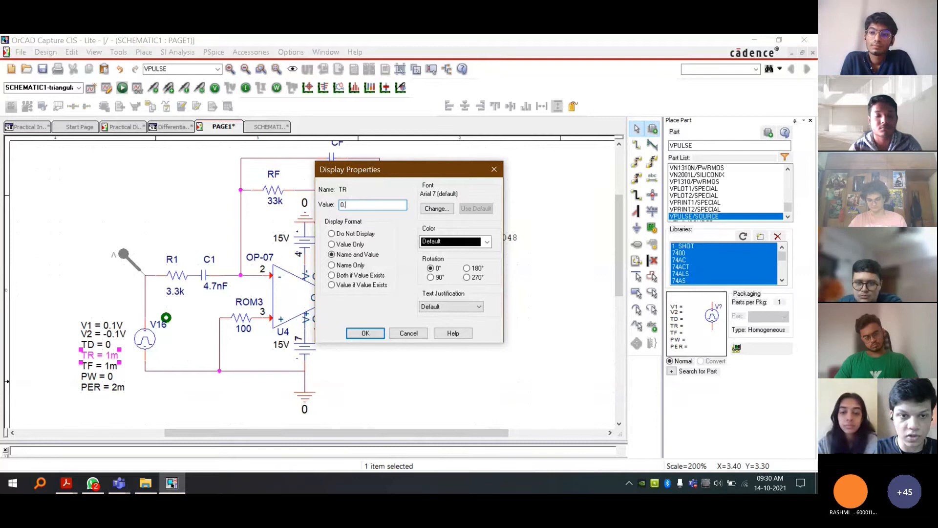
text(.0)
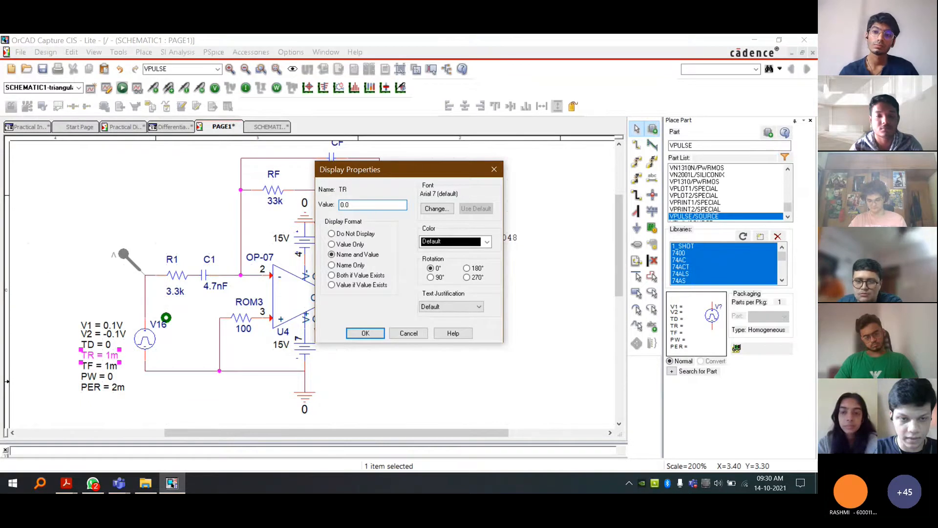
text(.5ms)
key(Return)
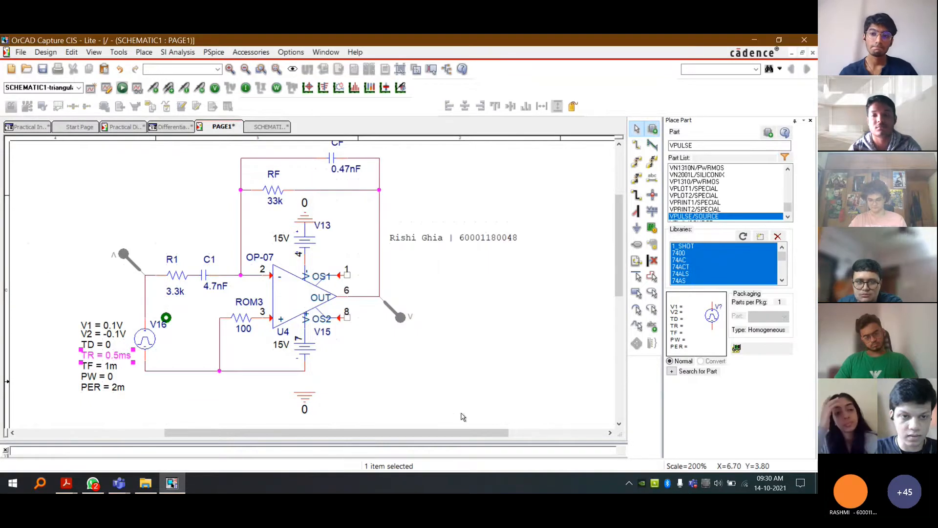
- Set the fall time TF of pulse source V16 to 0.5ms and its period PER to 1ms
double_click(100, 365)
text(0.5ms)
key(Return)
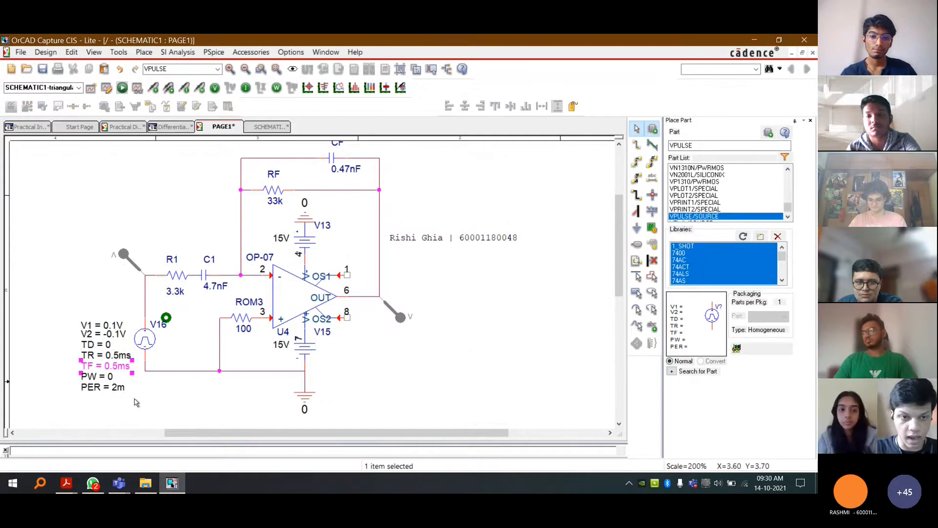
double_click(121, 390)
text(1ms)
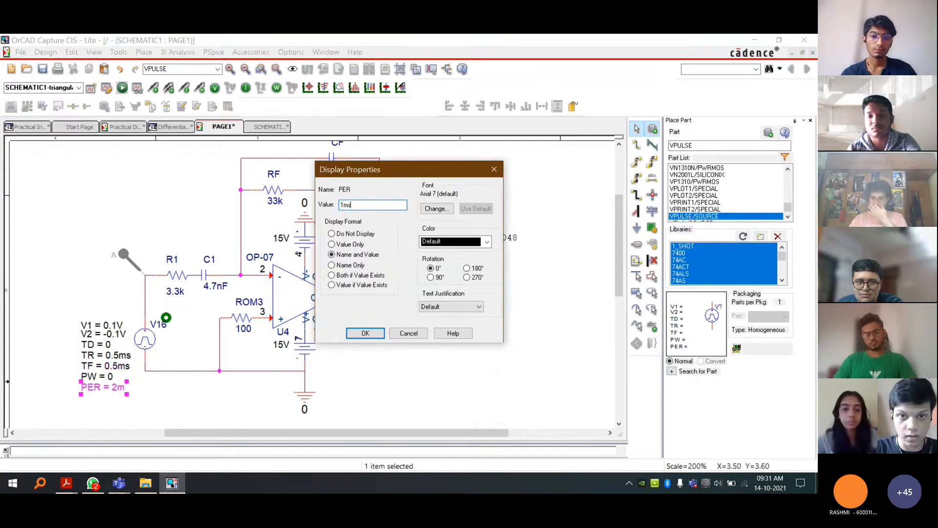
key(Return)
- Run the triangular simulation profile and bring up its waveform plot in PSpice A/D
click(333, 334)
click(123, 88)
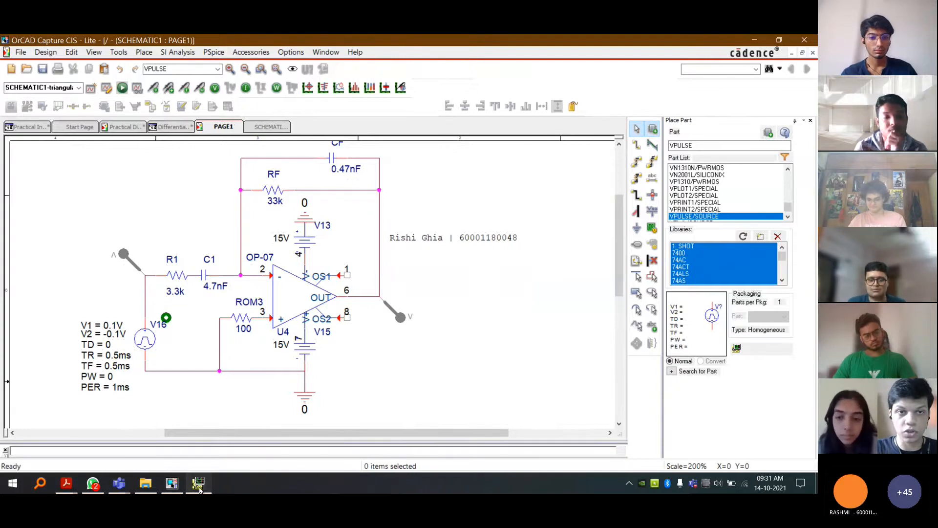
click(199, 487)
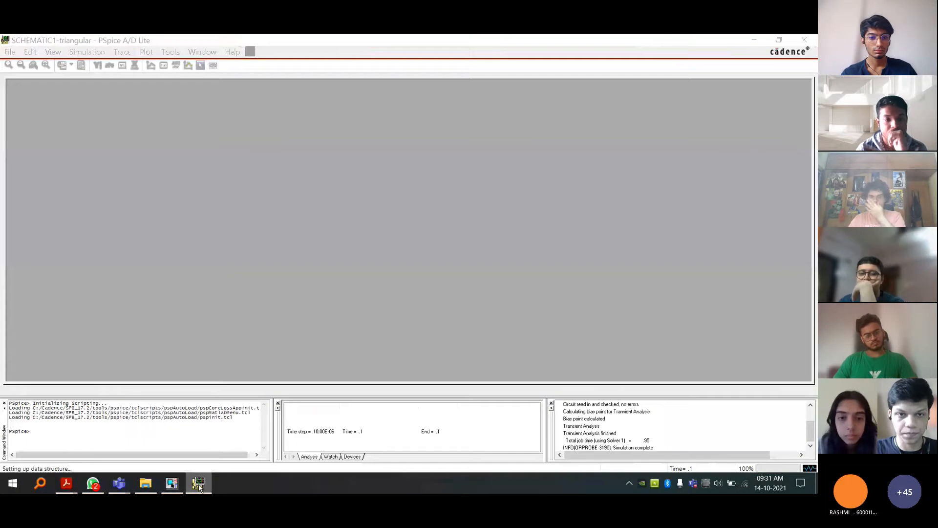
click(199, 487)
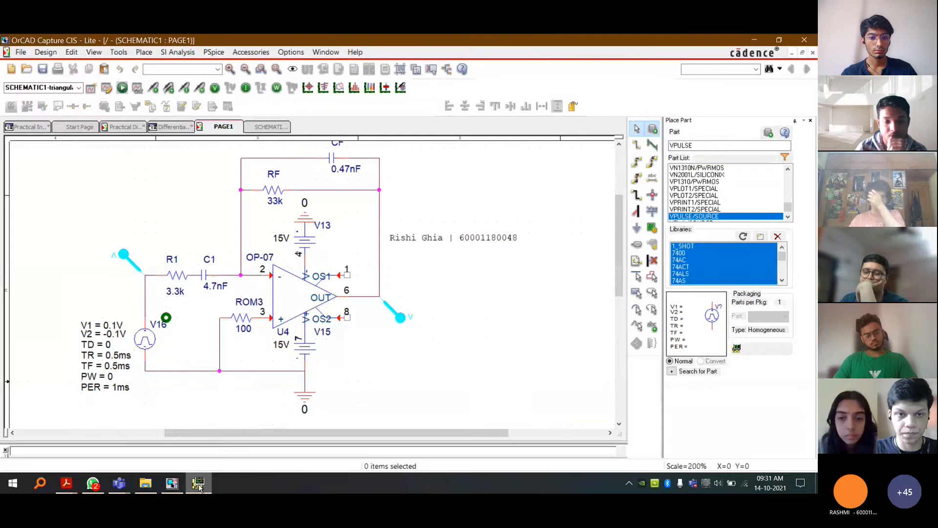
click(199, 487)
- Set the plot's time axis to a user-defined range from 0s to 5ms
click(368, 229)
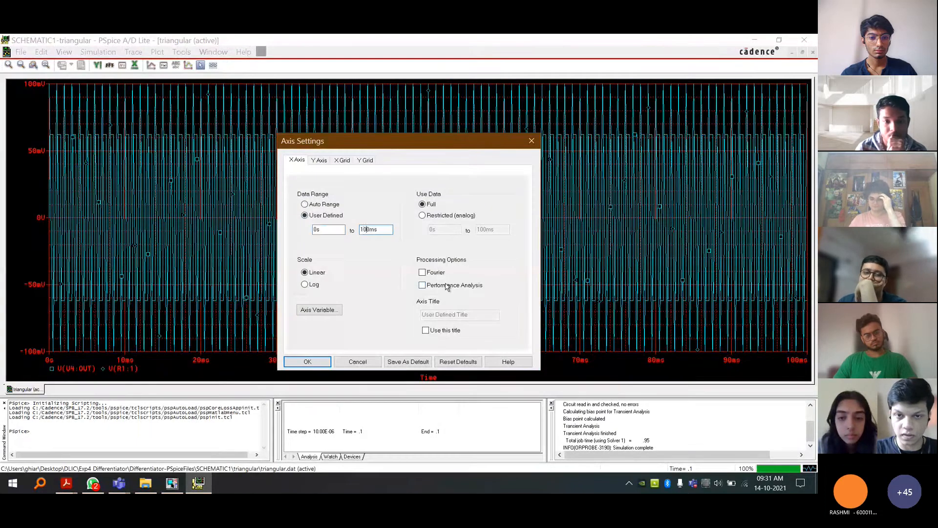
key(Return)
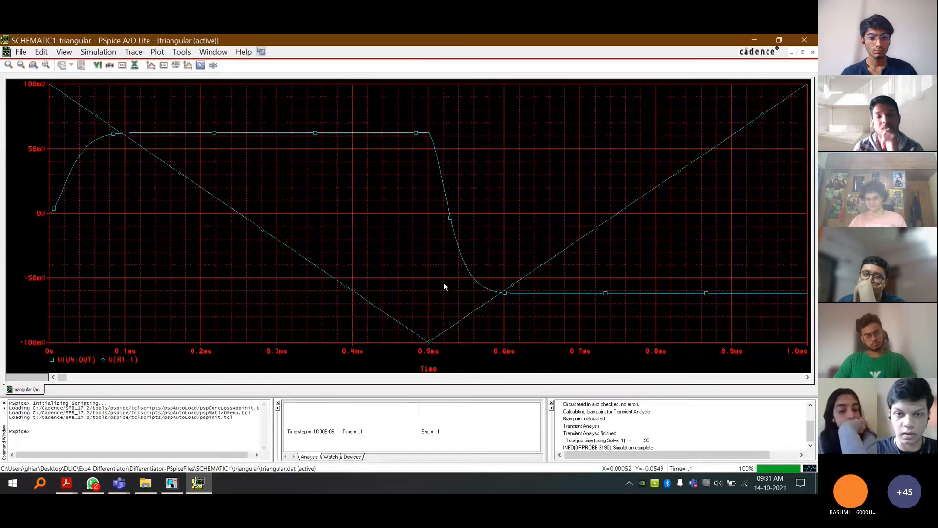
double_click(437, 355)
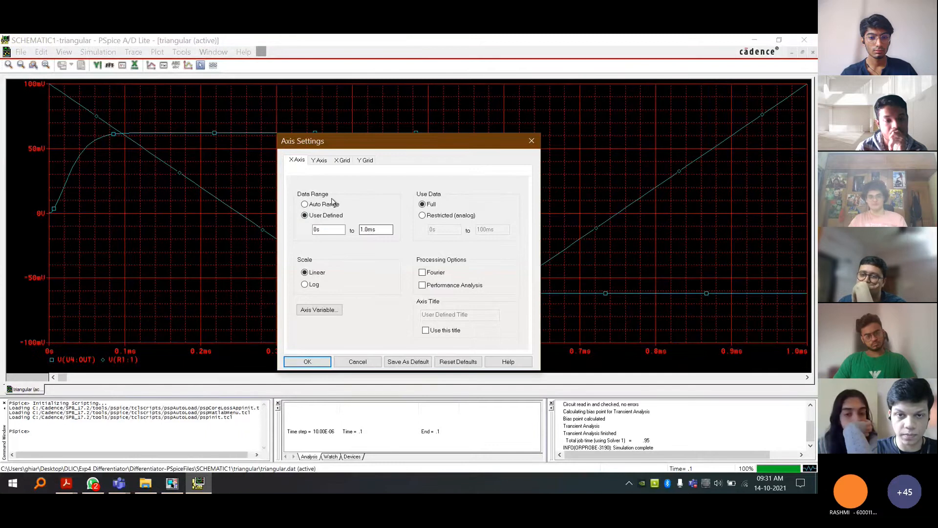
double_click(369, 229)
text(5ms)
key(Return)
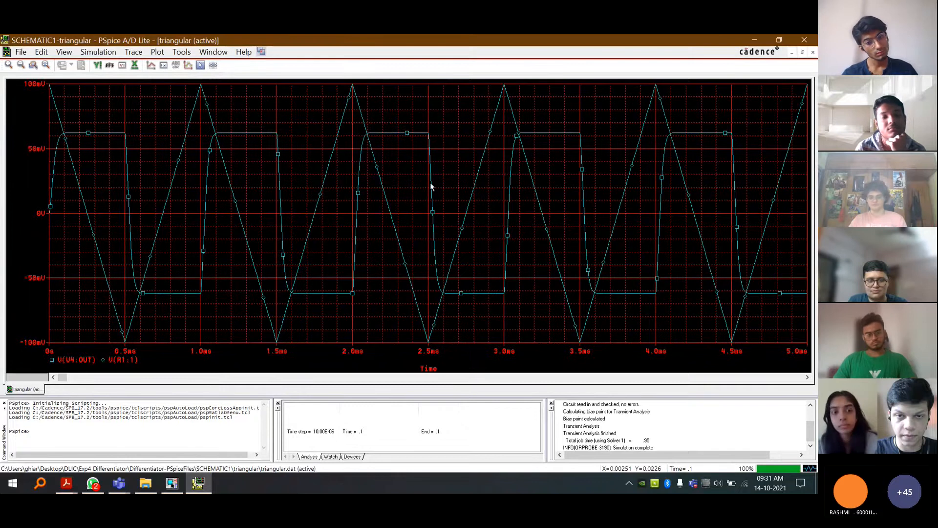
- Review the differentiator circuit in OrCAD Capture, and return to the waveform plot in PSpice A/D
click(171, 483)
click(158, 433)
drag(272, 433, 380, 434)
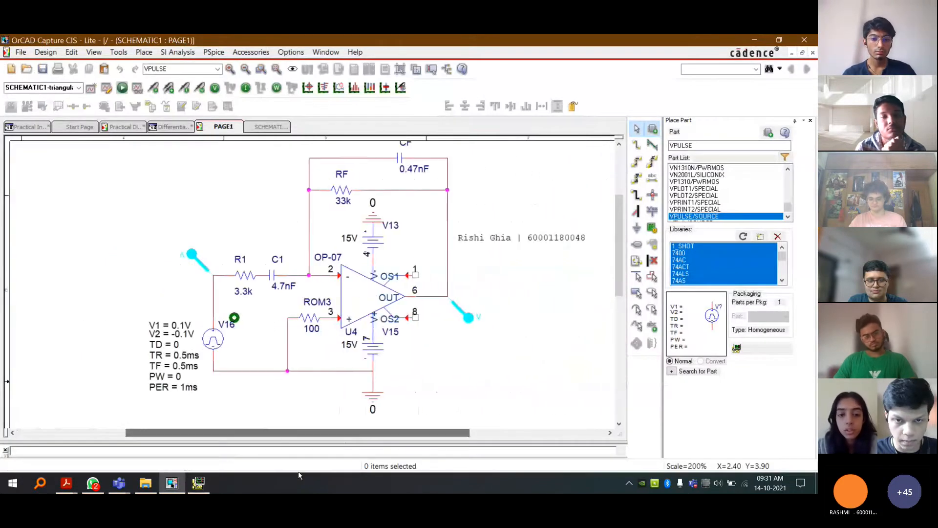
click(199, 483)
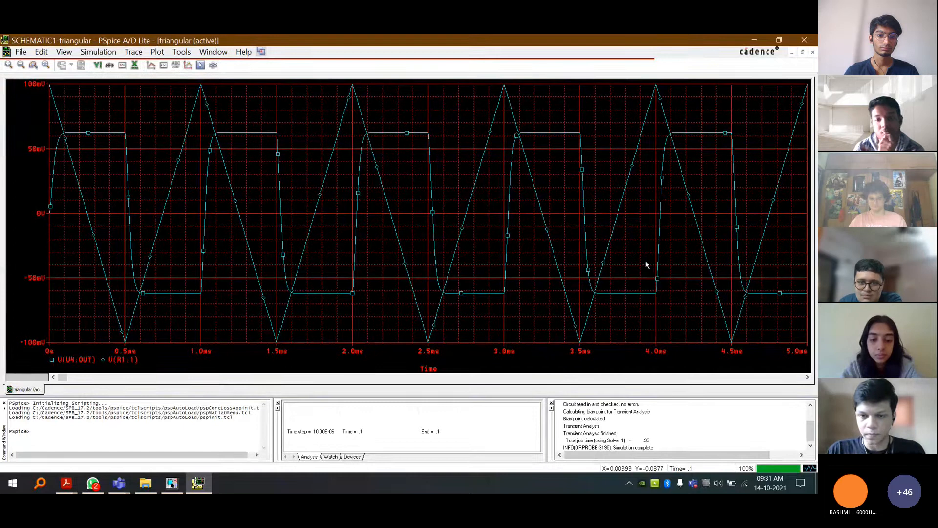
click(128, 486)
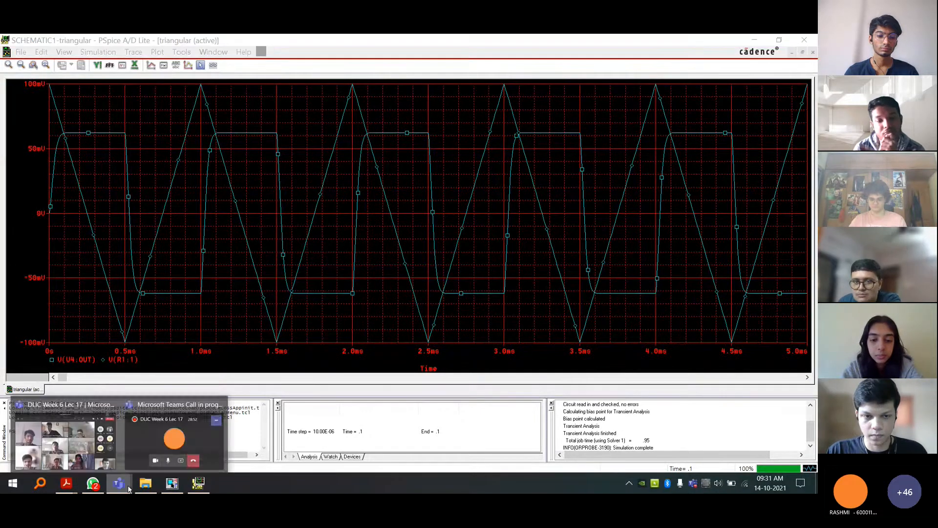
click(504, 374)
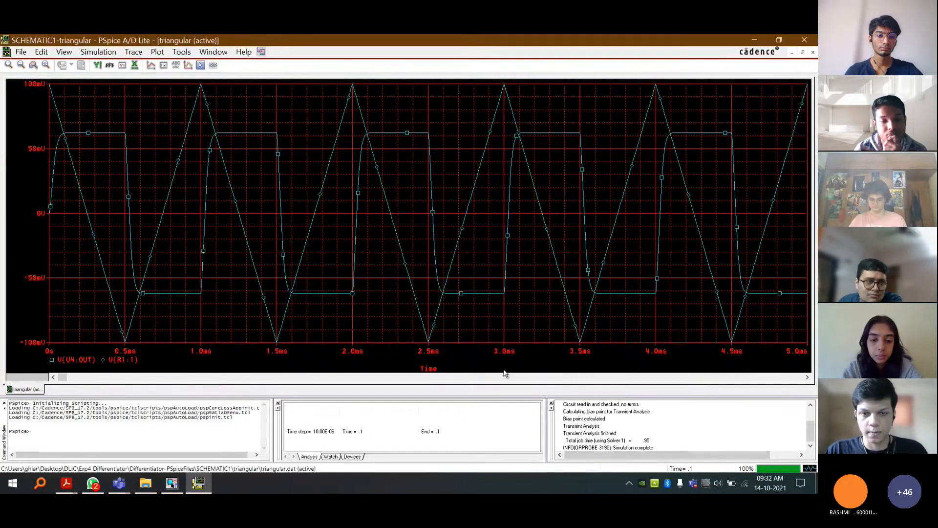
- Close the waveform plot window and set the rise time TR of pulse source V16 to 0.05ms
click(807, 38)
double_click(193, 356)
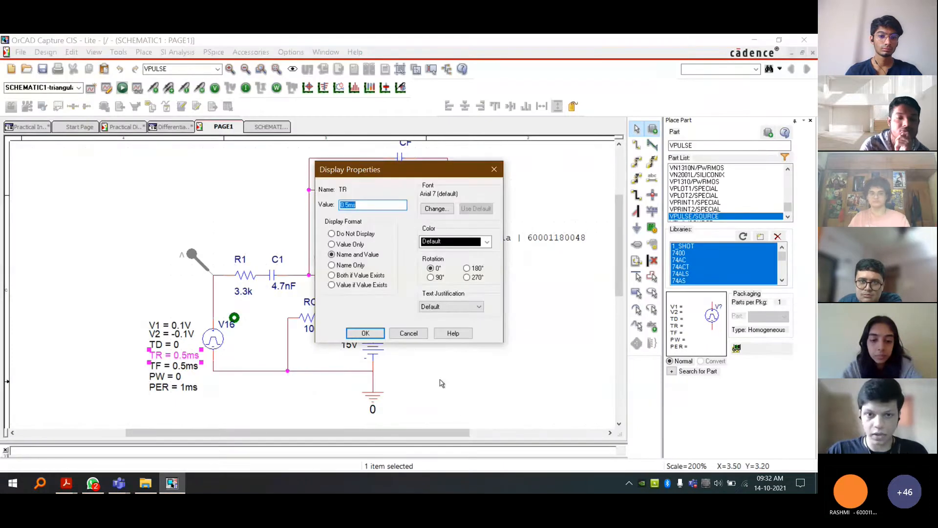
click(345, 205)
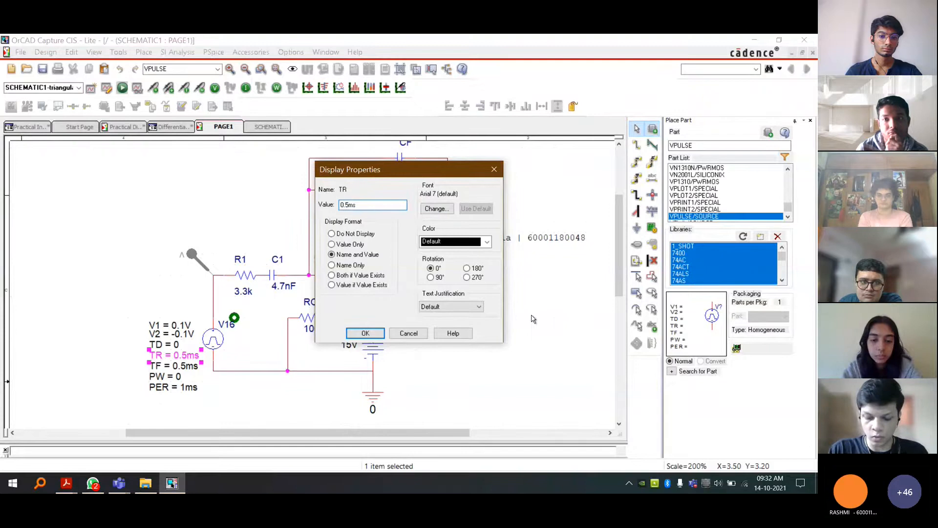
key(Return)
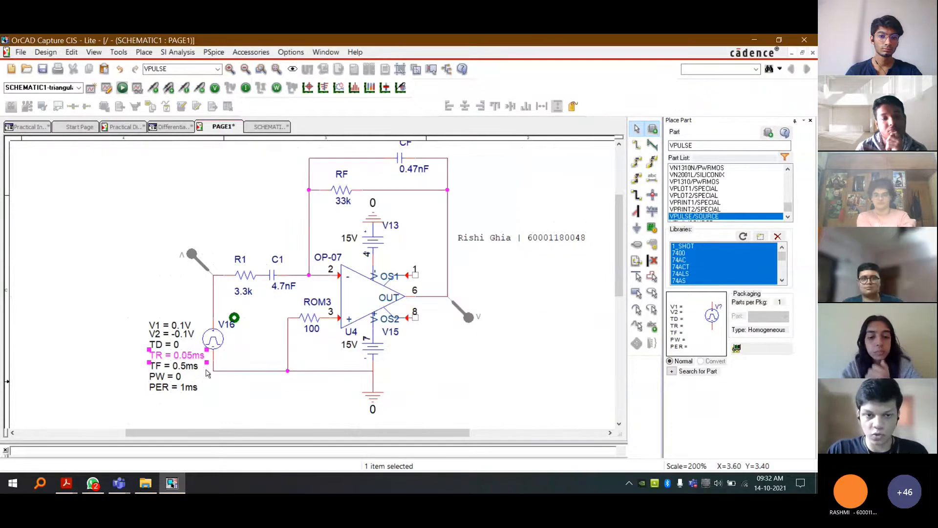
- Set the fall time TF of pulse source V16 to 0.05ms and its period PER to 0.1ms
double_click(189, 369)
click(346, 205)
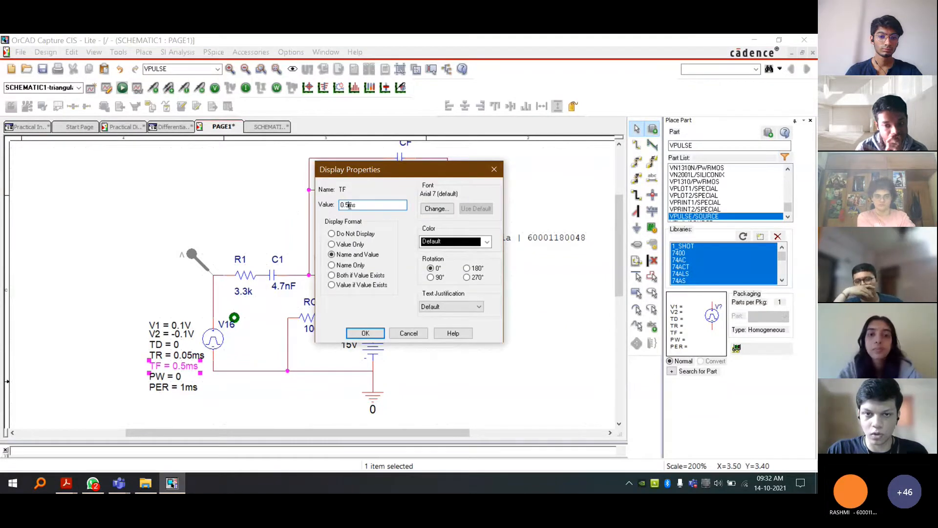
key(Delete)
text(0)
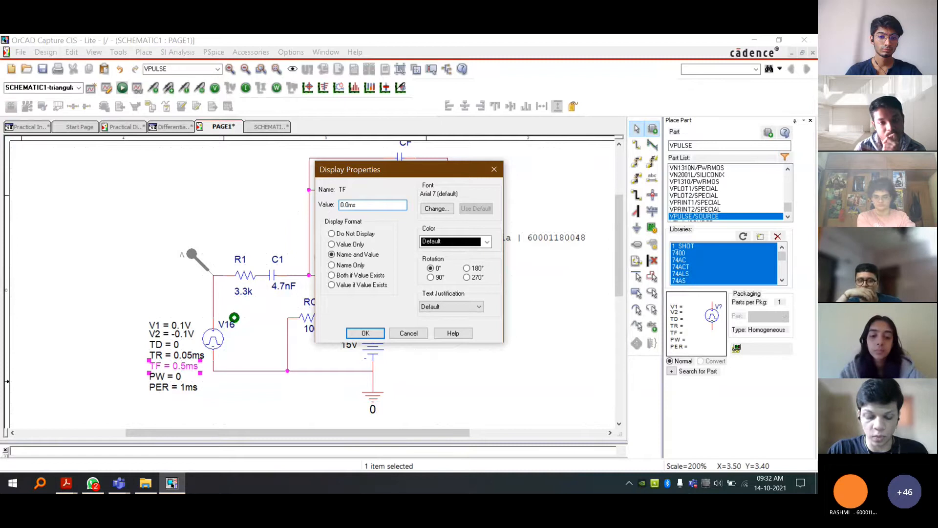
text(5)
key(Return)
double_click(173, 387)
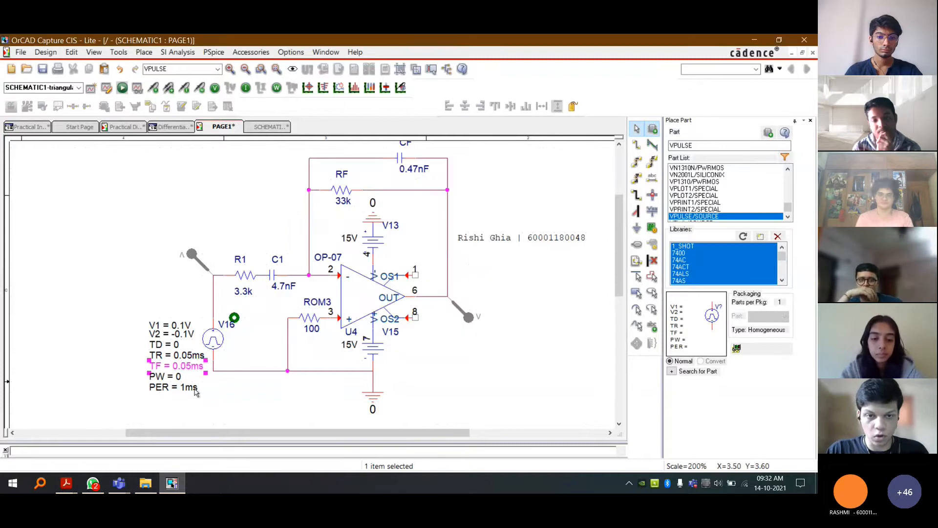
click(344, 205)
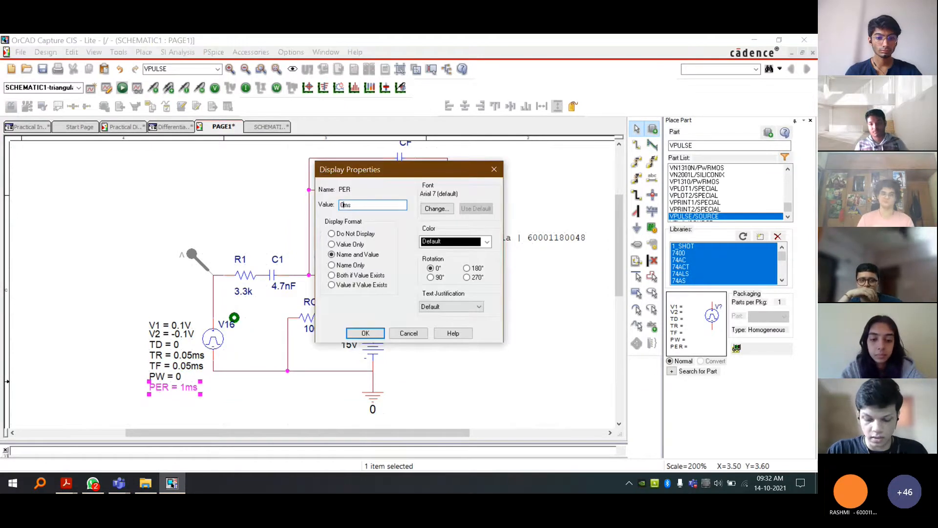
key(Return)
- Rerun the triangular simulation with the shortened pulse timing and open the resulting waveform plot in PSpice A/D
click(112, 200)
click(123, 89)
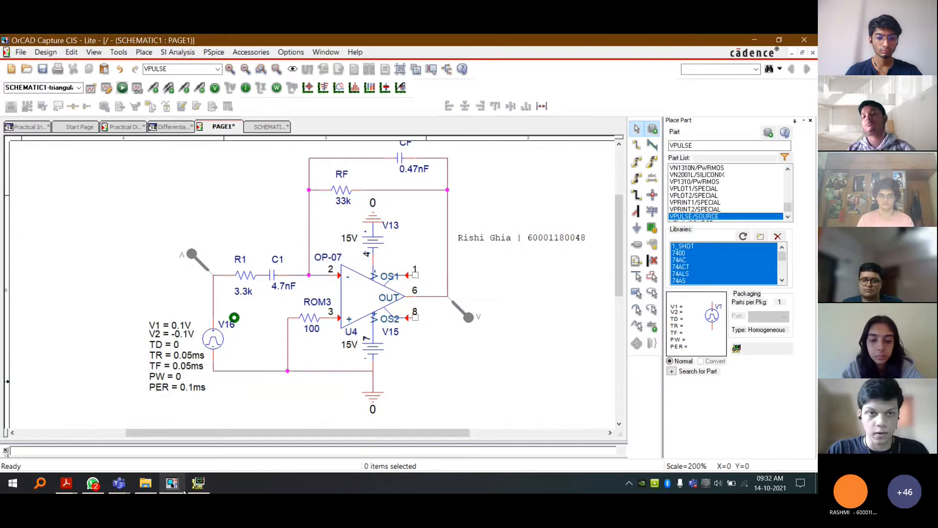
click(201, 485)
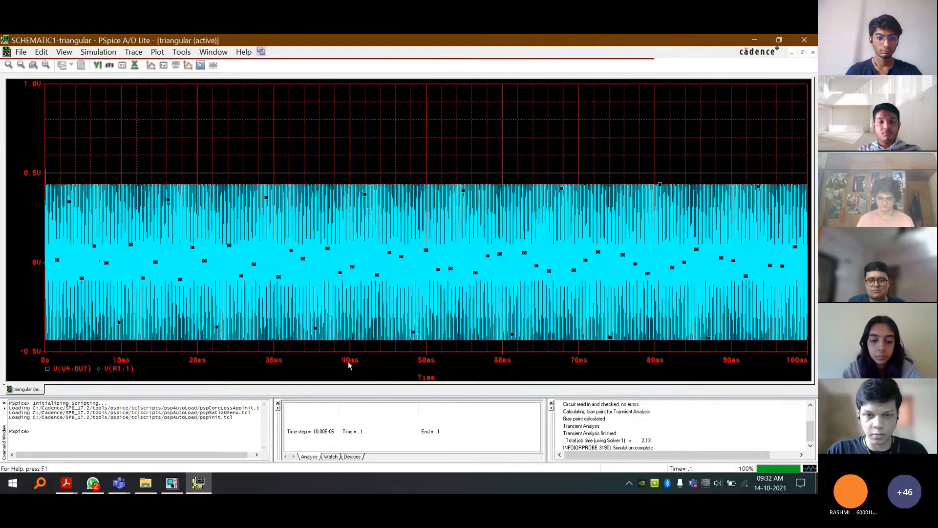
- Set the plot's time axis to a user-defined range from 0s to 1ms
double_click(349, 365)
click(326, 216)
click(370, 229)
key(BackSpace)
key(BackSpace)
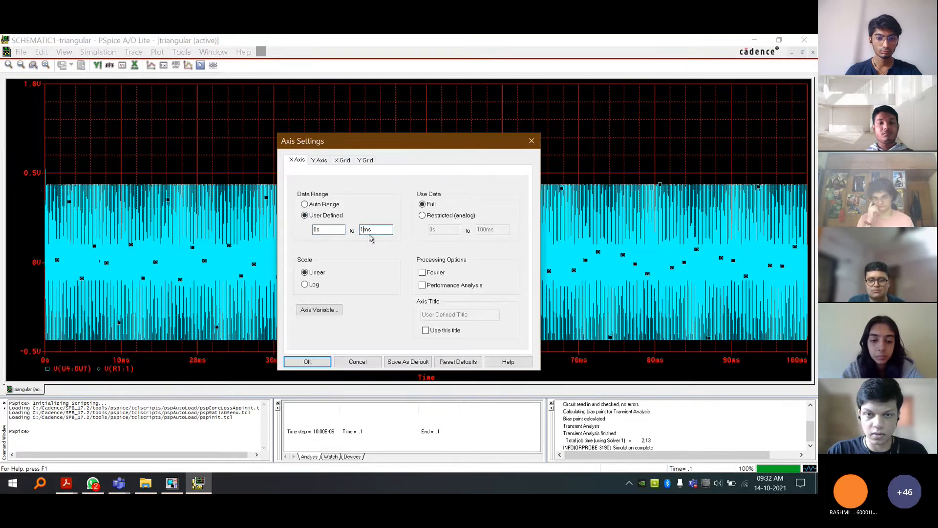
key(Return)
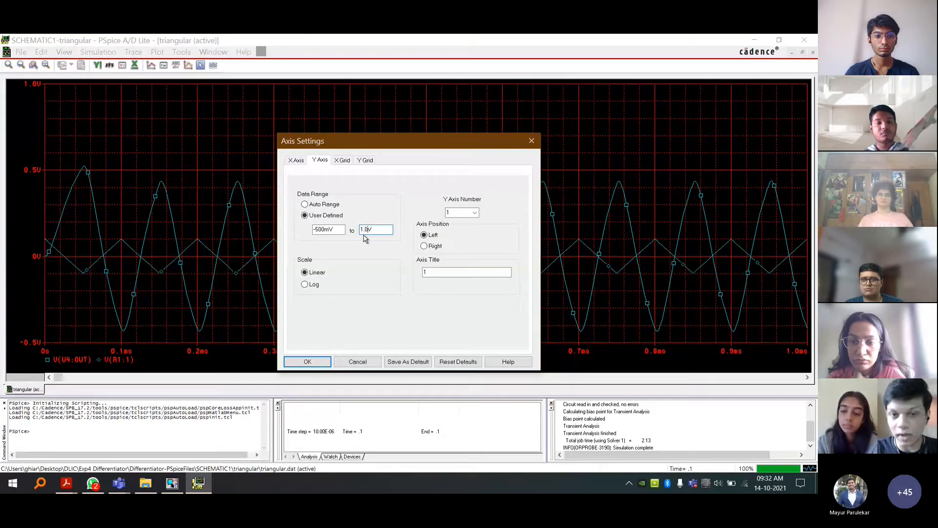
- Set the upper limit of the plot's user-defined Y axis range to 0.500mV
key(BackSpace)
key(BackSpace)
key(BackSpace)
text(0.500mV)
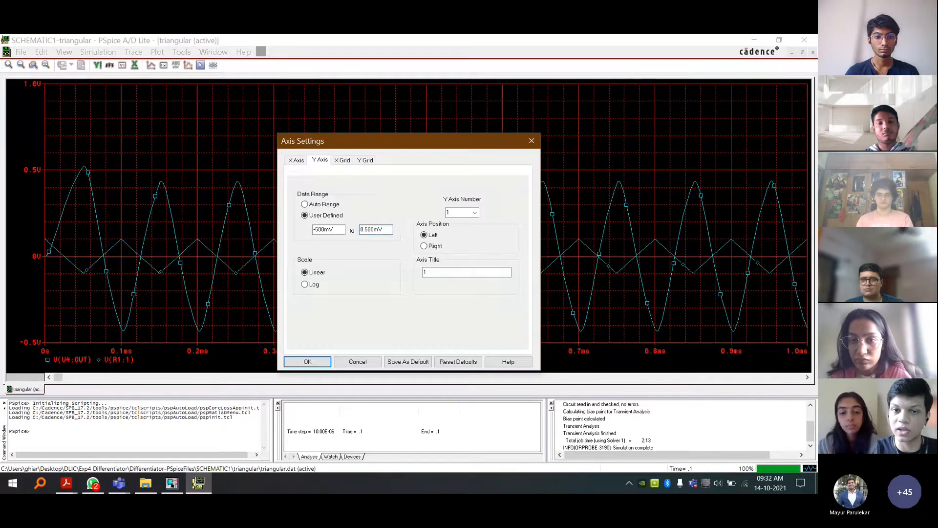
key(Return)
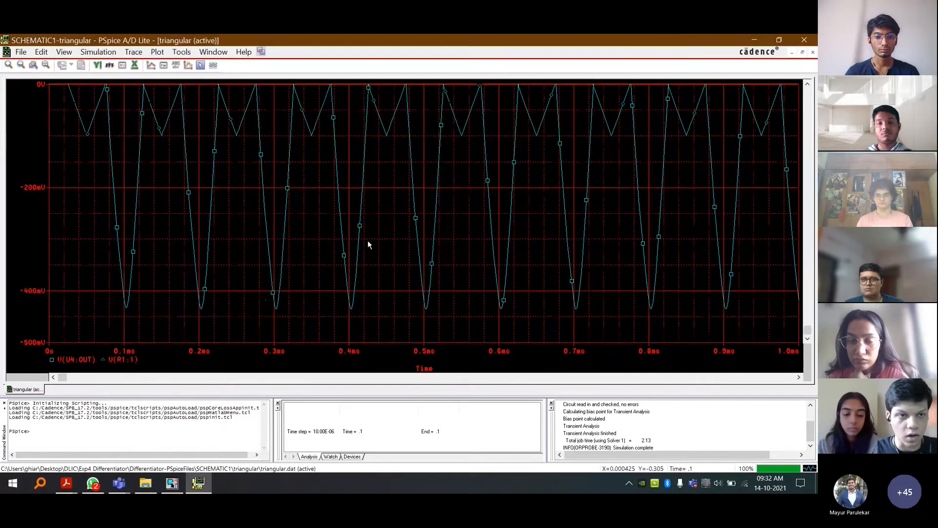
- Change the upper limit of the plot's Y axis range to 500mV
double_click(25, 187)
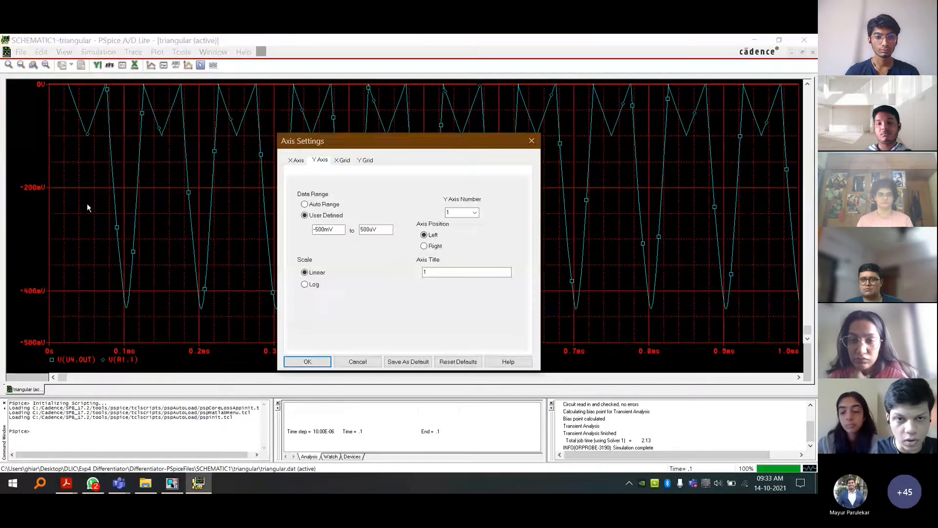
drag(372, 229, 369, 229)
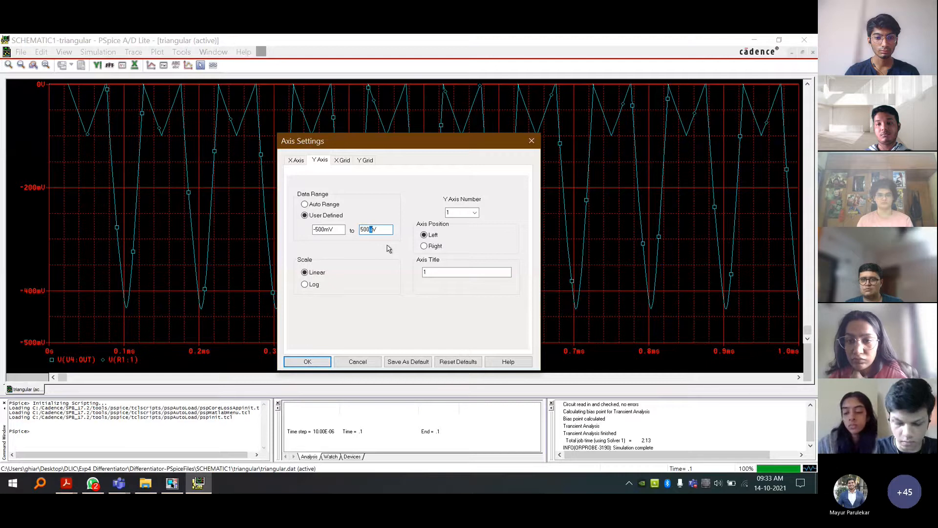
text(m)
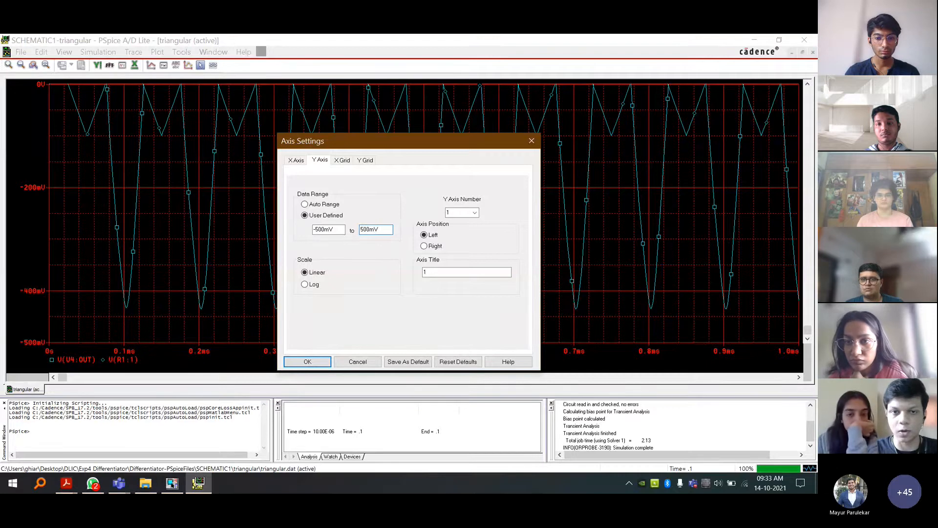
key(Return)
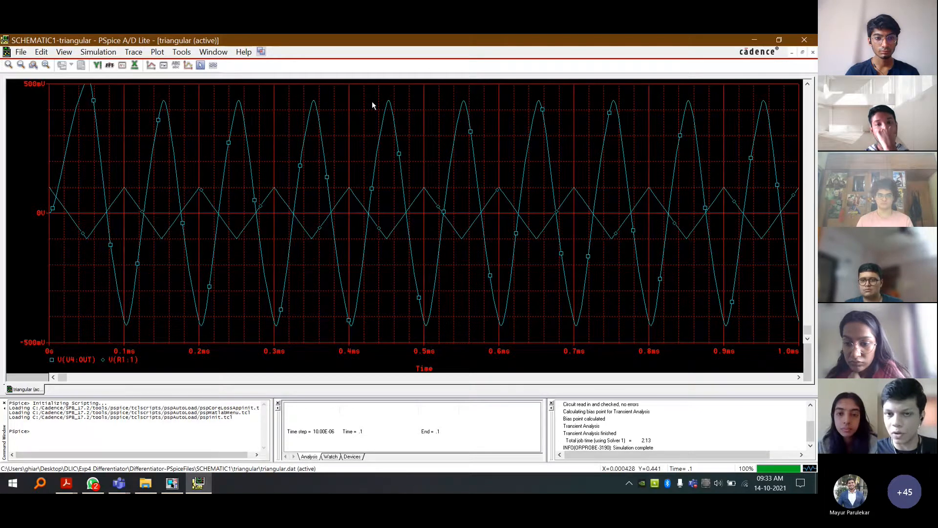
- Close the waveform plot, rerun the triangular simulation from the schematic and bring up the new plot in PSpice A/D
click(805, 38)
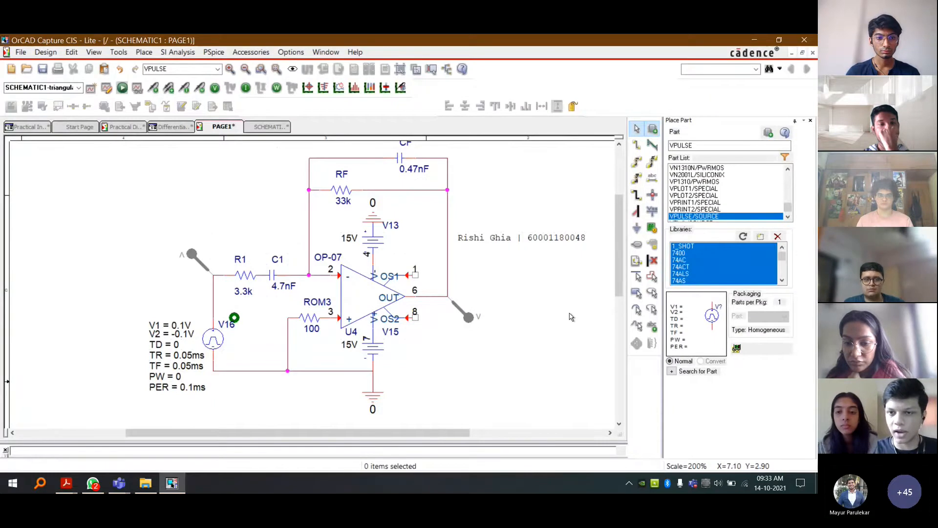
drag(619, 258, 606, 261)
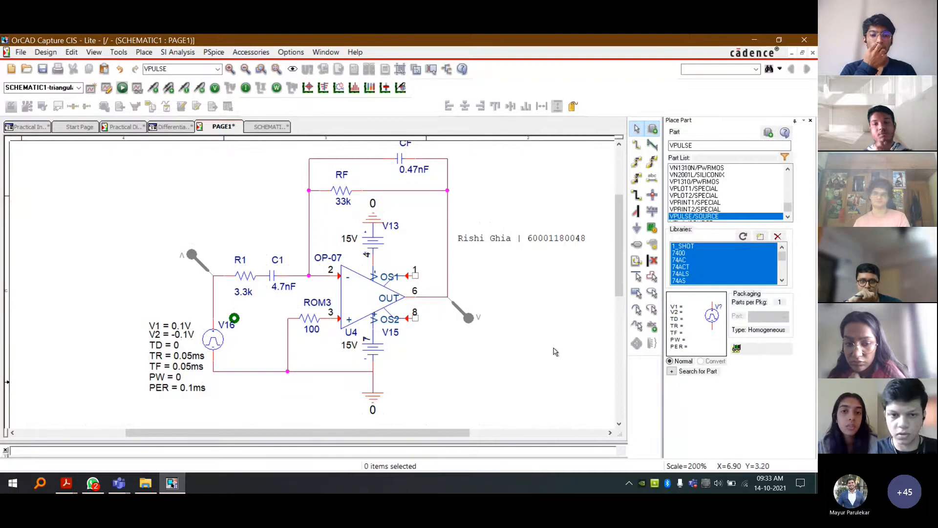
mouse_move(121, 485)
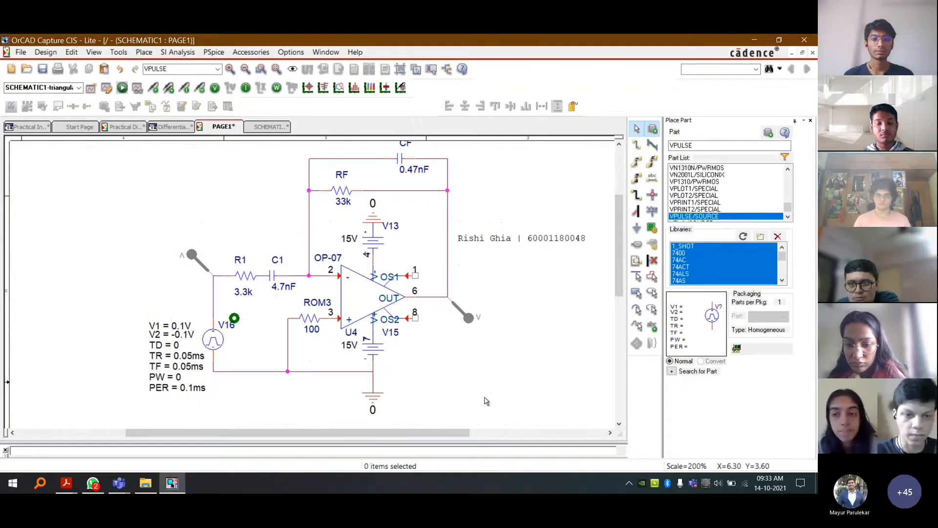
click(122, 87)
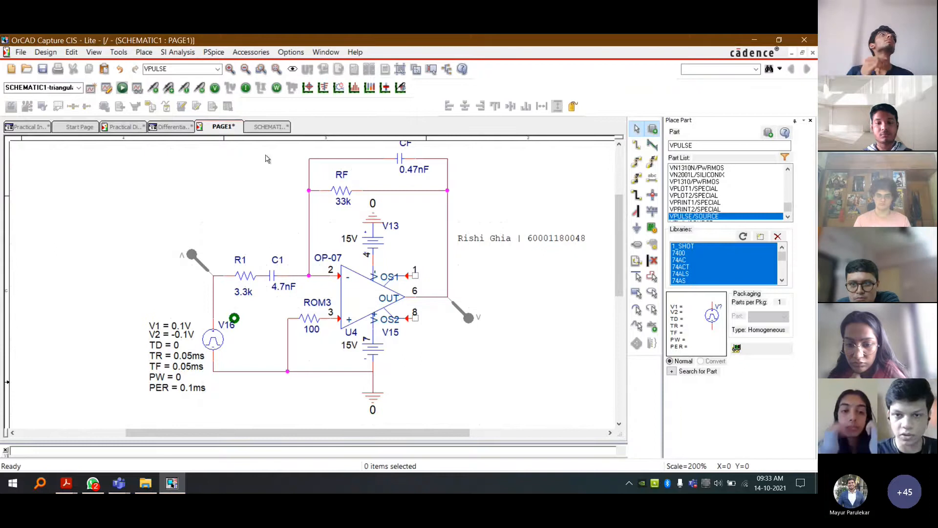
click(204, 486)
click(203, 486)
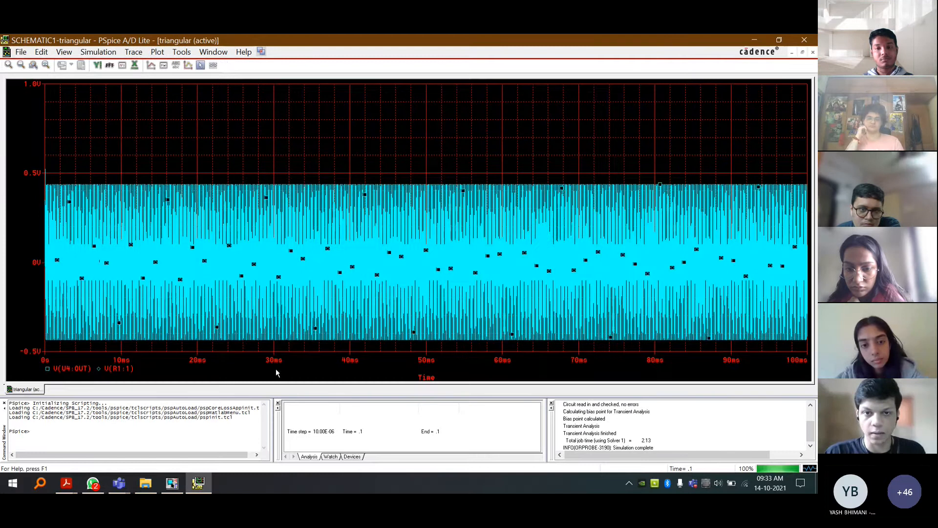
- Set the new plot's time axis to a user-defined range from 0s to 1ms
double_click(276, 369)
click(317, 218)
drag(363, 230, 369, 230)
text(\)
key(Return)
key(Return)
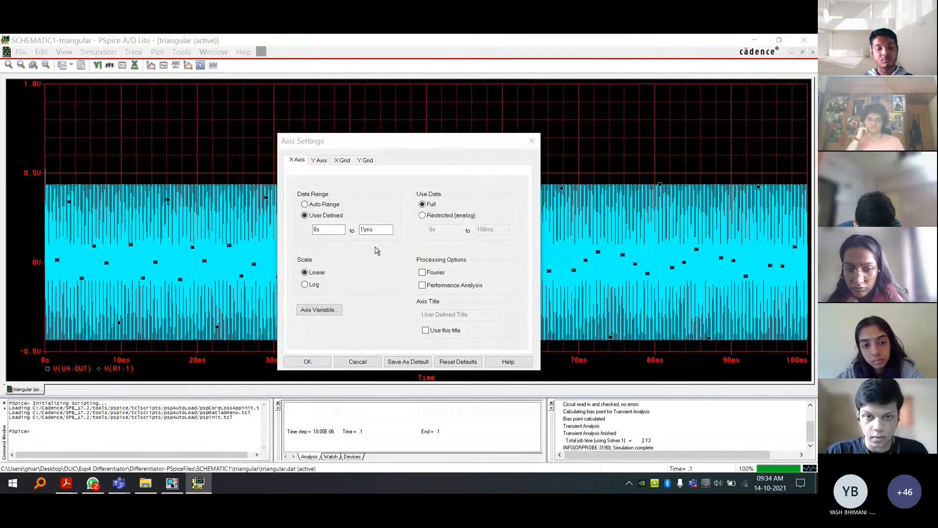
click(363, 230)
key(BackSpace)
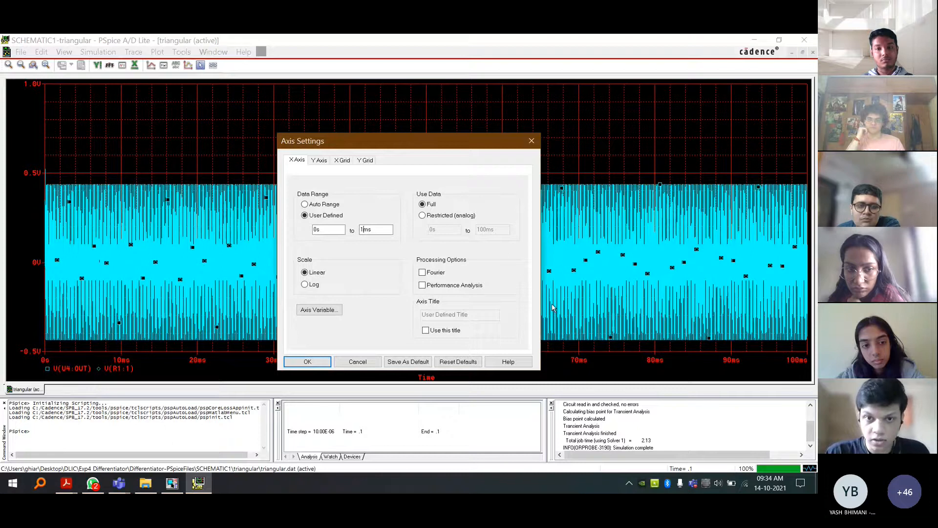
key(Return)
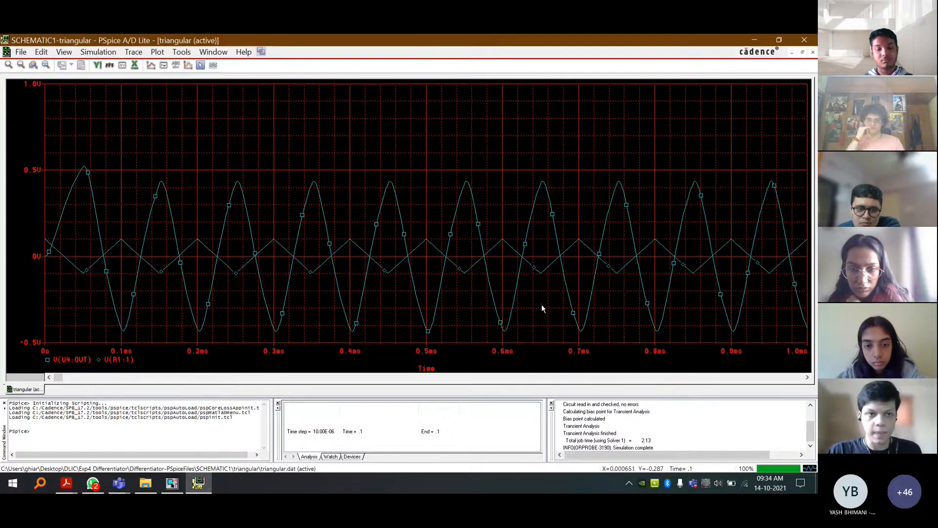
- Set the upper limit of the plot's user-defined Y axis range to 0.5V
double_click(236, 207)
click(322, 216)
click(370, 228)
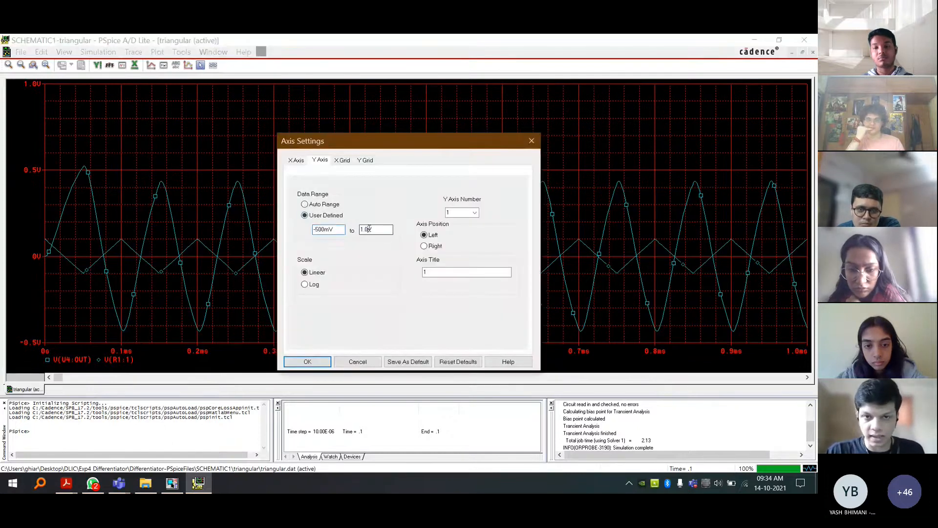
key(BackSpace)
key(BackSpace)
key(BackSpace)
text(0.5)
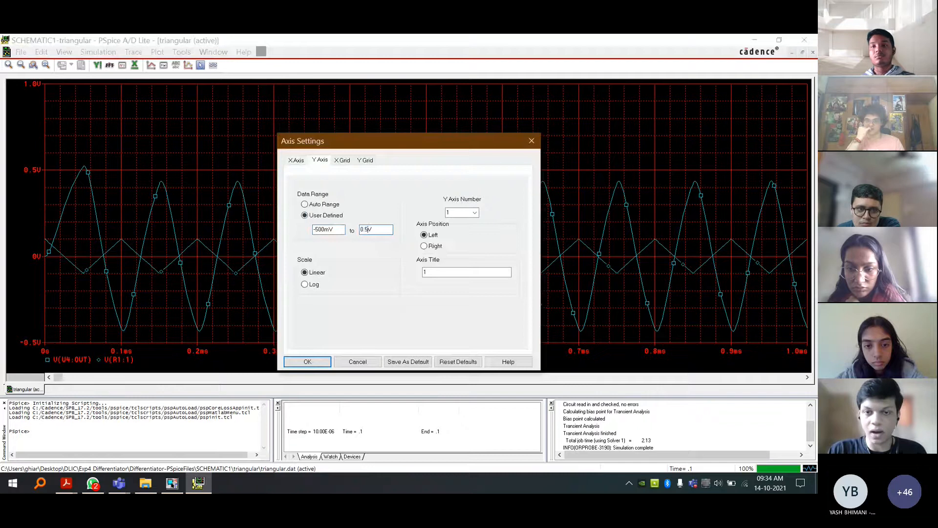
key(Return)
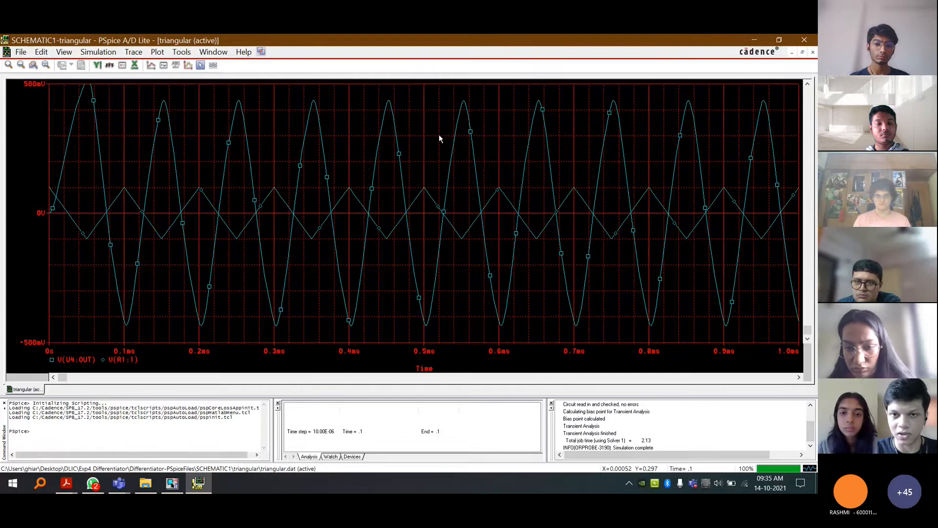
drag(443, 110, 481, 326)
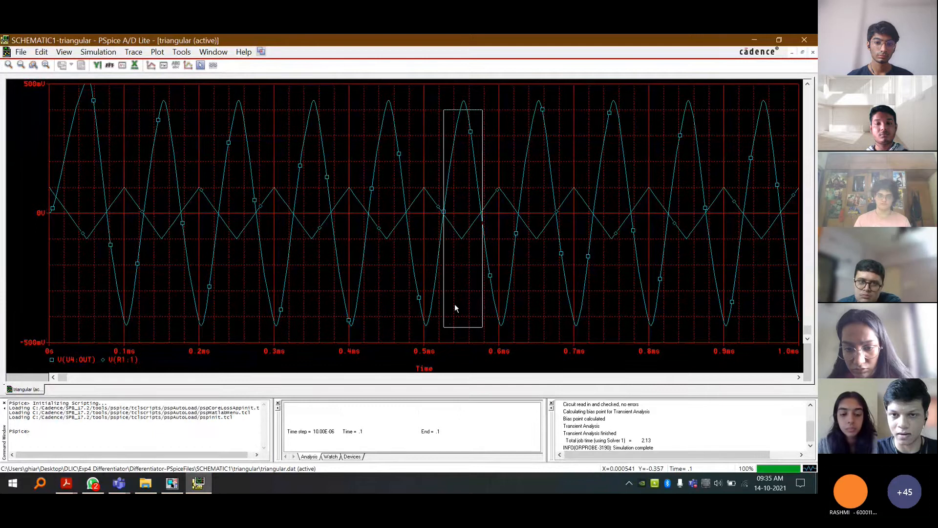
click(452, 177)
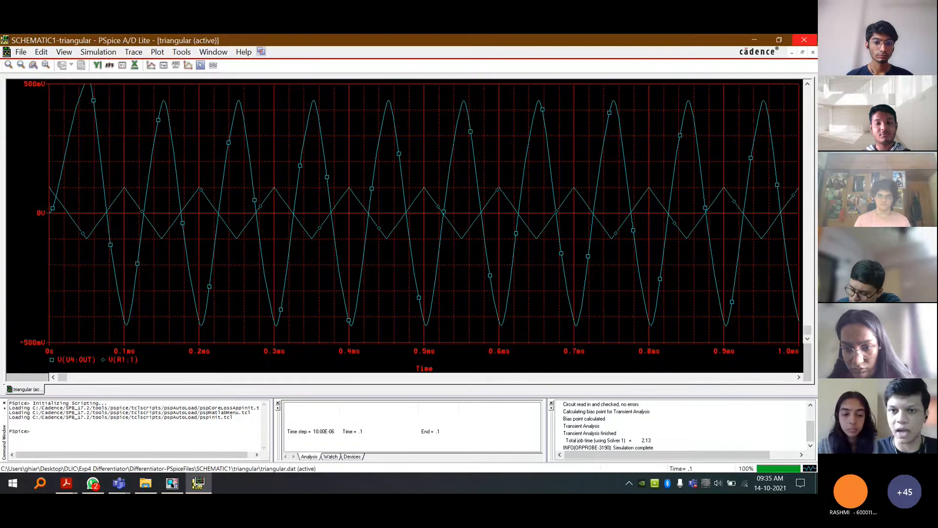
- Close the waveform plot and delete the VPULSE input source together with the short wire stub below it
click(804, 40)
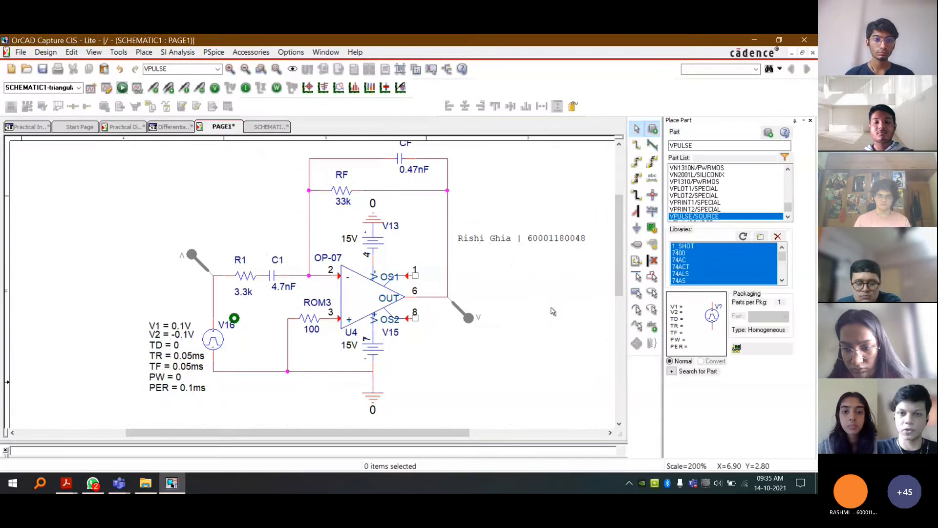
click(216, 341)
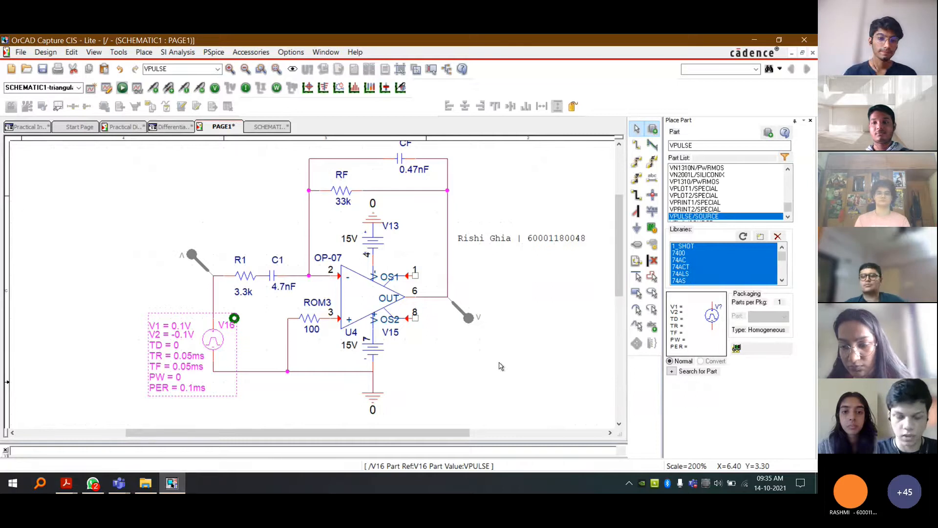
key(Delete)
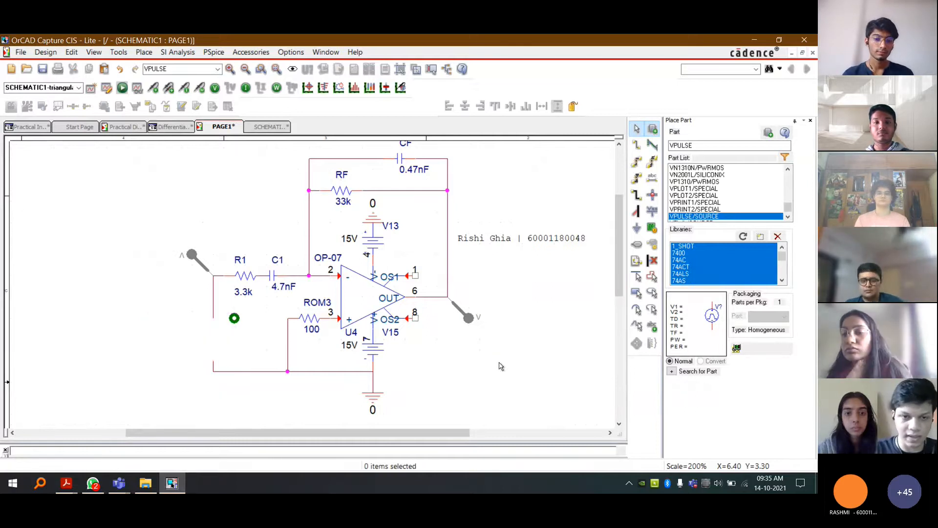
click(218, 367)
key(Delete)
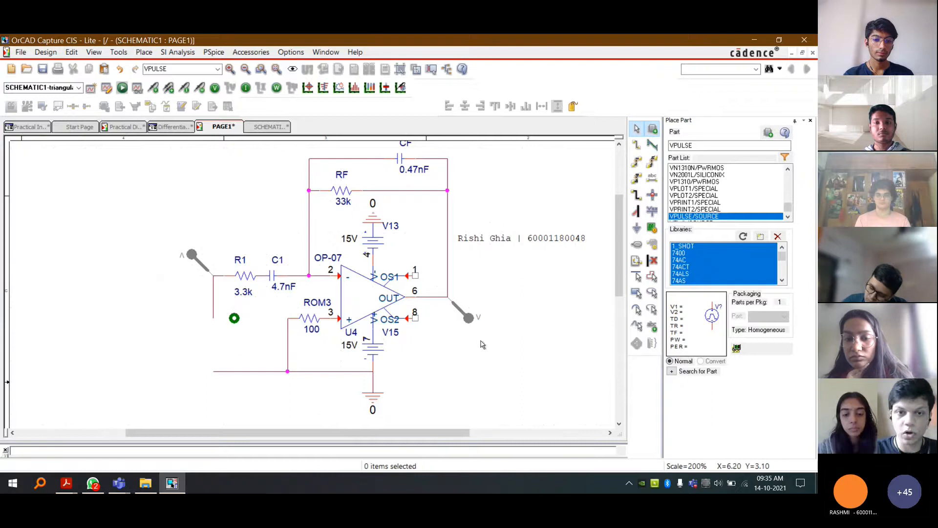
- Search the PSpice parts for V_Sq, place a V_SQUARE source beside the differentiator input and close the part search
click(171, 53)
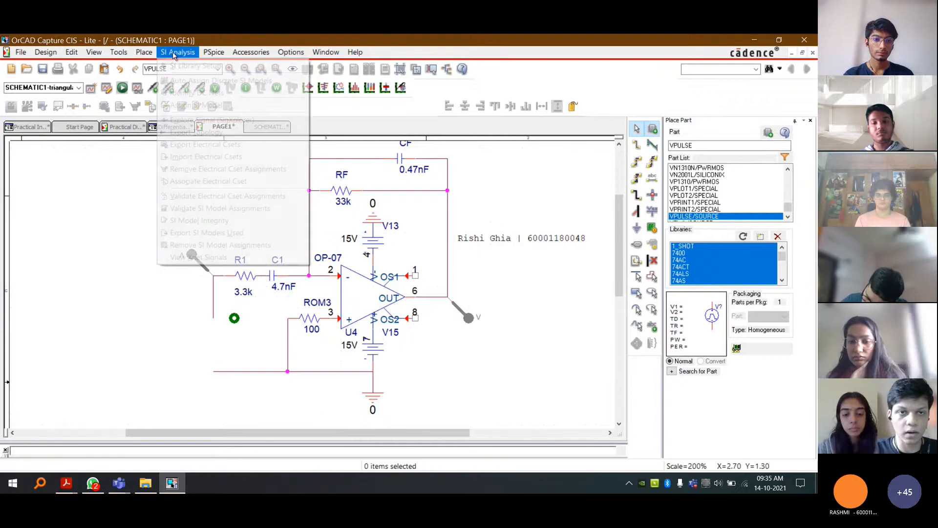
mouse_move(152, 53)
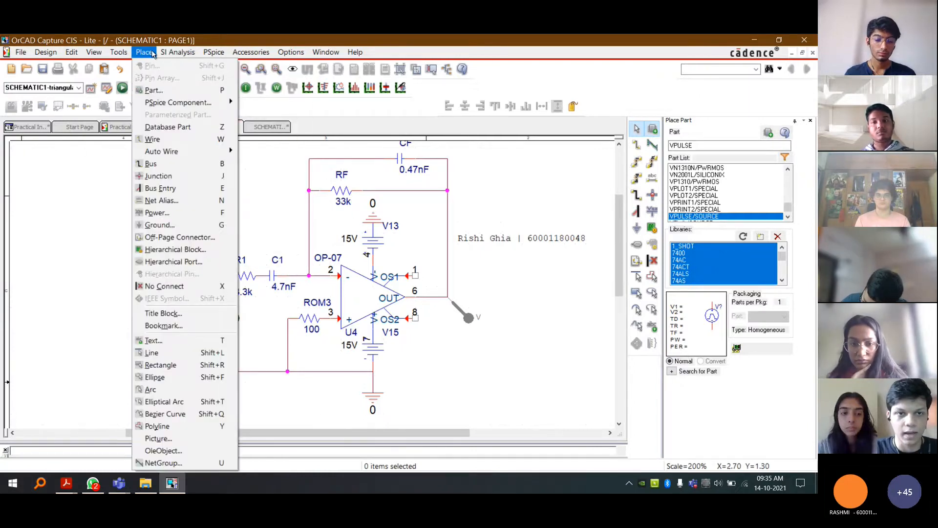
mouse_move(164, 107)
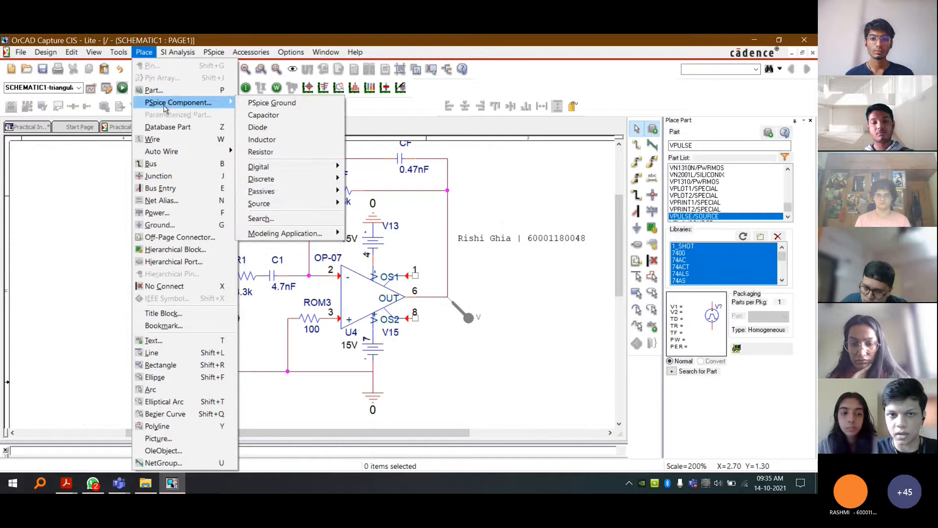
mouse_move(303, 204)
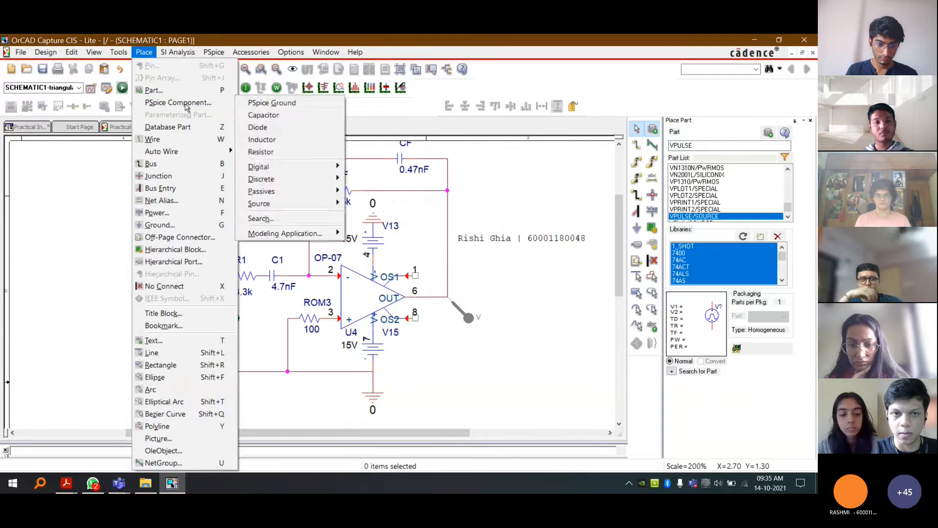
click(263, 219)
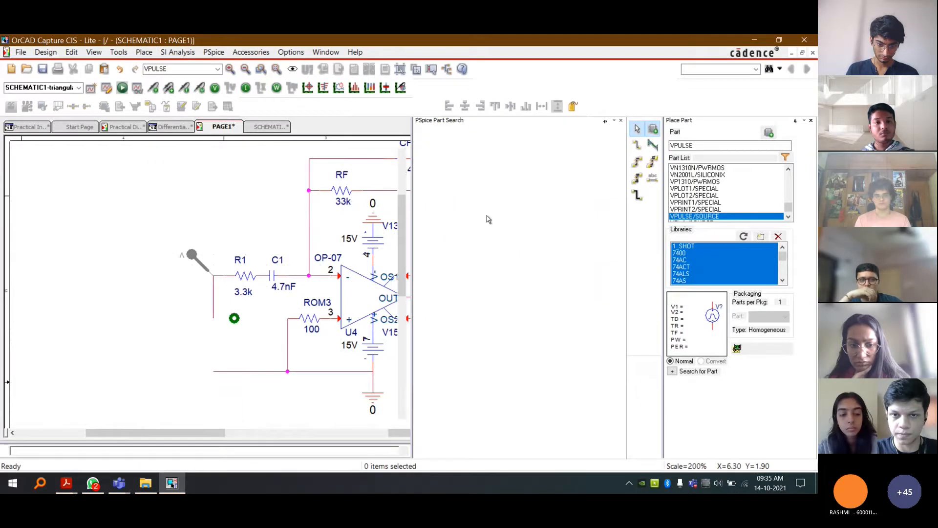
scroll(459, 364, down, 8)
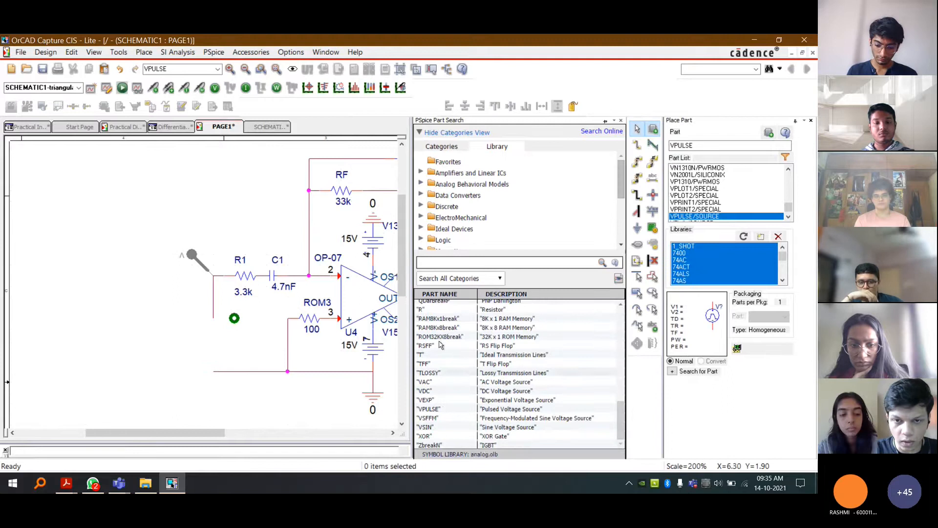
click(442, 262)
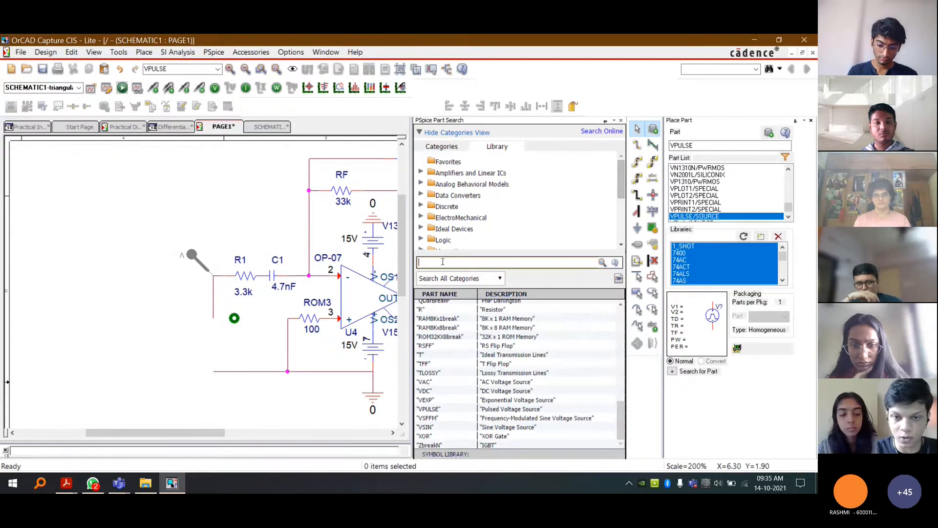
text(V_Sq)
double_click(434, 305)
drag(234, 354, 163, 323)
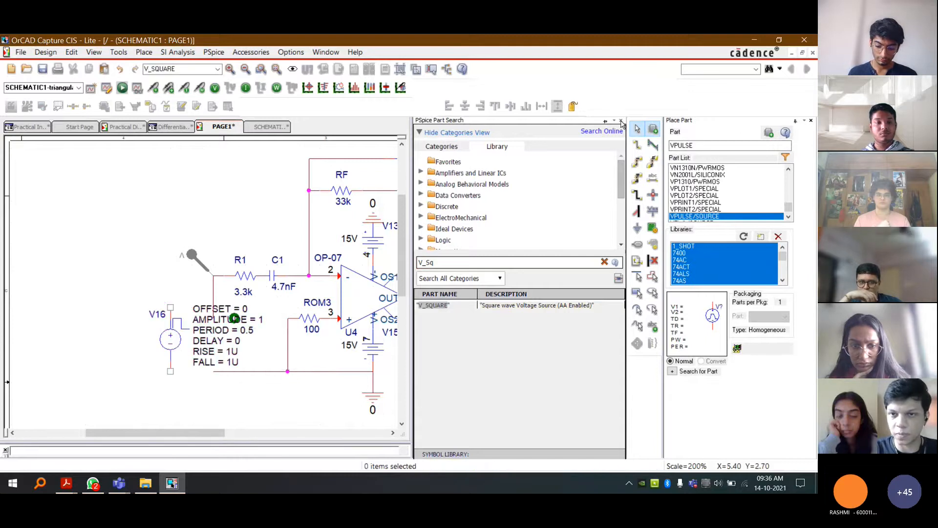
click(620, 120)
- Delete the leftover wire under the input node, then mirror the square source horizontally and align it between that node and the ground line
click(215, 311)
key(Delete)
drag(174, 344, 217, 343)
right_click(217, 344)
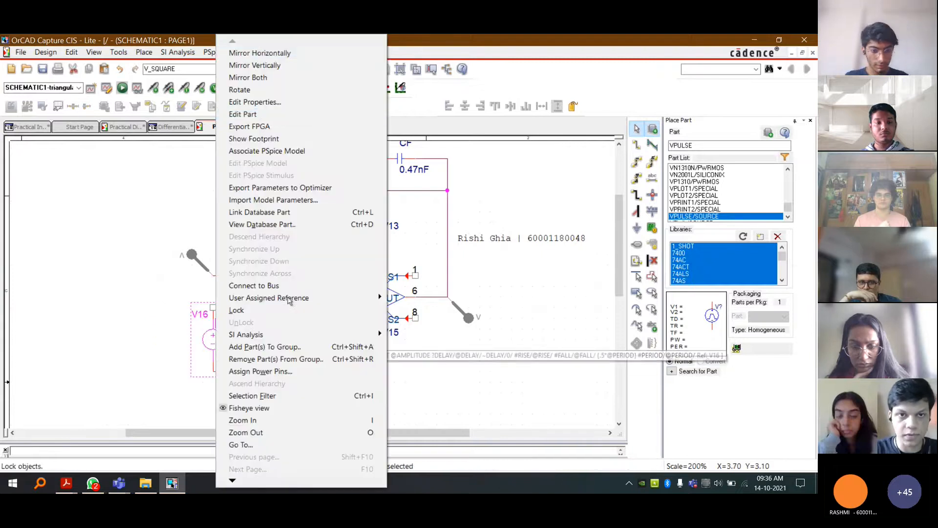
click(262, 54)
click(191, 387)
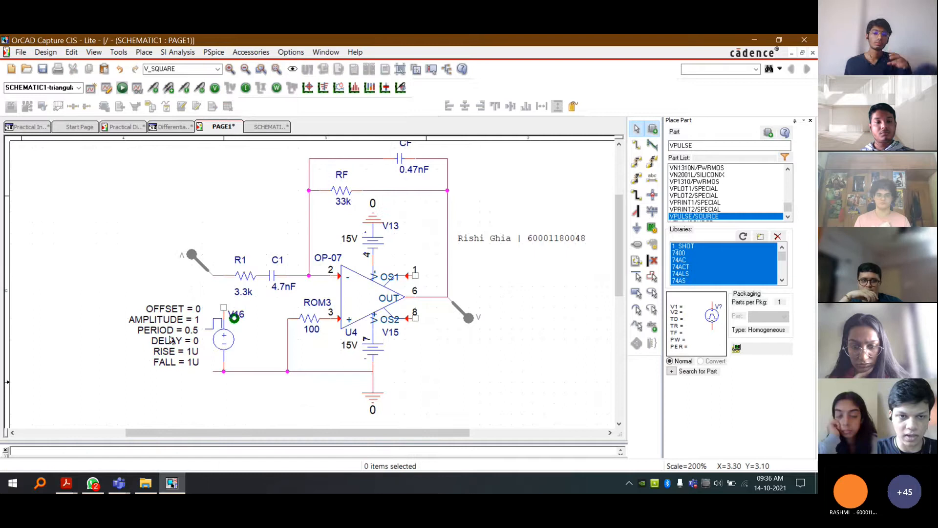
drag(230, 345, 218, 344)
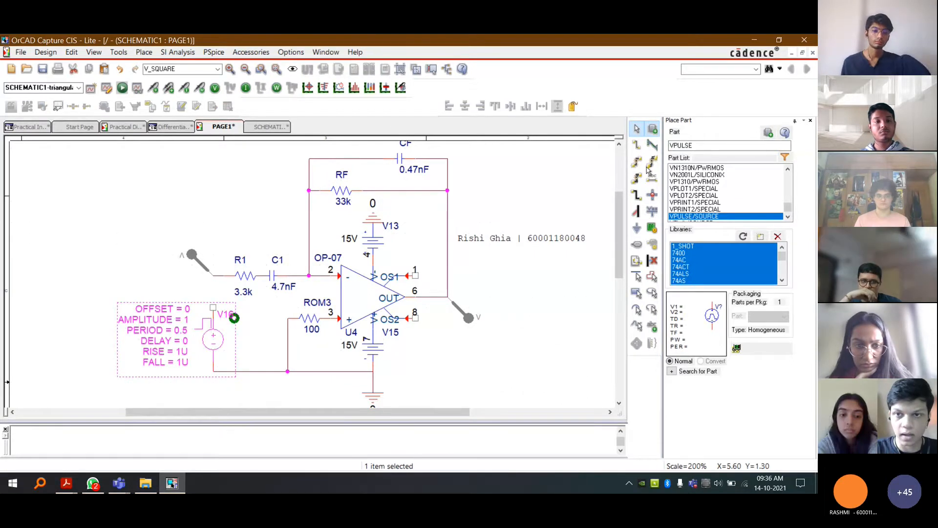
- Wire the square source's upper terminal to the input node at R1
click(636, 144)
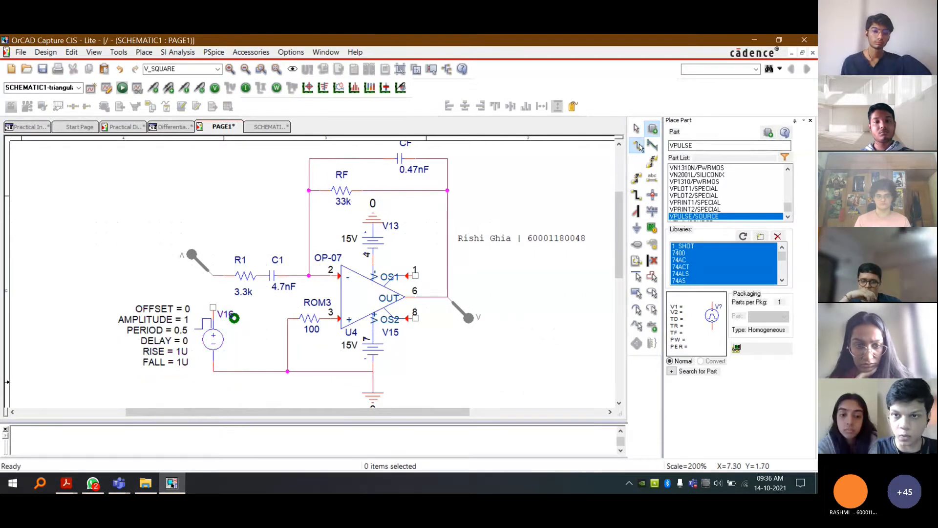
click(213, 275)
click(213, 307)
key(Escape)
- Set the square source's OFFSET to -0.1 and its AMPLITUDE to 0.1
double_click(186, 311)
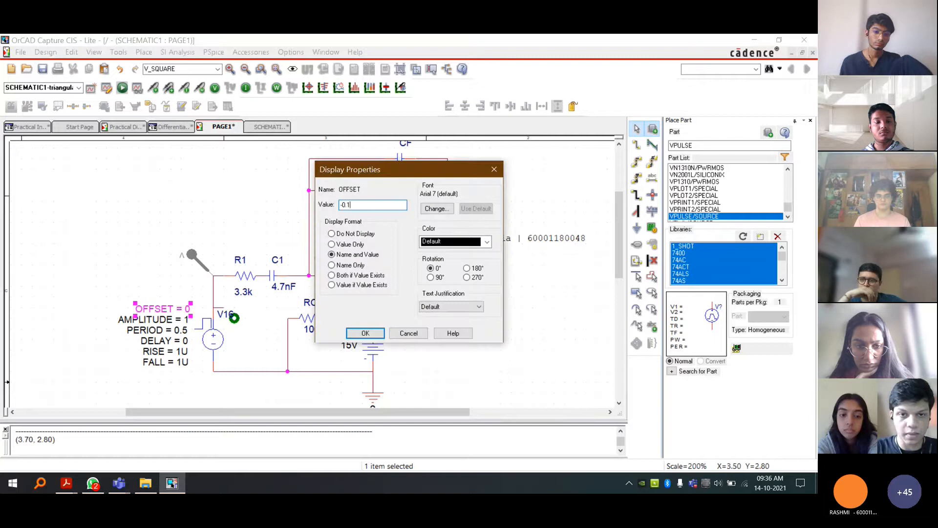
key(Return)
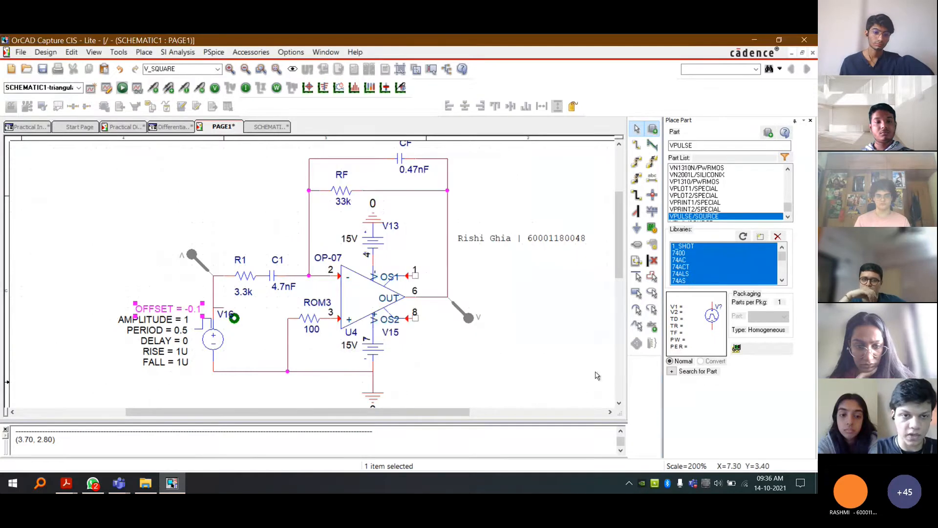
double_click(187, 321)
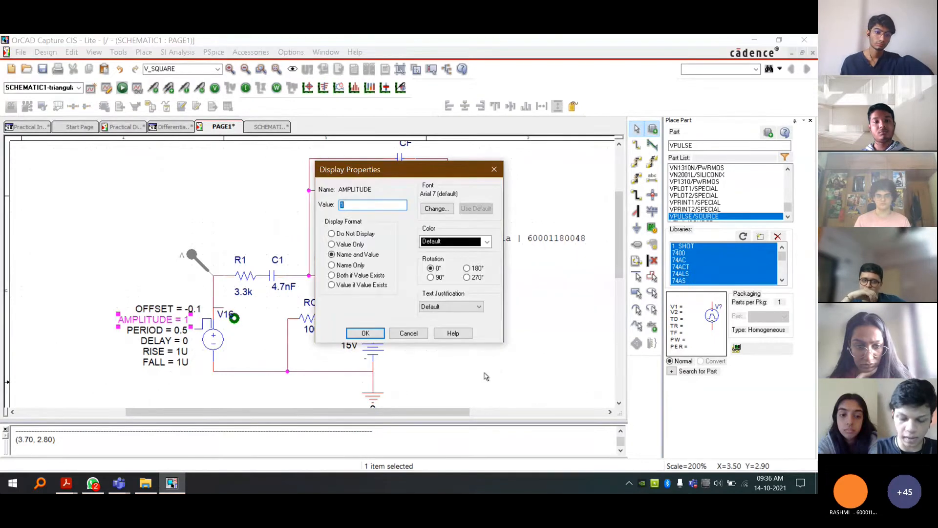
text(0.1)
key(Return)
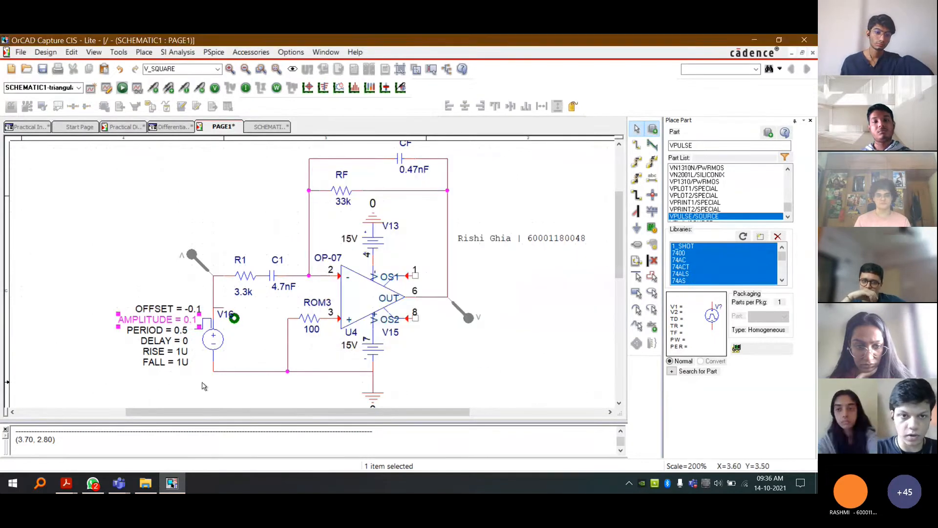
- Keep the square source's DELAY at 0 and set its PERIOD to 1ms
double_click(188, 341)
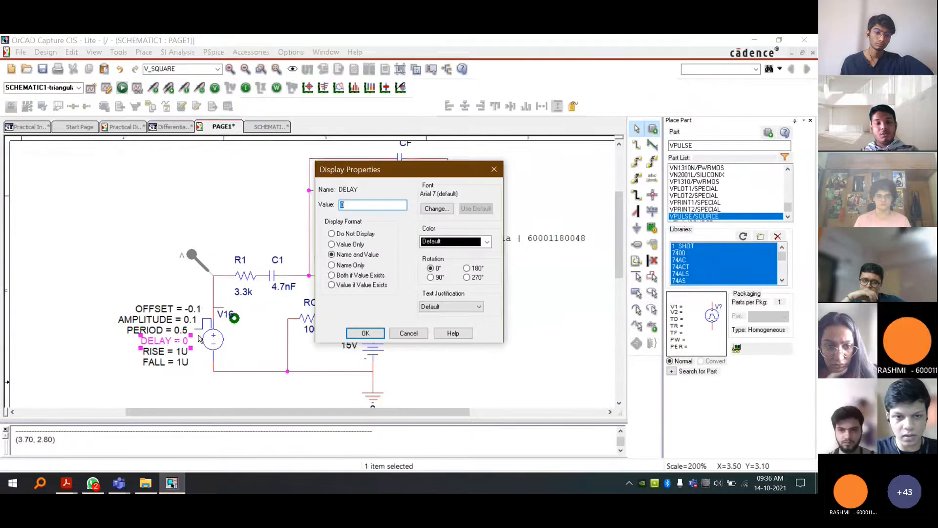
key(Return)
double_click(181, 330)
text(0)
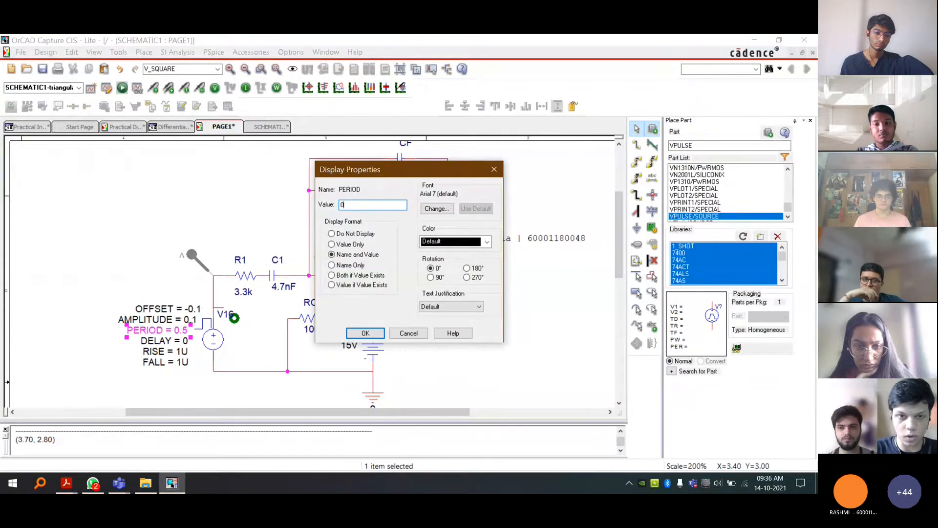
key(BackSpace)
text(1ms)
key(Return)
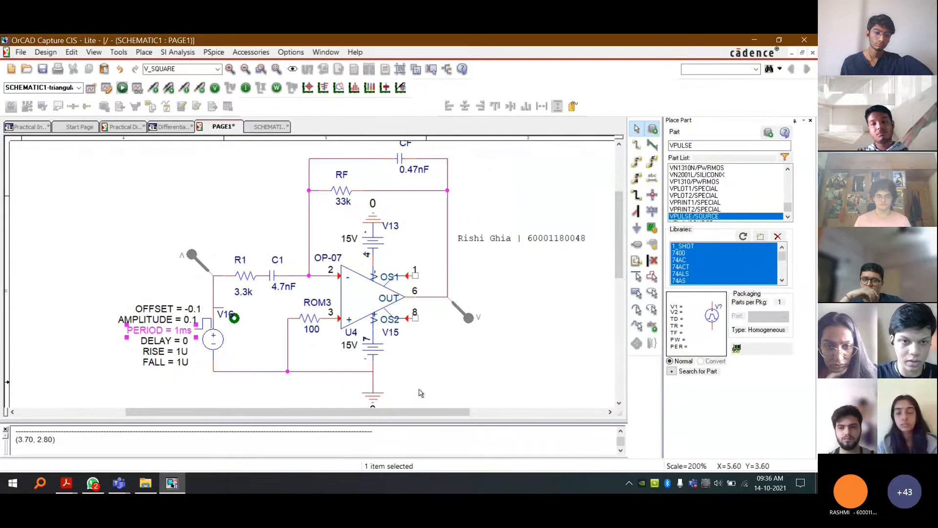
- Run the PSpice simulation with the 1ms square input and bring up the waveform window
click(166, 361)
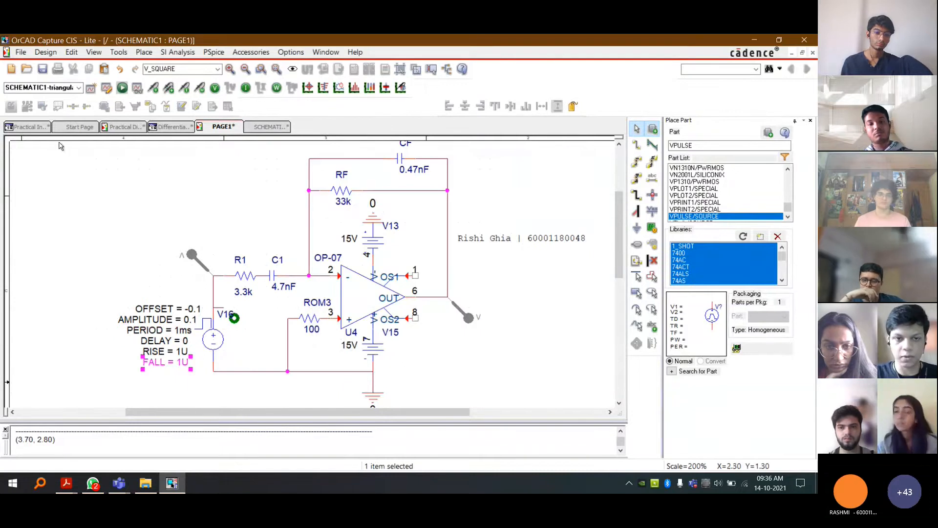
click(78, 127)
click(224, 126)
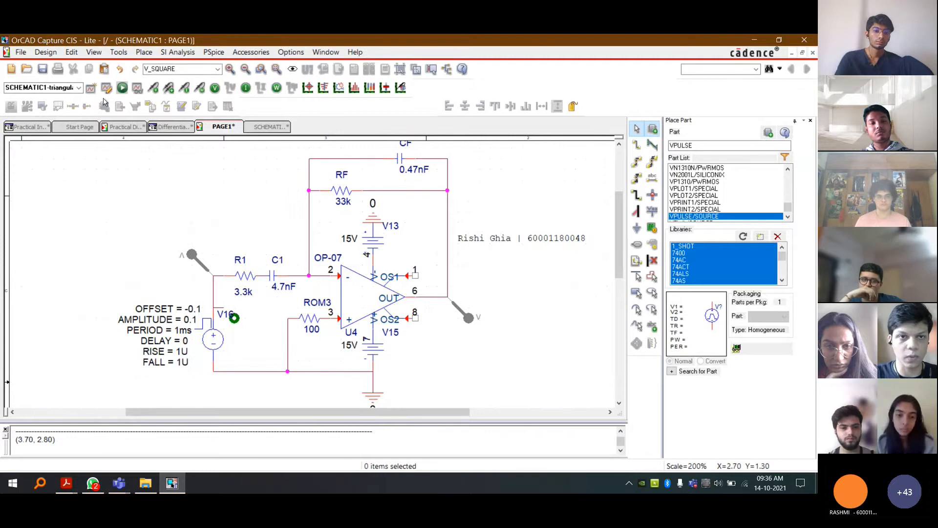
click(123, 88)
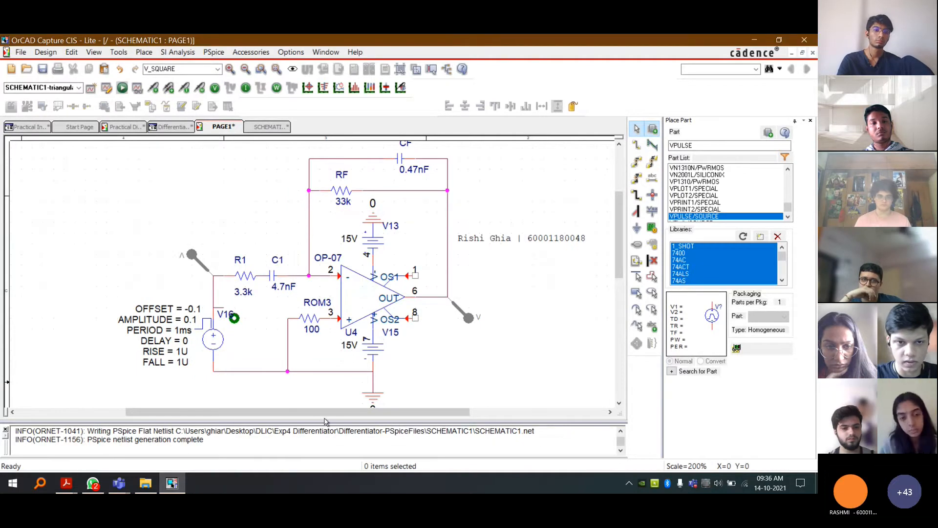
click(206, 484)
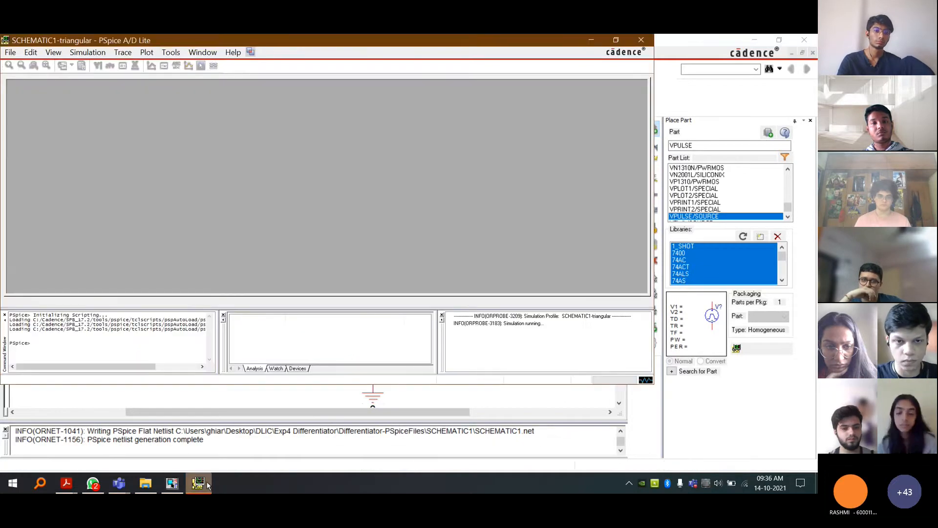
click(207, 484)
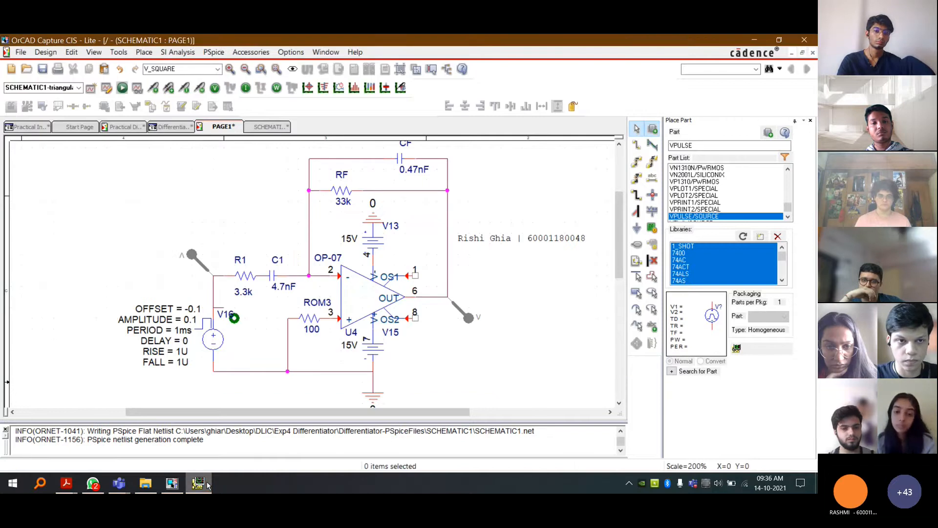
click(208, 484)
- Set the waveform plot's X axis to a user-defined range from 0s to 10ms
double_click(220, 341)
click(329, 216)
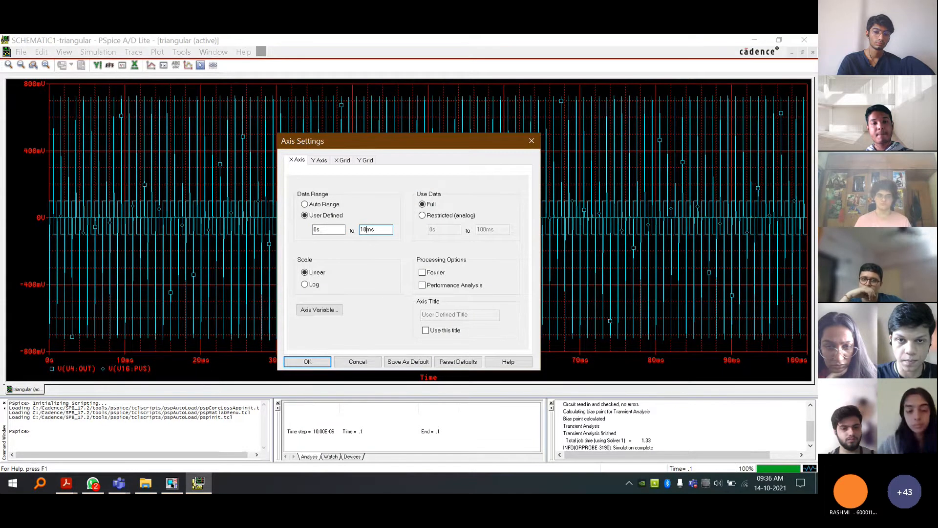
key(Return)
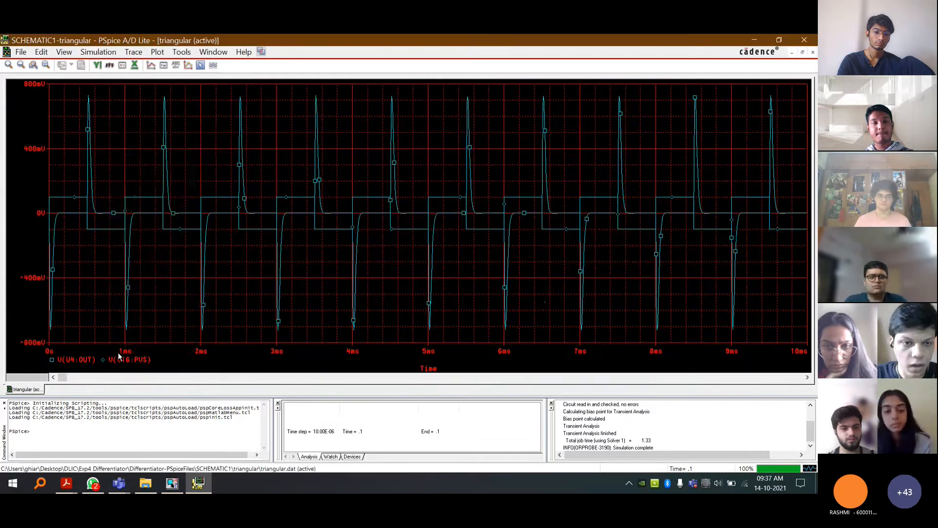
- Check the section information of the V(U4:OUT) trace, then dismiss it
right_click(111, 359)
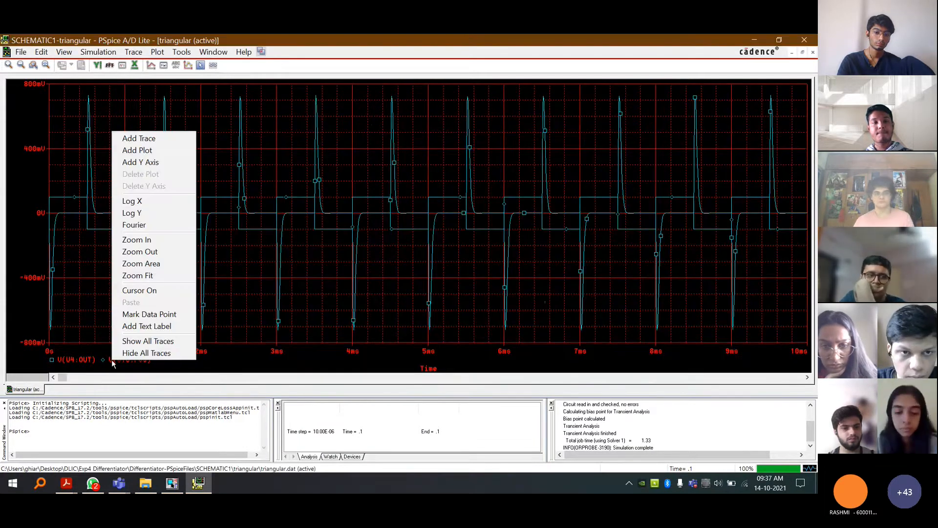
click(110, 238)
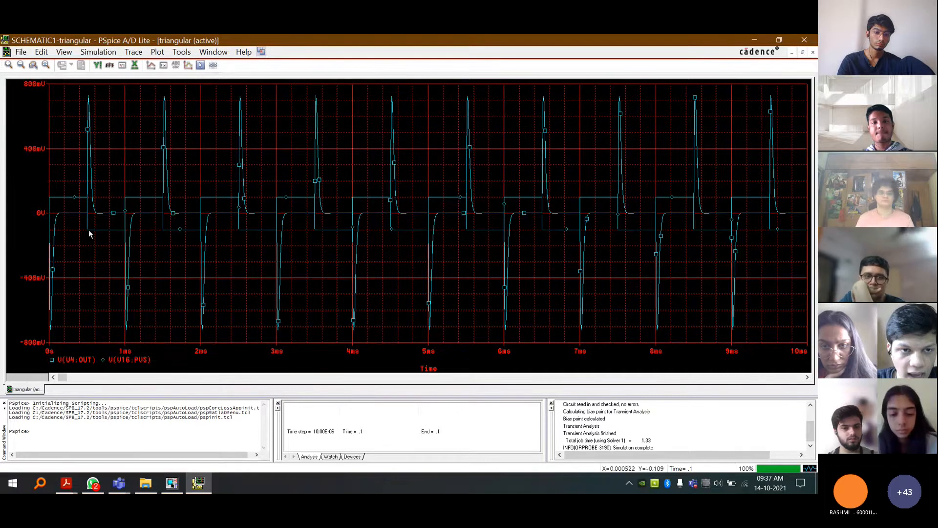
double_click(56, 361)
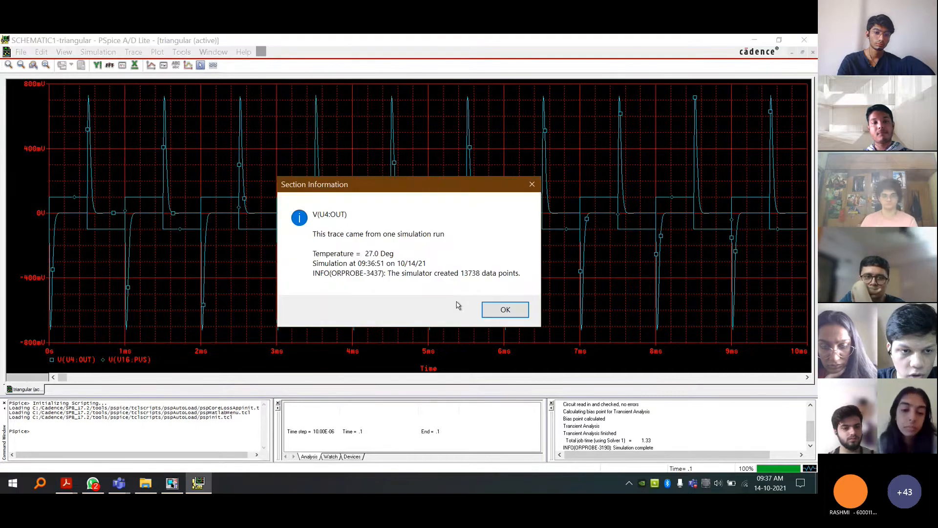
click(499, 310)
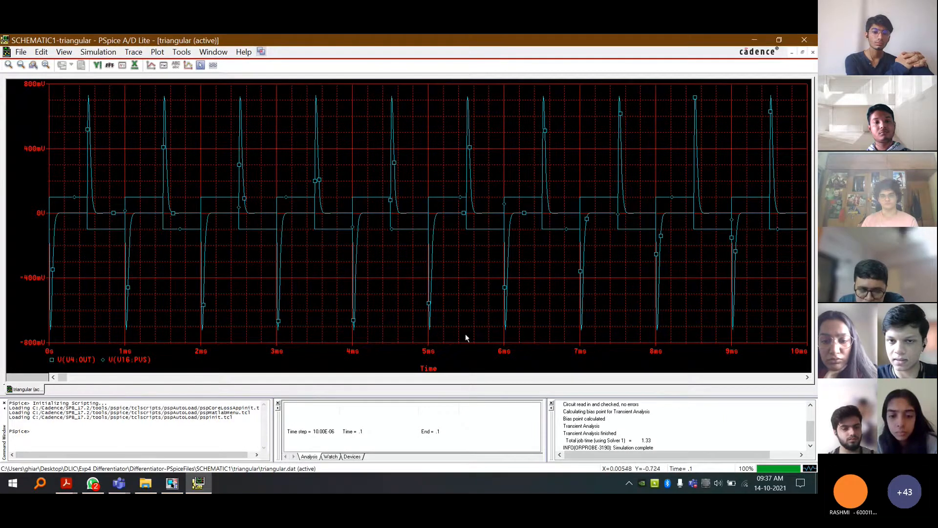
- Narrow the time axis to 0s to 1ms so one period of the square input fills the plot
double_click(430, 355)
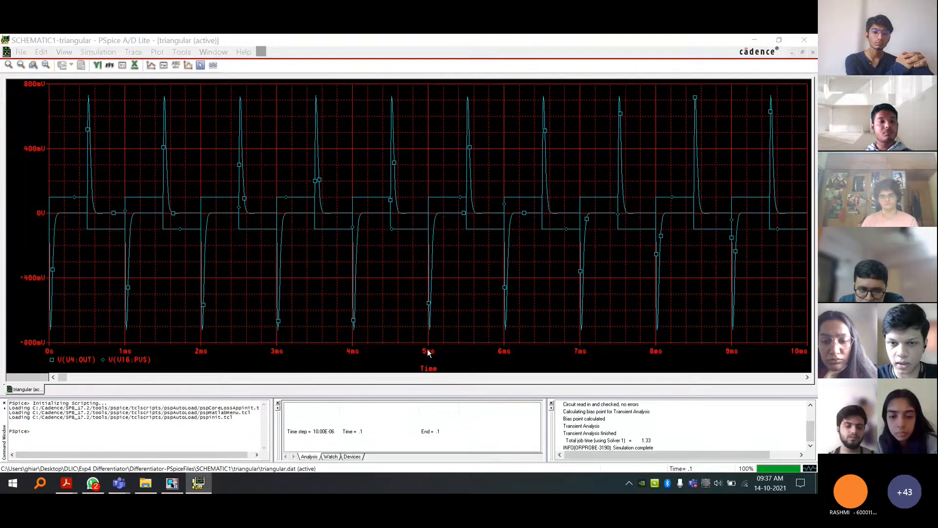
click(366, 229)
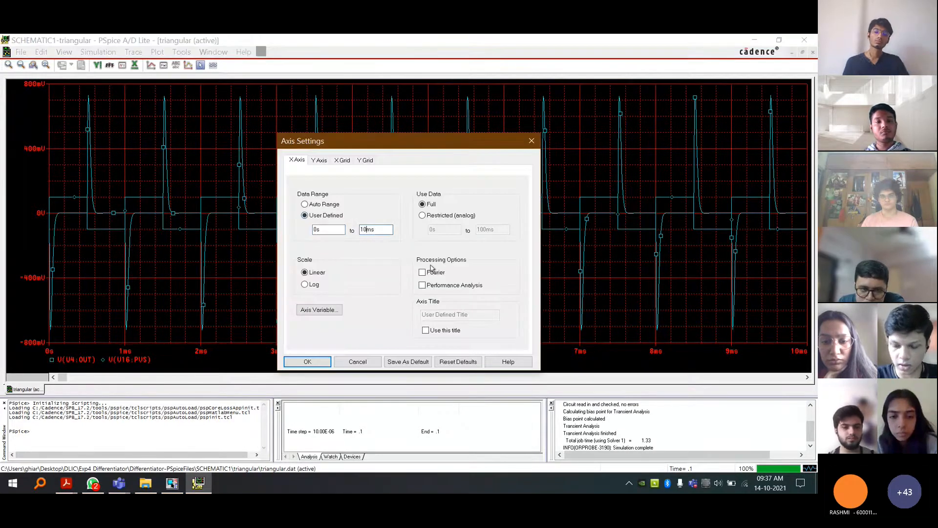
key(Return)
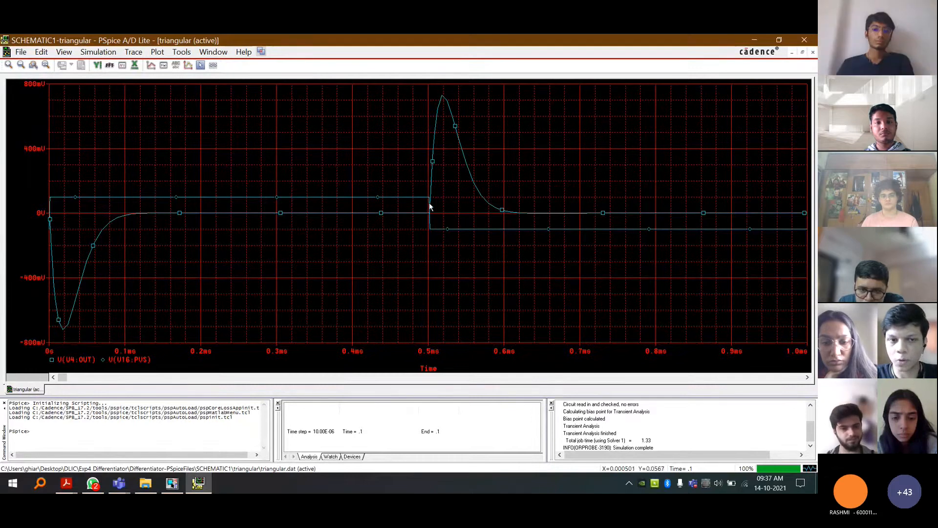
- Close the waveform window after checking the schematic, and set the square source's PERIOD to 0.1ms
click(755, 39)
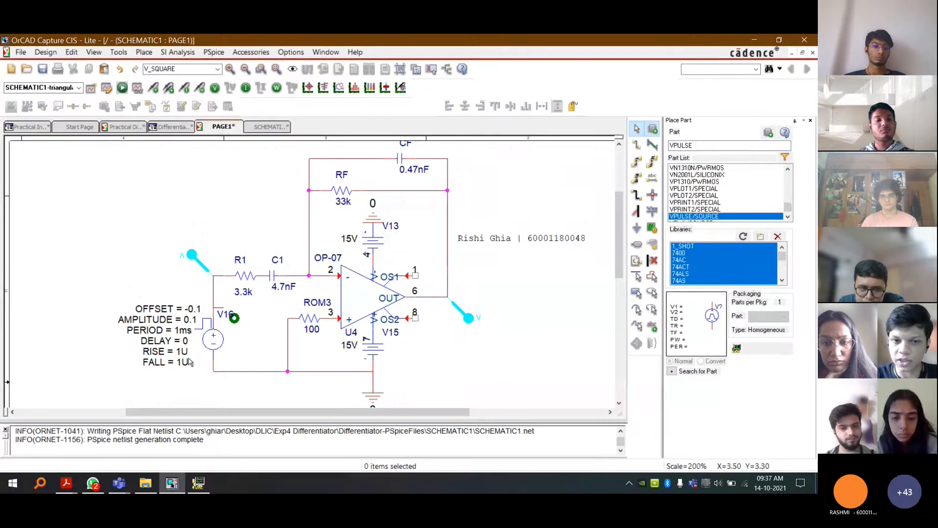
click(199, 483)
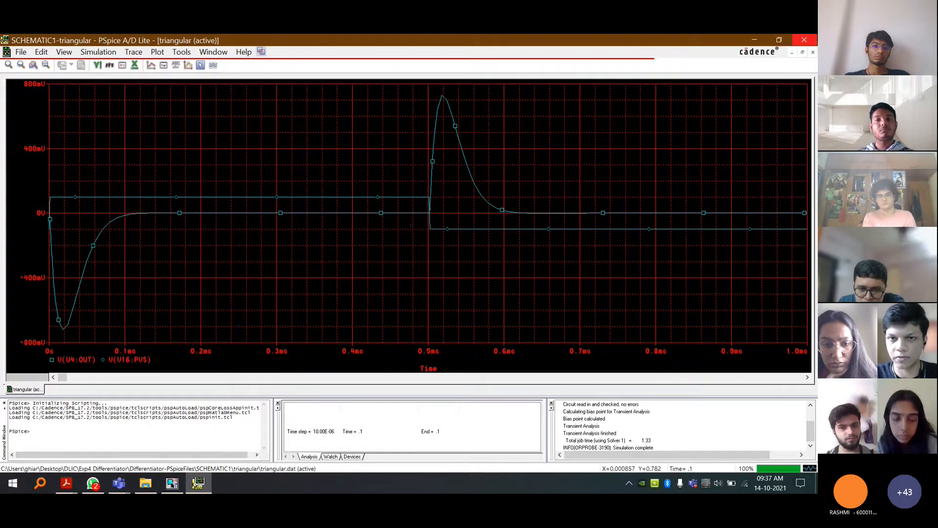
click(805, 39)
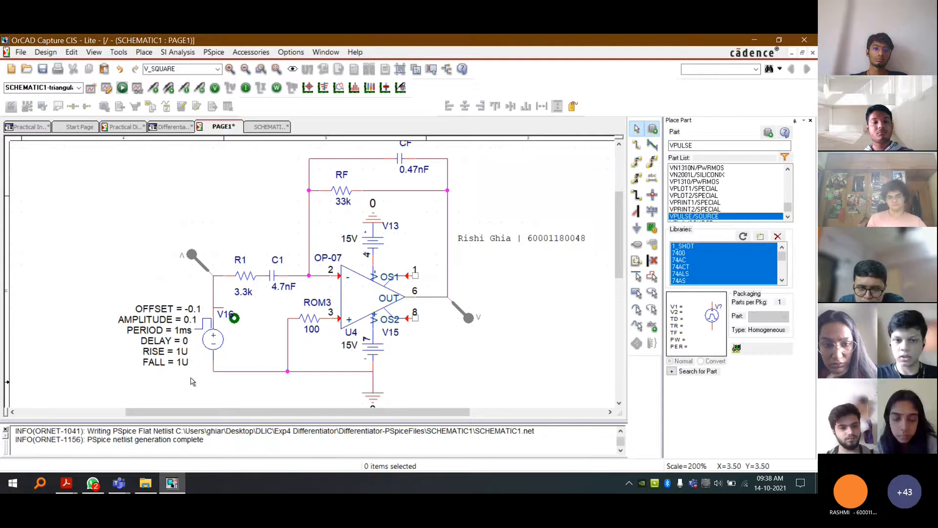
double_click(180, 329)
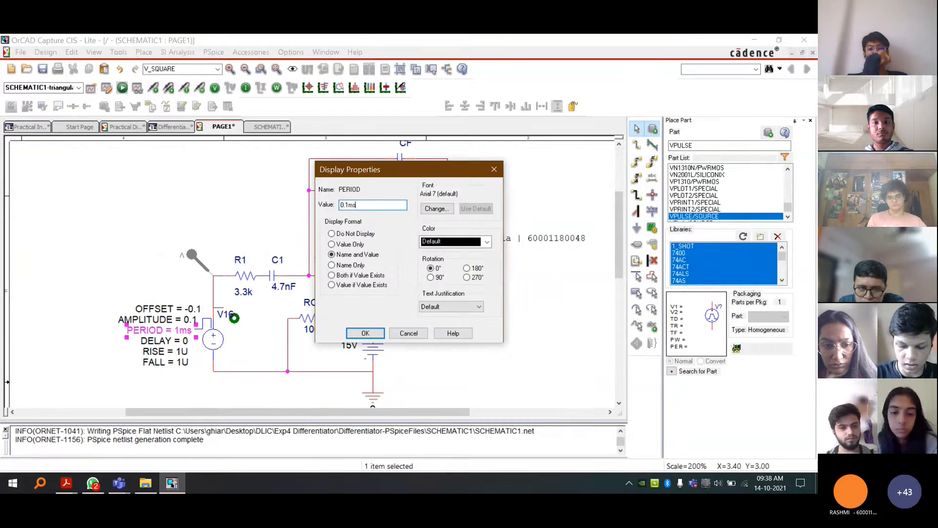
key(Return)
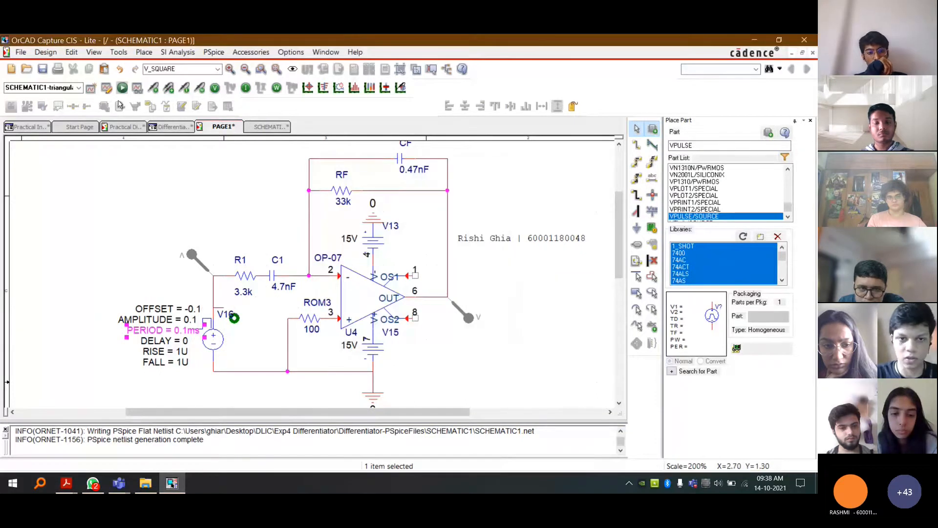
- Rerun the simulation with the 0.1ms period and limit the plot's time axis to .5ms
click(122, 88)
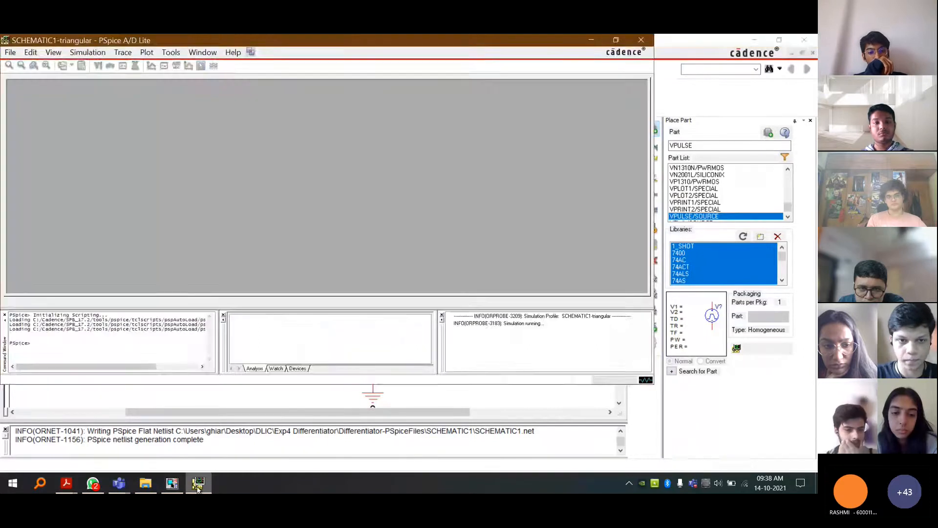
click(198, 487)
click(197, 488)
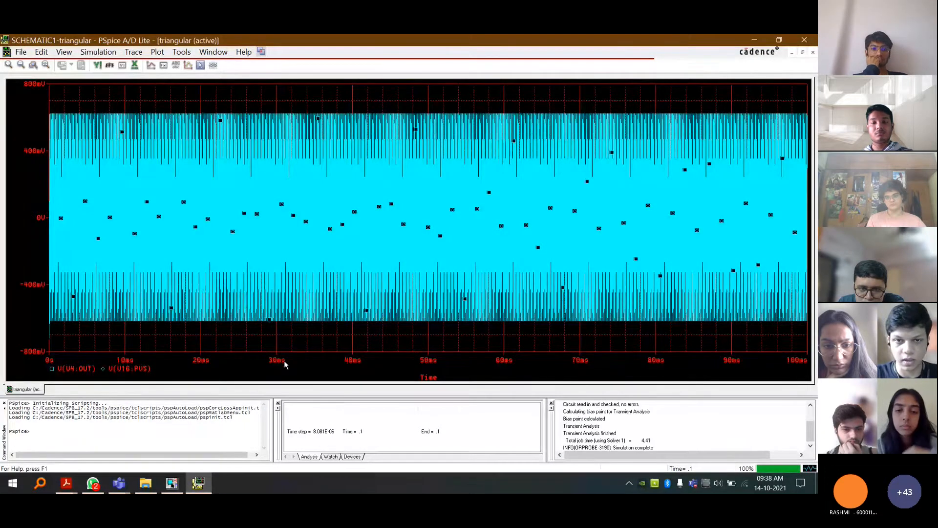
double_click(284, 361)
text(.5ms)
key(Return)
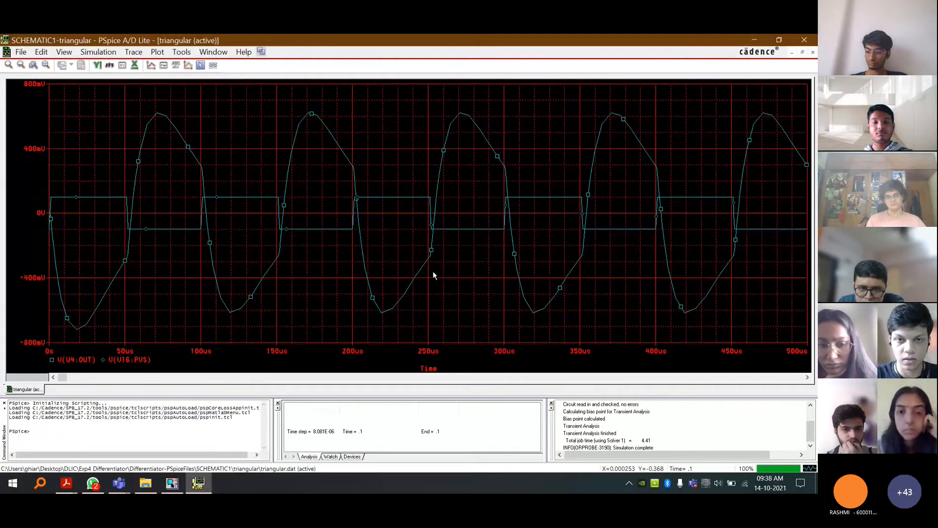
- Extend the upper limit of the plot's time axis to 1ms
double_click(434, 274)
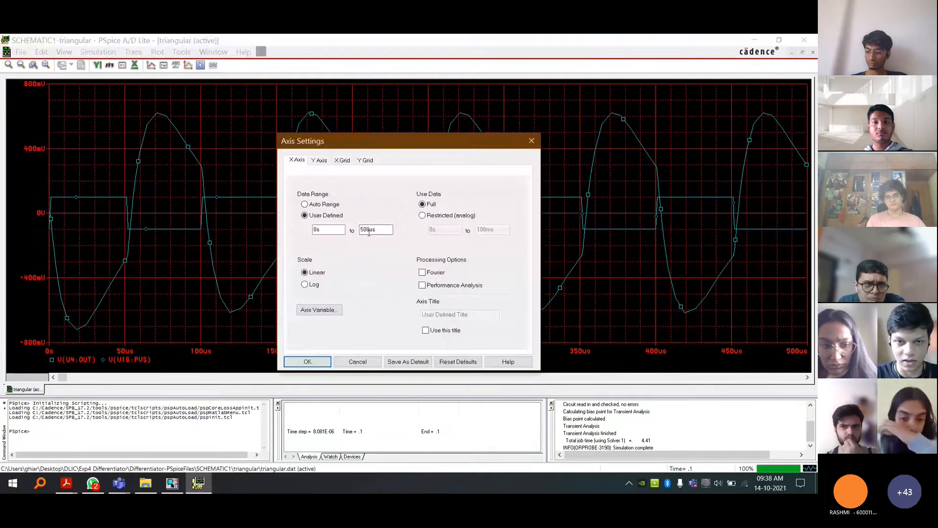
click(368, 232)
key(Delete)
text(1ms)
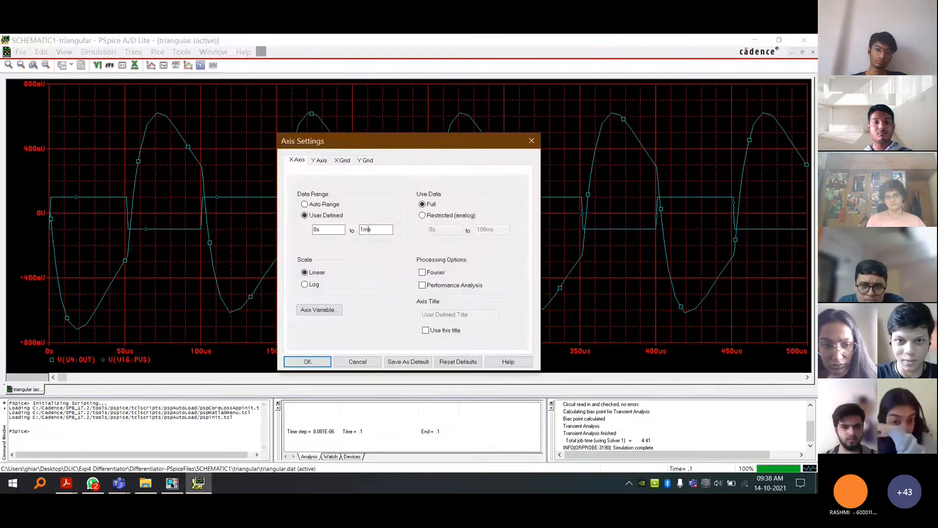
key(Return)
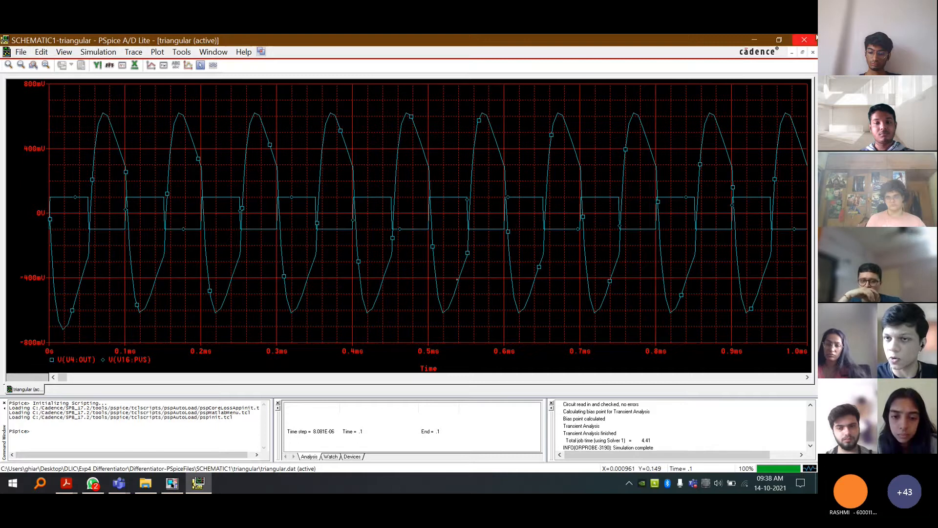
- Close the waveform window and set the square source's PERIOD to 5ms
click(804, 40)
double_click(188, 330)
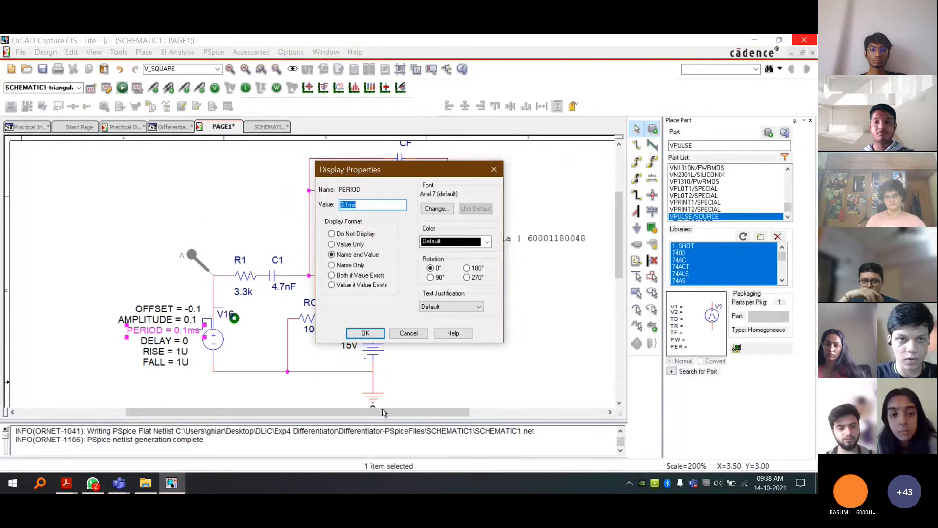
text(5ms)
key(Return)
- Simulate the circuit with the 5ms period and set the plot's time axis to 0s to 10ms
key(F11)
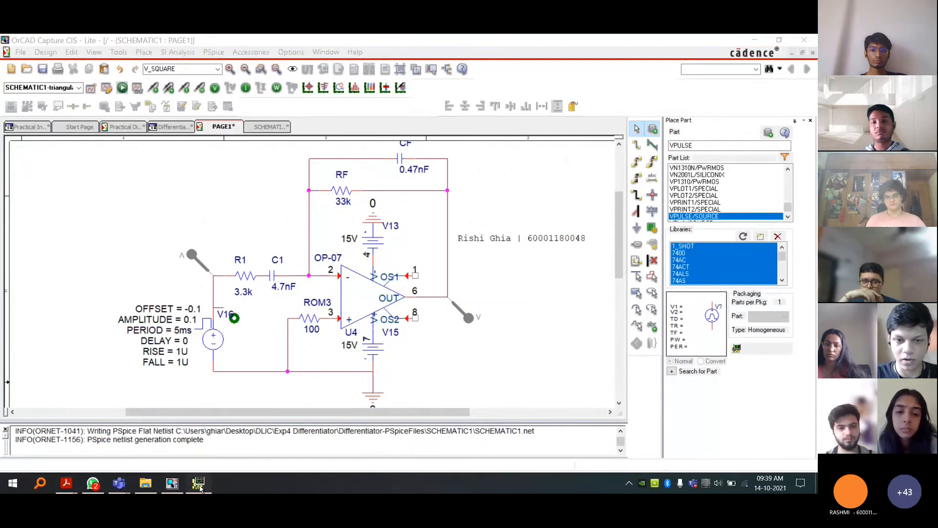
click(199, 484)
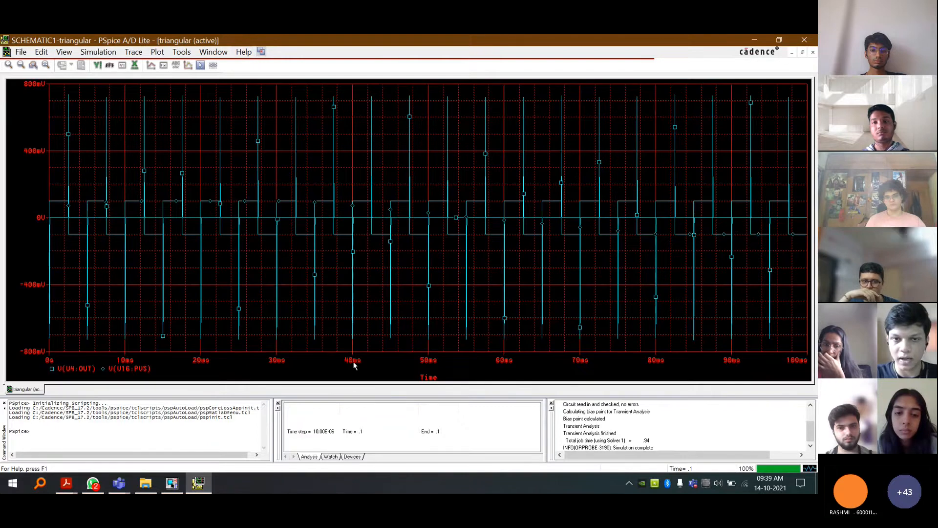
double_click(354, 365)
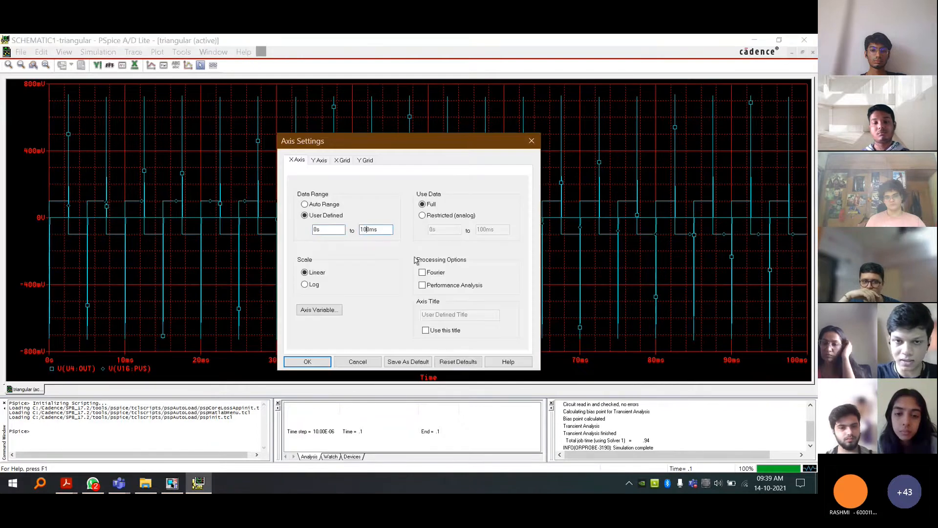
key(Return)
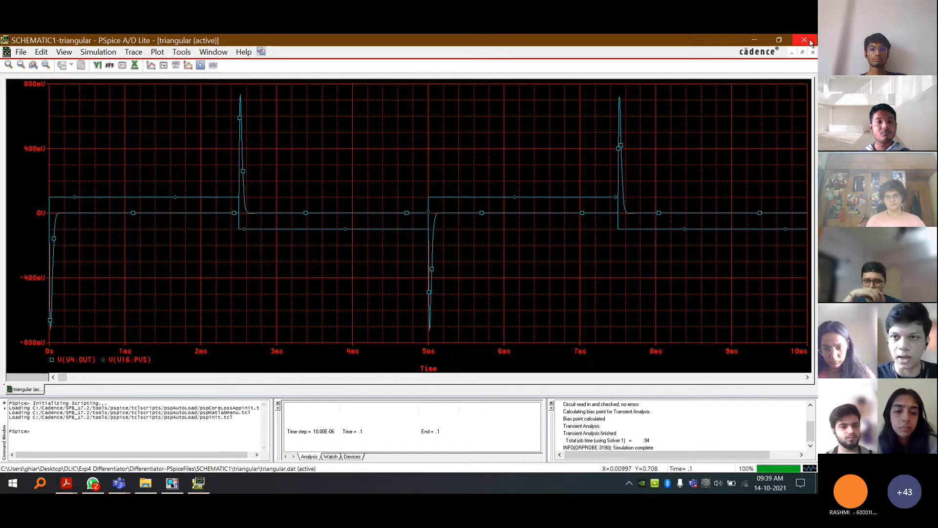
right_click(62, 361)
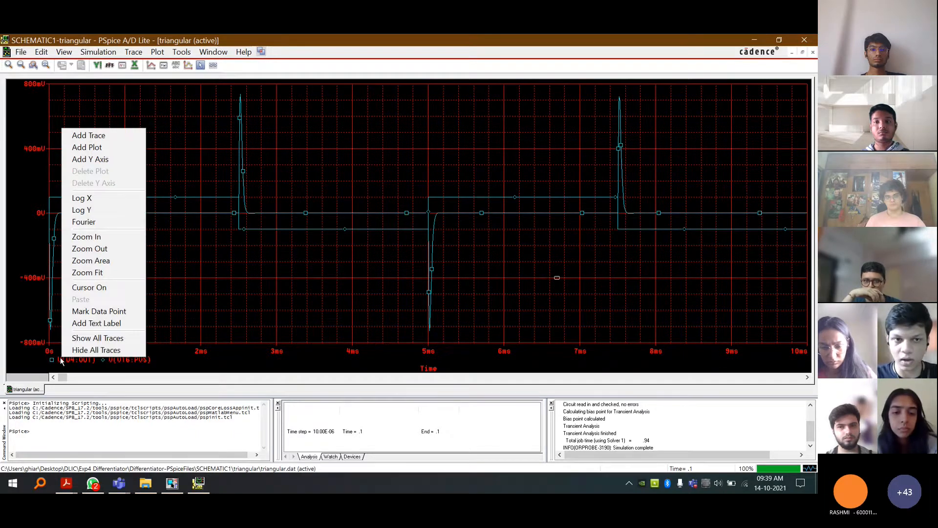
click(237, 334)
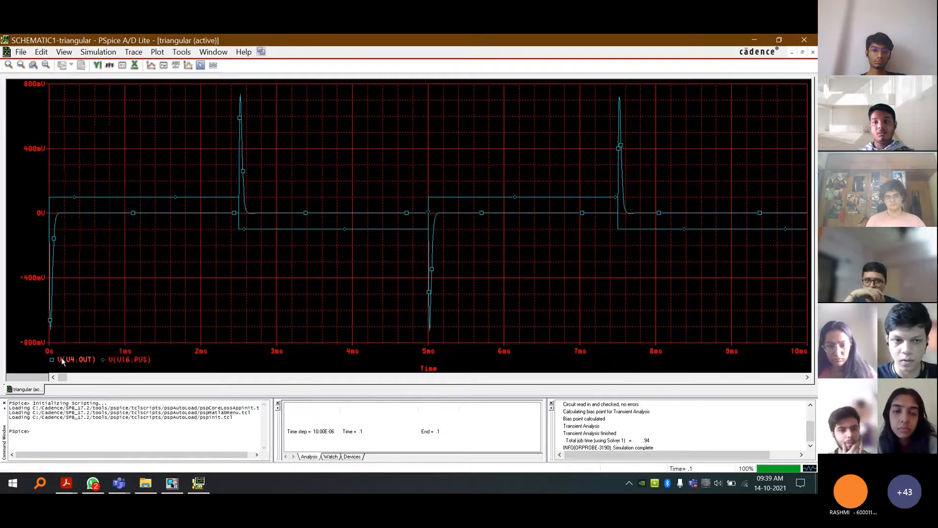
- Close the differentiator's waveform window and stop sharing the screen in the Teams meeting
right_click(62, 361)
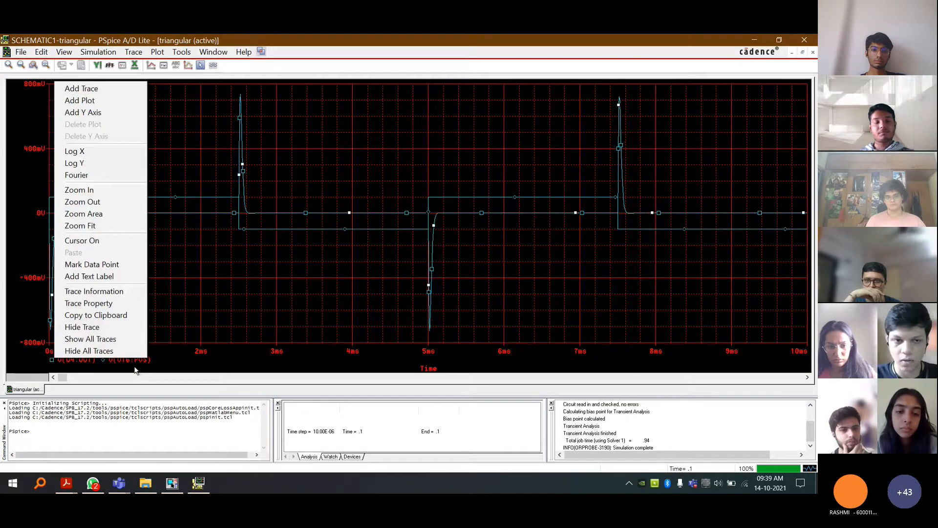
click(208, 348)
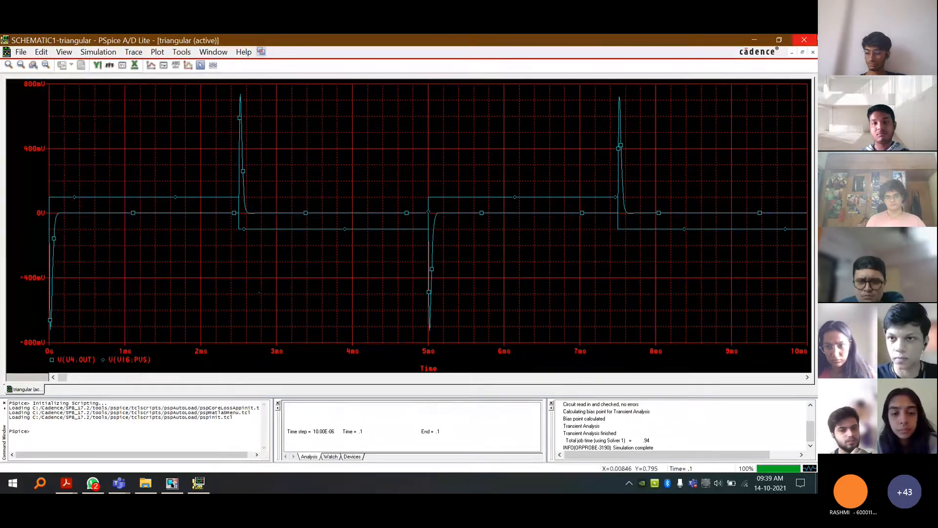
click(815, 39)
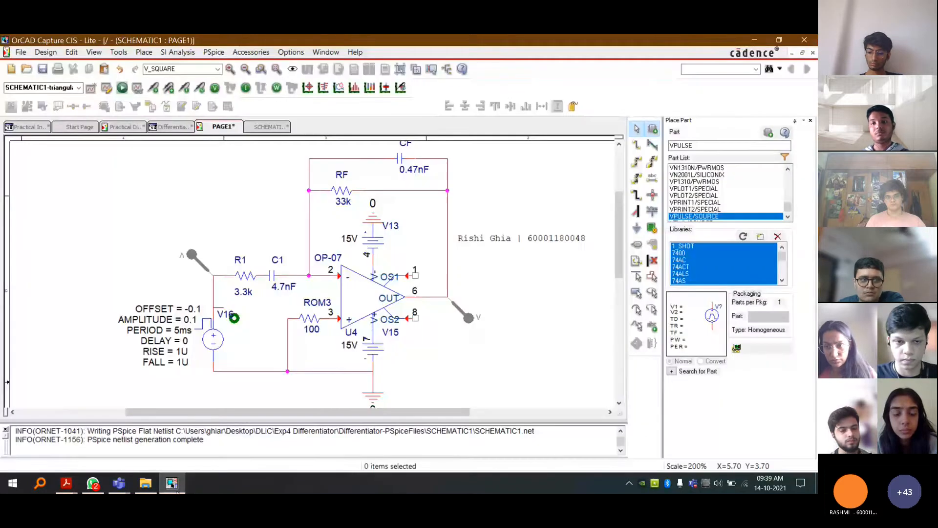
click(119, 483)
click(86, 443)
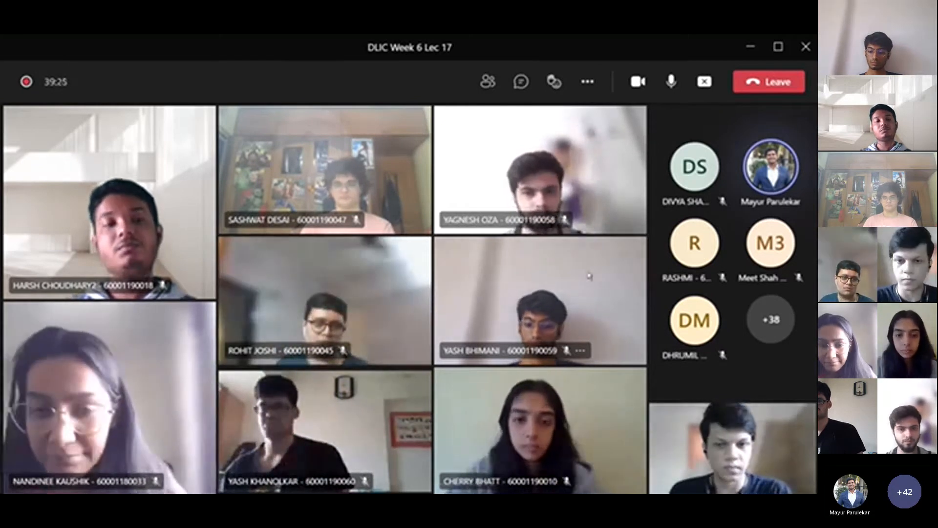
click(704, 82)
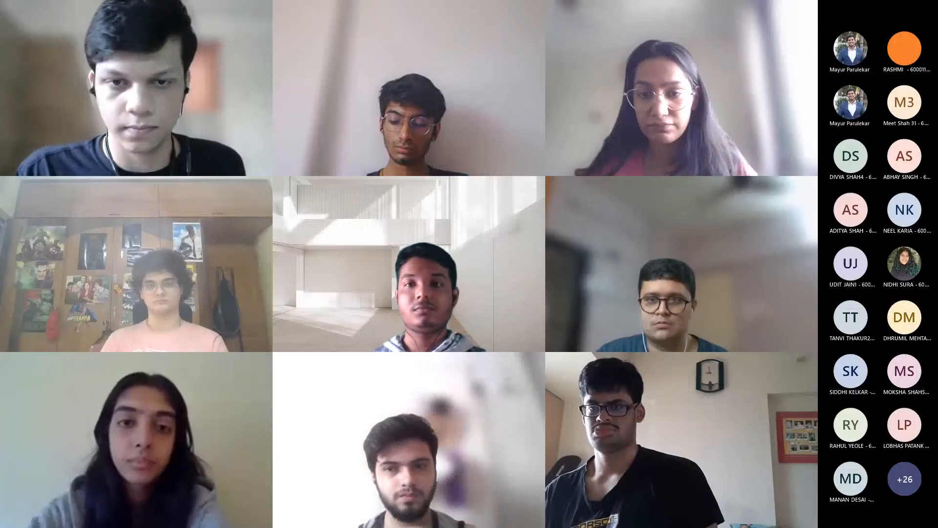
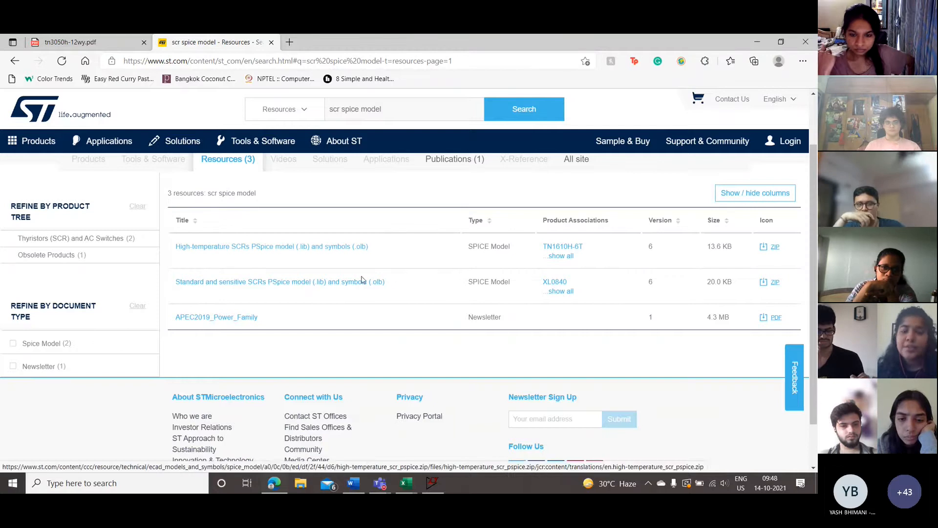
- Download the High-temperature SCRs PSpice model ZIP from the ST search results and open the archive
click(768, 249)
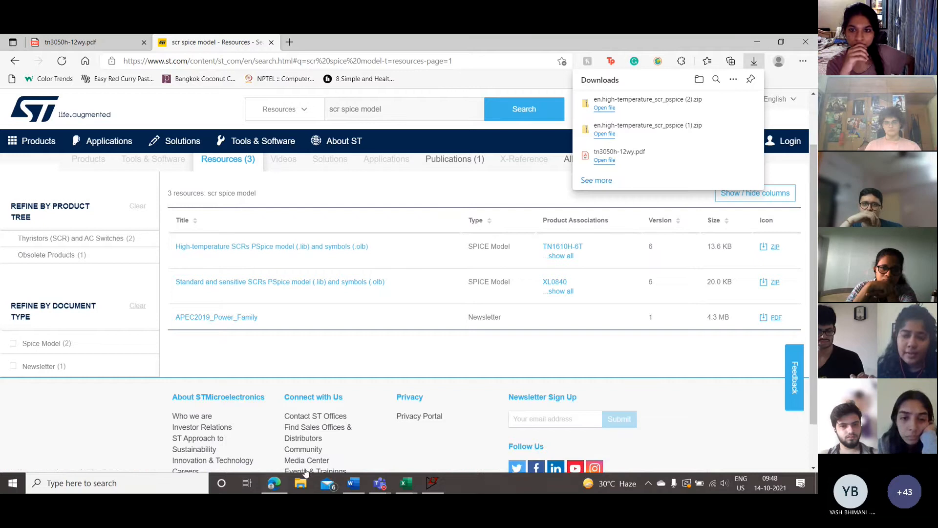
click(604, 108)
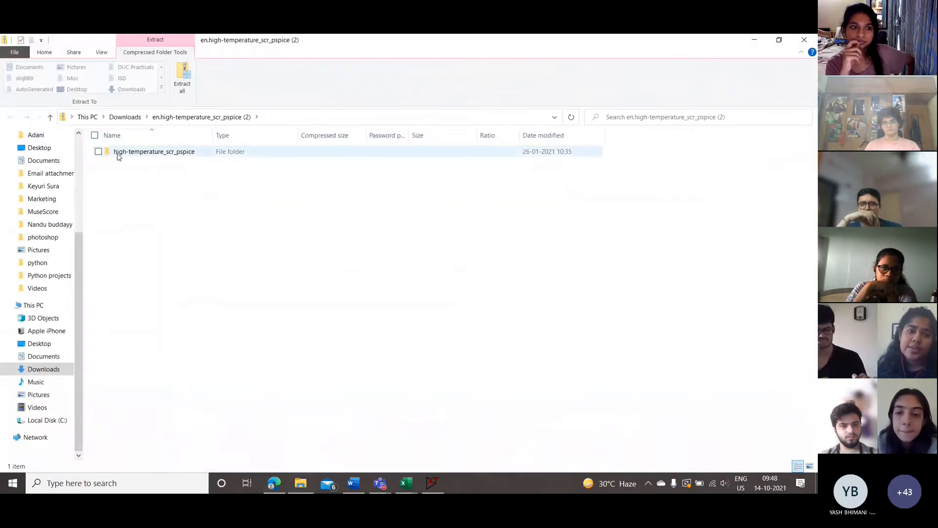
- Move the high-temperature_scr_pspice folder from the archive into DLIC Practicals, replacing the files with the same names
click(154, 156)
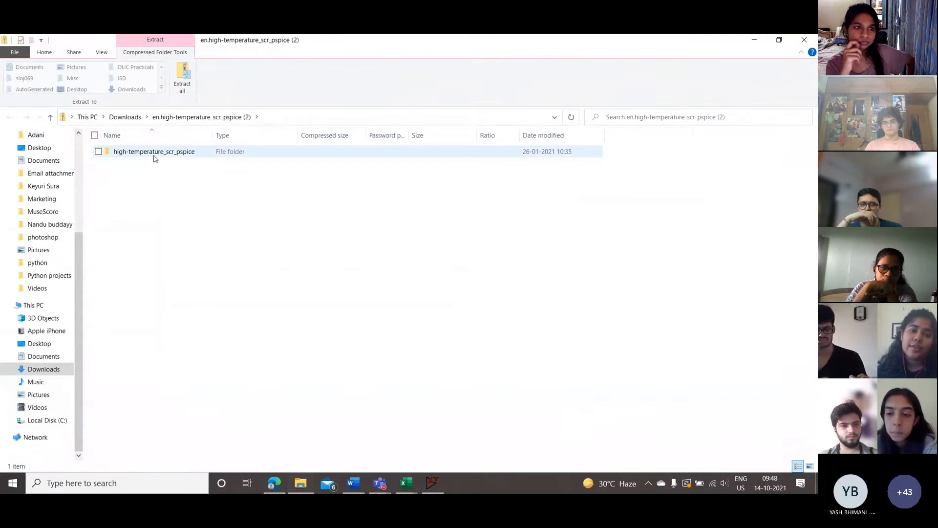
click(154, 157)
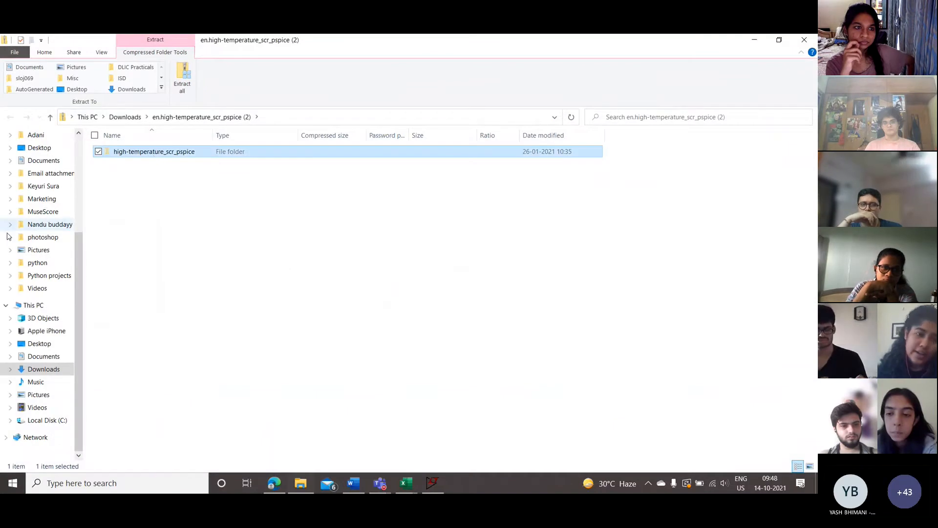
scroll(54, 265, up, 2)
scroll(54, 264, up, 3)
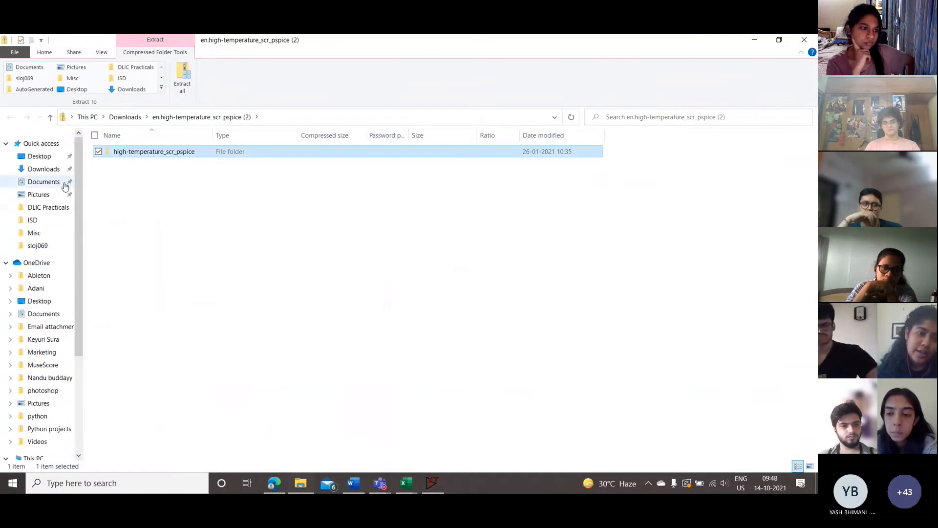
click(49, 208)
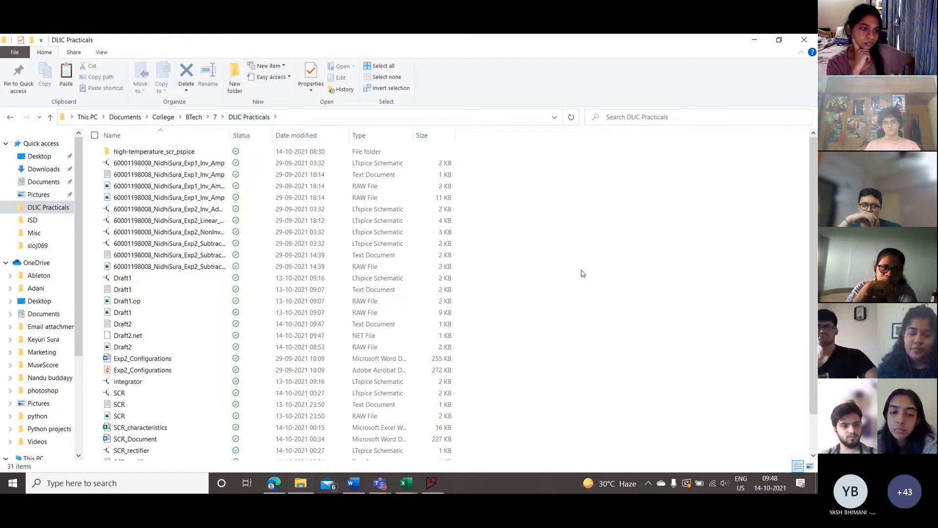
key(ctrl+v)
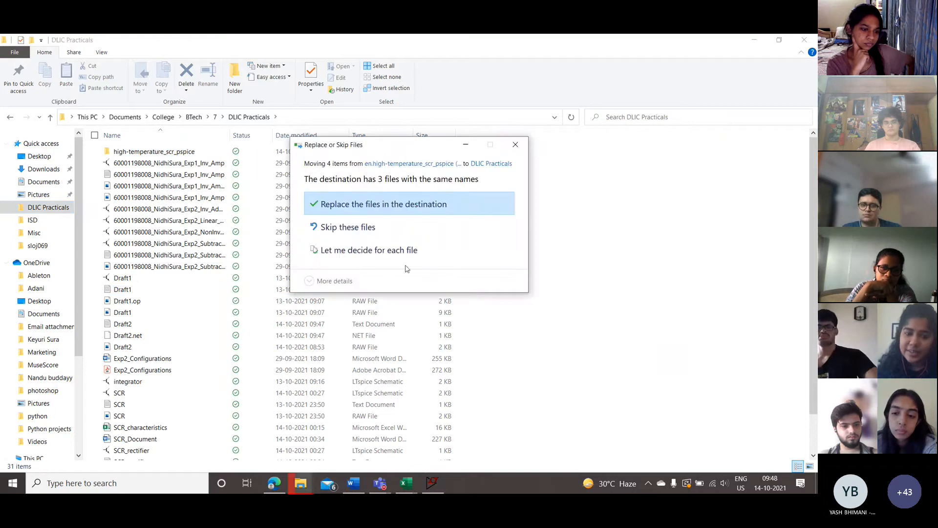
click(449, 209)
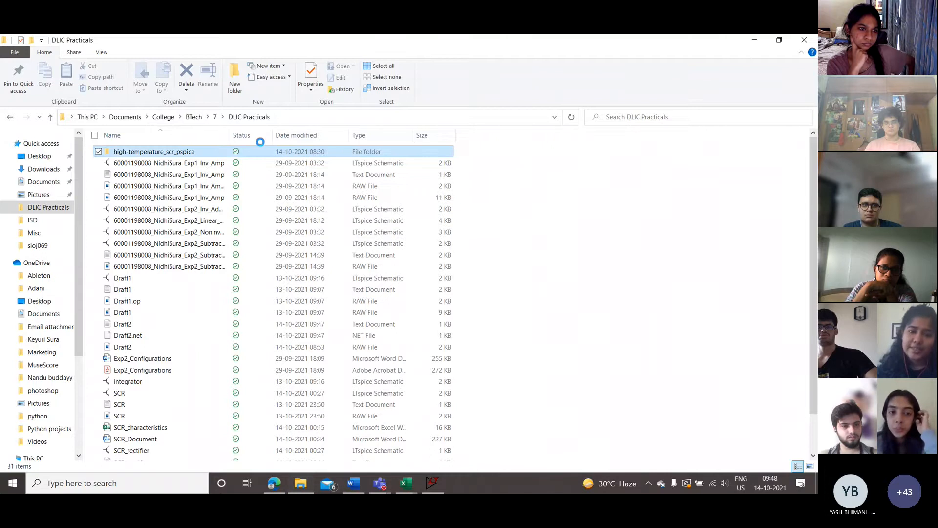
- Open the high-temperature_scr_pspice folder and copy the location path from the st_high-temperature_scr LIB file's properties
double_click(220, 155)
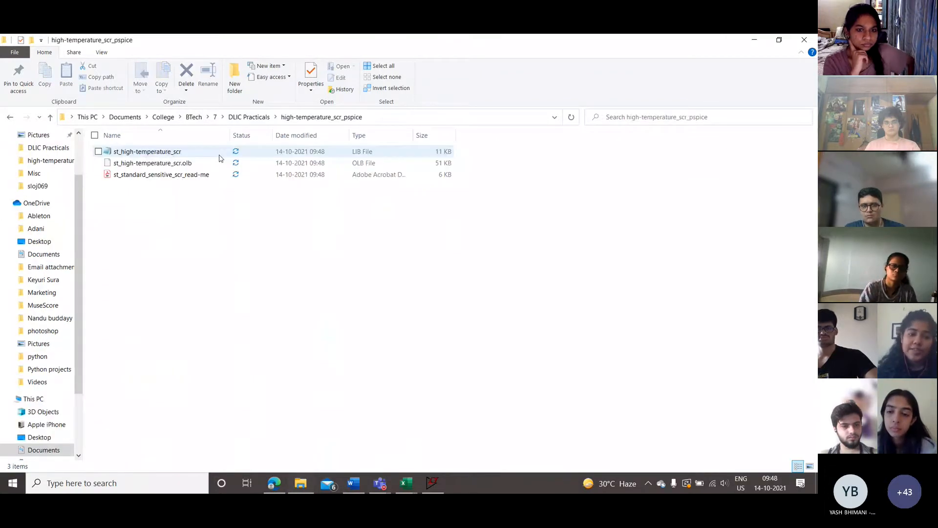
right_click(203, 155)
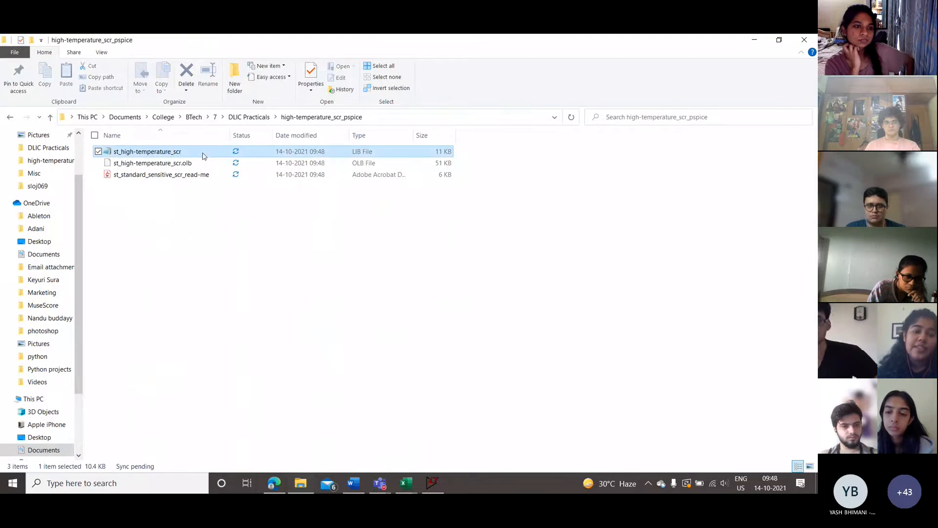
click(408, 215)
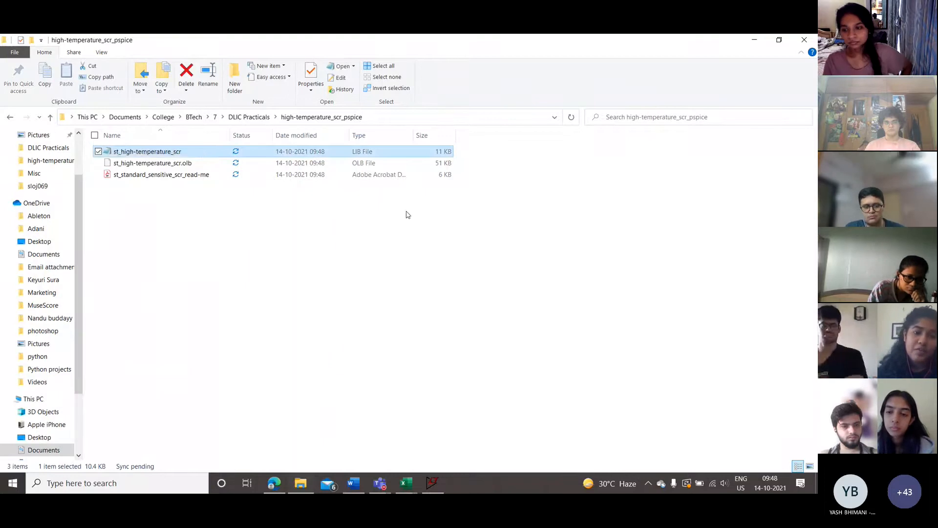
click(408, 215)
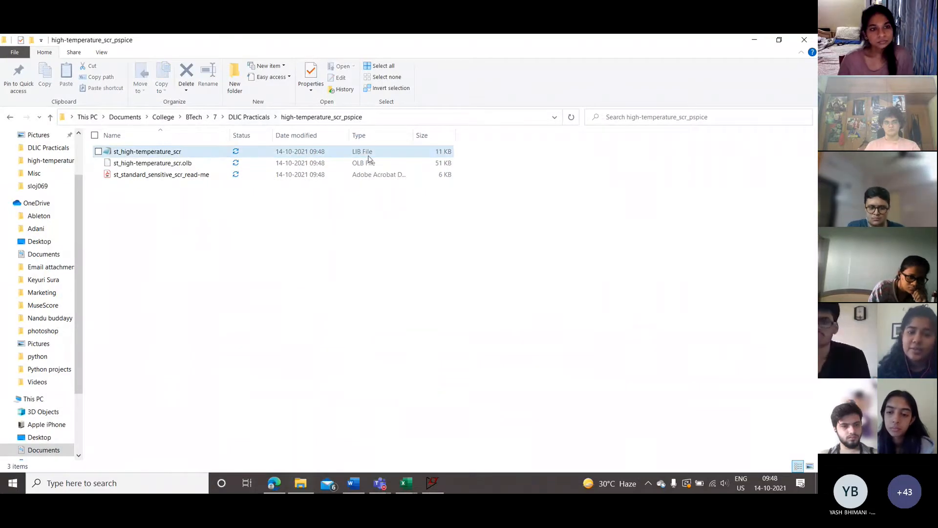
right_click(100, 152)
click(107, 439)
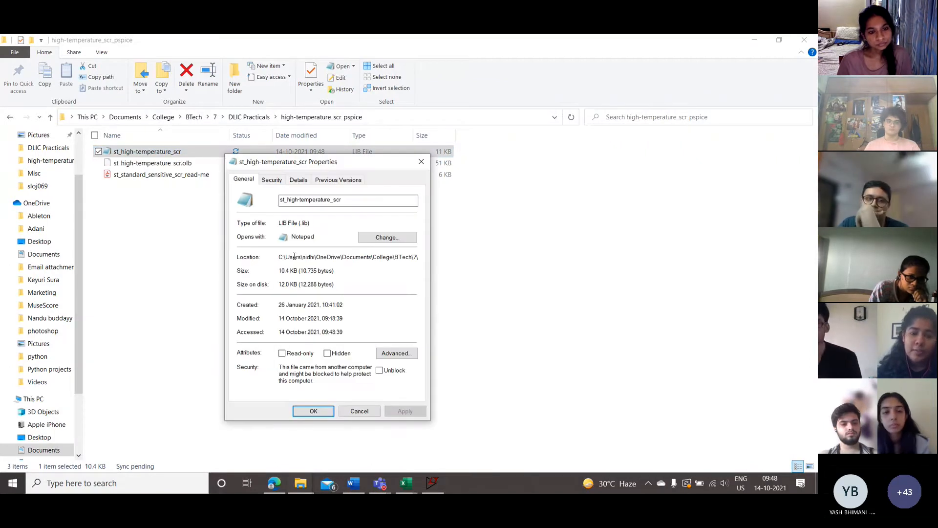
drag(280, 257, 436, 254)
key(ctrl+c)
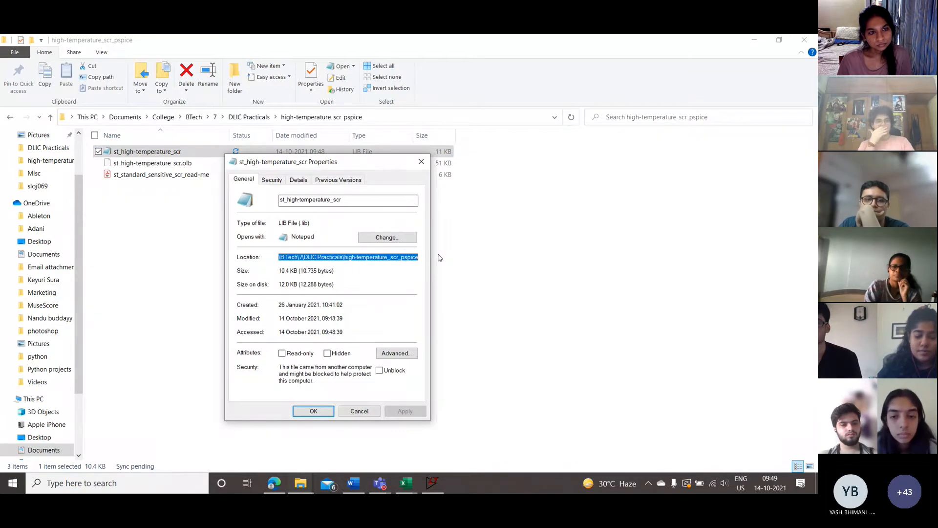
- Switch to the LTspice SCR schematic and start a SPICE directive consisting of .inc followed by the copied folder path
key(alt+Tab)
key(alt+Tab)
key(alt+Tab)
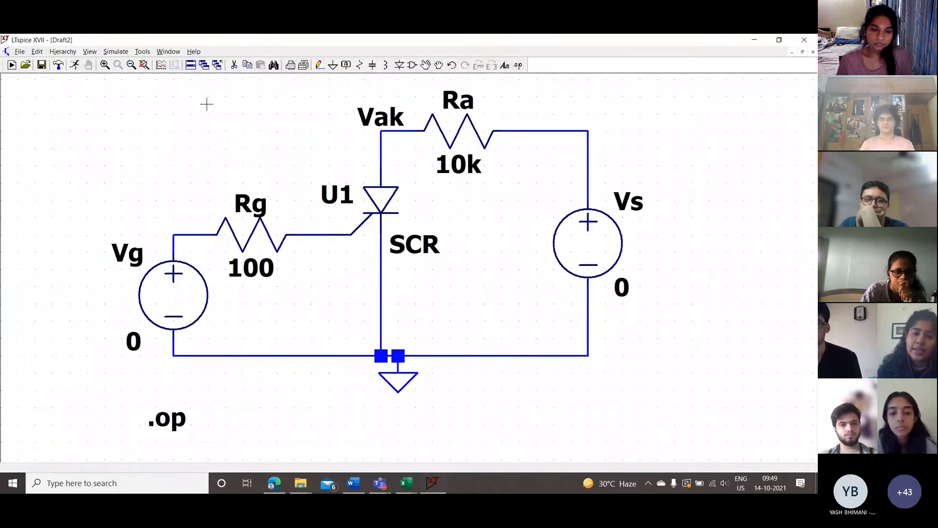
drag(207, 104, 240, 175)
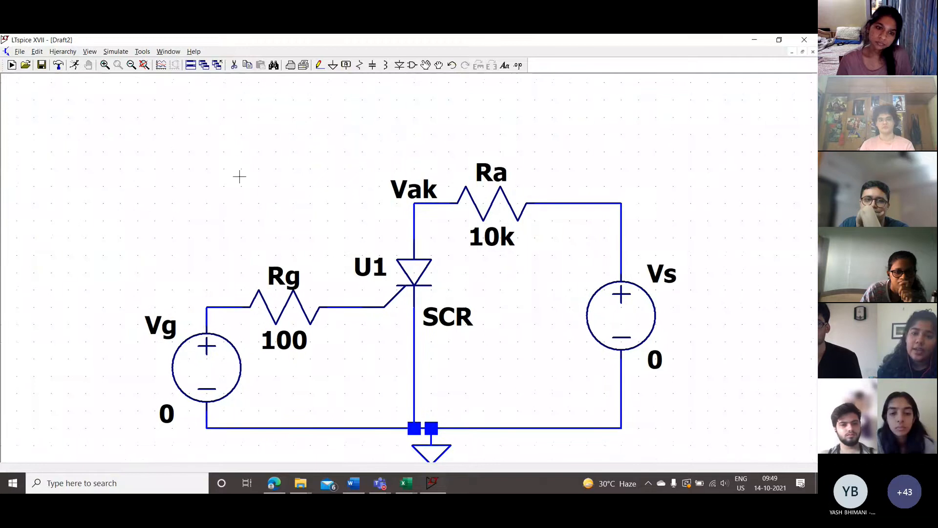
click(517, 65)
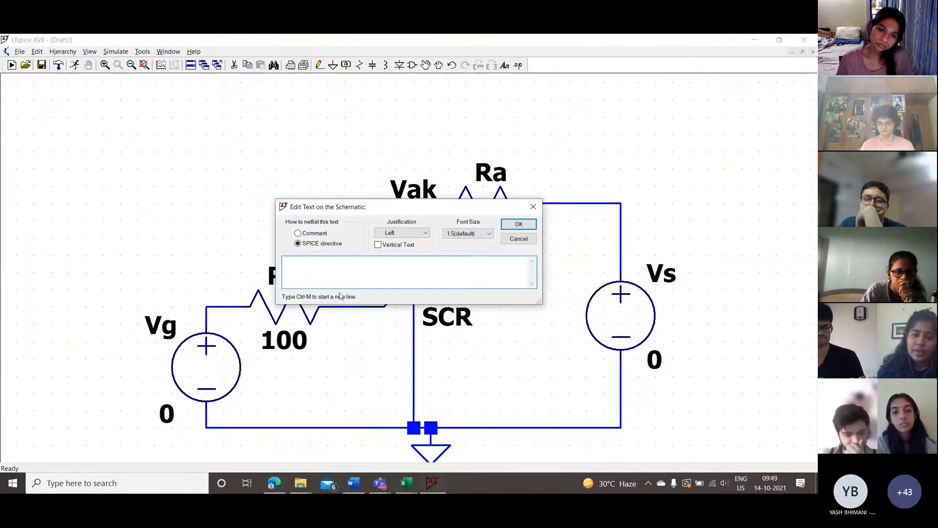
key(ctrl+v)
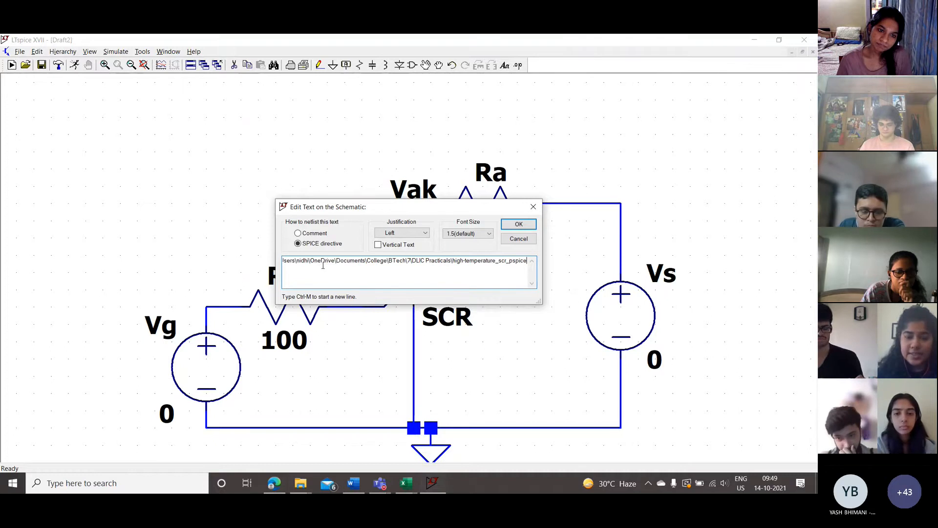
key(Home)
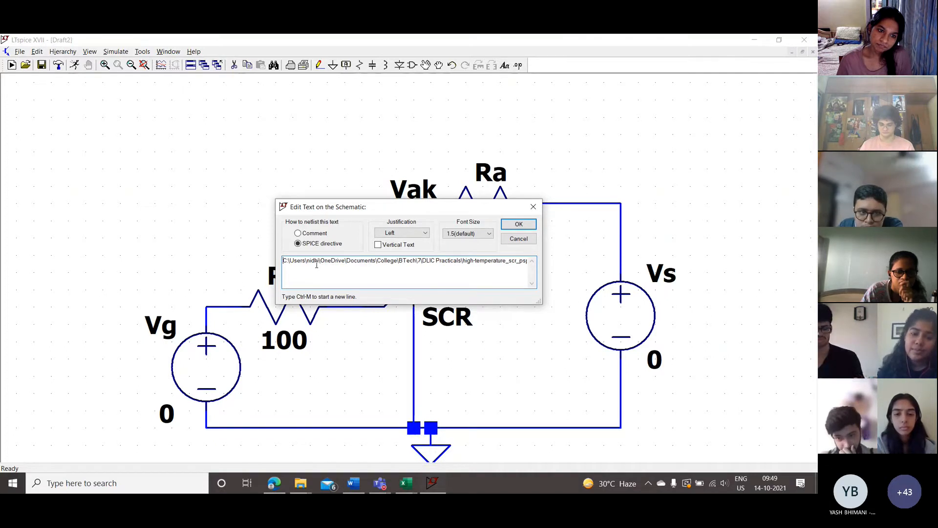
text(.i)
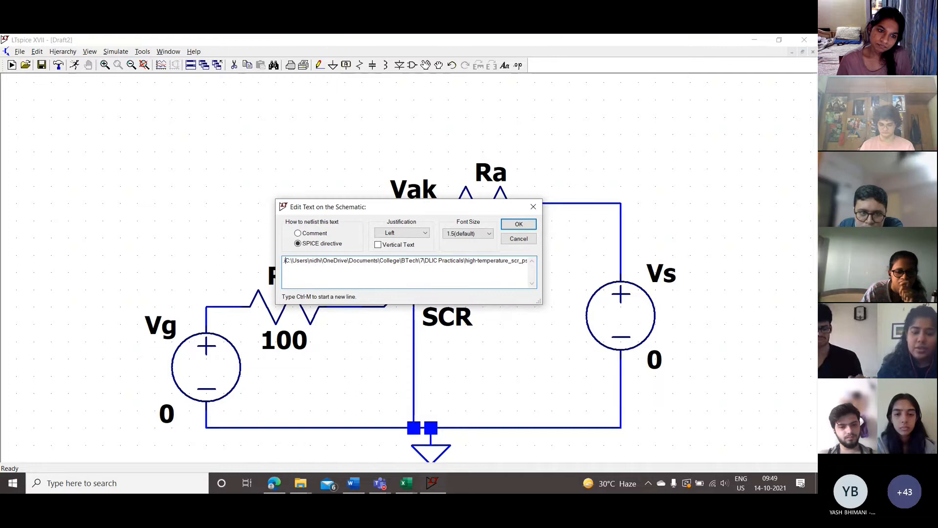
text(nc)
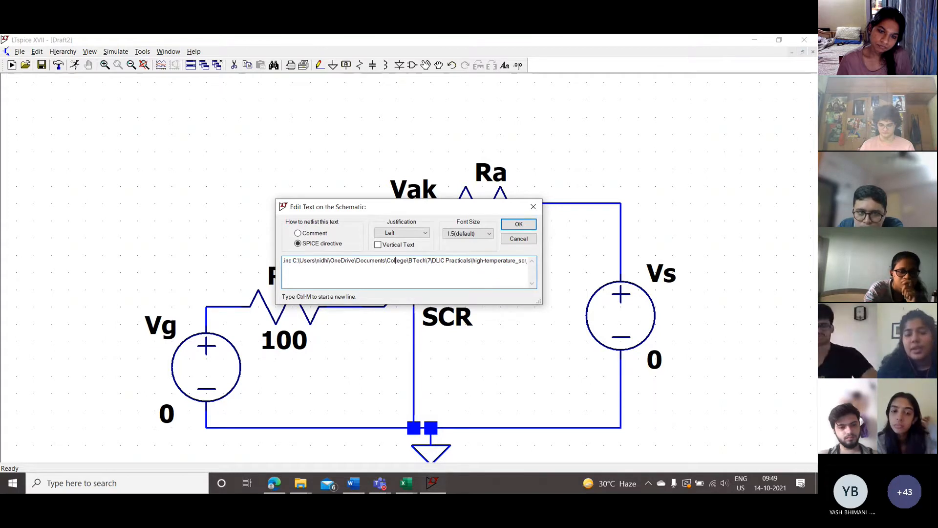
- Complete the directive's path with \st_high-temperature_scr.lib, copying the file name from its folder, and place the directive above the circuit
key(Right)
key(Right)
key(Right)
key(Right)
key(Right)
key(Right)
key(Right)
key(Right)
key(Right)
key(Right)
key(Right)
key(Right)
key(Right)
key(Right)
key(Right)
key(Right)
key(Right)
key(Right)
key(Right)
key(Right)
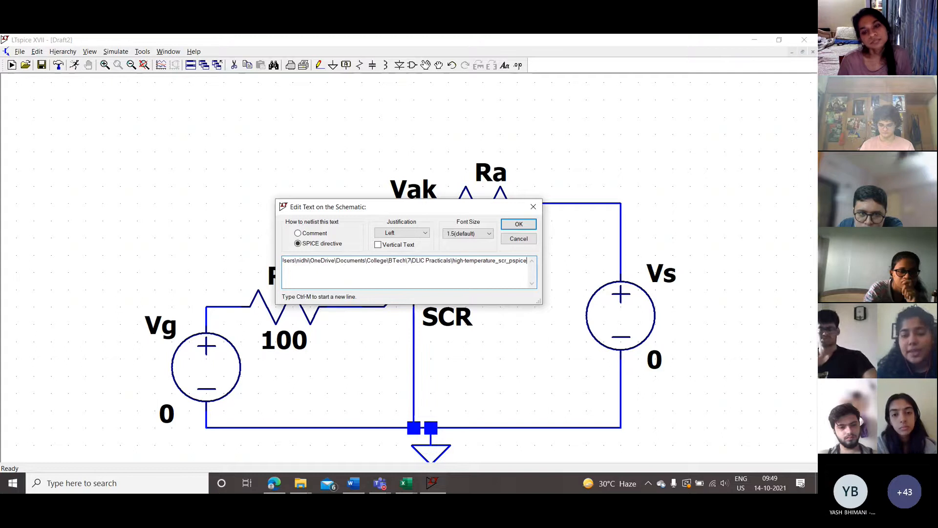
key(alt+Tab)
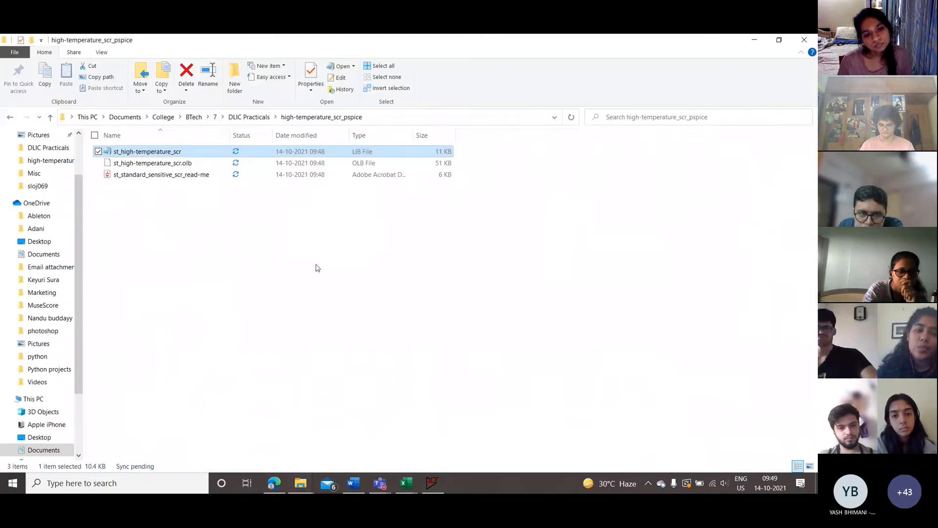
click(139, 153)
key(ctrl+c)
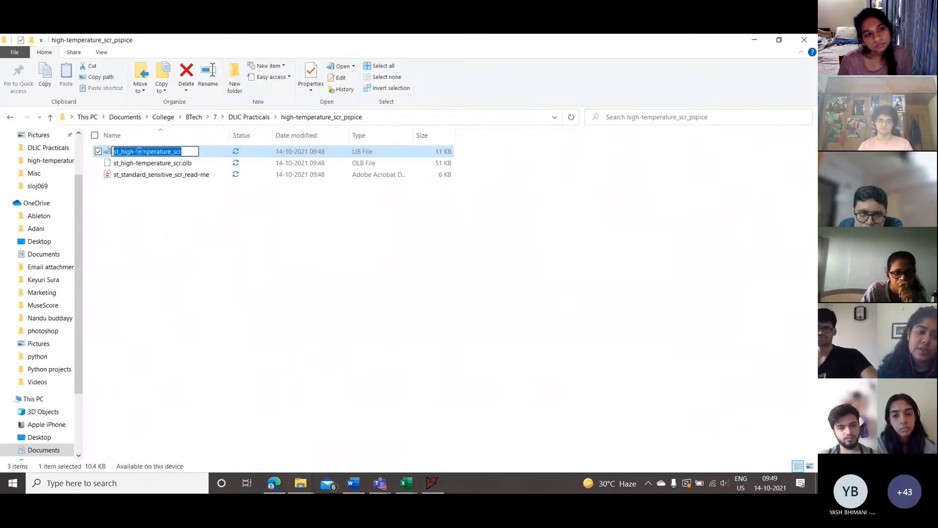
key(alt+Tab)
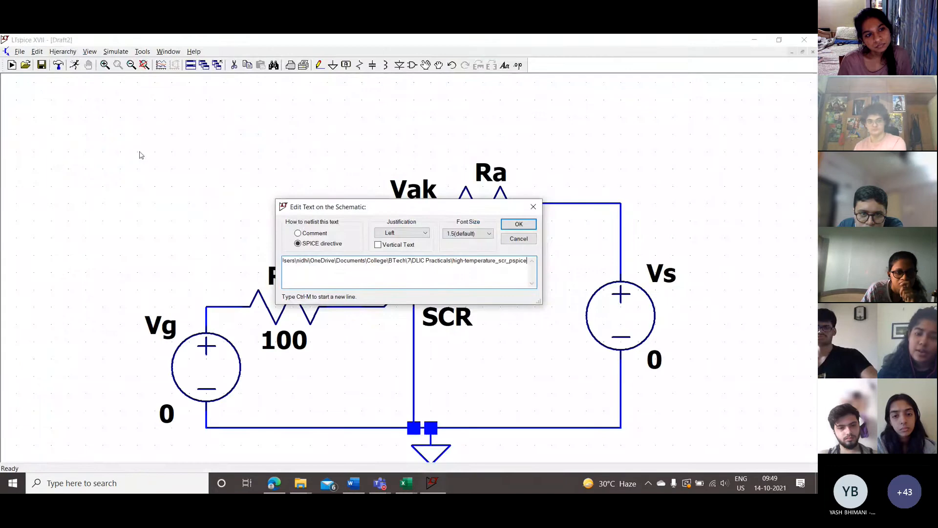
text(\)
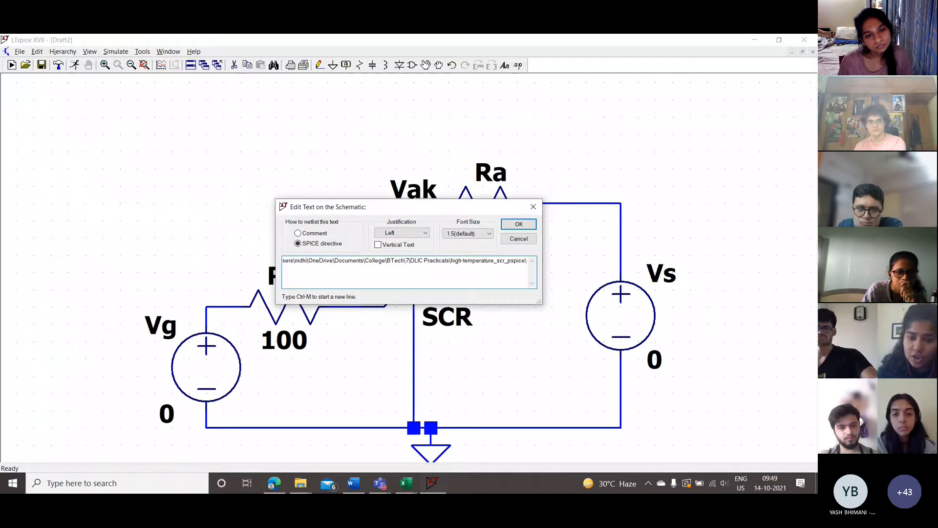
key(ctrl+v)
text(.lib)
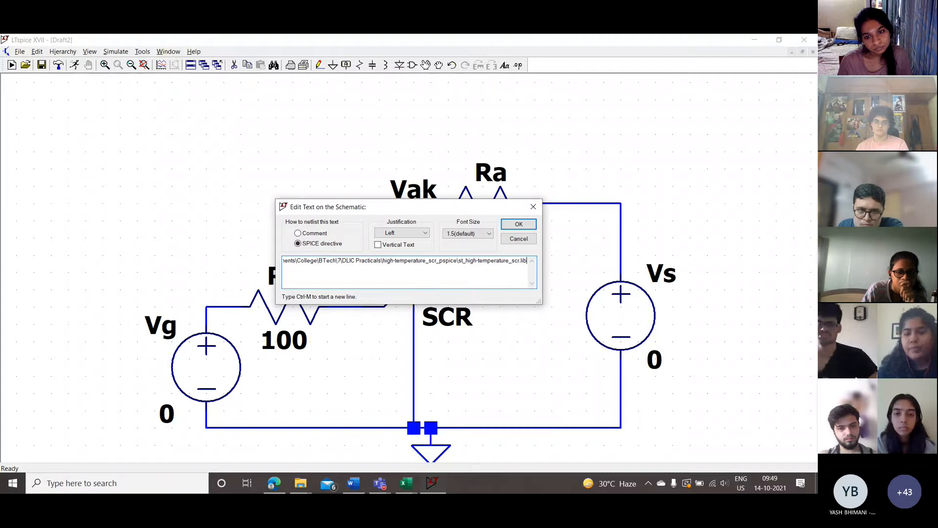
click(518, 224)
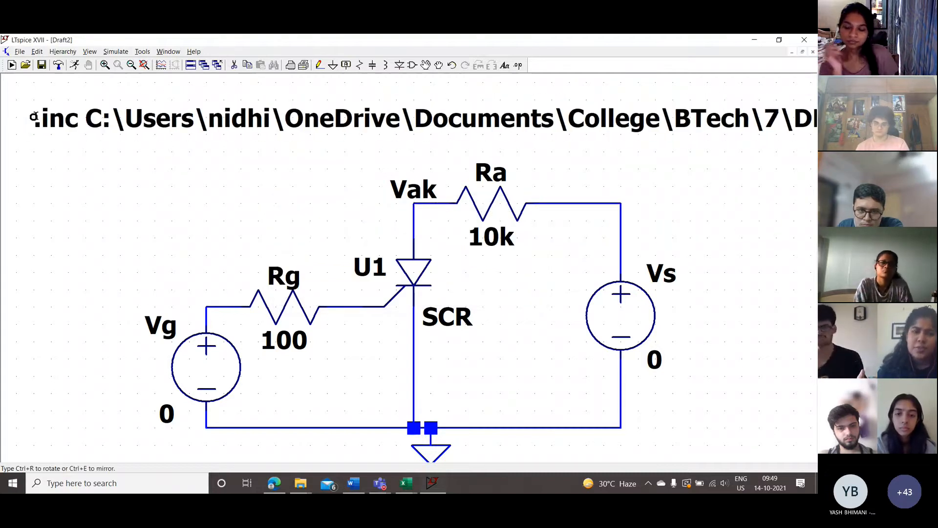
click(17, 108)
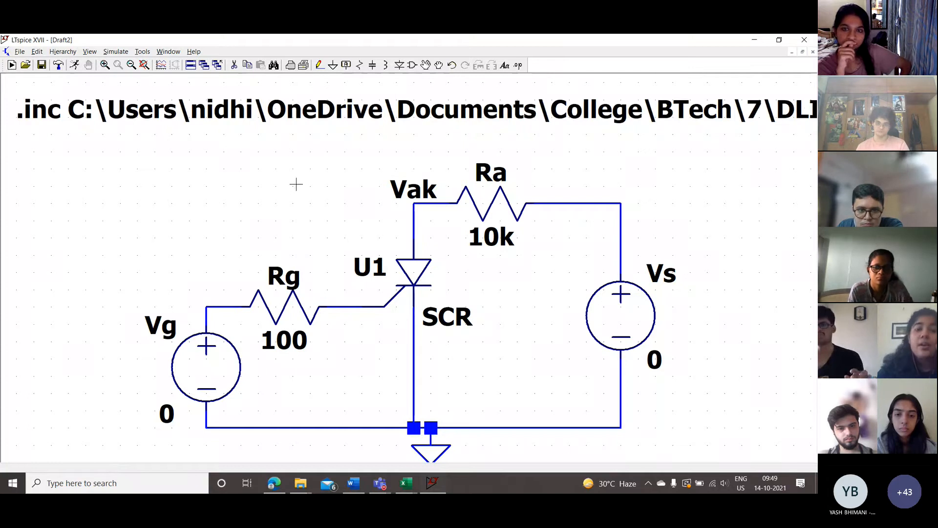
- Open the SCR U1's attributes, then switch to the st_high-temperature_scr library in Notepad and copy the subcircuit name TN3050H-12LY
right_click(421, 268)
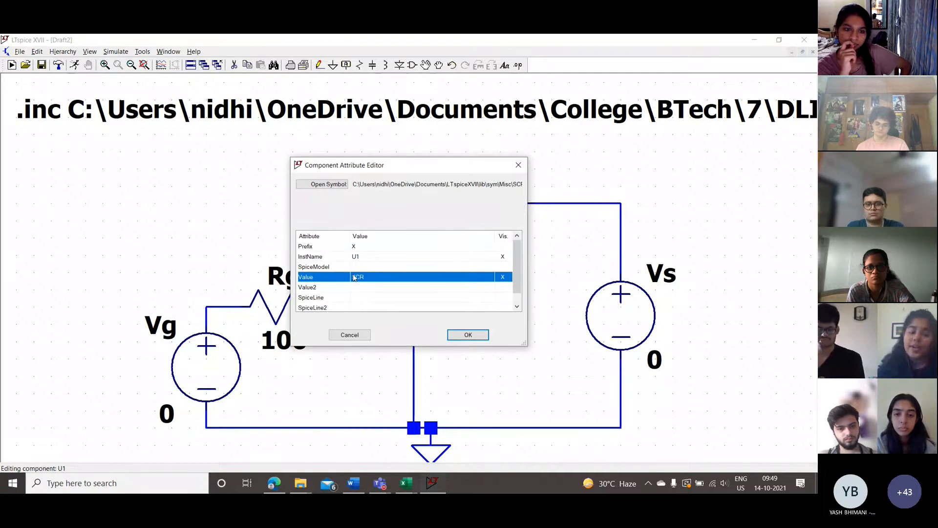
mouse_move(300, 483)
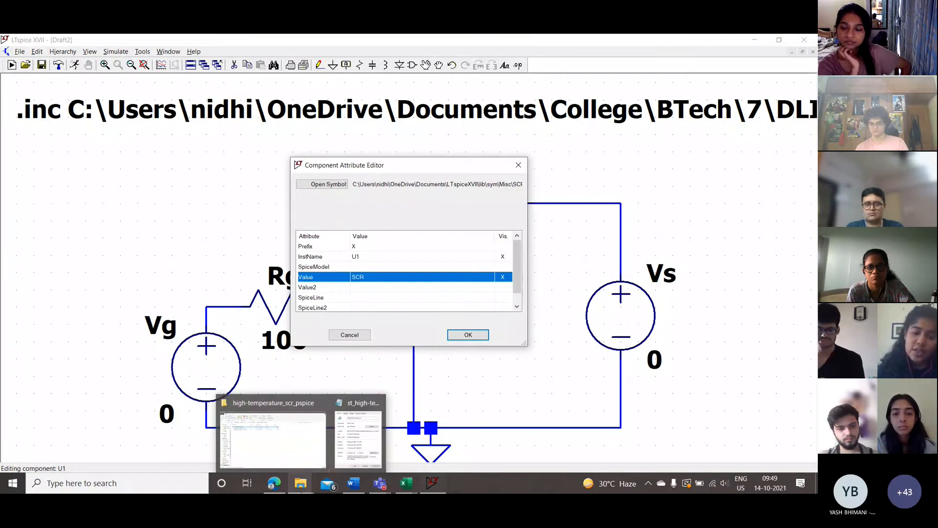
click(295, 432)
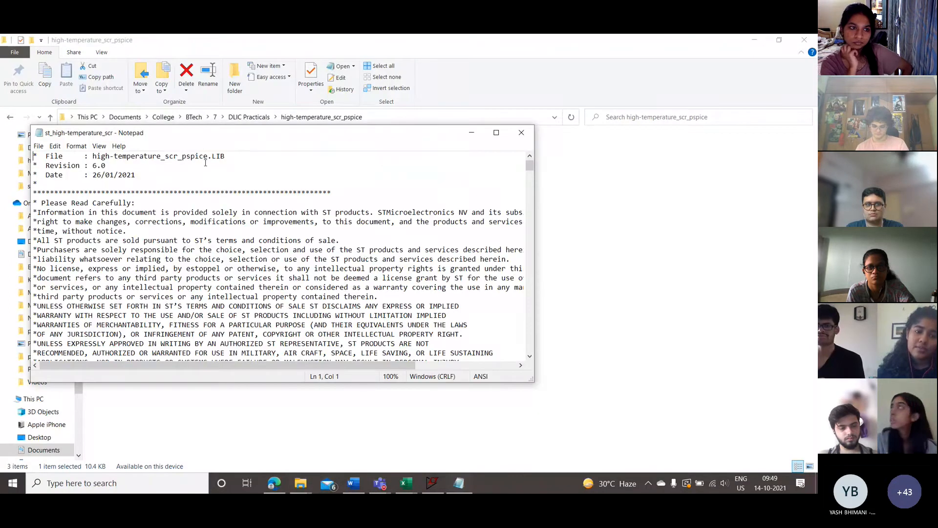
scroll(223, 275, down, 10)
scroll(223, 275, down, 15)
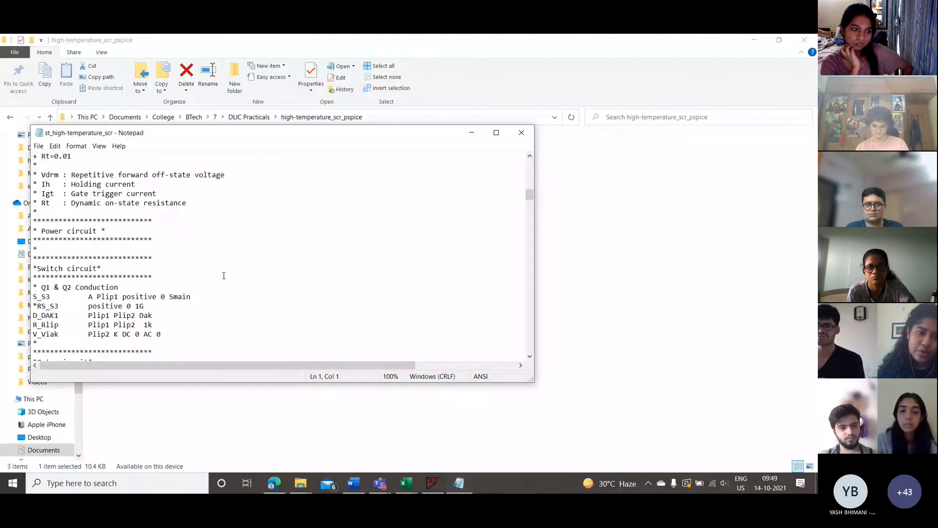
scroll(223, 276, down, 15)
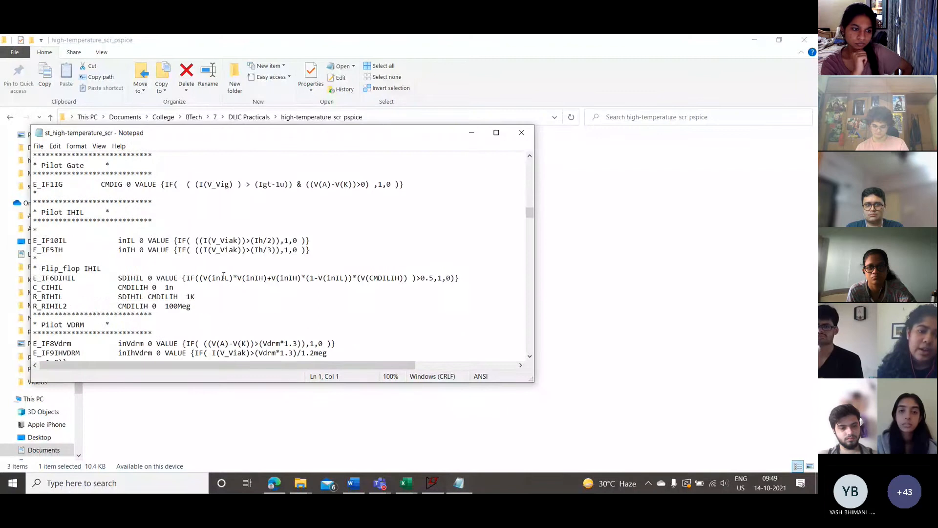
scroll(223, 276, down, 10)
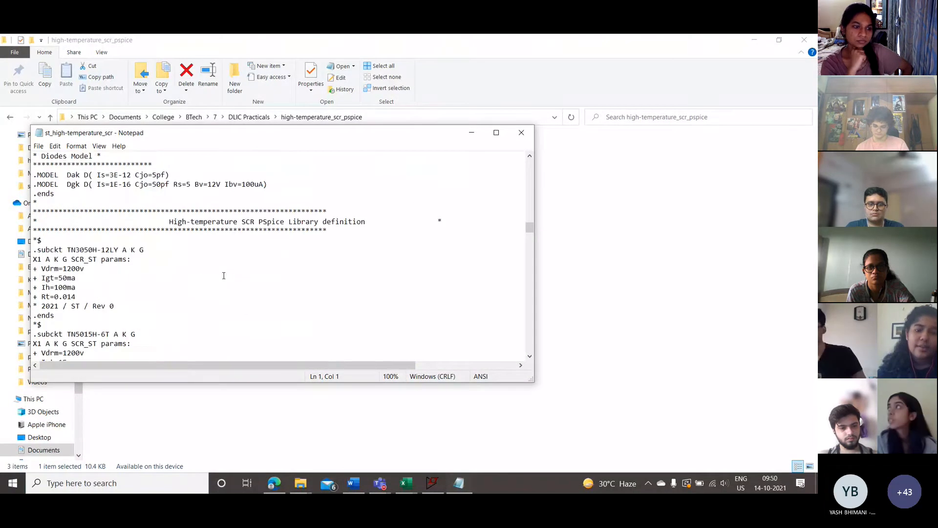
drag(169, 222, 381, 222)
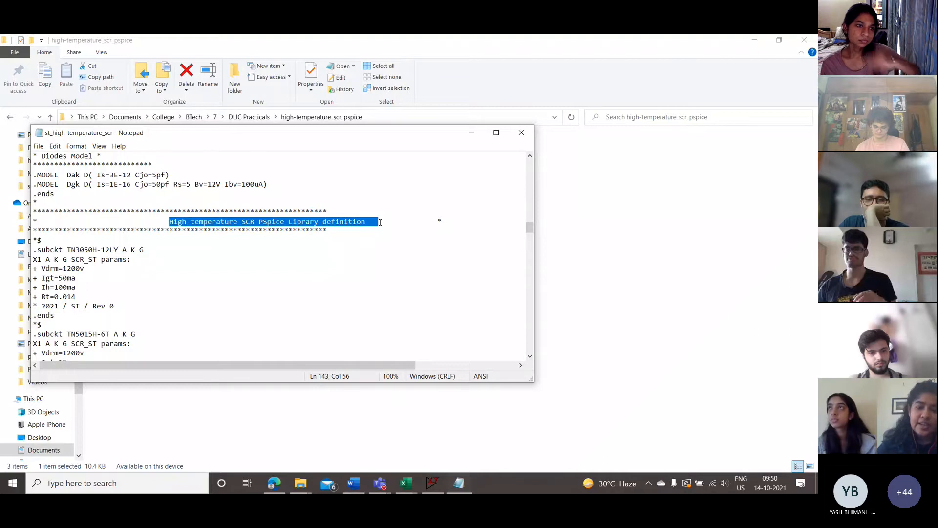
click(380, 222)
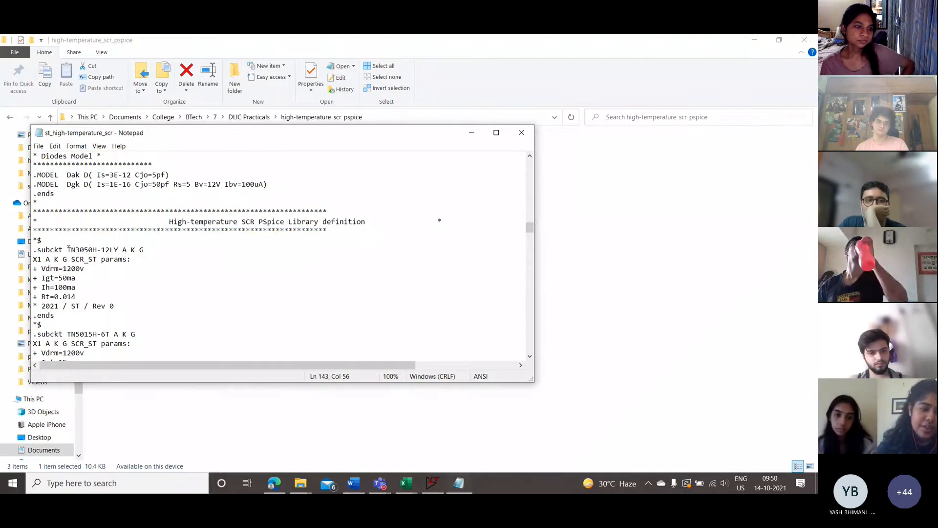
scroll(82, 317, down, 3)
scroll(83, 317, up, 2)
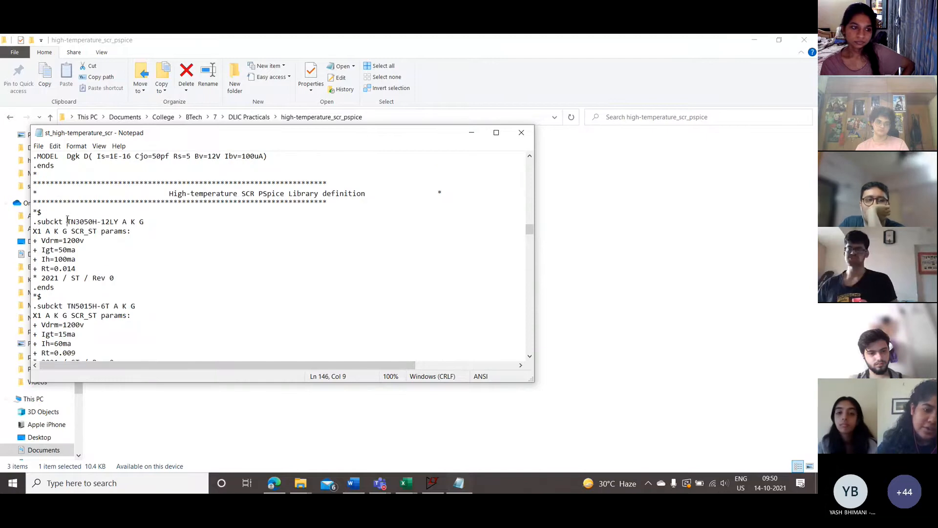
mouse_move(113, 221)
mouse_down()
mouse_move(34, 222)
mouse_move(124, 222)
mouse_up()
key(ctrl+c)
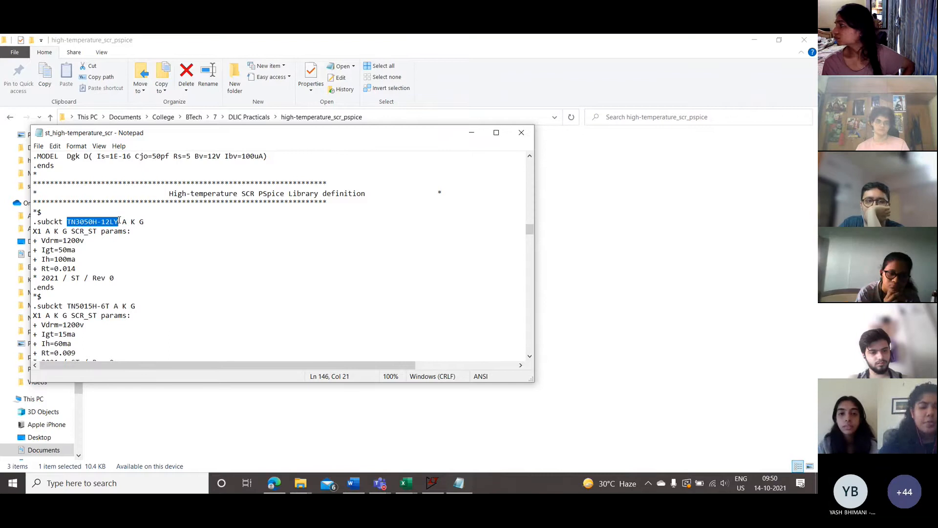
- Switch back to LTspice and replace the SCR U1's value with the copied model name TN3050H-12LY
key(alt+Tab)
key(alt+Tab)
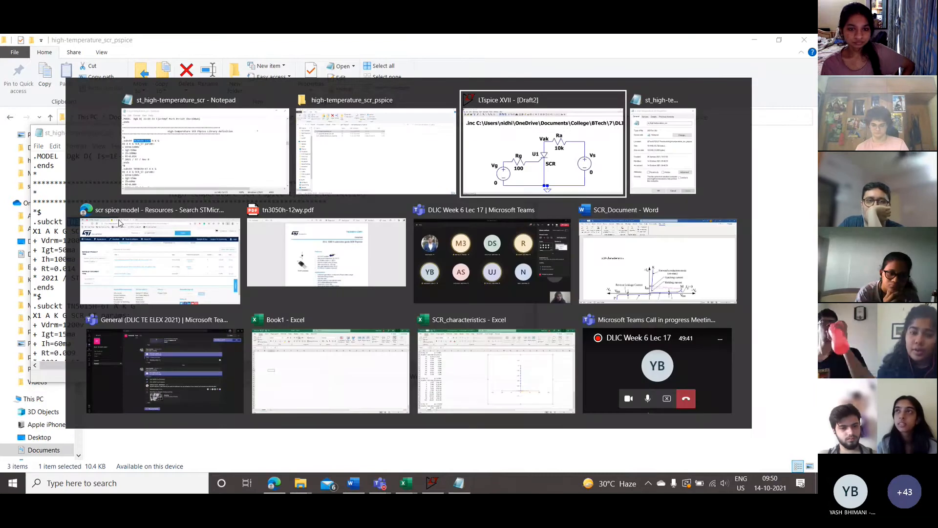
click(363, 280)
key(ctrl+v)
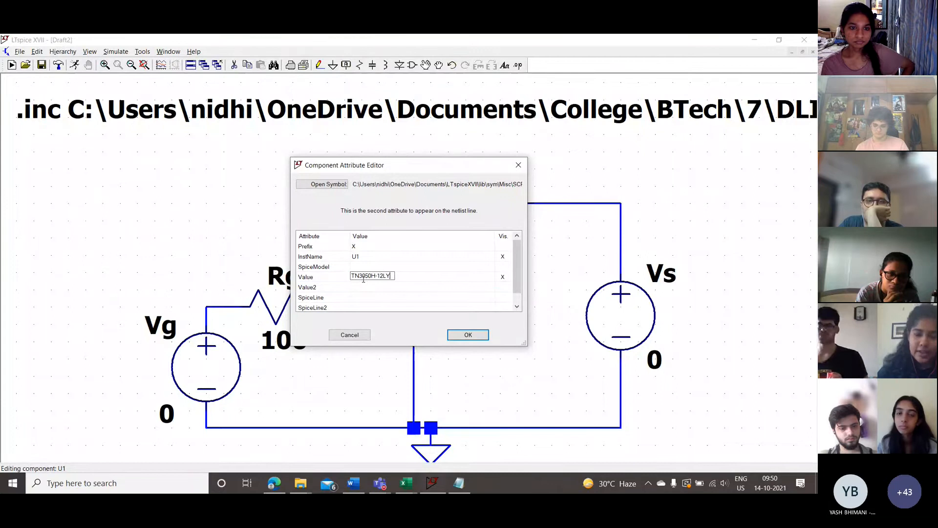
click(468, 335)
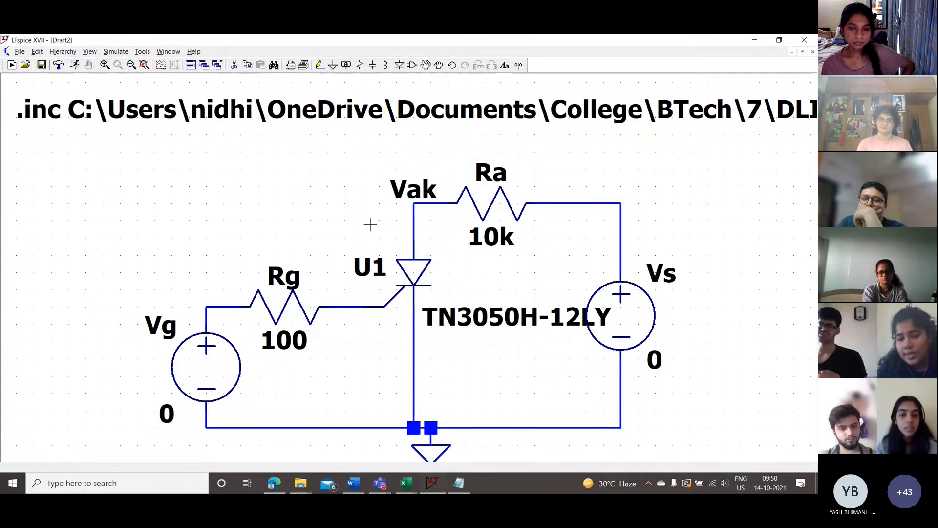
- Open U1's SCR symbol and examine the pin order of the TN3050H-12LY subcircuit in the Notepad library file
right_click(430, 264)
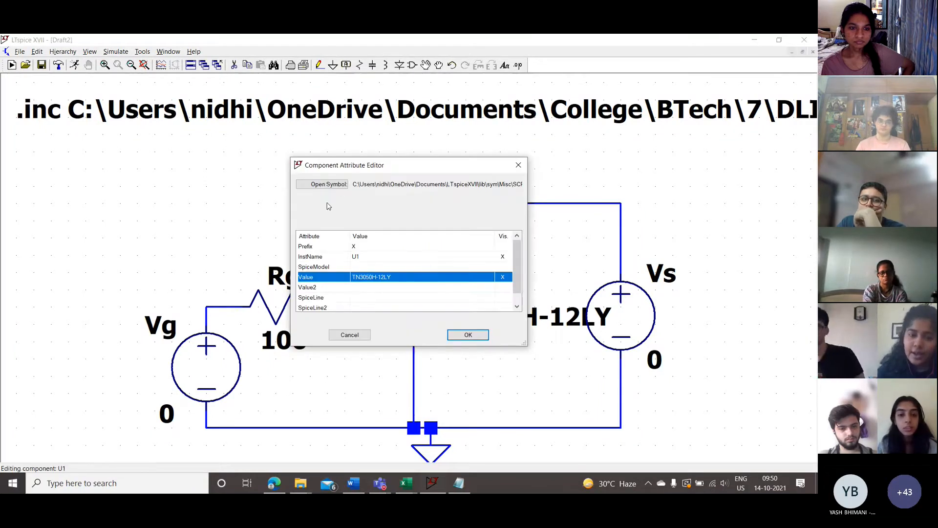
click(340, 184)
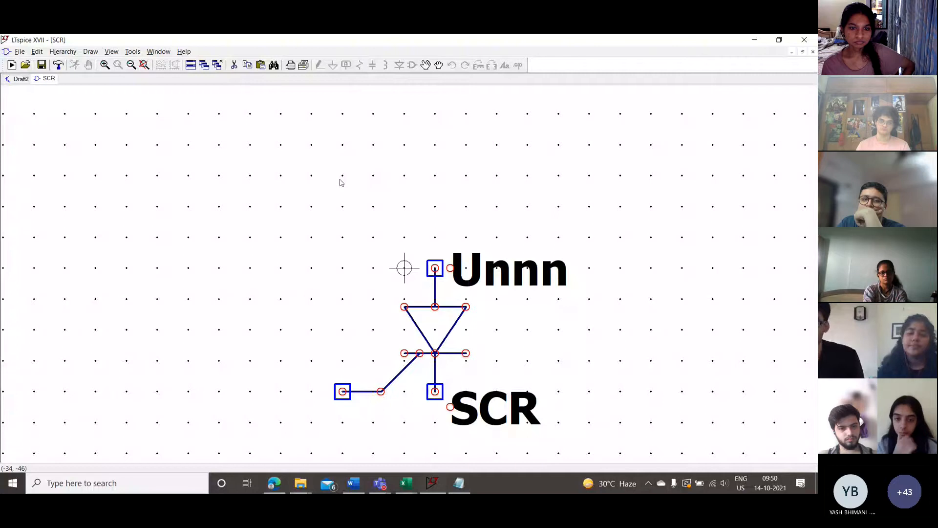
key(alt+Tab)
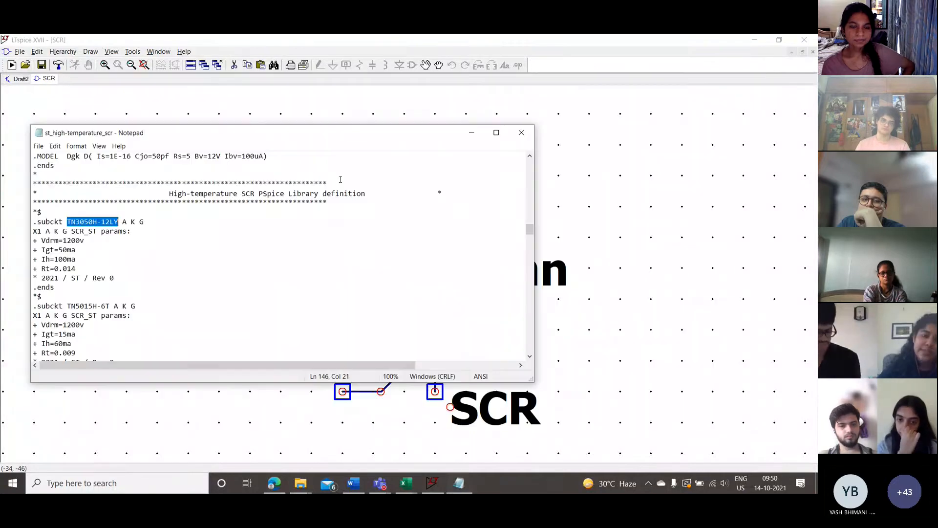
click(105, 230)
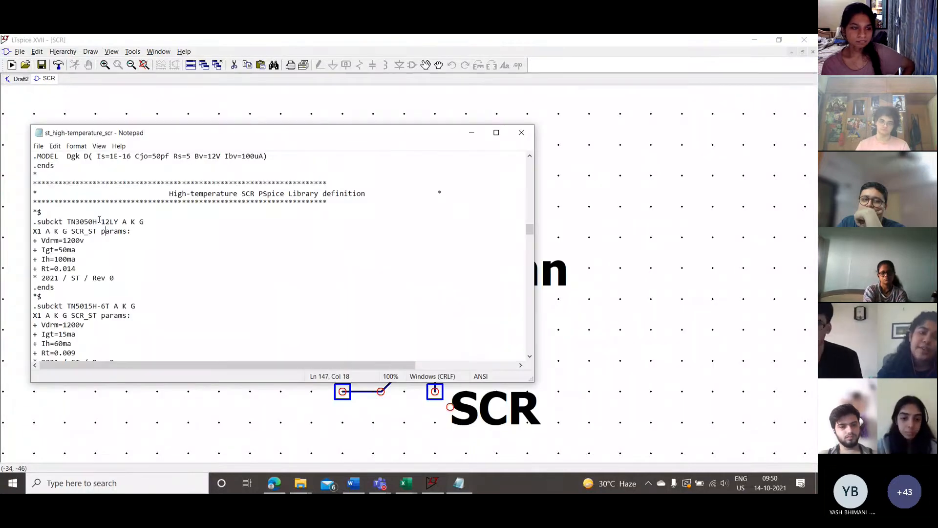
drag(122, 222, 146, 223)
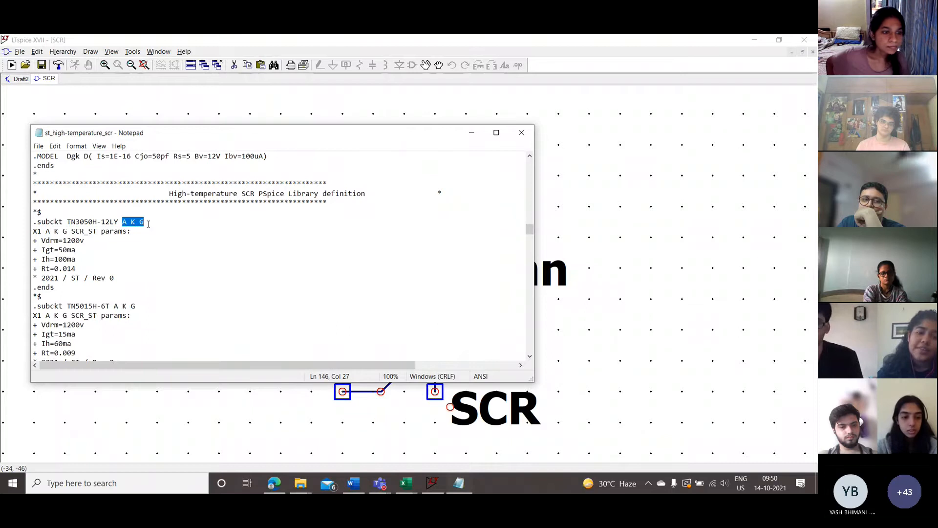
click(145, 221)
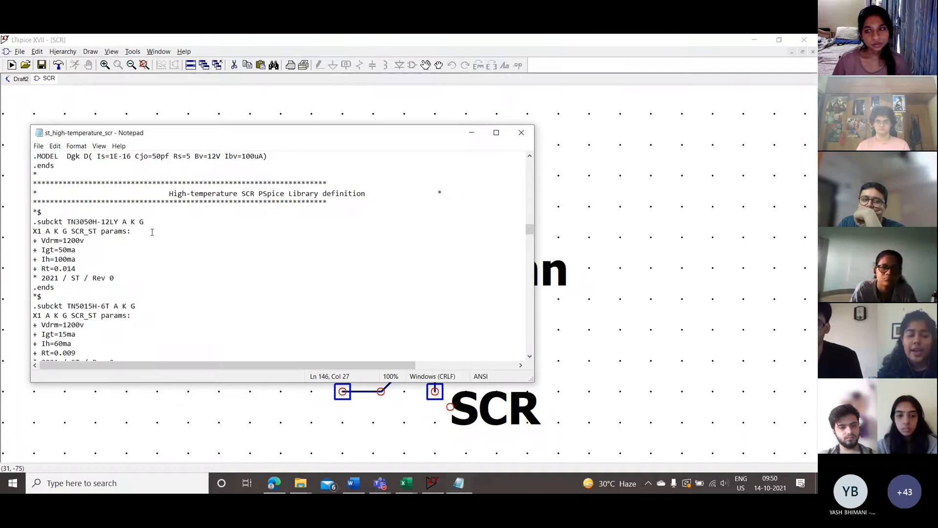
click(471, 132)
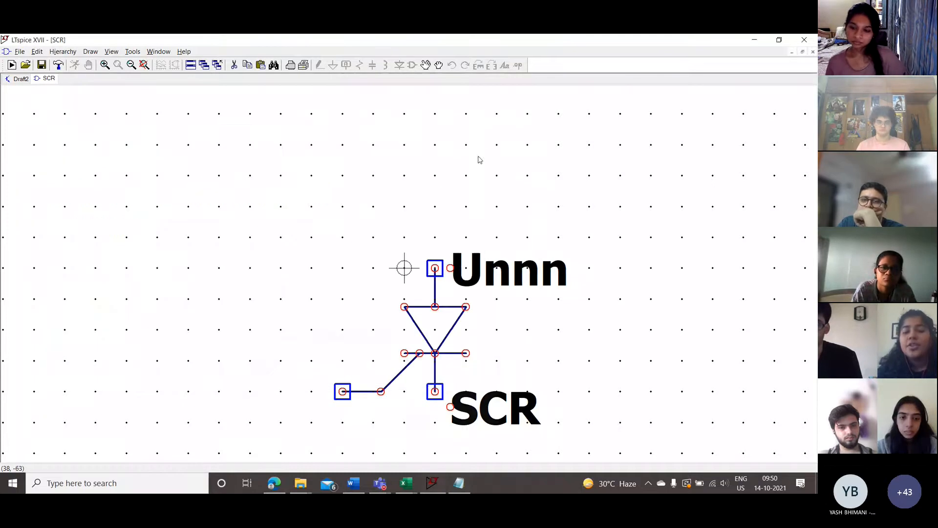
- Check the label and netlist order of the SCR symbol's anode, cathode and gate pins
right_click(432, 267)
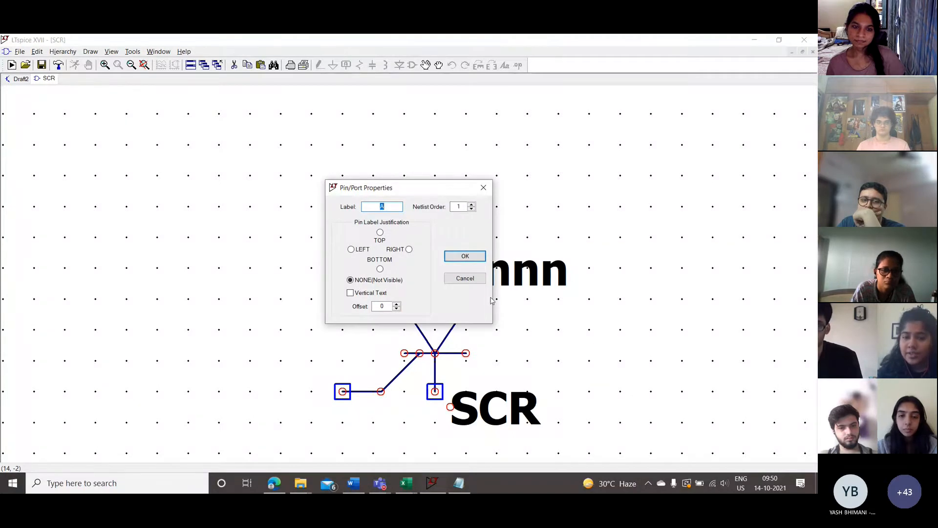
click(474, 258)
right_click(432, 390)
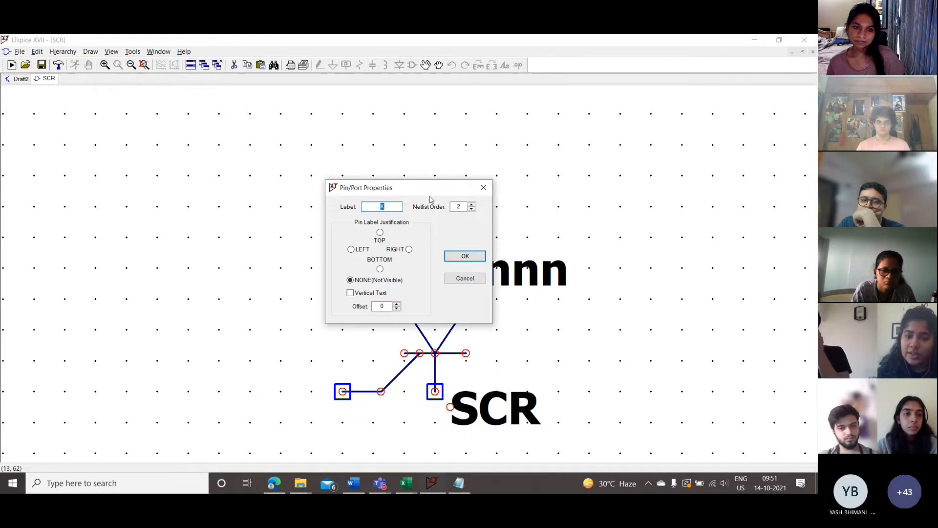
click(464, 256)
right_click(341, 394)
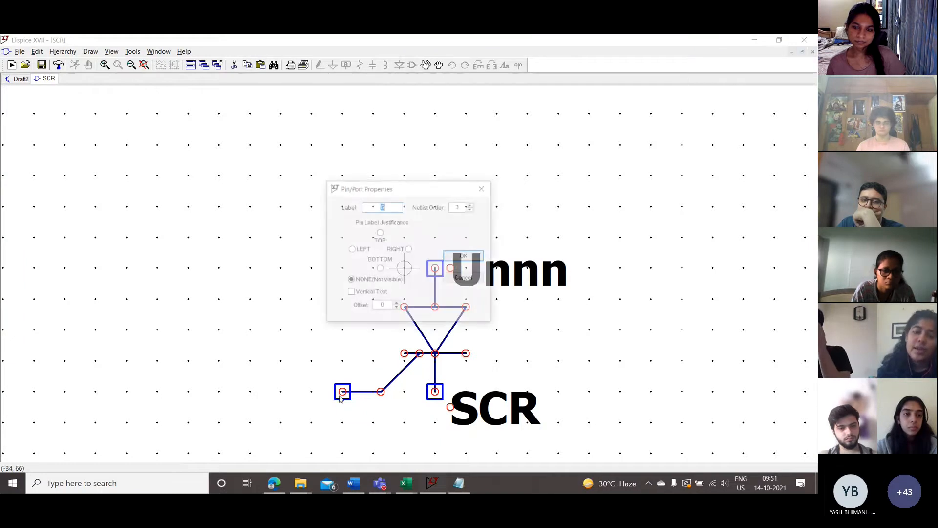
click(470, 258)
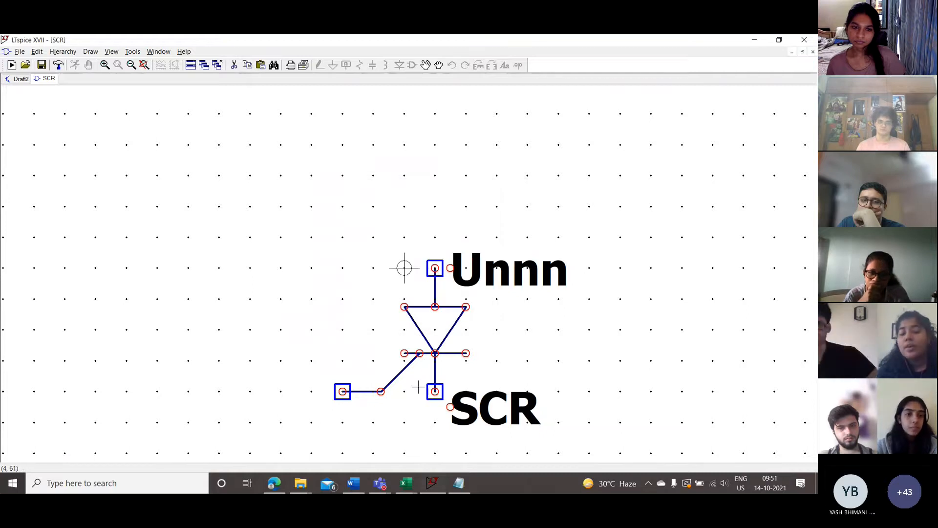
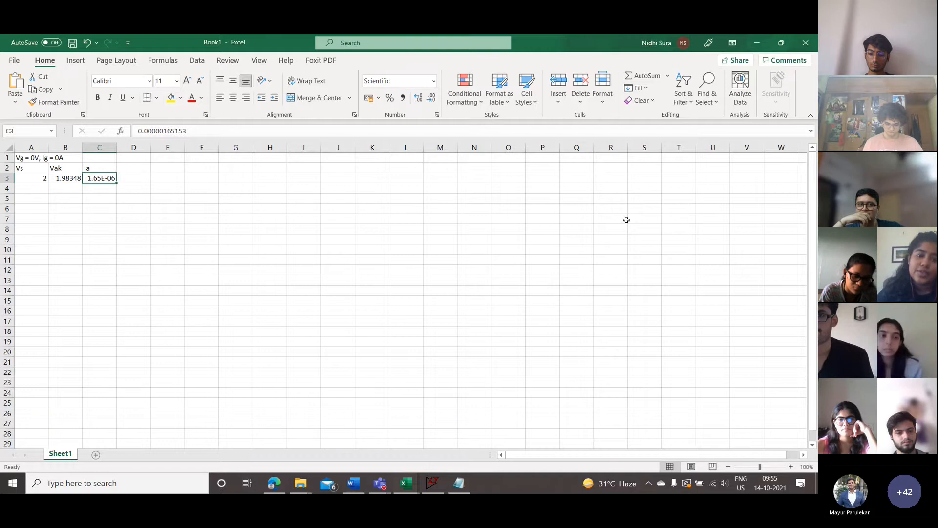
- Switch to LTspice, close the operating point results, set the source Vs to 4 V and rerun the simulation
key(alt+Tab)
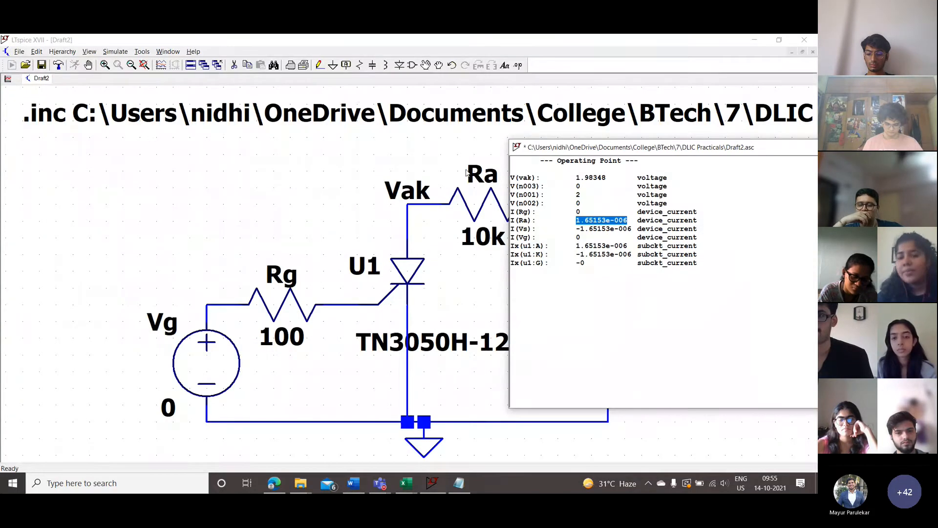
drag(616, 149, 502, 160)
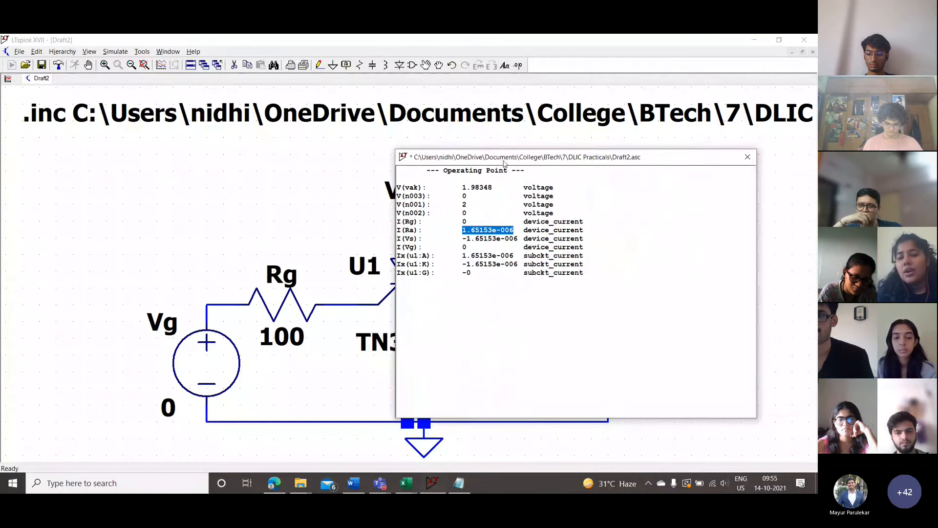
click(746, 158)
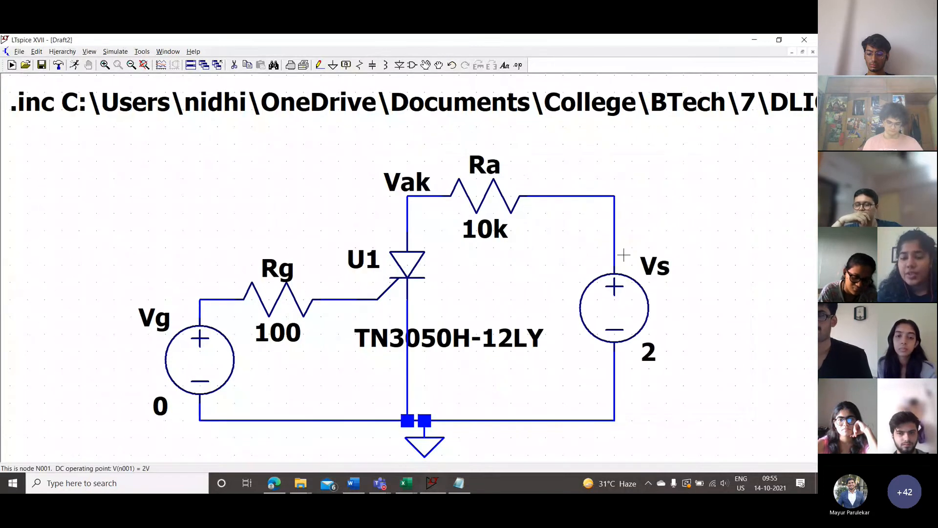
right_click(635, 320)
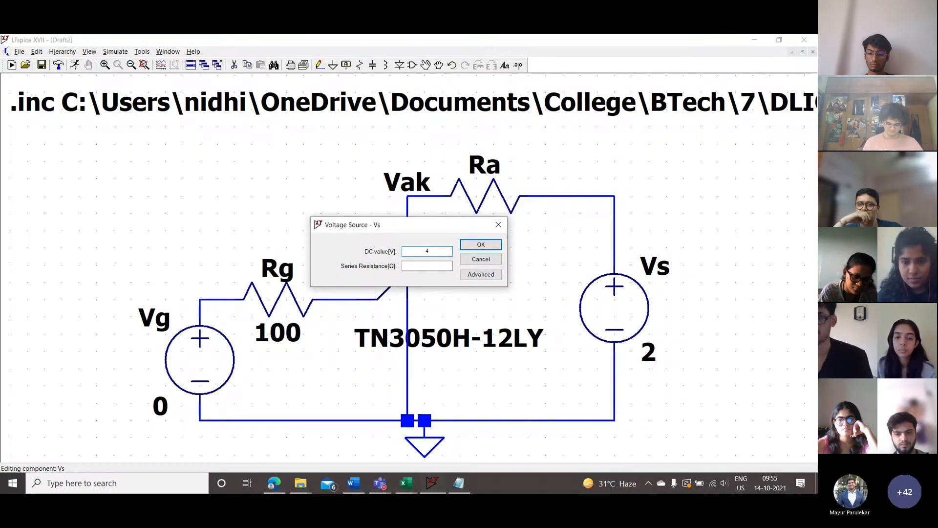
text(4)
key(Return)
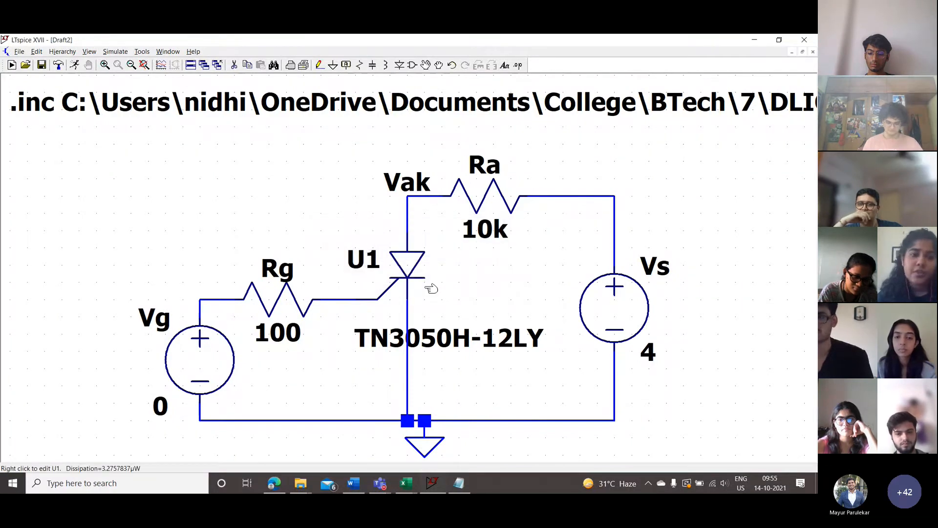
click(75, 64)
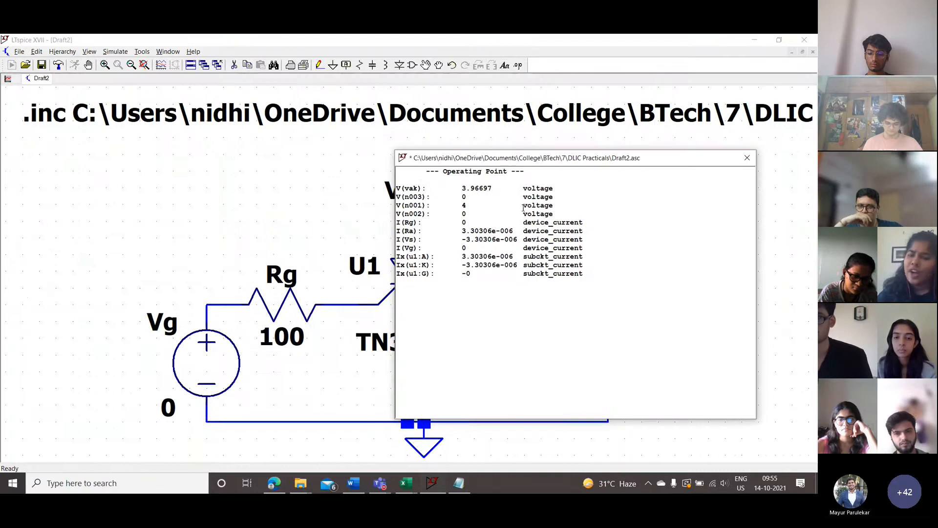
- Switch to Book1 in Excel and record Vs 4 and Vak 3.96697 in row 4 from LTspice's operating point results
key(alt+Tab)
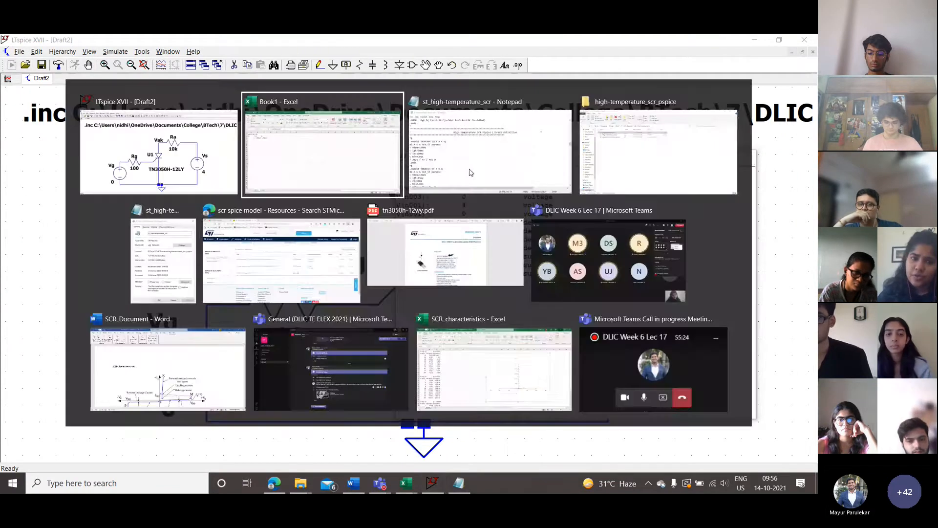
key(Left)
key(Left)
key(Down)
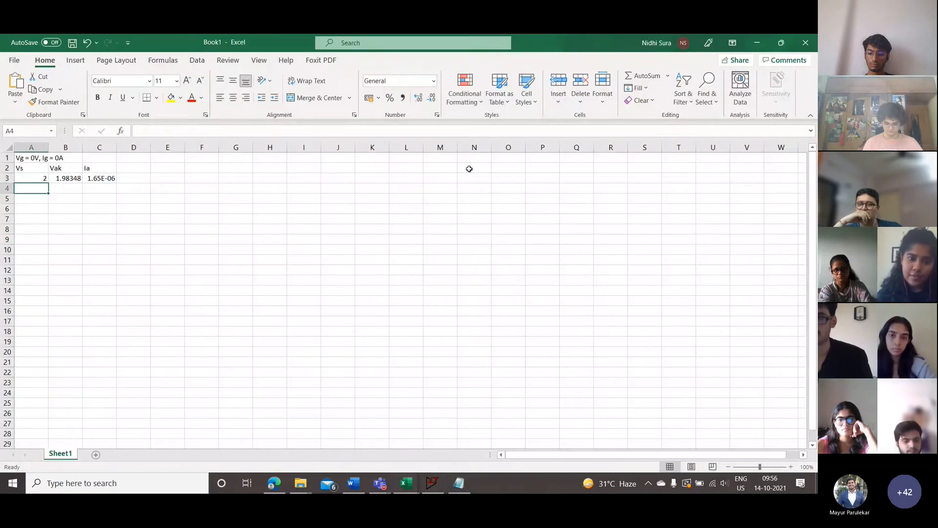
key(alt+Tab)
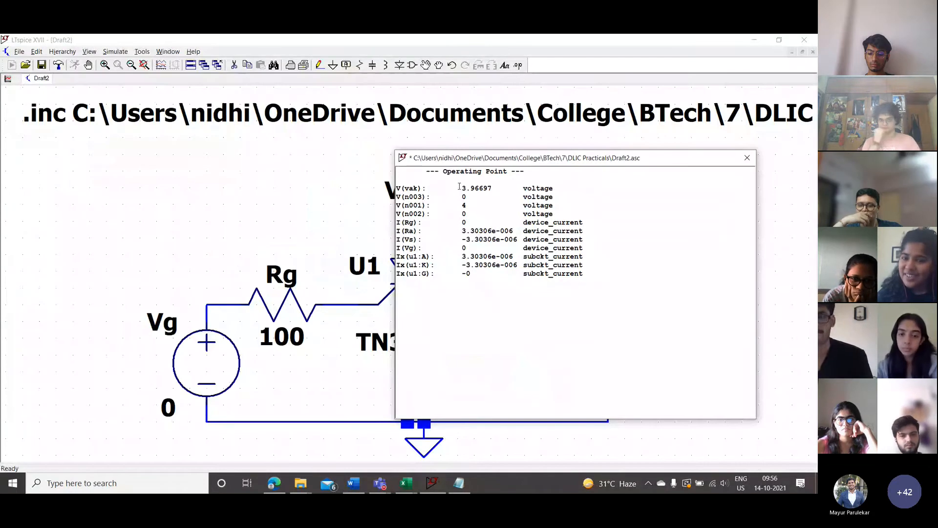
drag(459, 188, 491, 188)
key(alt+Tab)
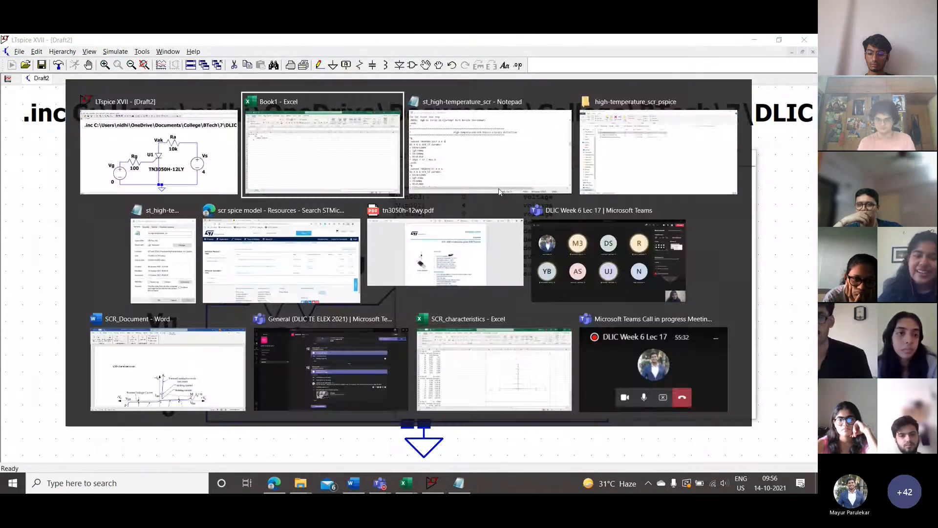
text(3.96697)
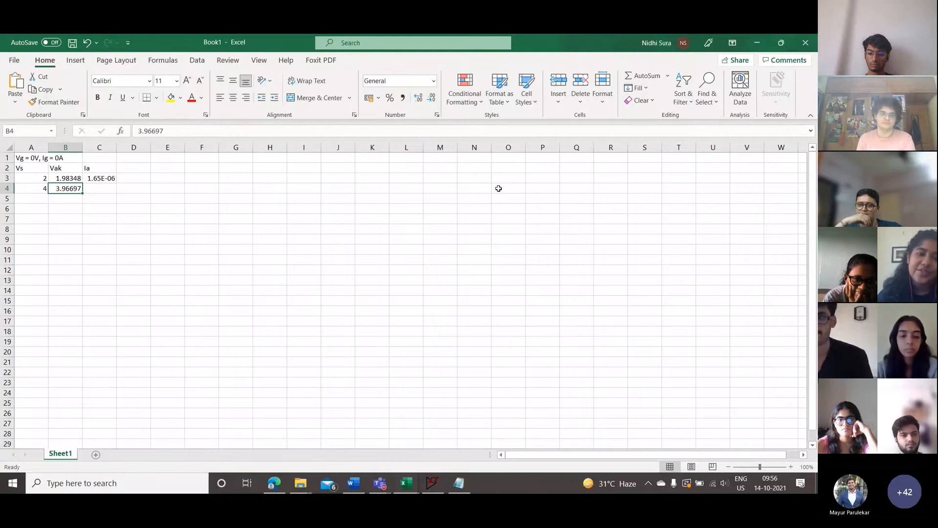
key(Right)
- Copy the Ra current from LTspice's operating point results into the Ia cell of row 4 in Excel's Book1
key(alt+Tab)
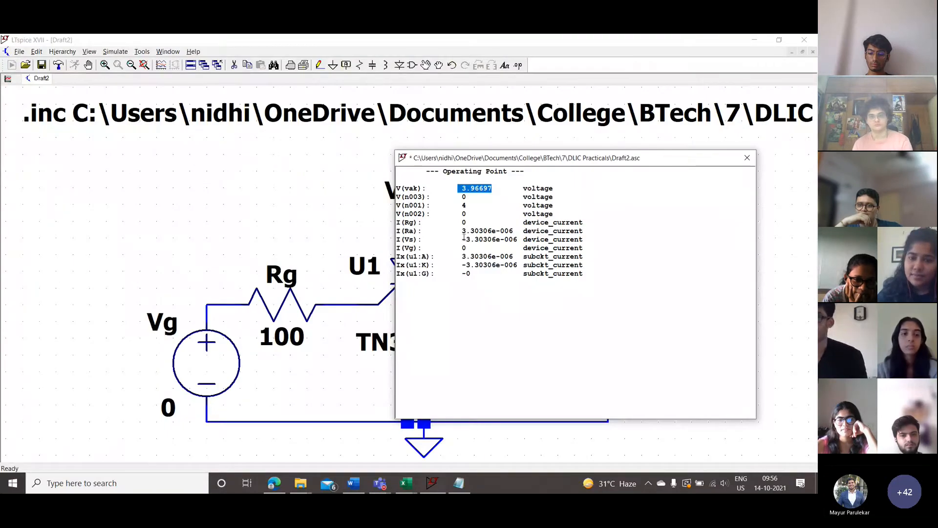
drag(459, 231, 515, 231)
key(ctrl+c)
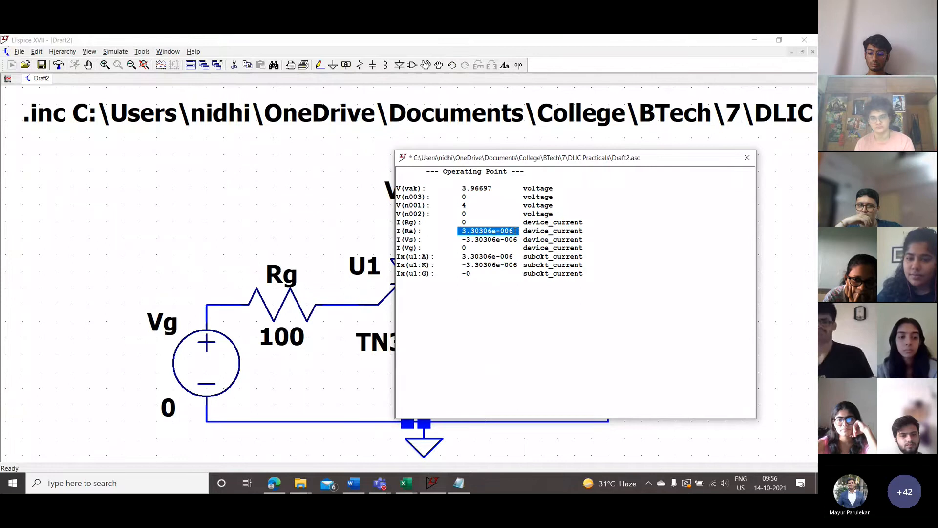
key(alt+Tab)
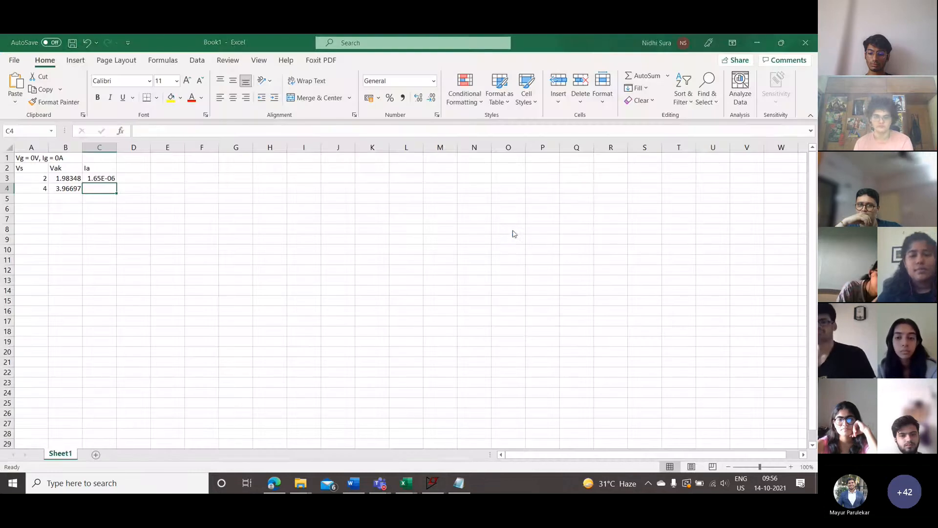
key(ctrl+v)
key(Return)
key(Left)
key(Left)
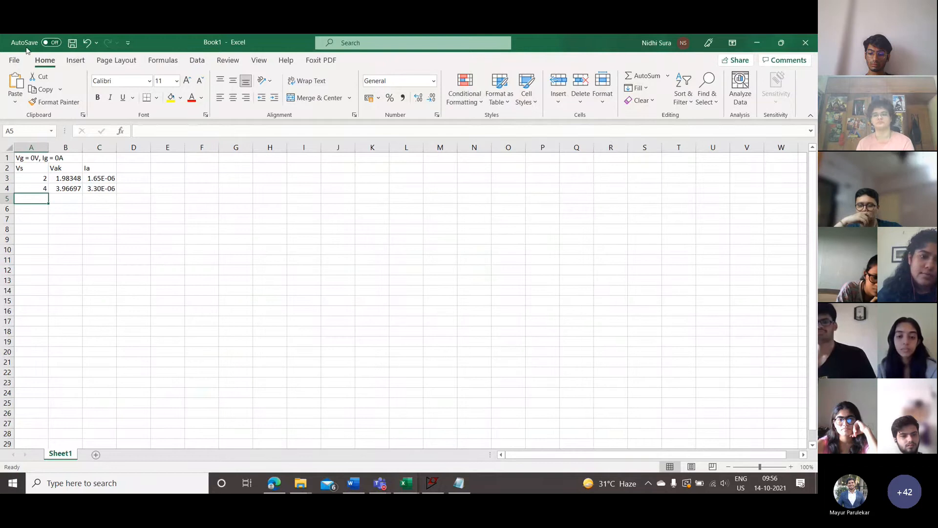
- Bring up the Teams meeting window, toggle the microphone and minimise the window
mouse_move(418, 492)
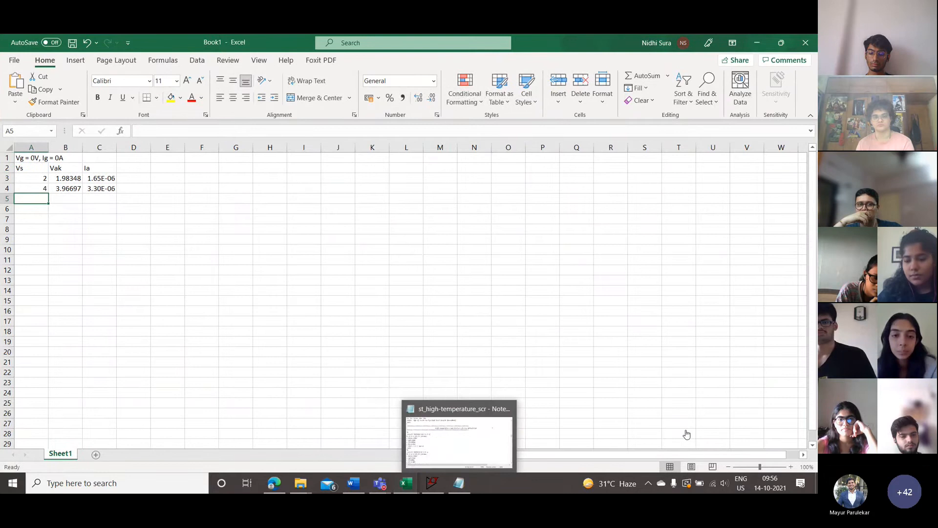
click(725, 428)
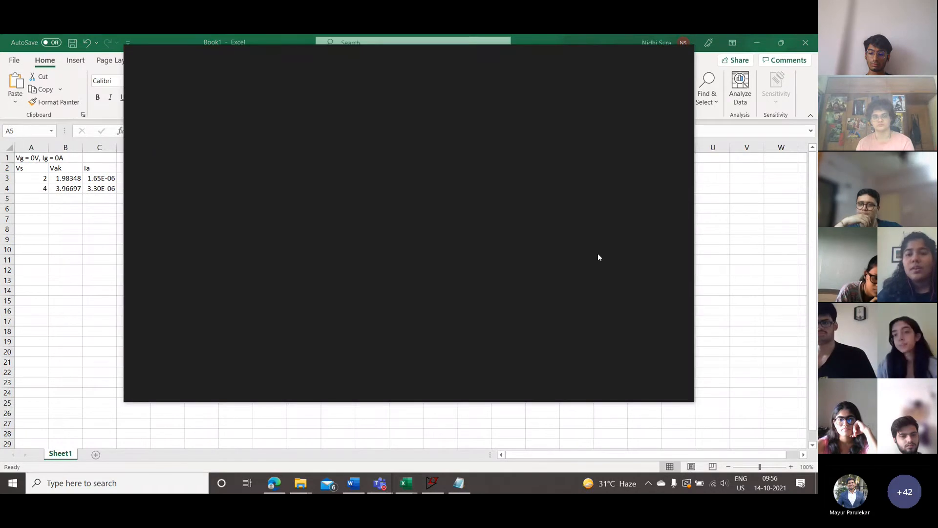
click(605, 83)
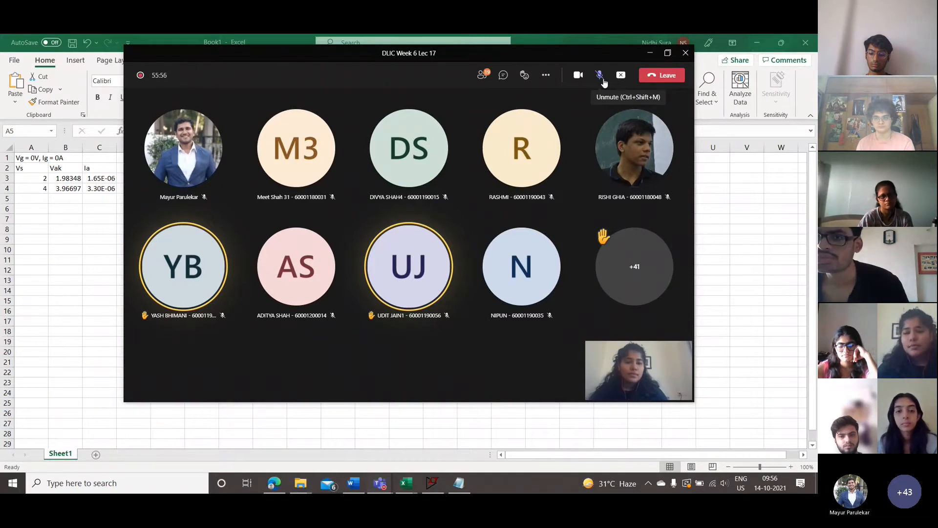
click(650, 53)
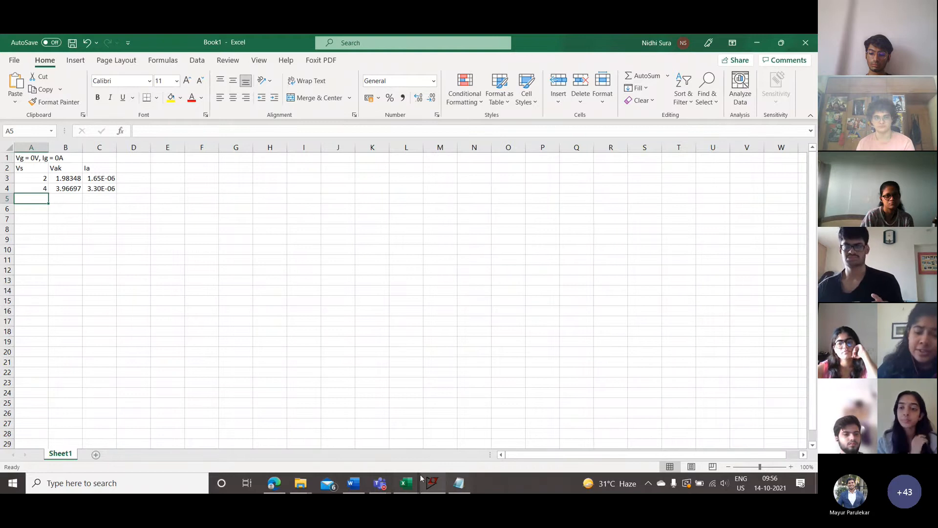
- Copy the Vs, Vak and Ia rows for Vs 6 to 100 from SCR_characteristics' first Vg = 0V table into Book1 from A5
mouse_move(406, 483)
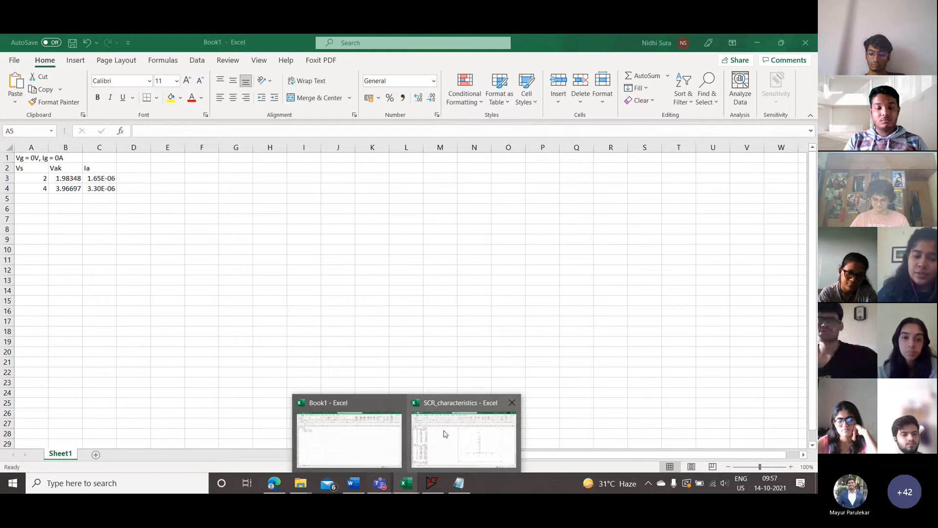
click(446, 441)
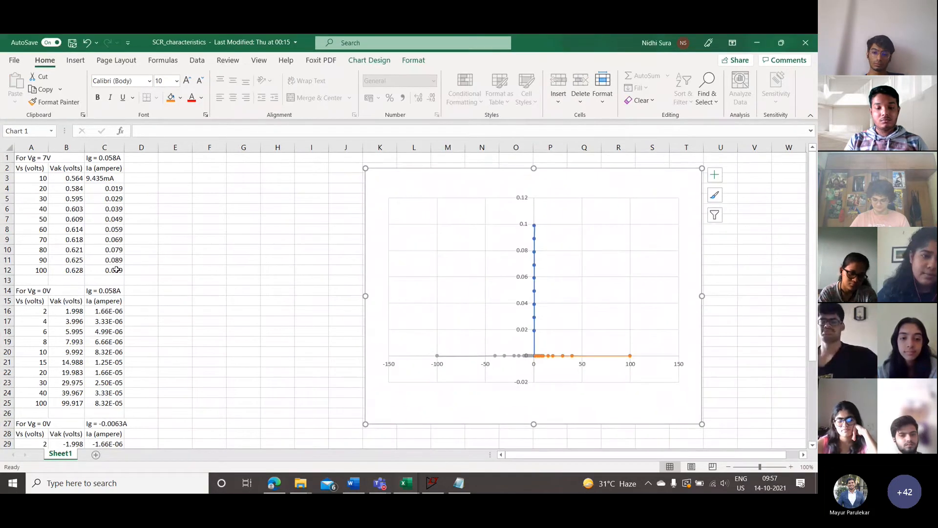
scroll(116, 269, down, 1)
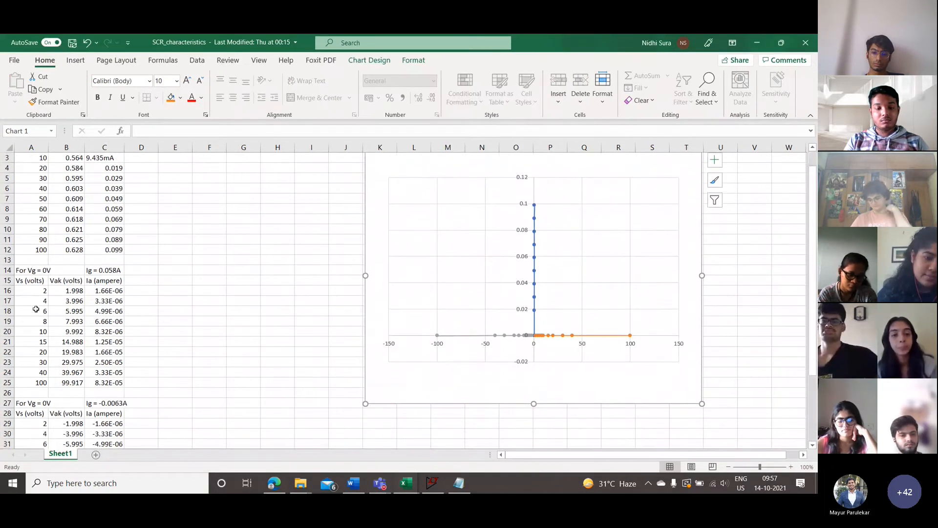
drag(36, 309, 113, 384)
key(ctrl+c)
key(alt+Tab)
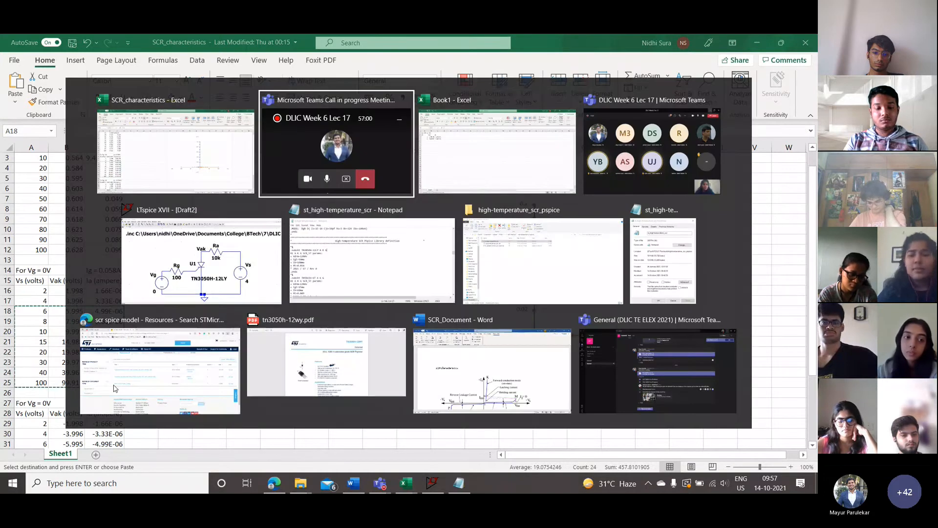
key(Tab)
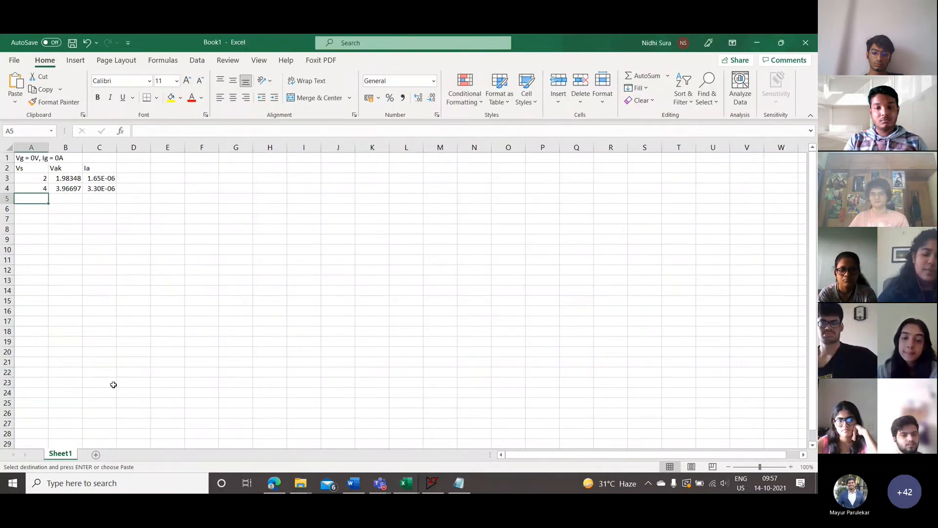
key(ctrl+v)
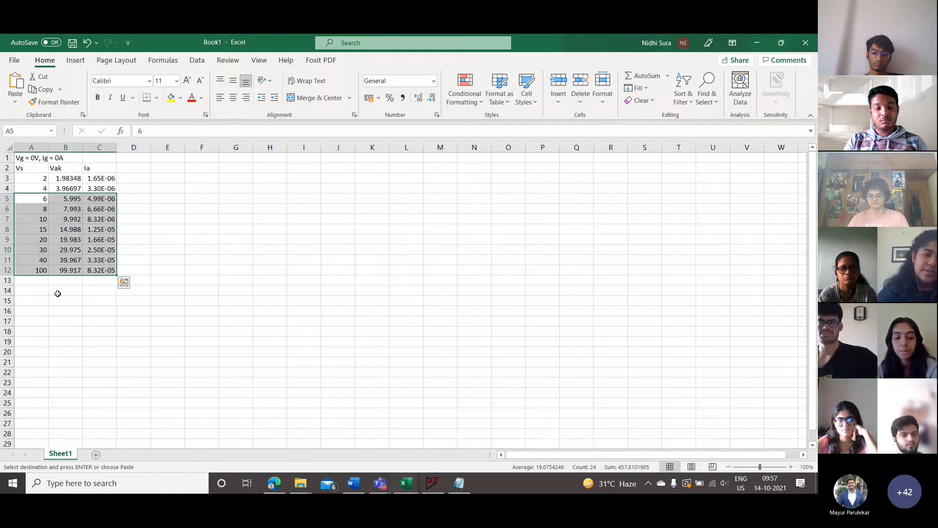
click(63, 283)
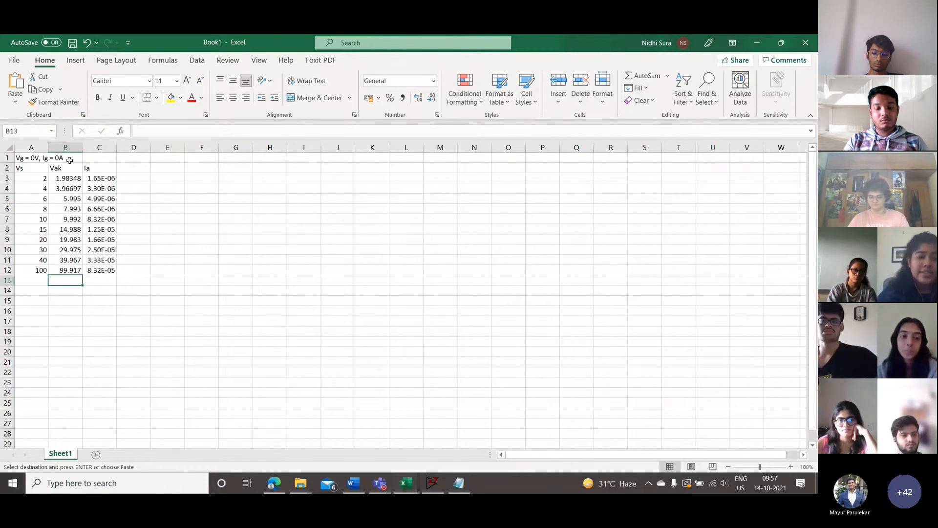
click(101, 273)
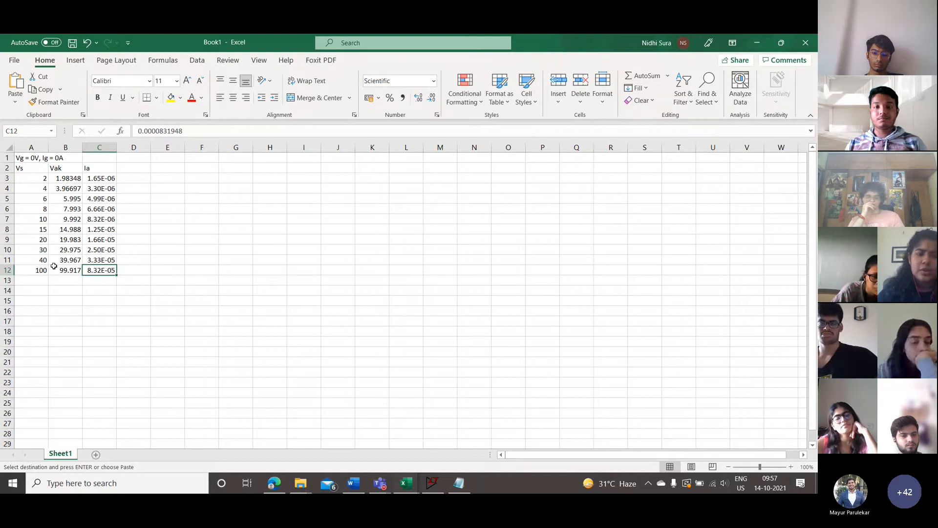
key(Return)
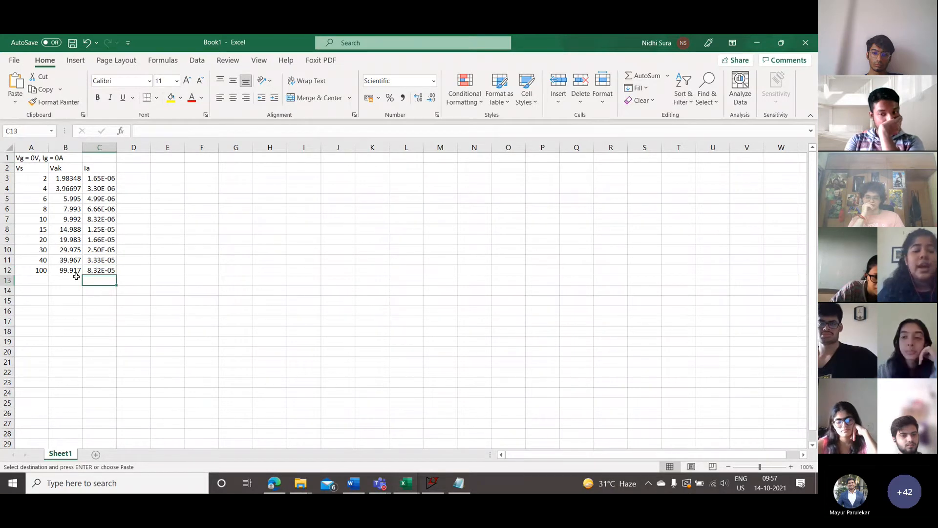
key(Home)
- Switch to SCR_Document in Word and examine the forward blocking region and breakover point on the SCR characteristics curve
key(alt+Tab)
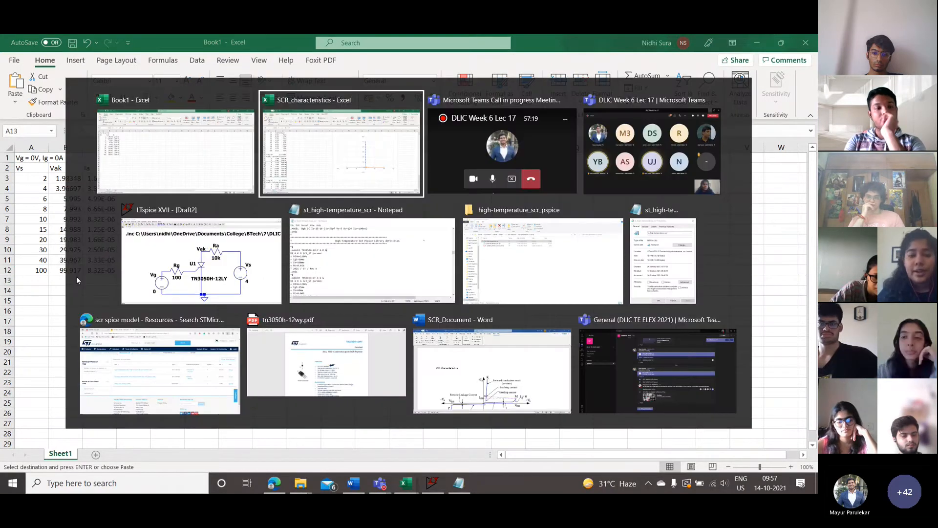
key(alt+Tab)
key(alt+Tab)
key(alt+Tab)
key(alt+Tab)
key(alt+Tab)
key(alt+Tab)
key(alt+Tab)
key(alt+Tab)
key(alt+Tab)
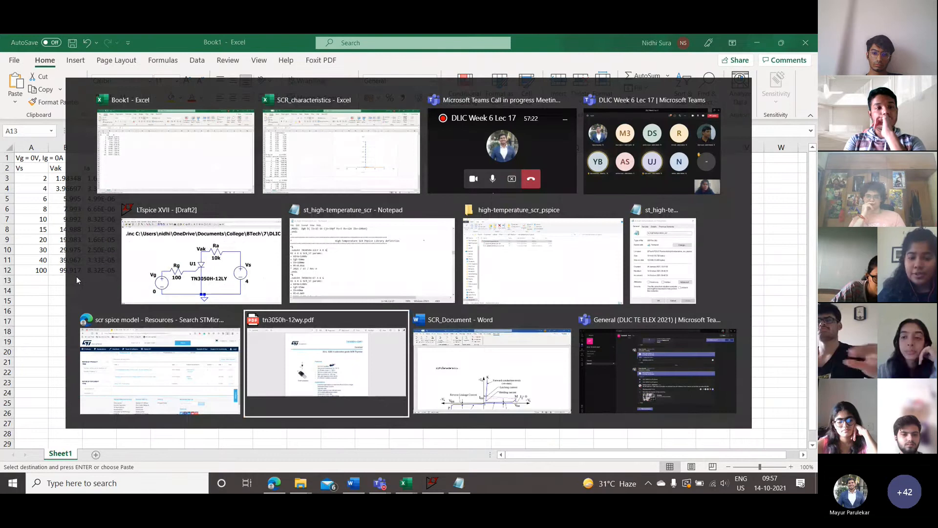
scroll(286, 332, down, 5)
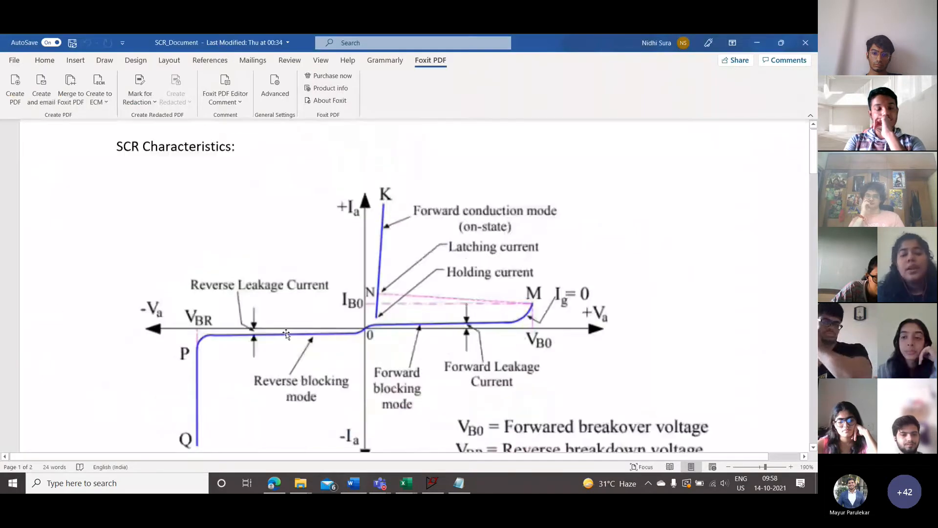
scroll(286, 332, up, 3)
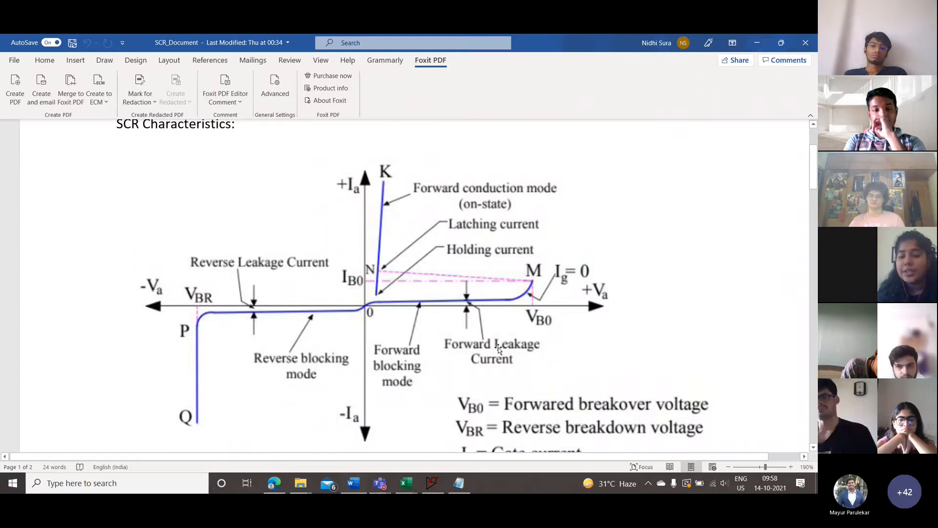
scroll(514, 327, down, 3)
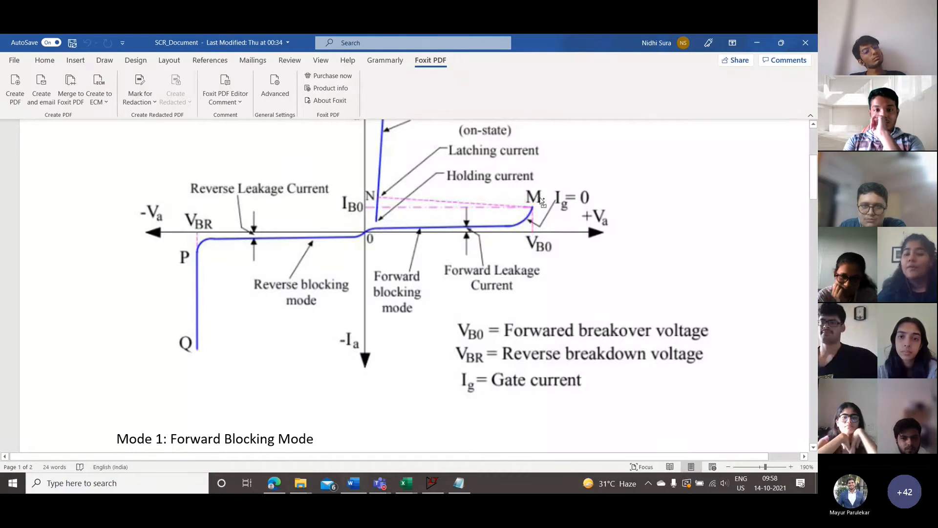
- Switch to the tn3050h-12wy.pdf datasheet in Edge and check the VDRM/VRRM rating in the product summary
key(alt+Tab)
key(alt+Tab)
key(alt+Tab)
key(alt+Tab)
key(alt+Tab)
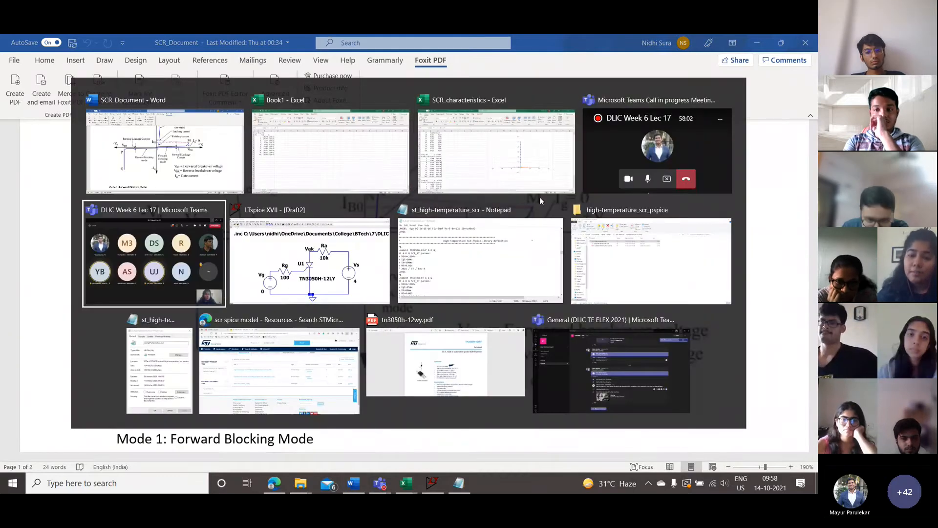
key(Down)
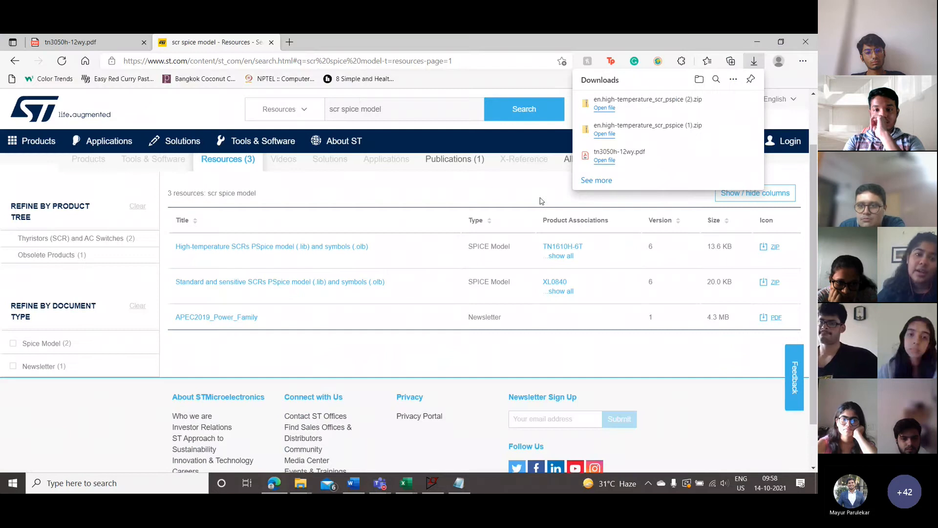
click(37, 42)
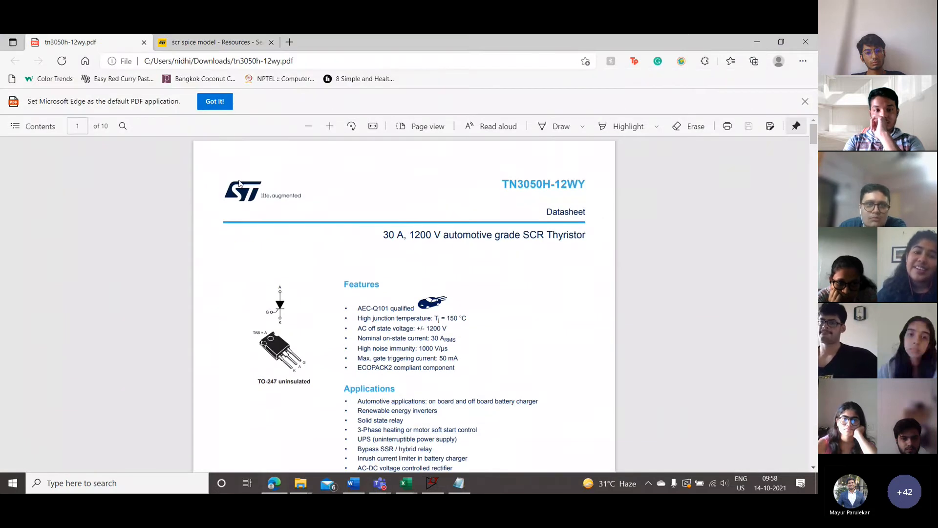
scroll(312, 246, down, 4)
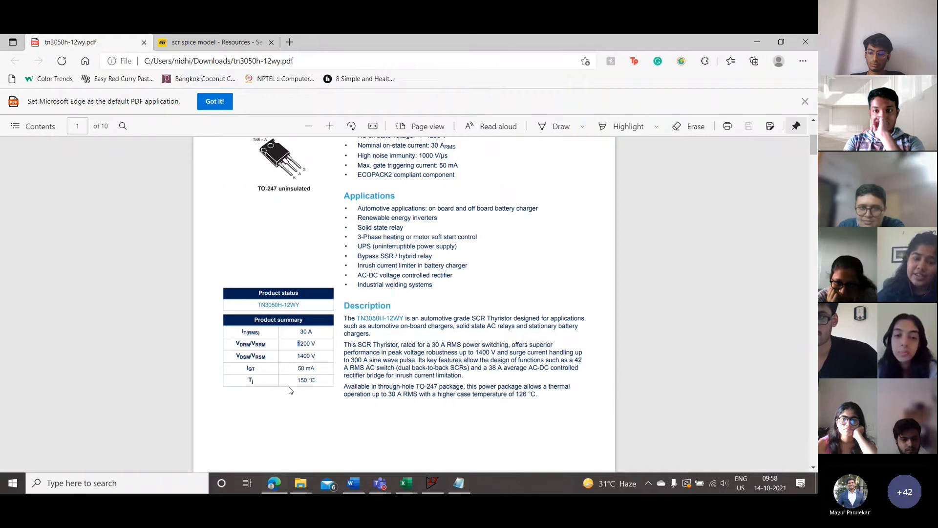
drag(235, 344, 322, 344)
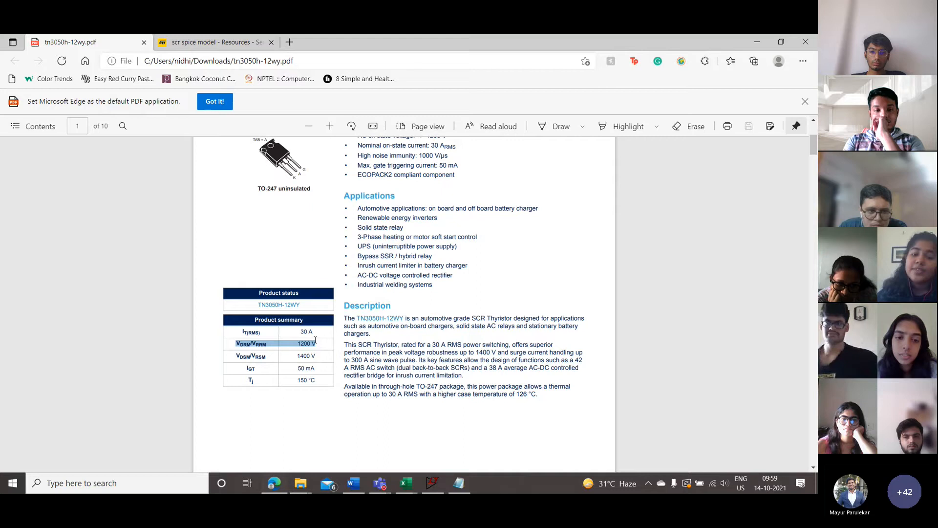
click(303, 343)
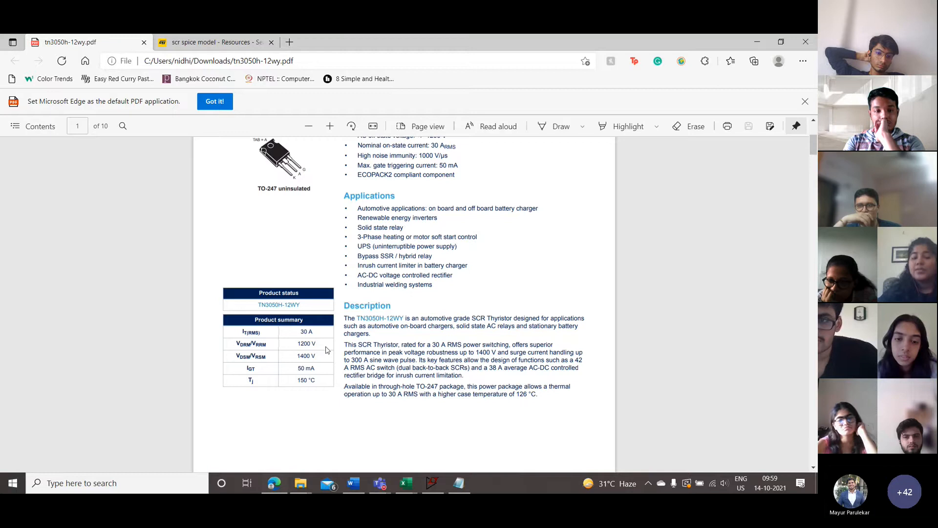
- Switch to the Draft2 circuit in LTspice, set the Vs source to 1200 V and run the operating-point simulation
key(alt+Tab)
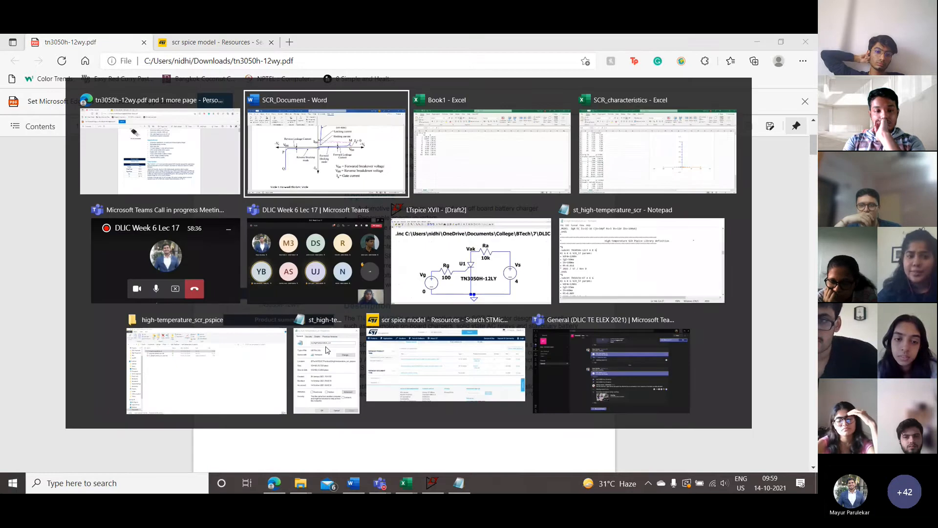
key(Down)
key(Right)
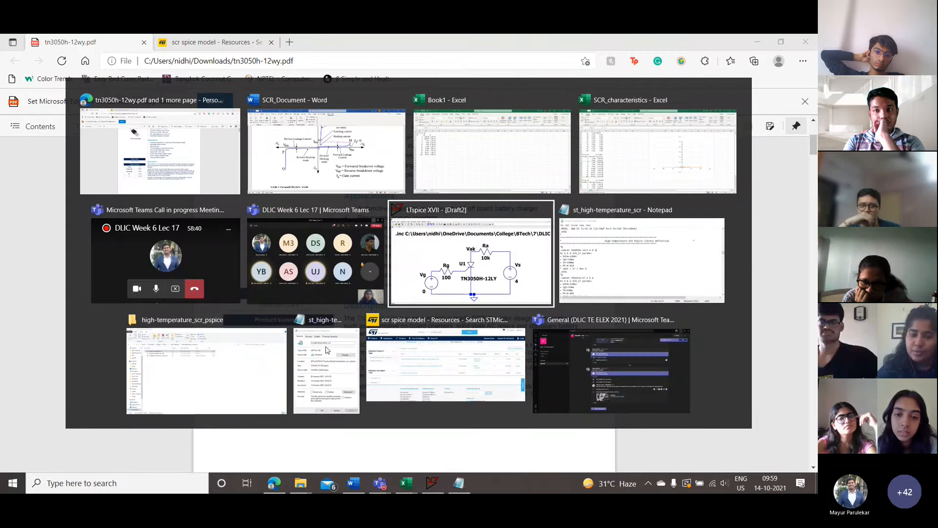
key(Return)
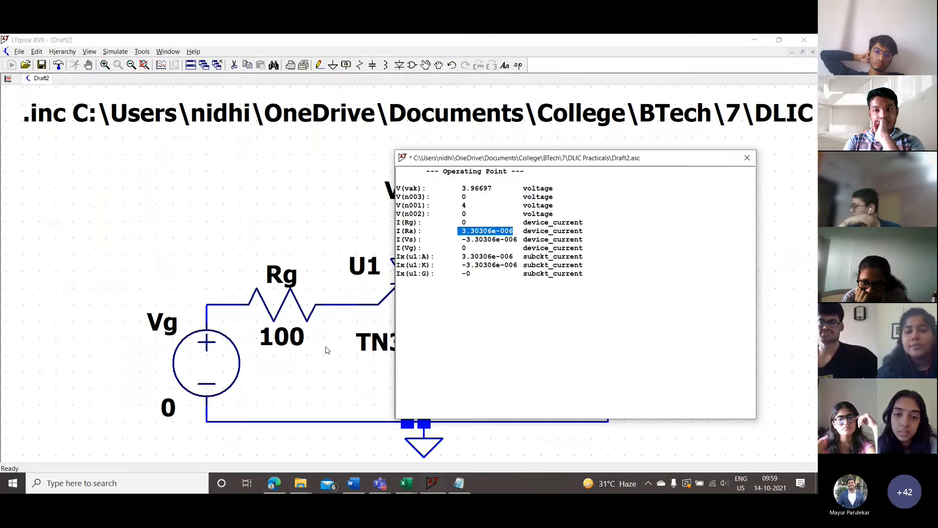
click(752, 160)
right_click(618, 304)
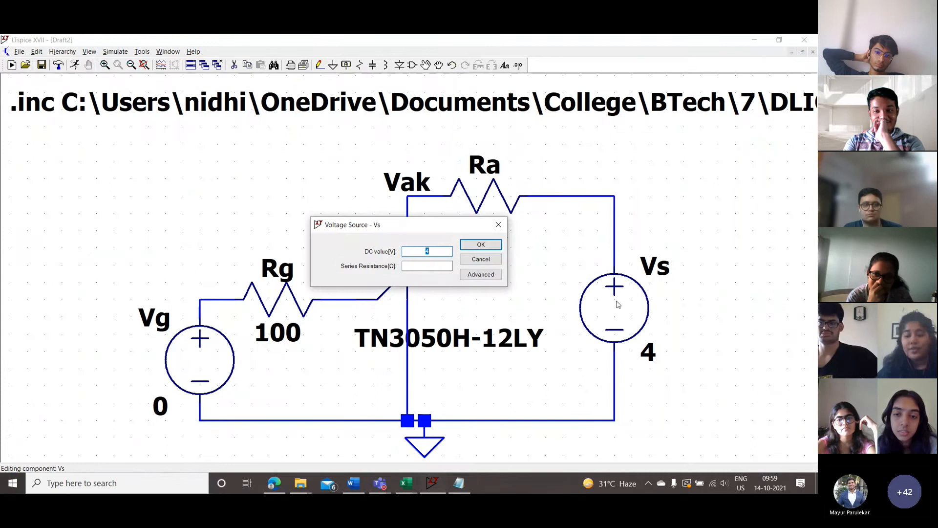
text(1200)
key(Return)
click(74, 65)
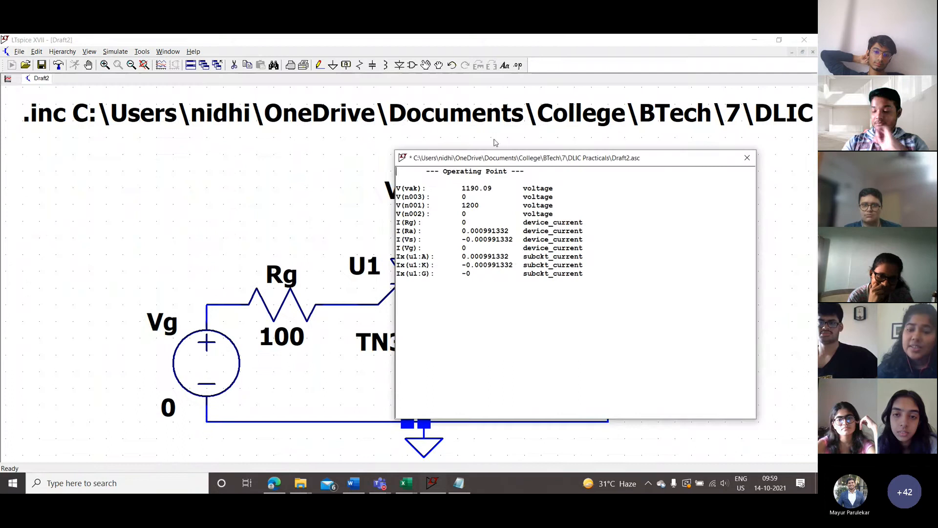
drag(493, 159, 547, 302)
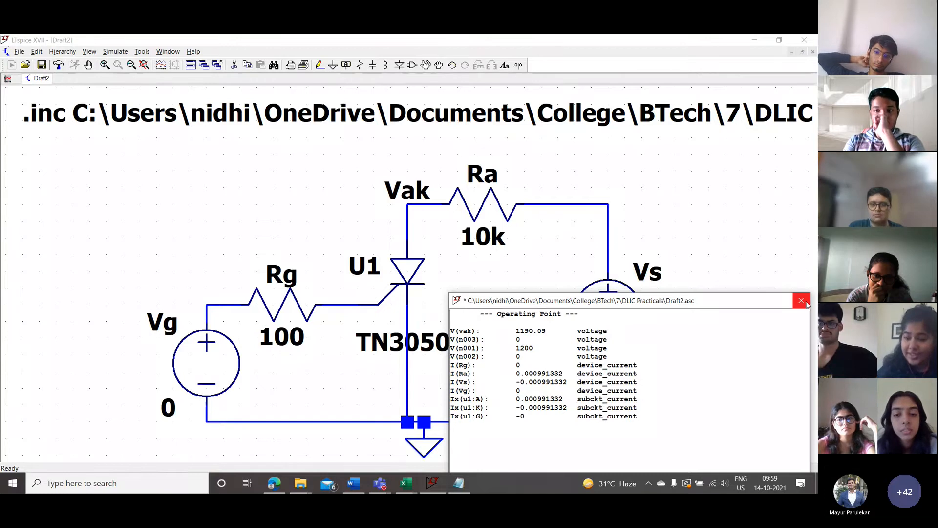
- Close the operating-point results, set the Vs source to 1400 V and rerun the simulation
click(808, 301)
right_click(611, 315)
text(1400)
key(Return)
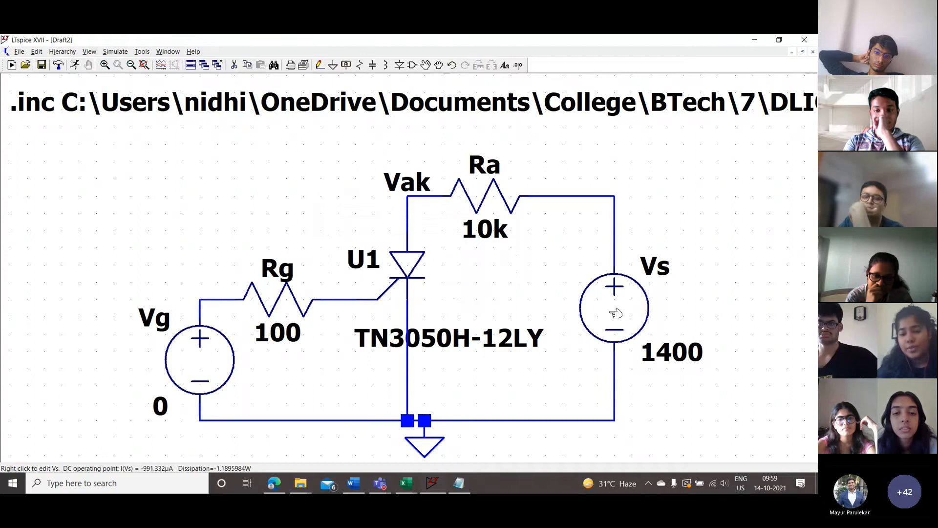
click(74, 65)
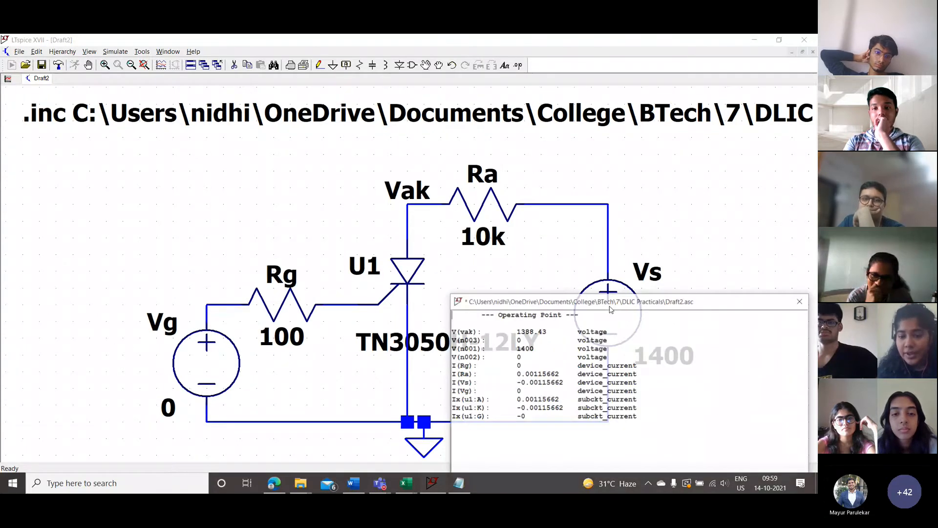
drag(645, 299, 544, 307)
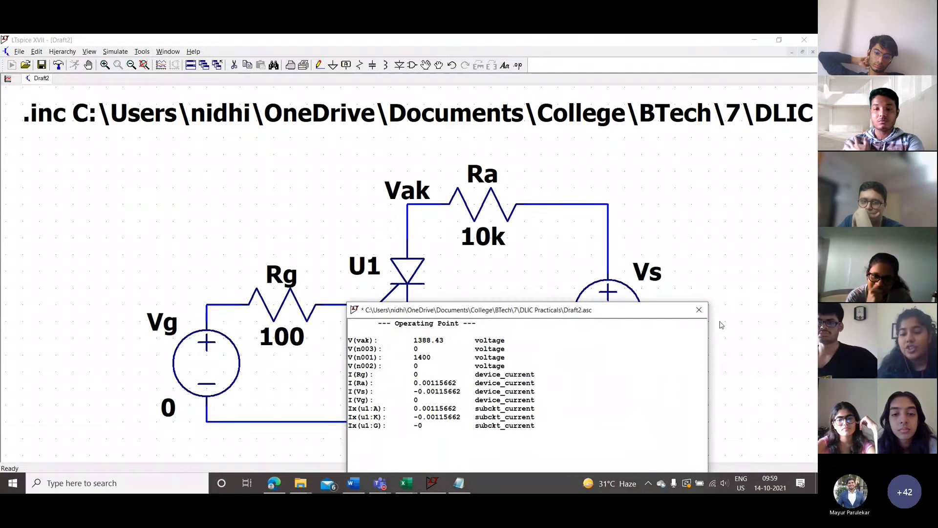
- Raise the Vs source to 1600 V and run the operating-point simulation again
click(699, 310)
right_click(613, 297)
text(1600)
key(Return)
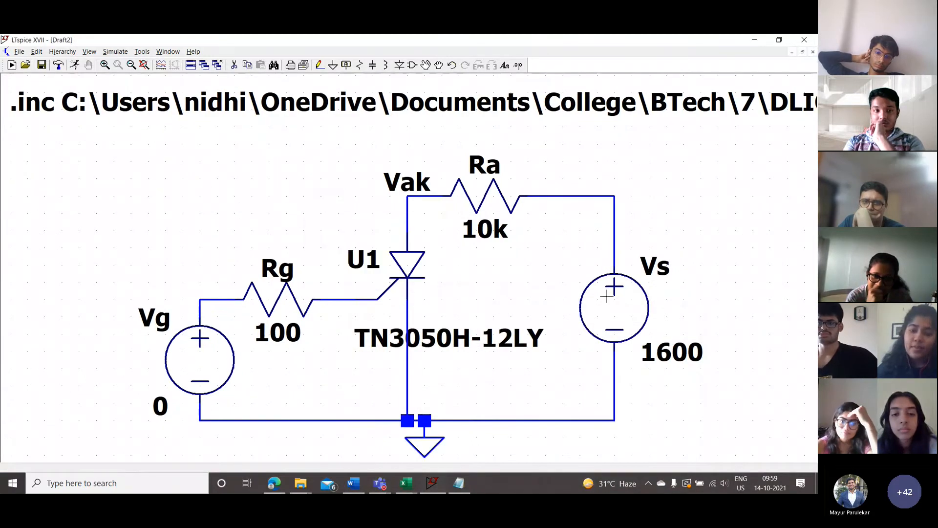
click(76, 65)
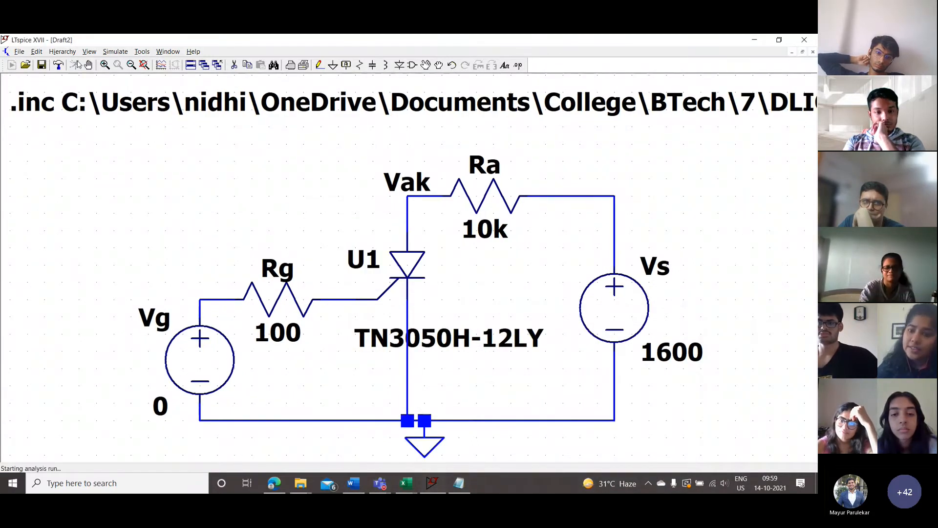
drag(559, 314, 275, 161)
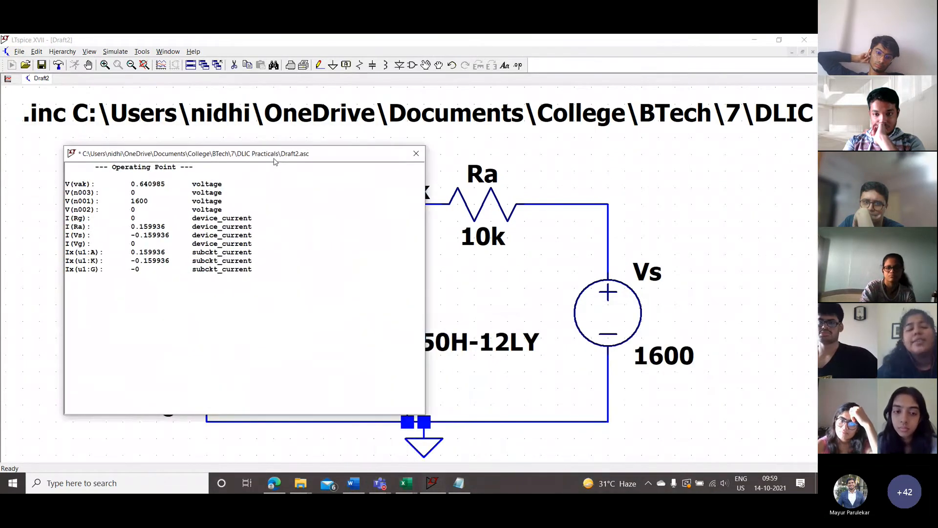
- Examine the V(vak) value in the operating-point results alongside the SCR circuit
drag(126, 184, 165, 184)
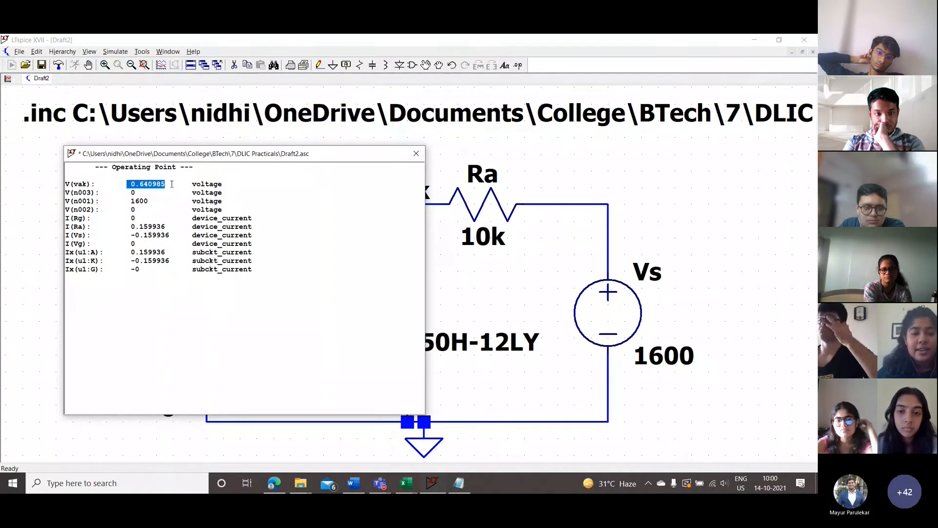
drag(189, 157, 183, 158)
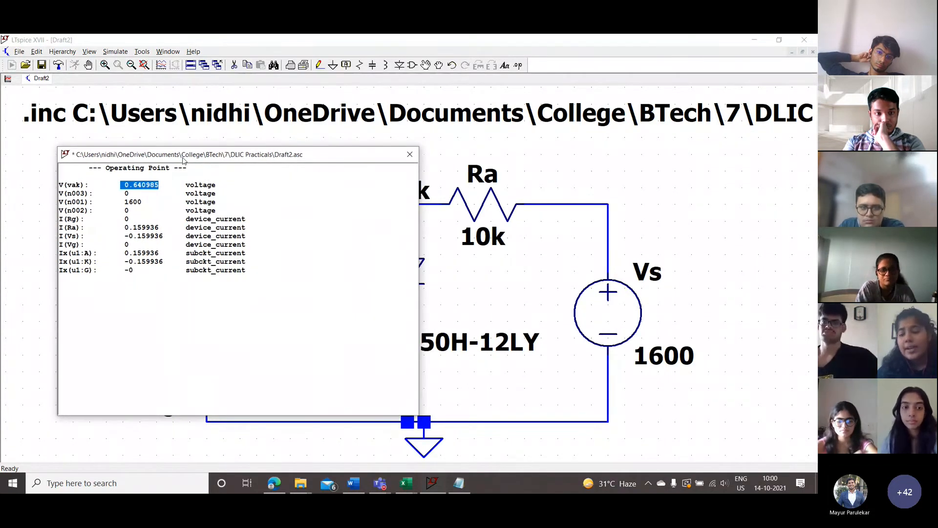
drag(178, 158, 196, 276)
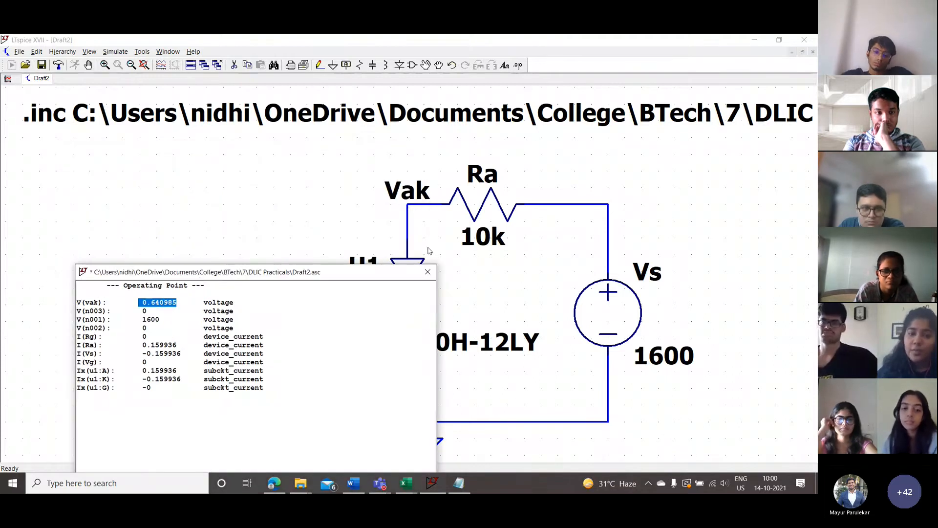
drag(363, 277, 310, 179)
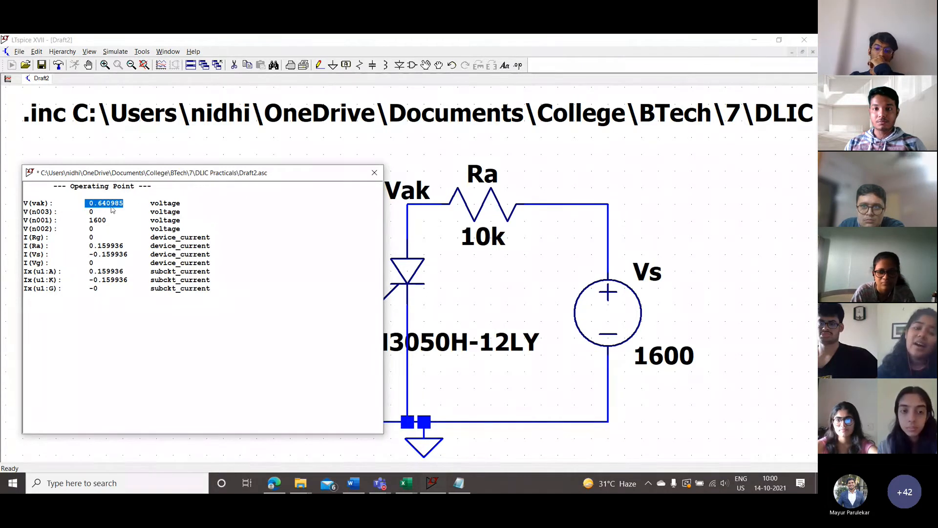
click(111, 205)
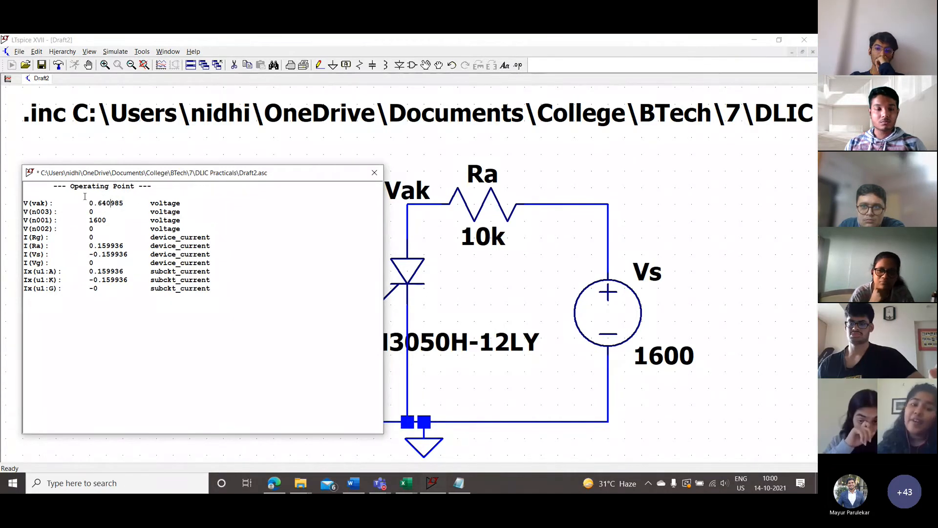
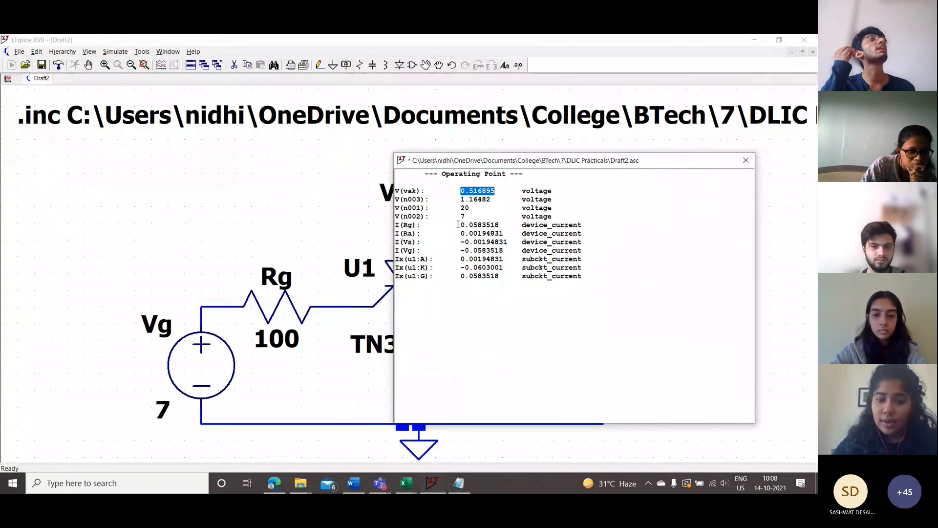
- Copy the I(Ra) current from the LTspice results into cell C17 of Book1 in Excel
drag(461, 233, 507, 231)
key(ctrl+c)
key(alt+Tab)
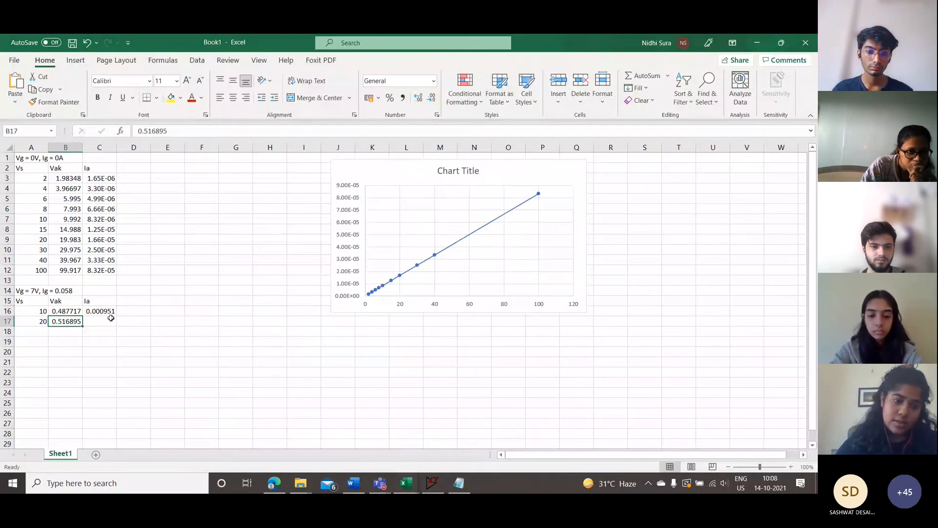
click(111, 318)
key(ctrl+v)
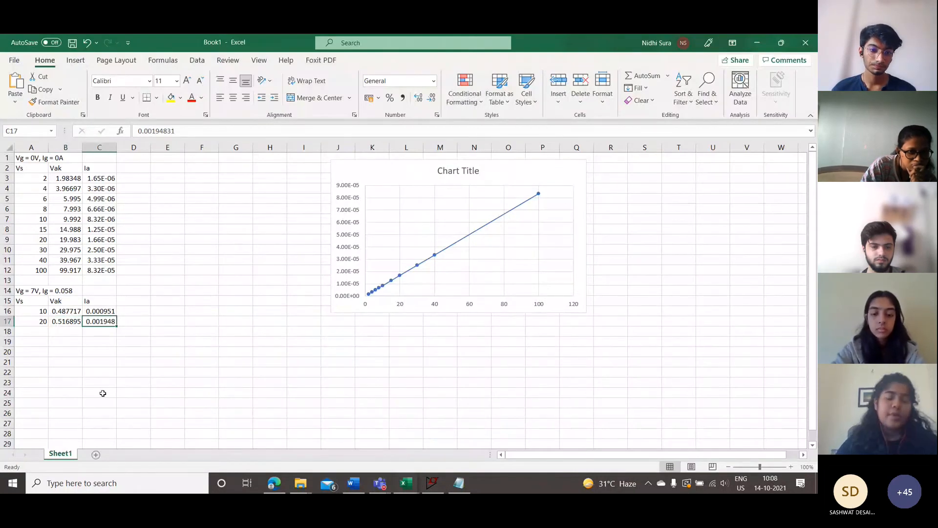
- Copy the Vs, Vak and Ia rows for Vs 30 to 100 from SCR_characteristics' Vg = 7V table into Book1 from A18
click(37, 329)
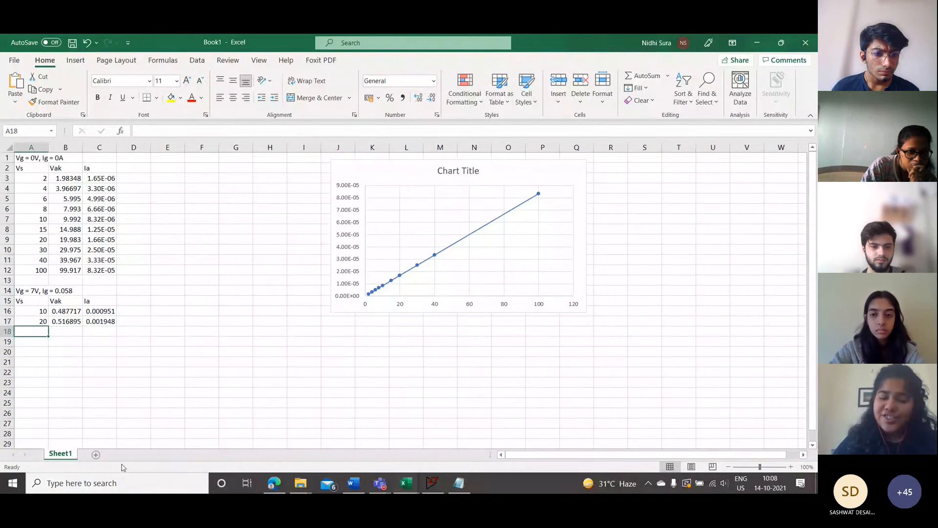
mouse_move(406, 483)
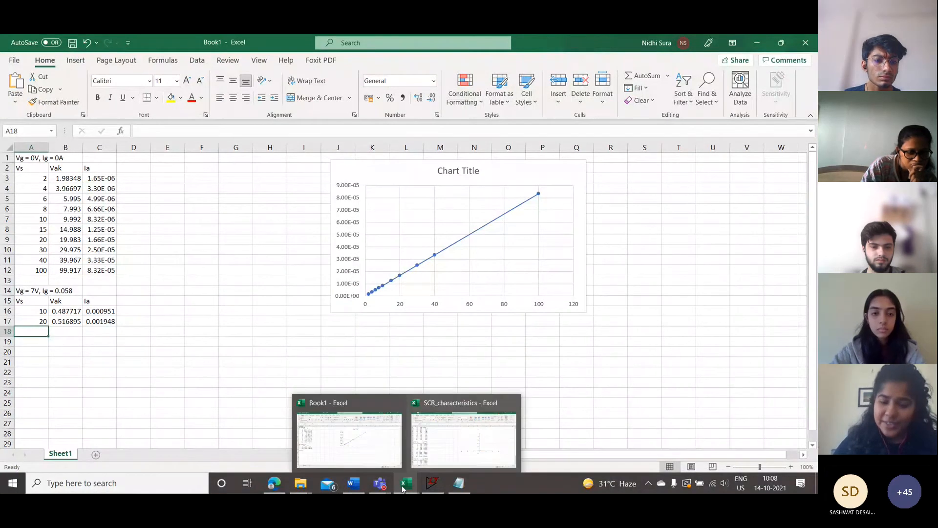
click(464, 445)
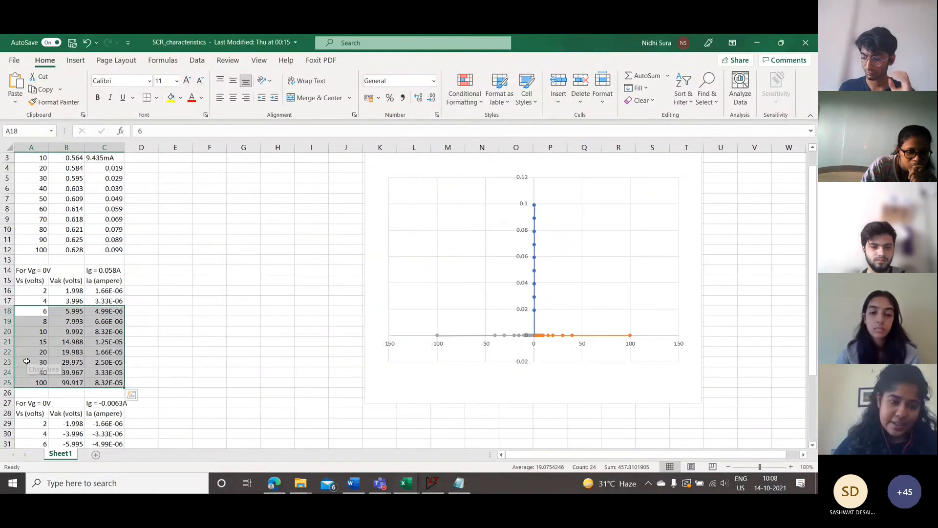
scroll(27, 361, up, 1)
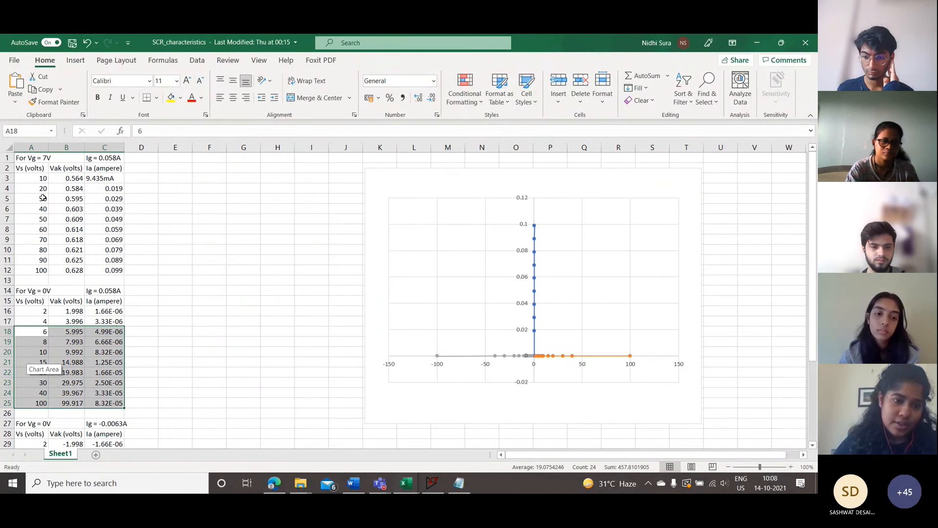
click(43, 198)
drag(43, 198, 111, 265)
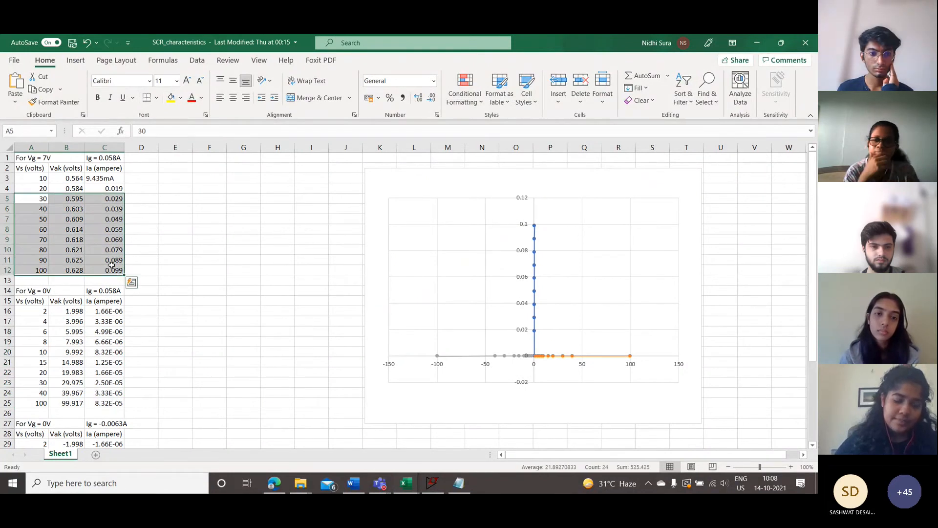
key(ctrl+c)
key(alt+Tab)
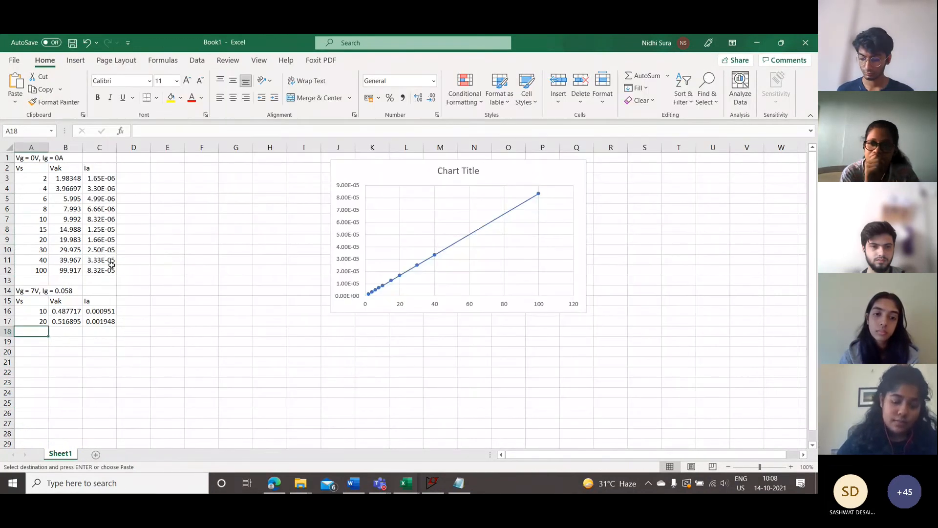
key(ctrl+v)
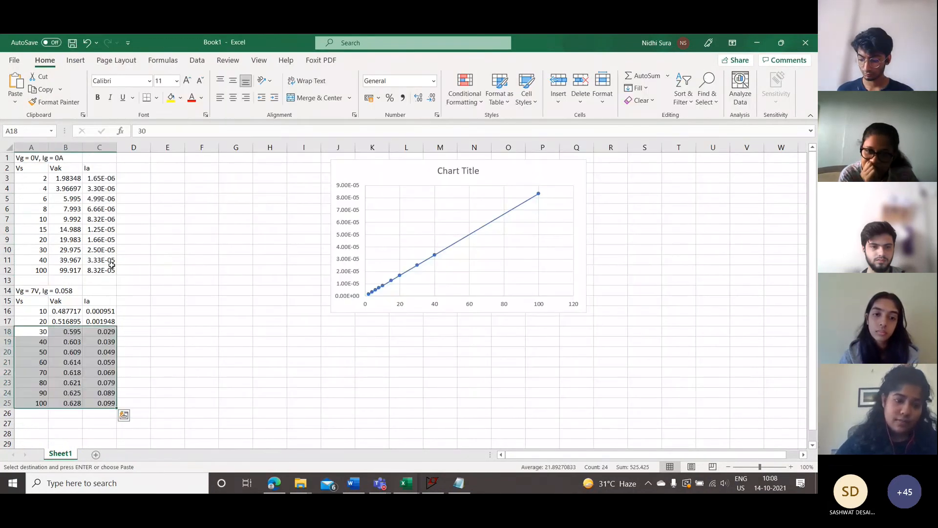
click(158, 376)
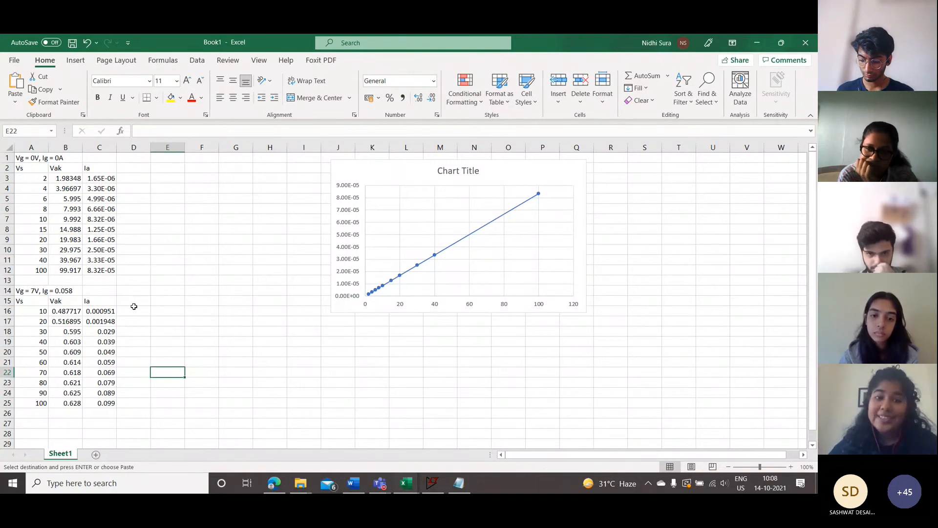
- Open the chart's data source settings and name the existing data series "Vg = 0V"
click(391, 173)
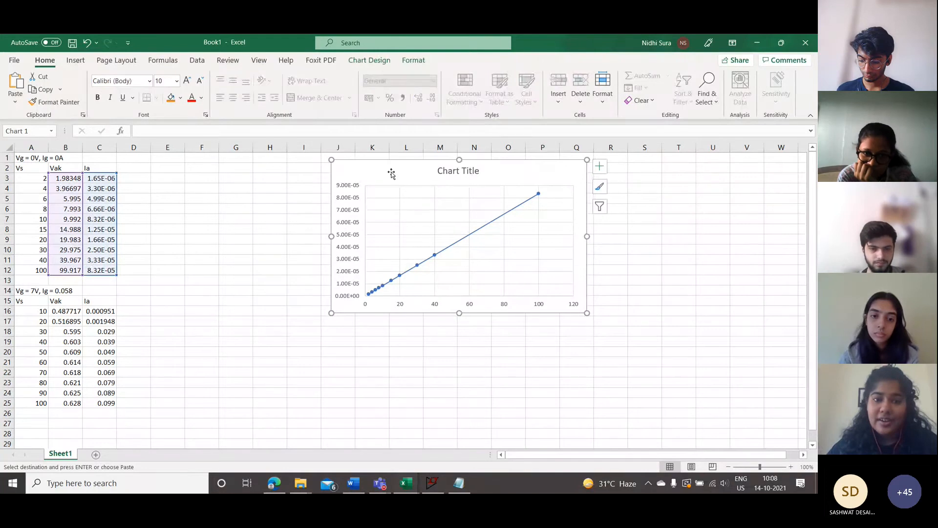
click(379, 60)
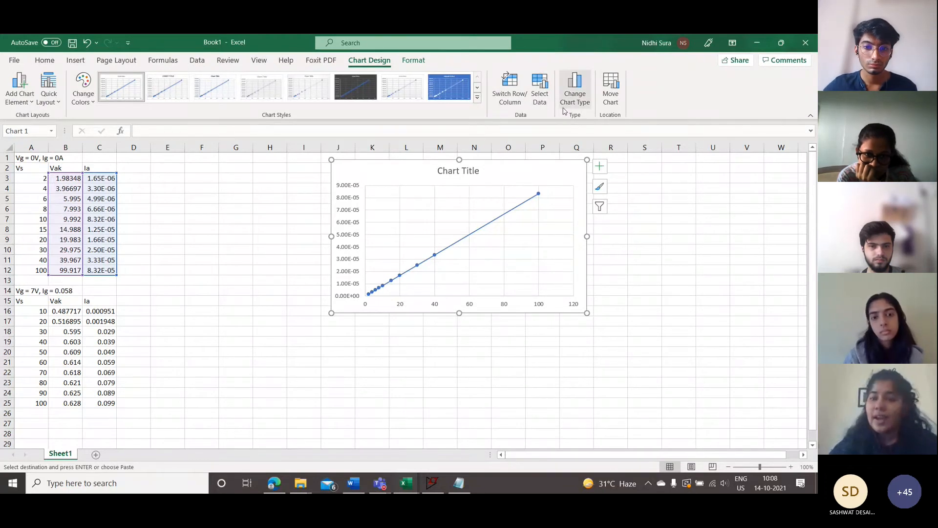
click(540, 96)
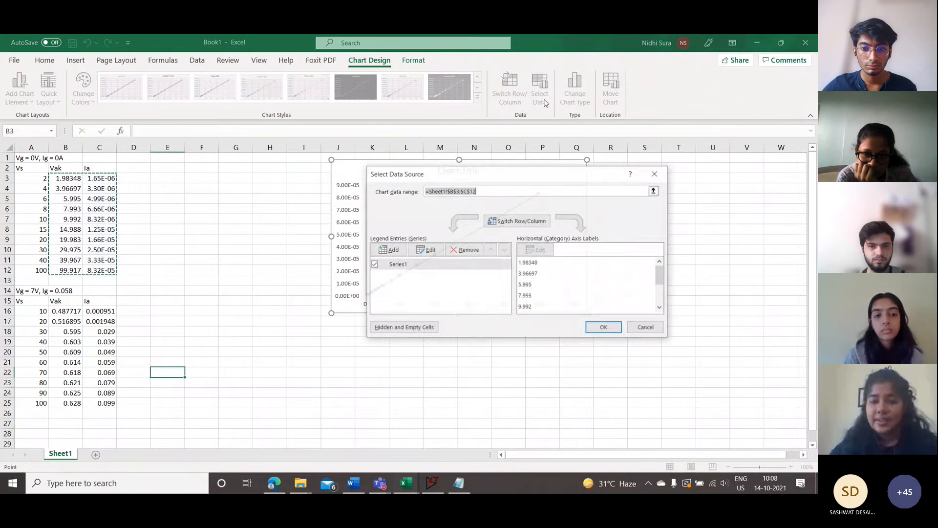
drag(439, 174, 623, 100)
click(581, 193)
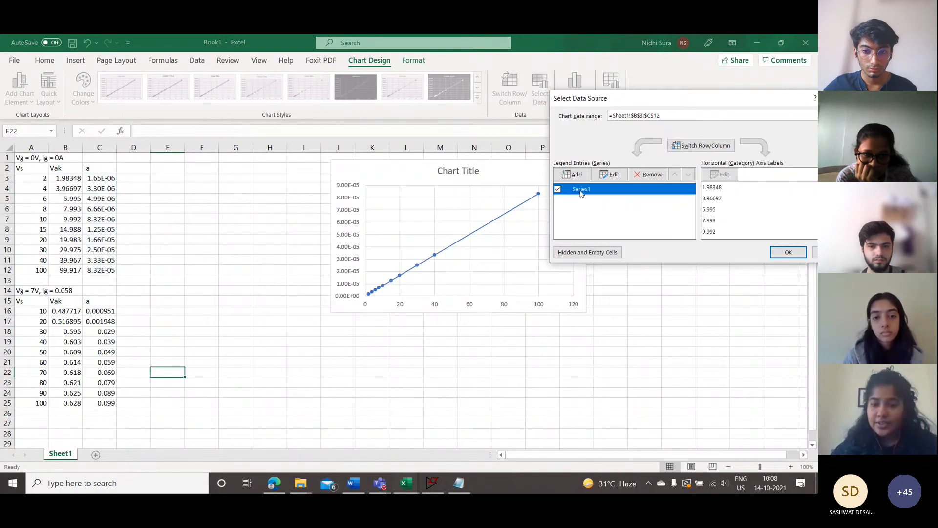
click(614, 175)
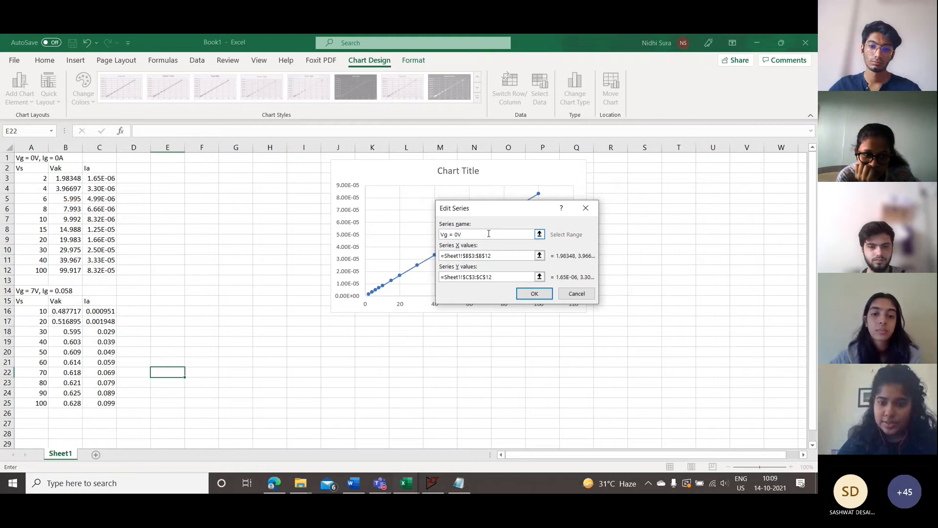
key(Return)
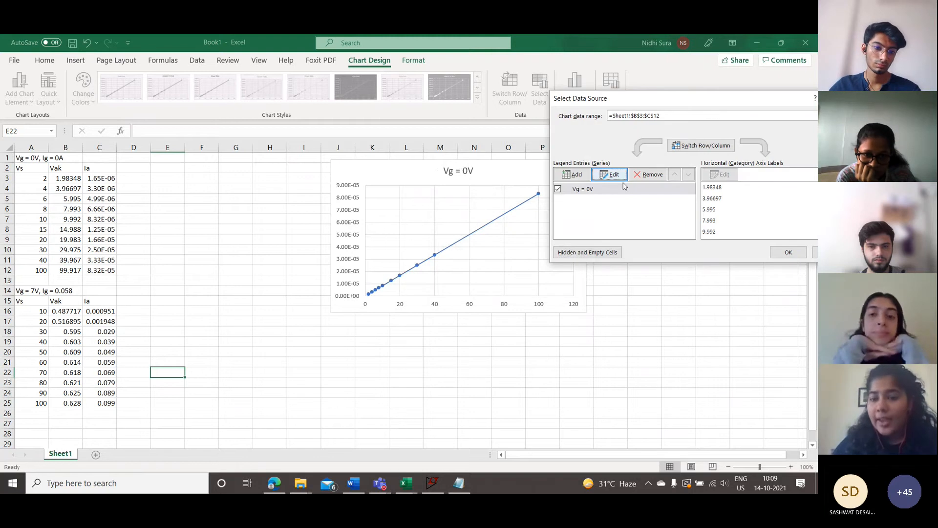
click(572, 175)
text(Vg = 7V)
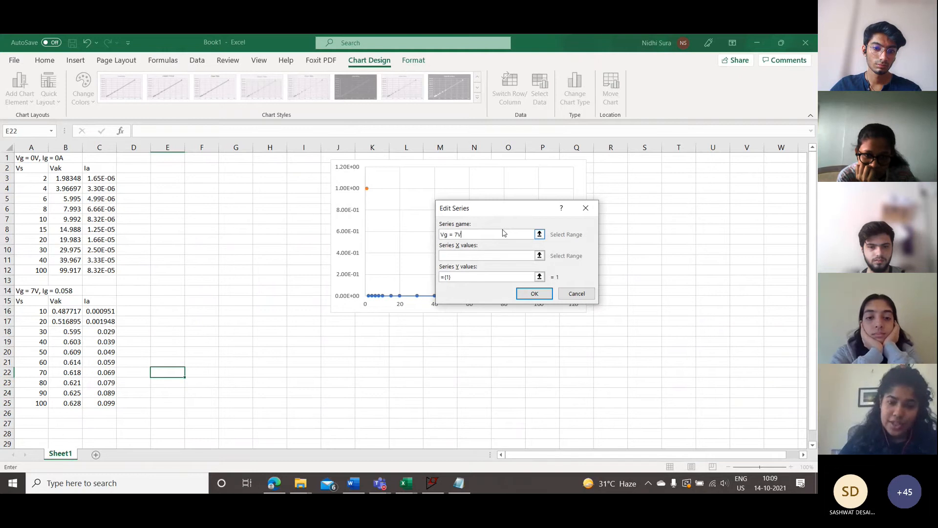
click(481, 255)
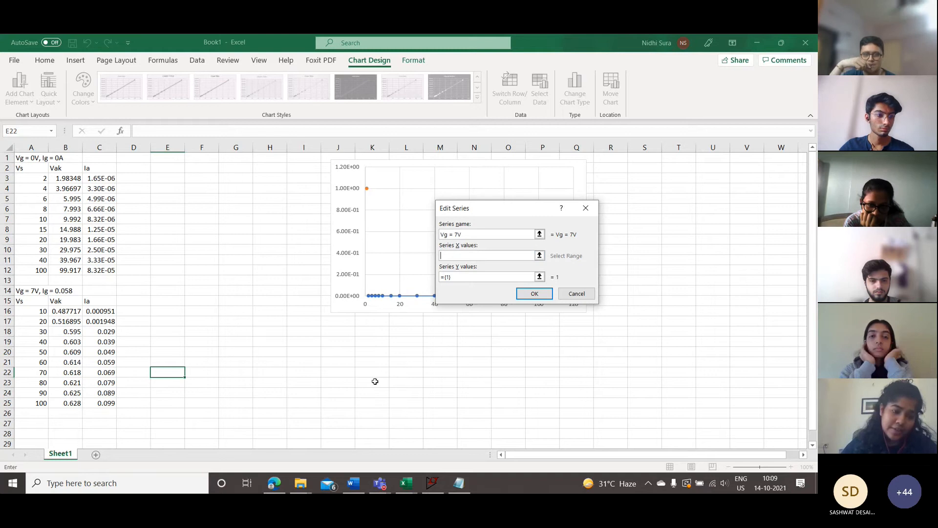
drag(62, 309, 68, 404)
click(477, 274)
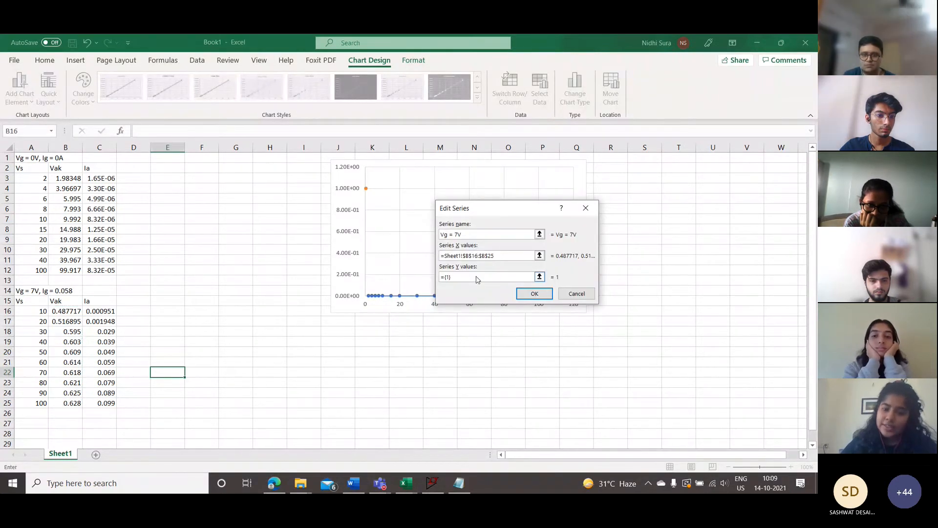
key(BackSpace)
key(BackSpace)
key(BackSpace)
key(BackSpace)
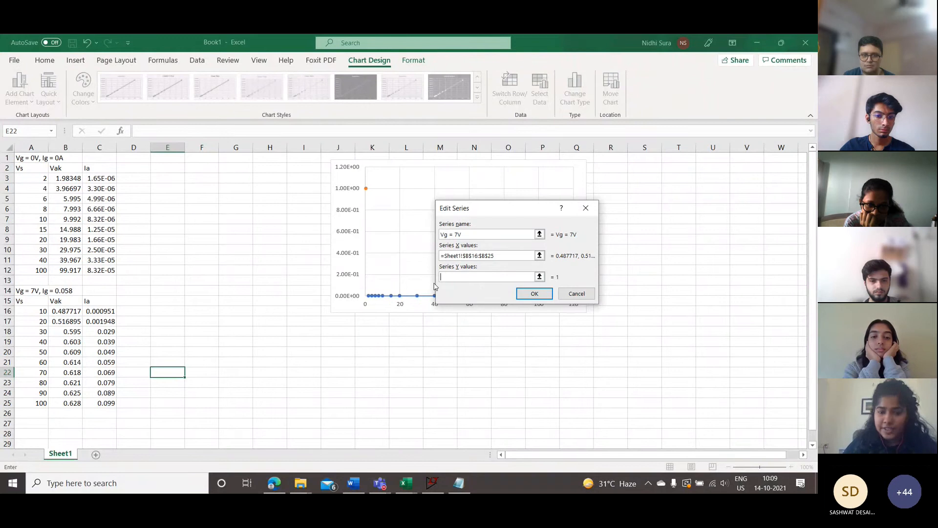
drag(101, 309, 101, 400)
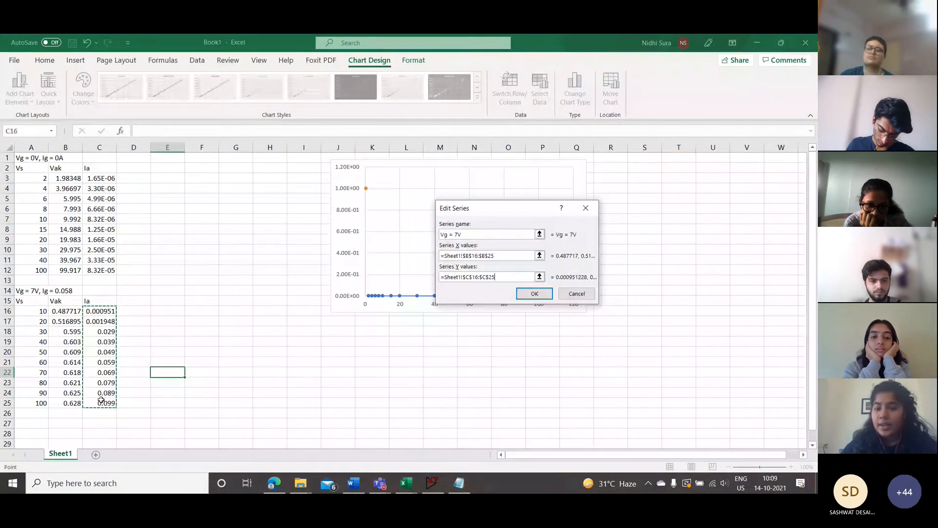
click(536, 295)
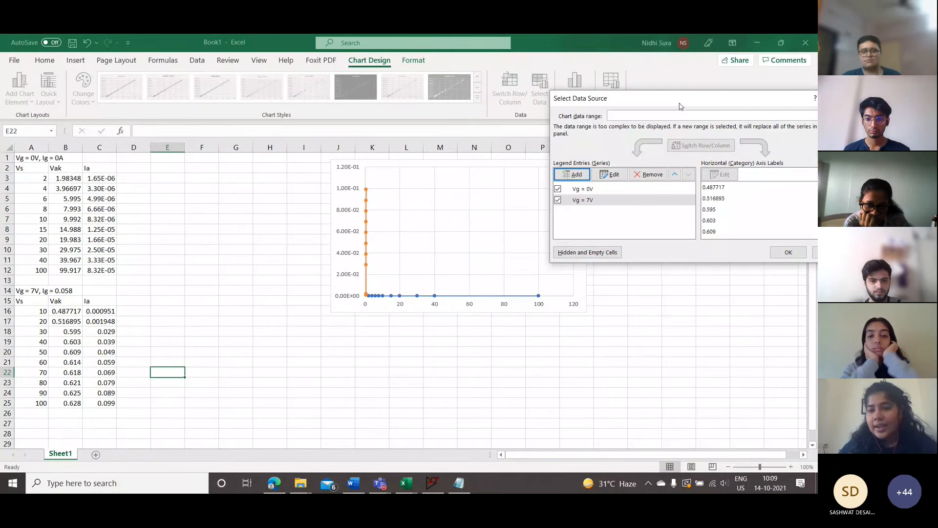
drag(679, 107, 399, 164)
click(559, 159)
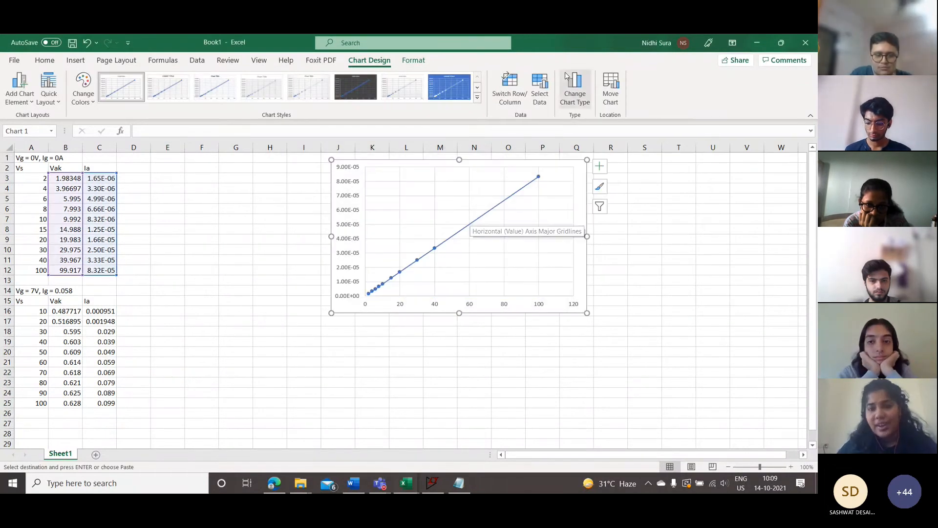
- Add a chart data series named "Vg = 7V" with the Vak range B16:B25 as its X values
click(539, 91)
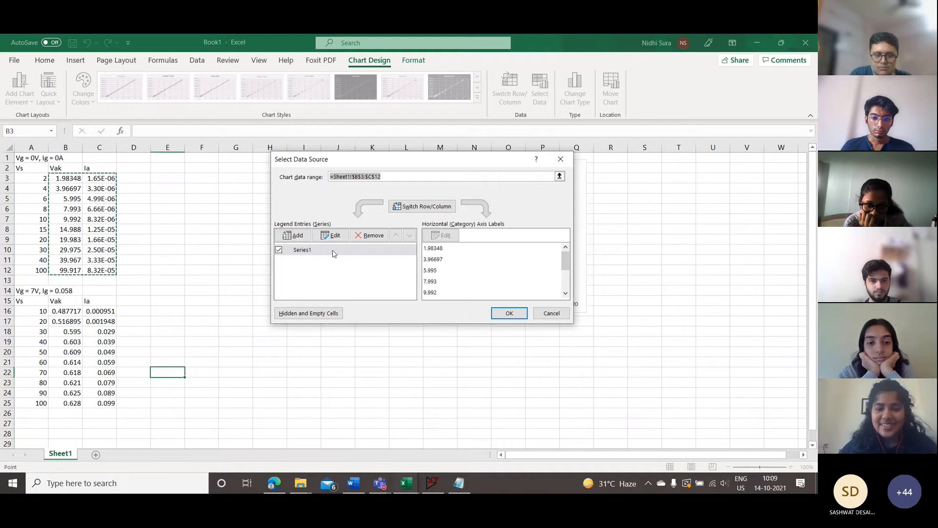
click(292, 235)
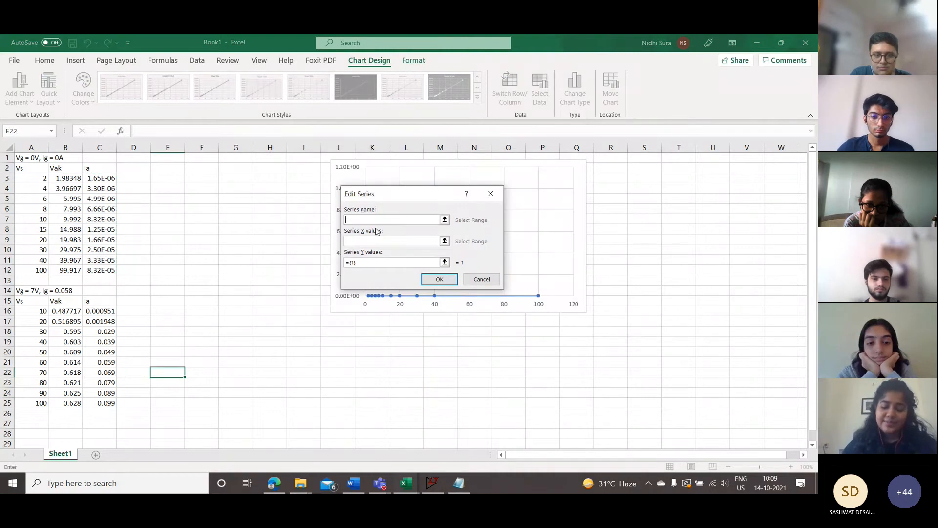
text(Vg = 7V)
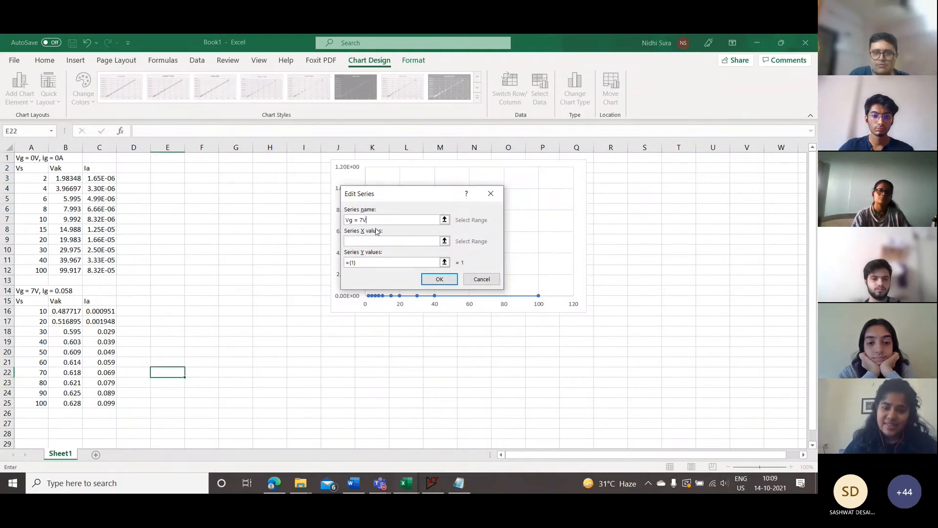
click(358, 241)
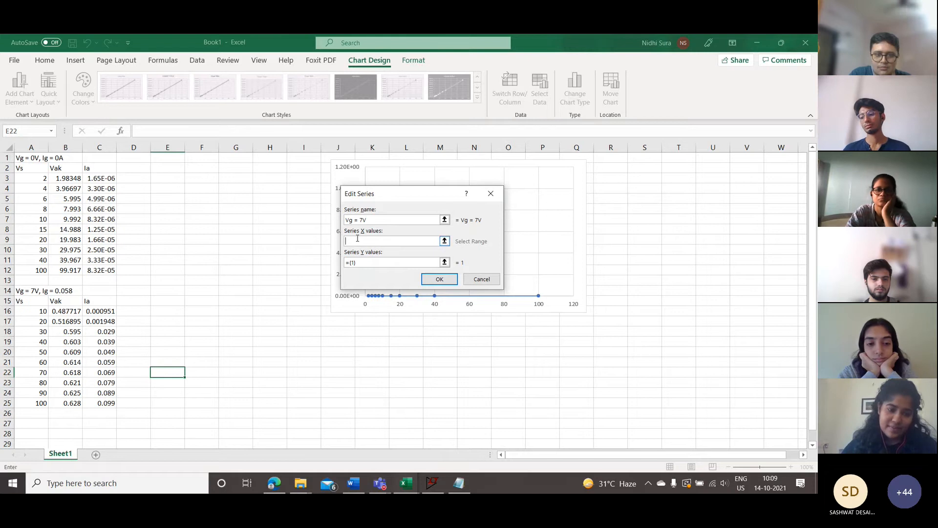
drag(66, 311, 64, 402)
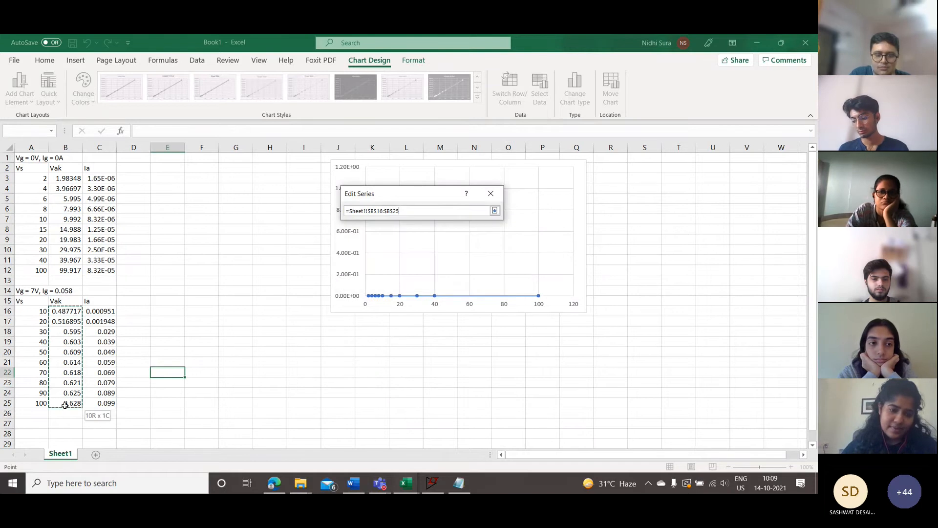
- Set the new series' Y values to the Ia range C16:C25 and apply the chart's data source changes
click(394, 264)
key(BackSpace)
key(BackSpace)
key(BackSpace)
key(BackSpace)
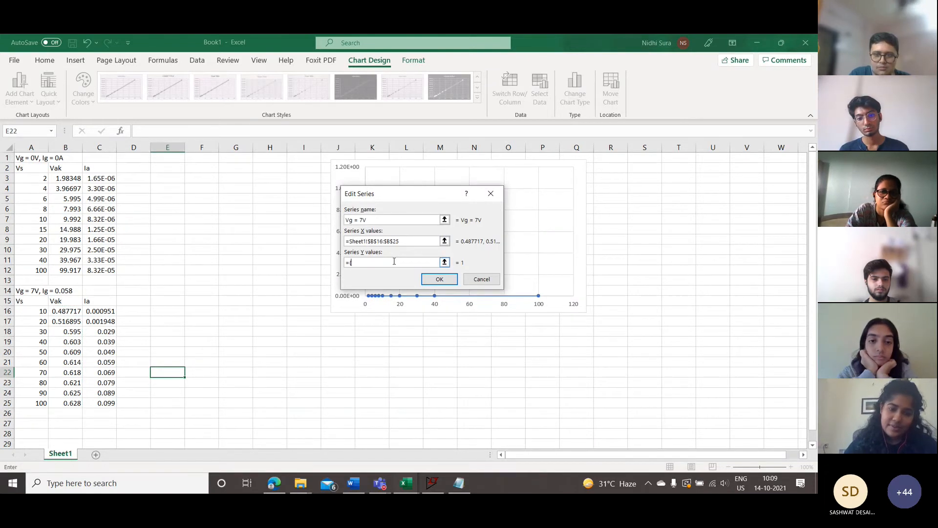
drag(102, 312, 107, 402)
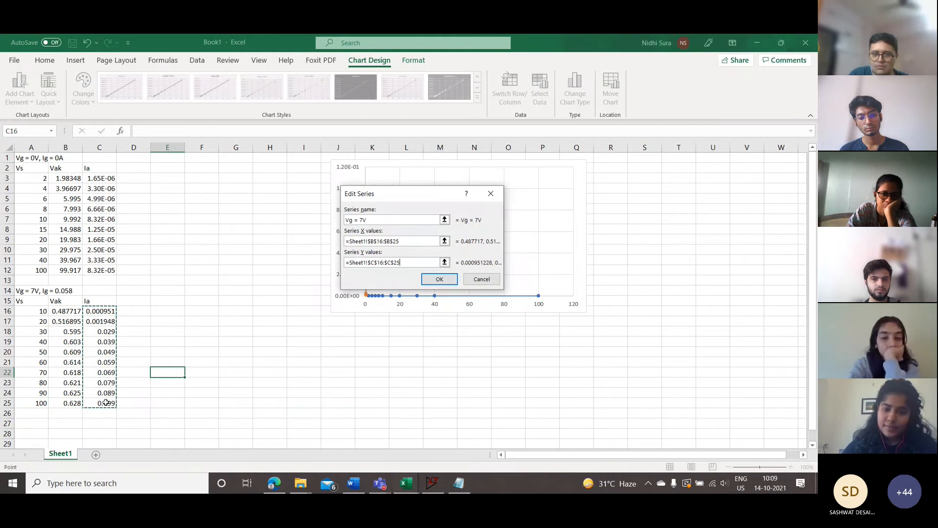
click(439, 279)
click(524, 317)
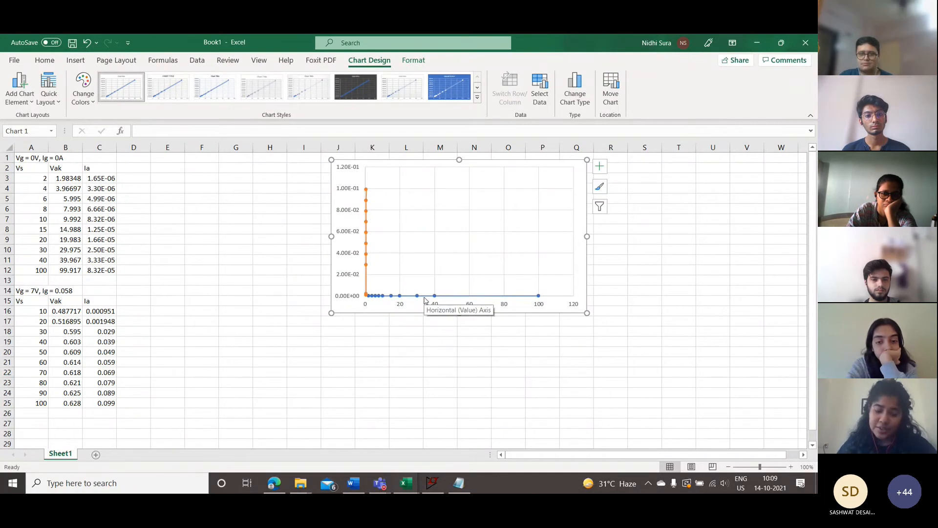
click(600, 166)
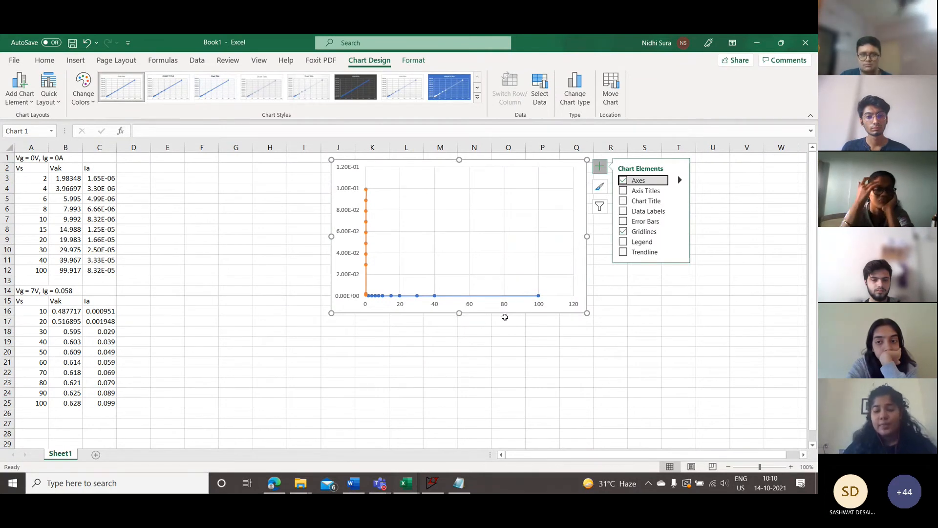
click(599, 186)
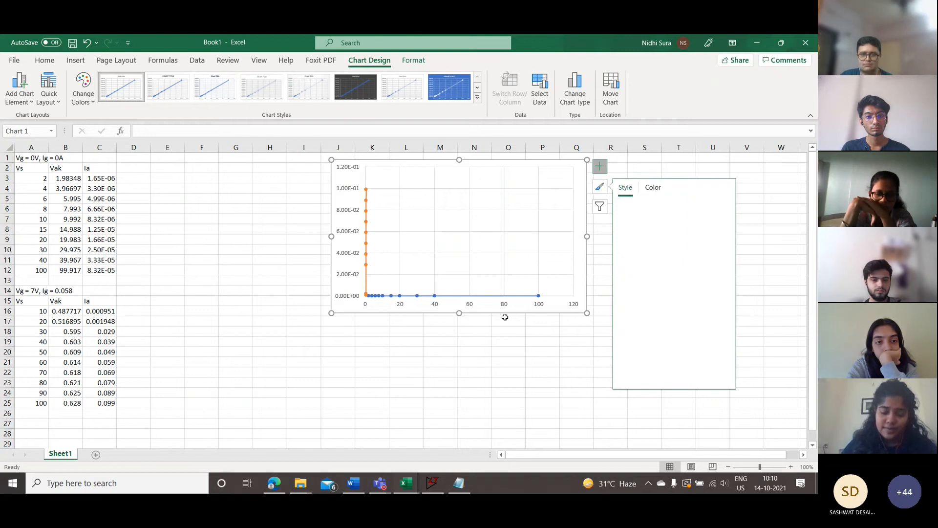
- Compare the Excel chart with the SCR Characteristics diagram in SCR_Document in Word
key(alt+Tab)
key(alt+Tab)
key(alt+Tab)
key(alt+Tab)
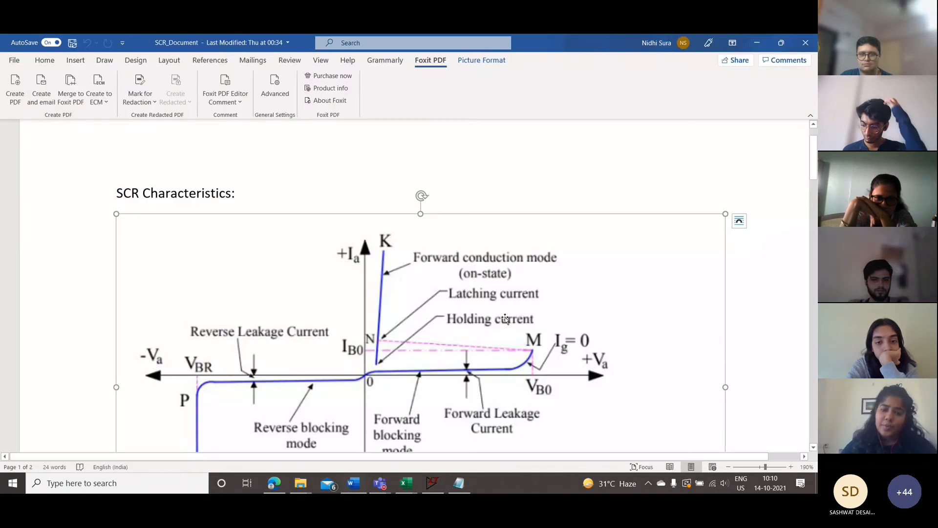
scroll(389, 368, down, 3)
click(764, 255)
scroll(764, 255, down, 3)
scroll(764, 255, up, 6)
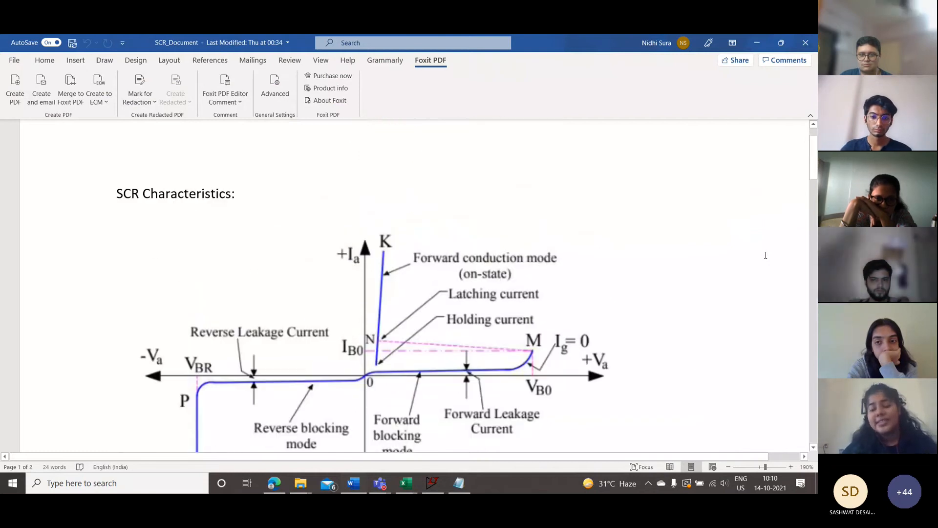
scroll(766, 255, down, 1)
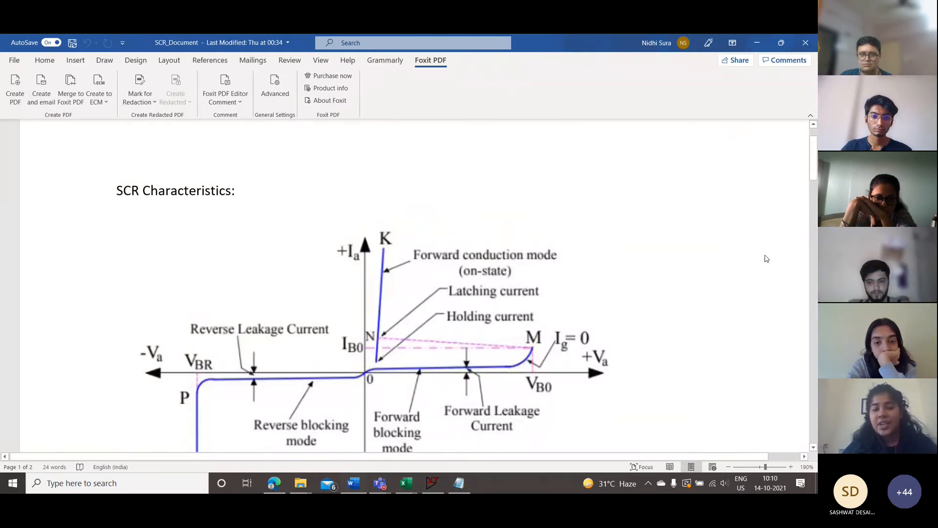
key(alt+Tab)
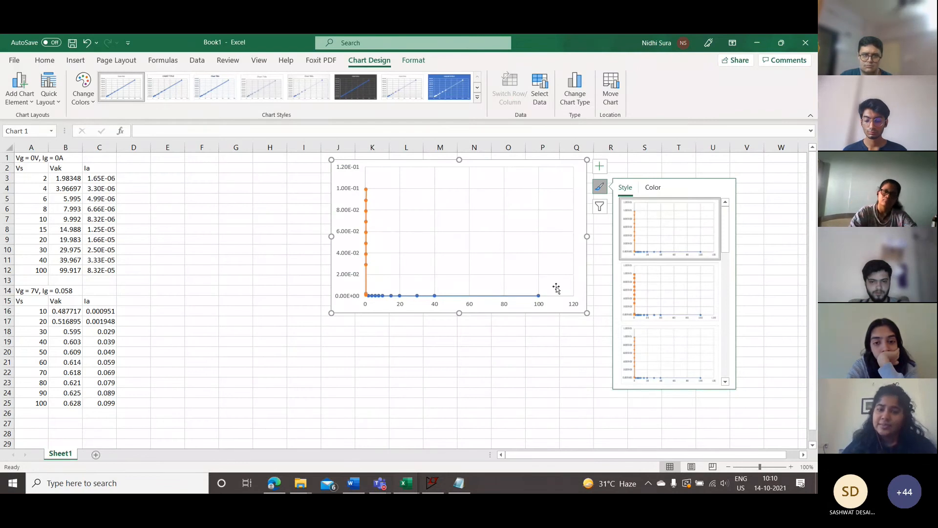
click(385, 219)
key(alt+Tab)
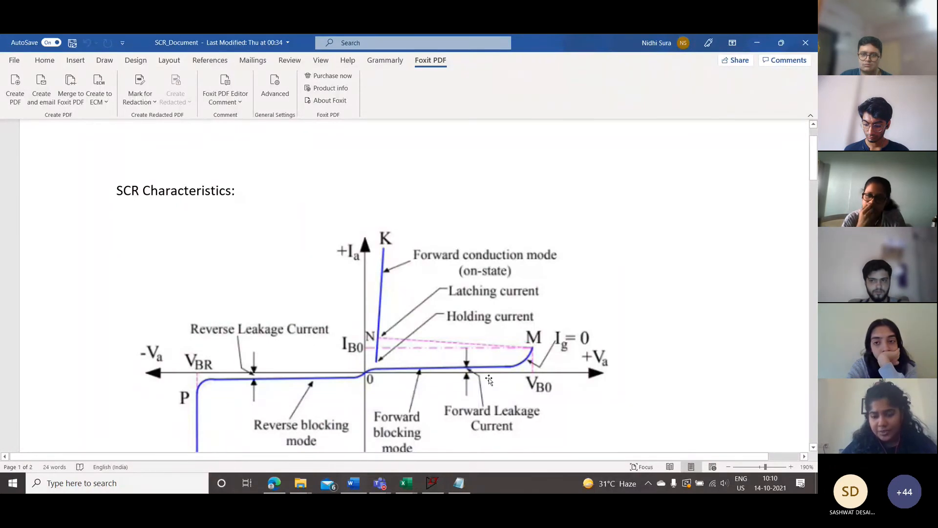
key(alt+Tab)
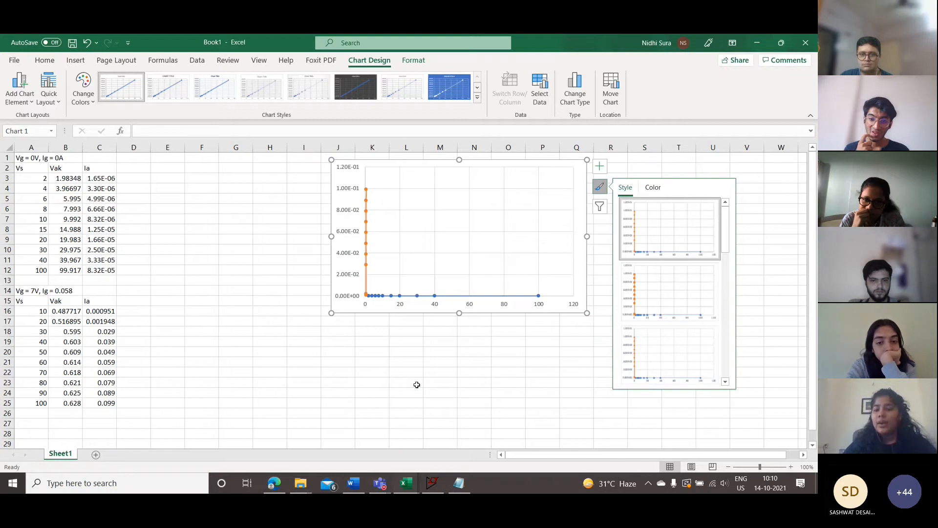
key(Escape)
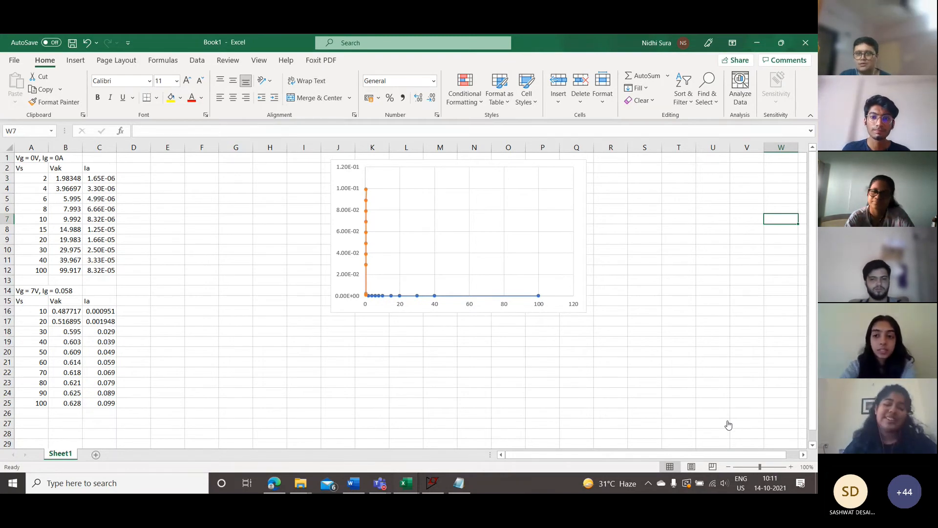
click(205, 365)
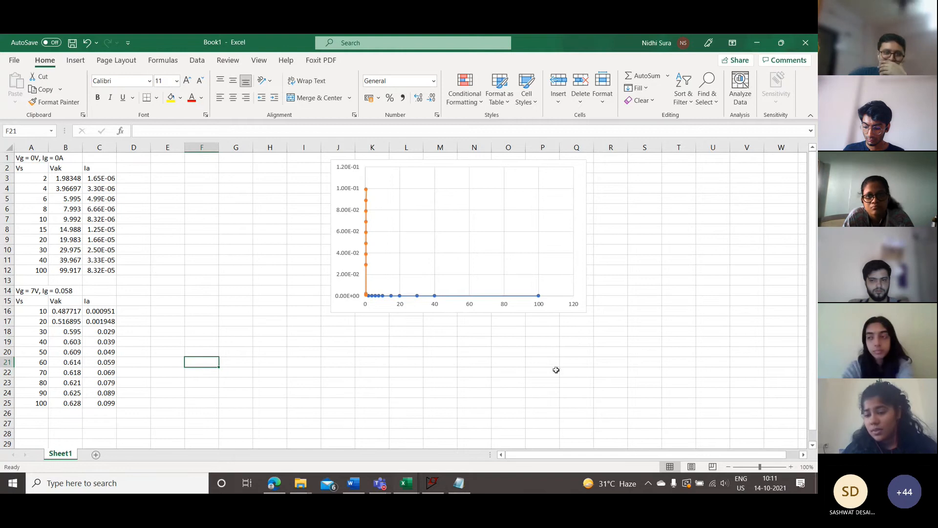
- Switch to the Teams meeting window and stop sharing the screen
click(758, 416)
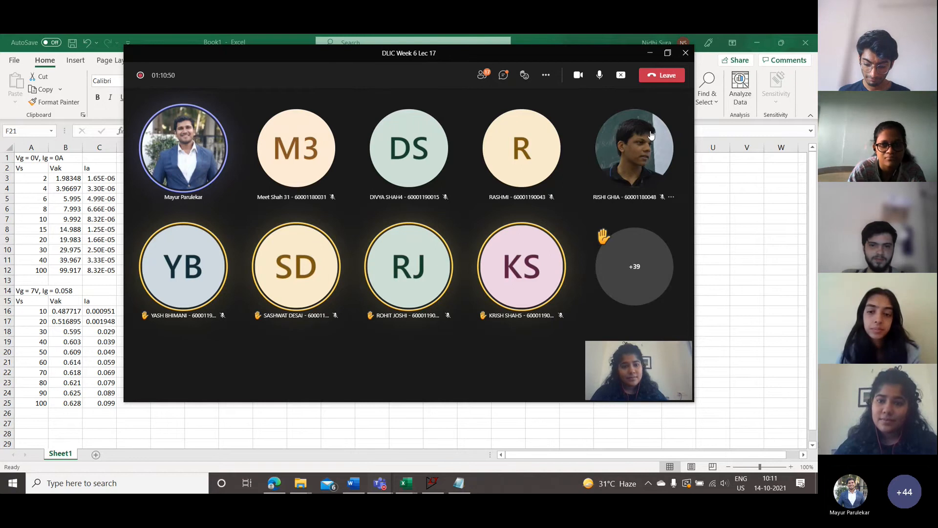
click(621, 75)
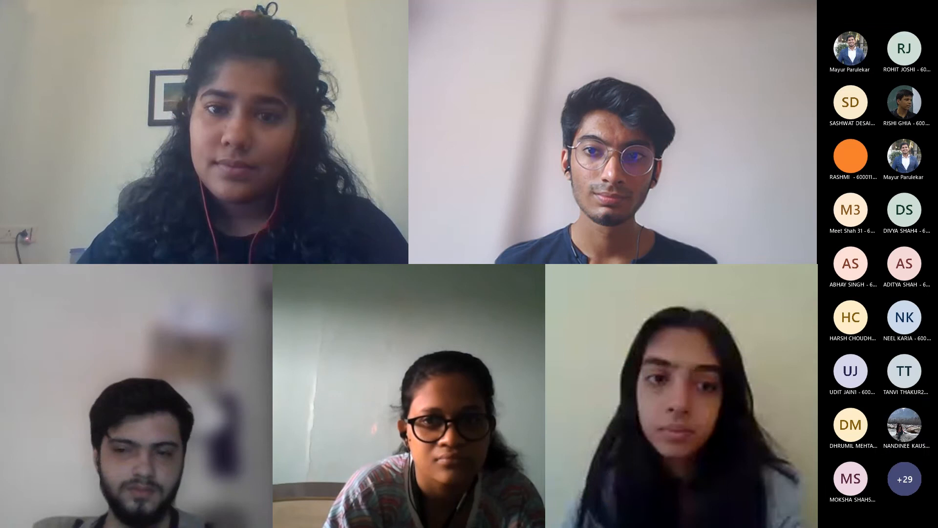